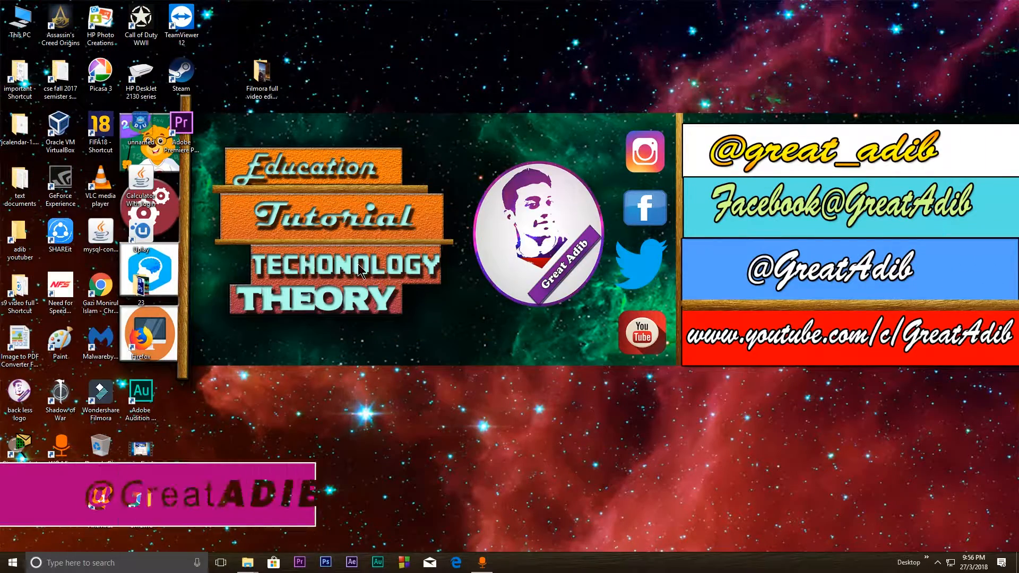
Launch Wondershare Filmora from the desktop and start a 16:9 widescreen project in Full Feature Mode
{"action": "right_click", "coordinate": [359, 270]}
{"action": "left_click", "coordinate": [384, 295]}
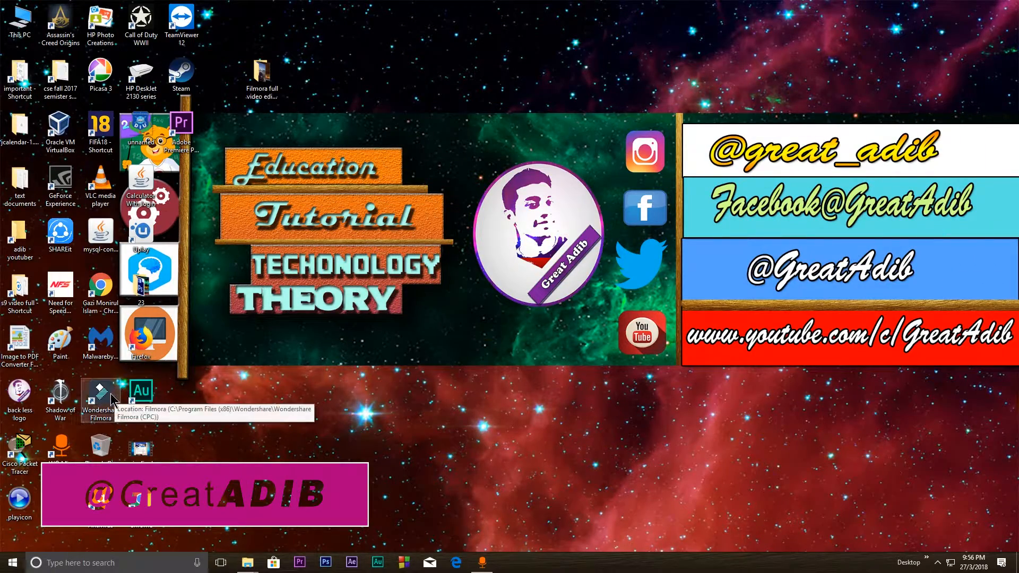
{"action": "left_click", "coordinate": [104, 406]}
{"action": "double_click", "coordinate": [104, 406]}
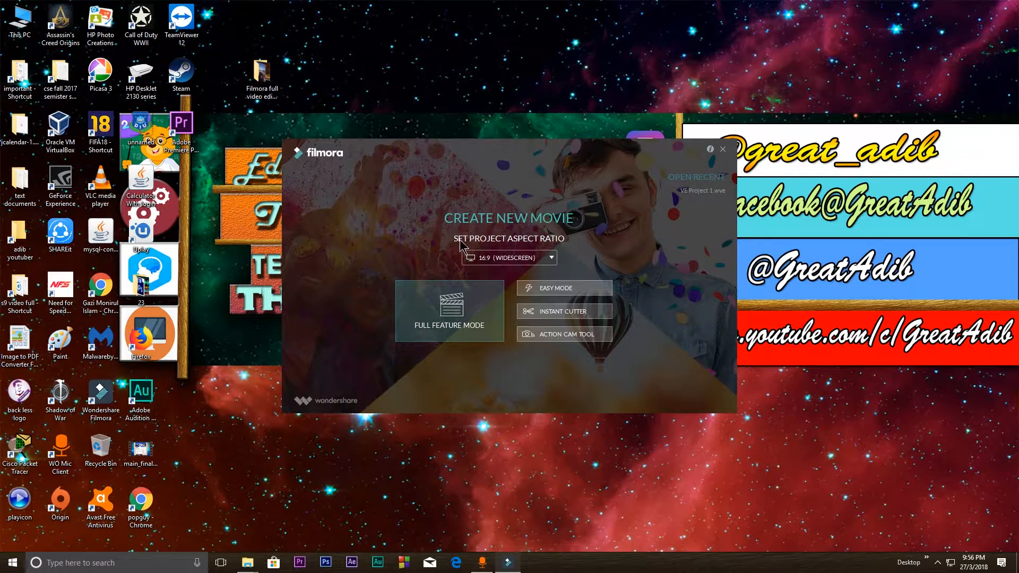
{"action": "left_click", "coordinate": [454, 332]}
{"action": "left_click", "coordinate": [461, 301]}
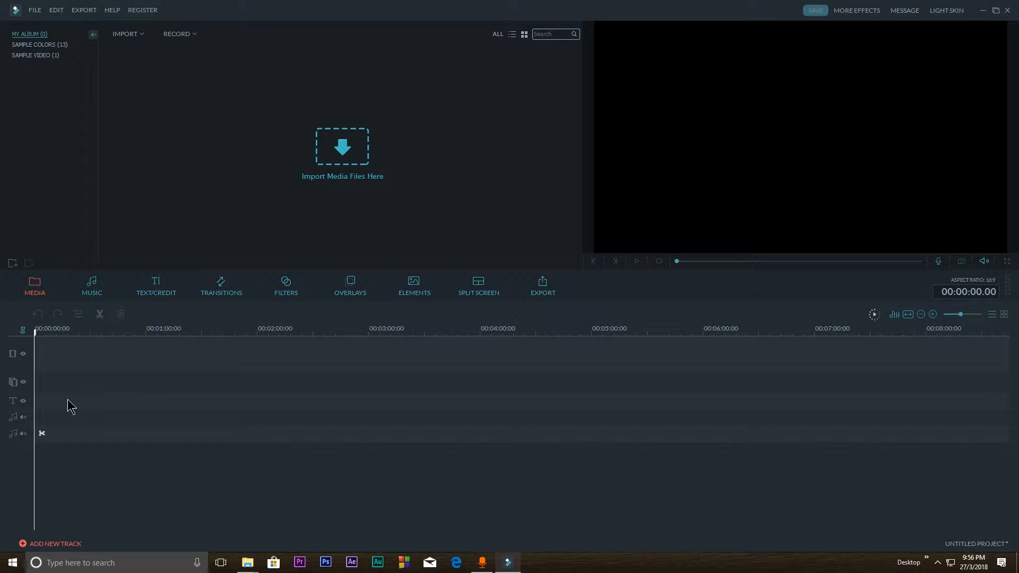
Review the project options for importing, downloading and recording media
{"action": "left_click", "coordinate": [35, 10]}
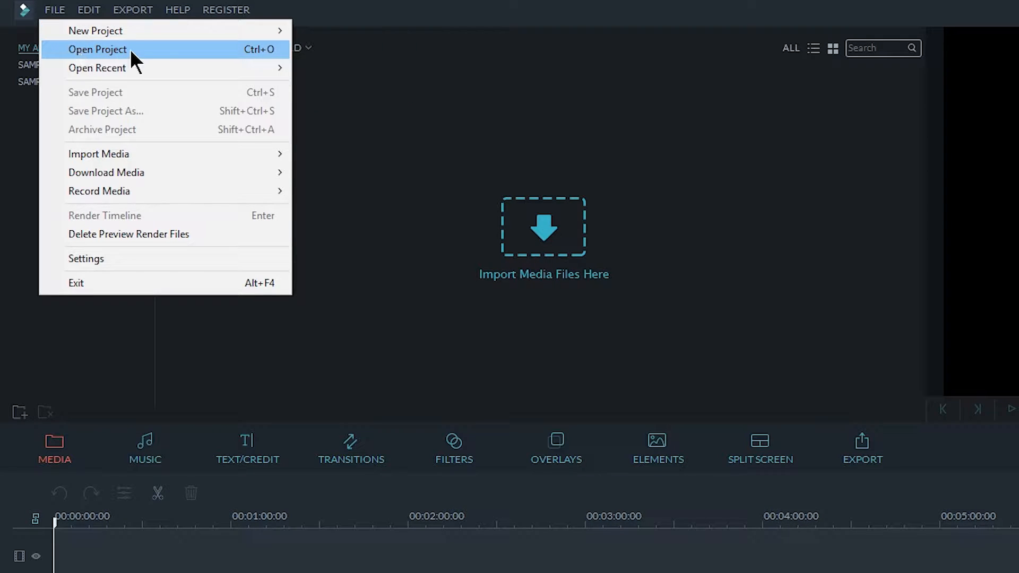
{"action": "mouse_move", "coordinate": [195, 153]}
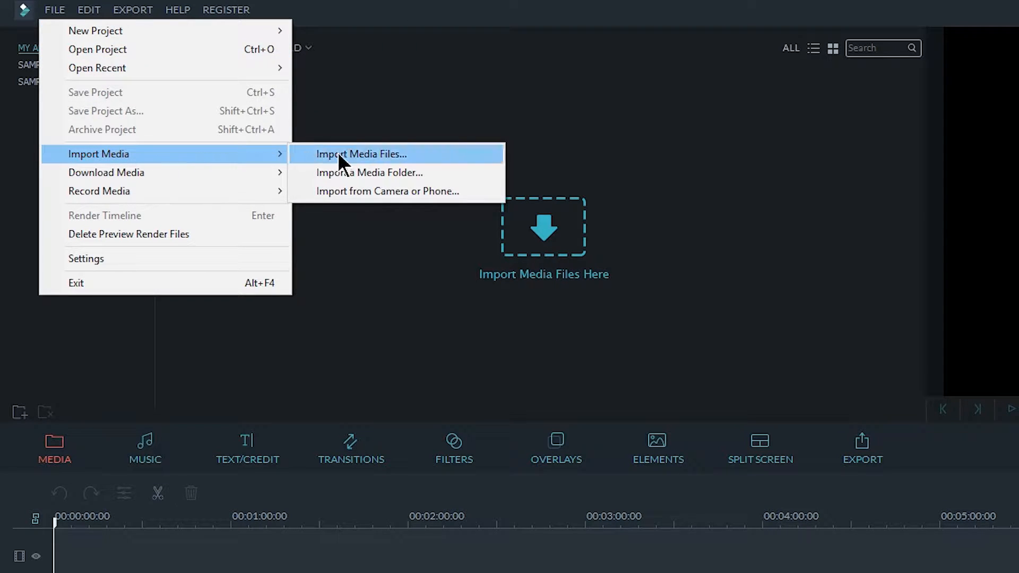
{"action": "mouse_move", "coordinate": [127, 174]}
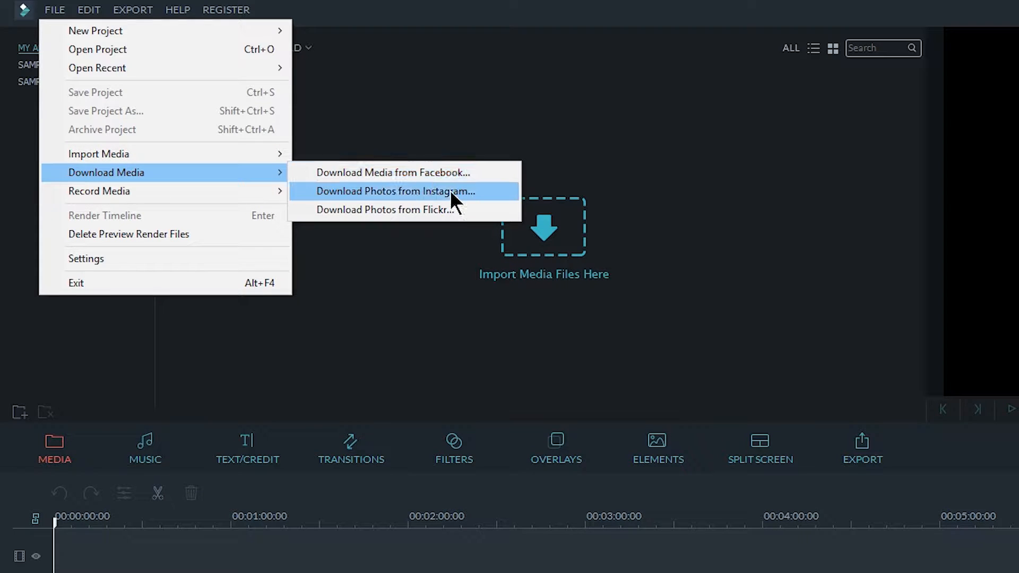
{"action": "mouse_move", "coordinate": [111, 189]}
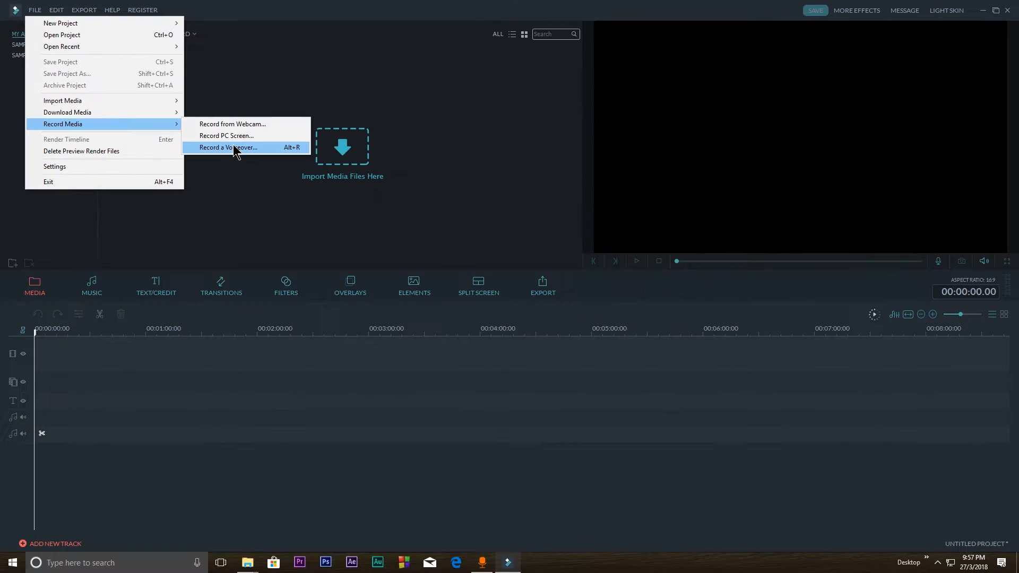
Review the program settings, checking the captured files folder and the GPU acceleration option, and accept them
{"action": "left_click", "coordinate": [67, 167]}
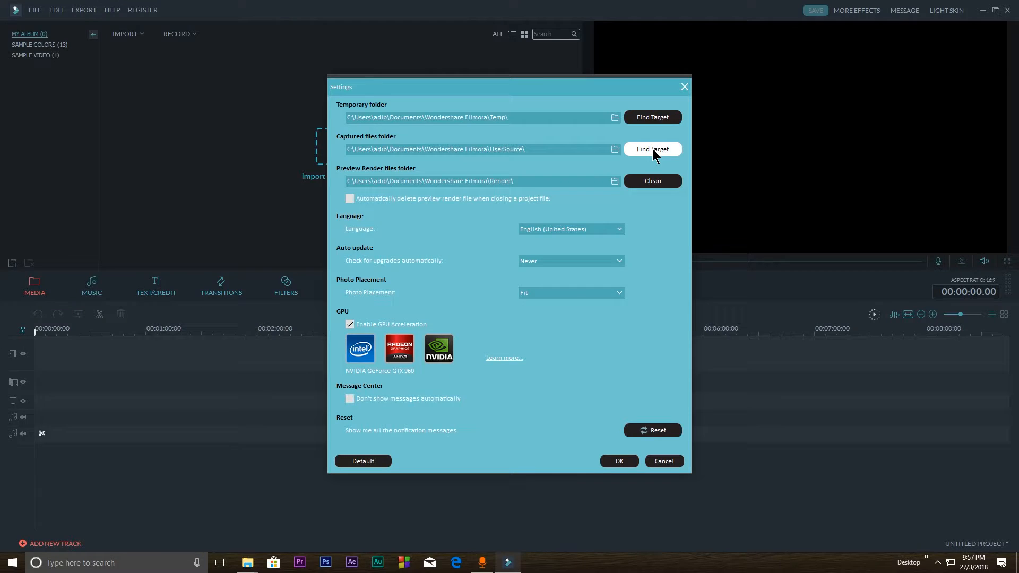
{"action": "left_click", "coordinate": [711, 73]}
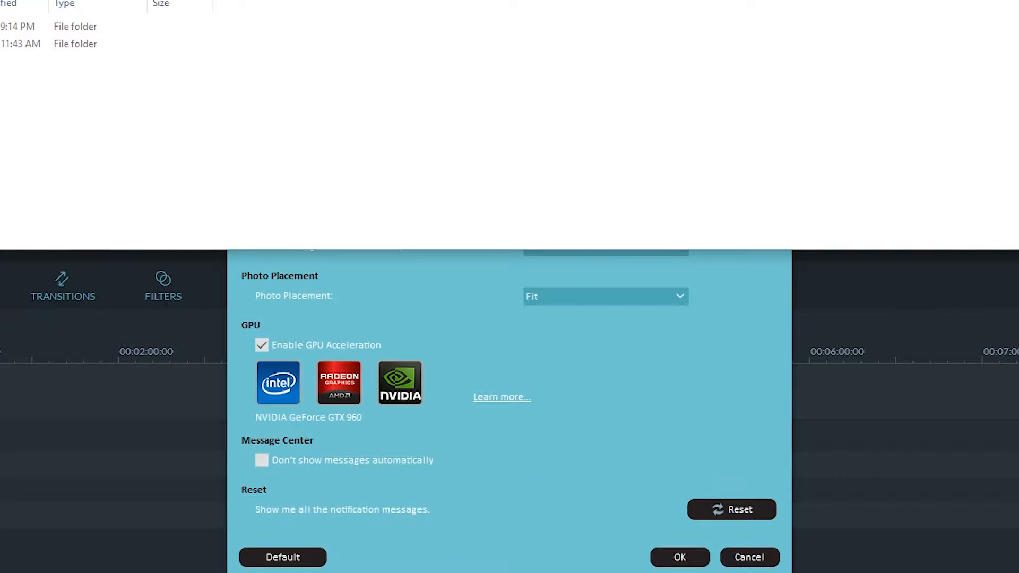
{"action": "key", "text": "alt+F4"}
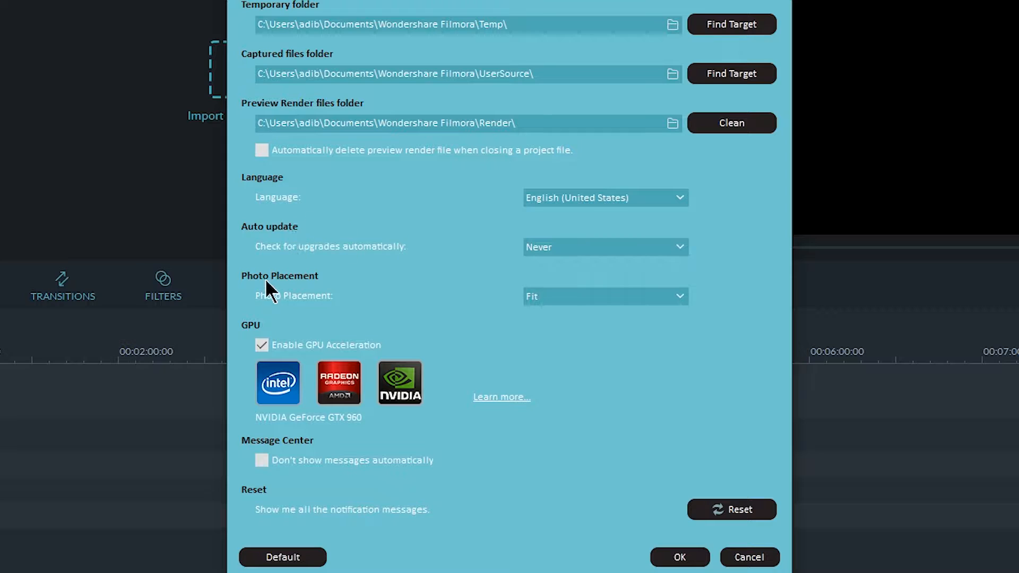
{"action": "left_click", "coordinate": [262, 345]}
{"action": "left_click", "coordinate": [261, 345]}
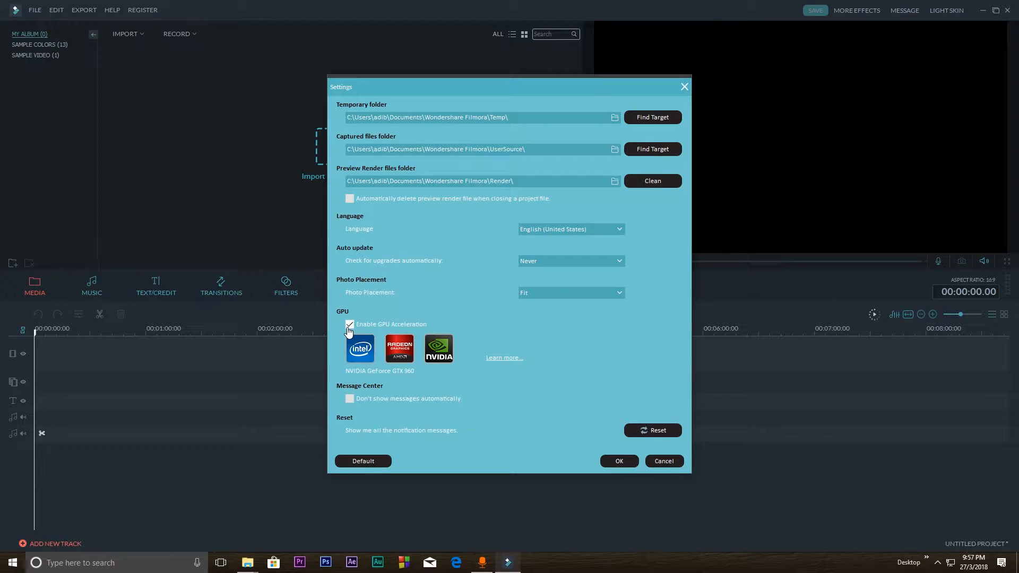
{"action": "left_click", "coordinate": [627, 460]}
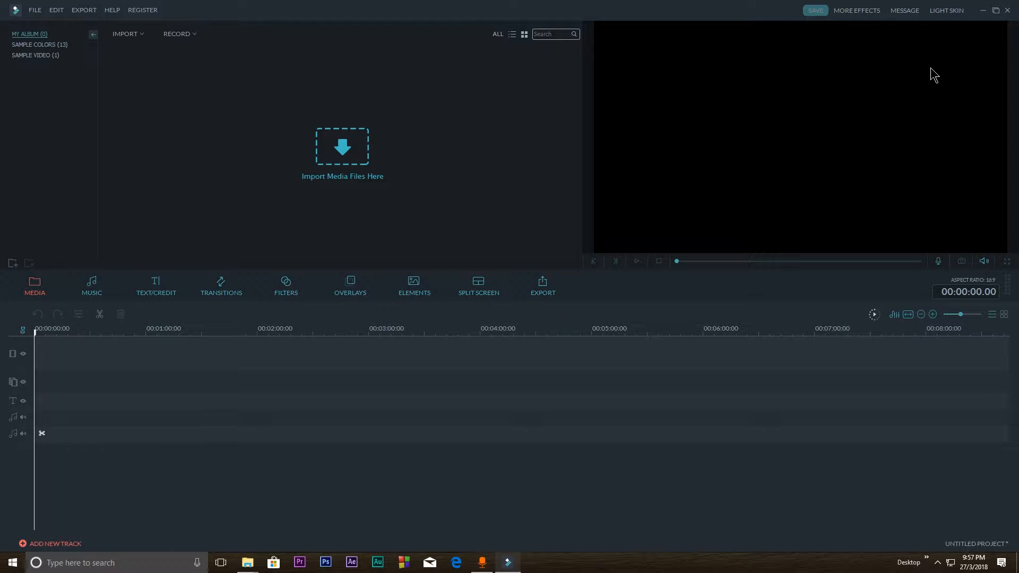
Switch the interface to the light skin and back to the dark skin
{"action": "left_click", "coordinate": [940, 12]}
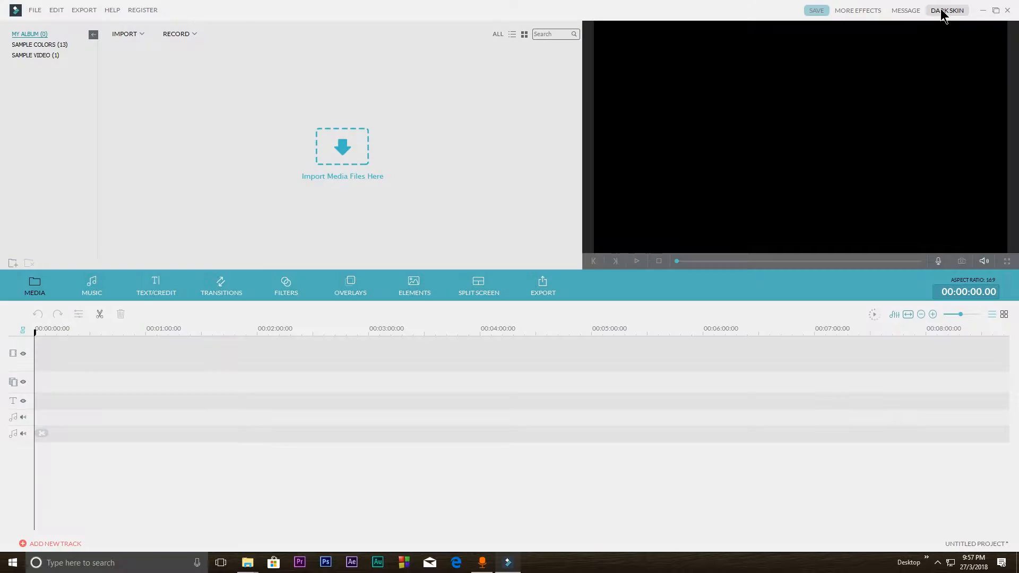
{"action": "left_click", "coordinate": [945, 12]}
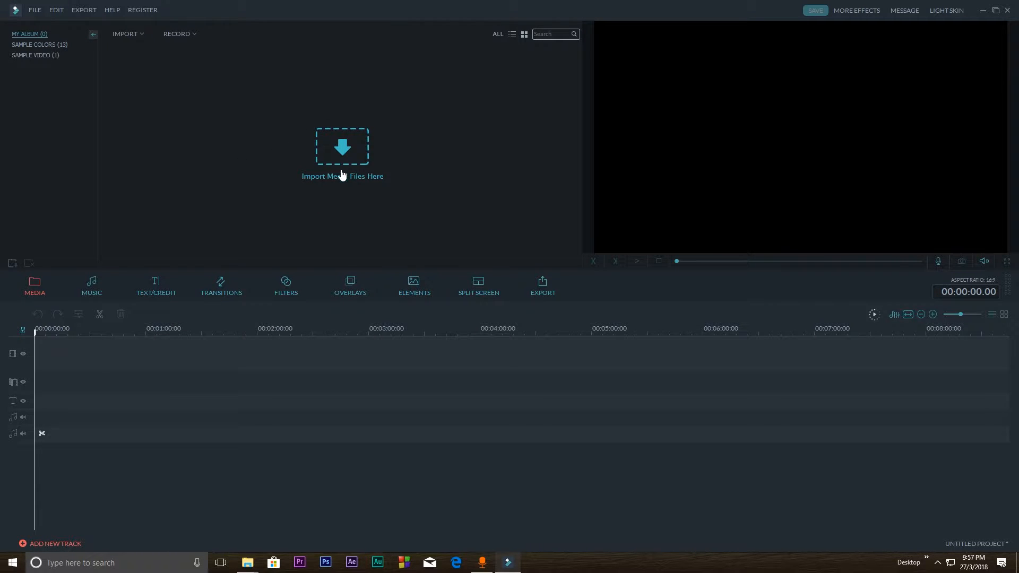
Import all ten image and video files from the desktop folder "Filmora full video edit tutorial" into the media library
{"action": "left_click", "coordinate": [344, 150]}
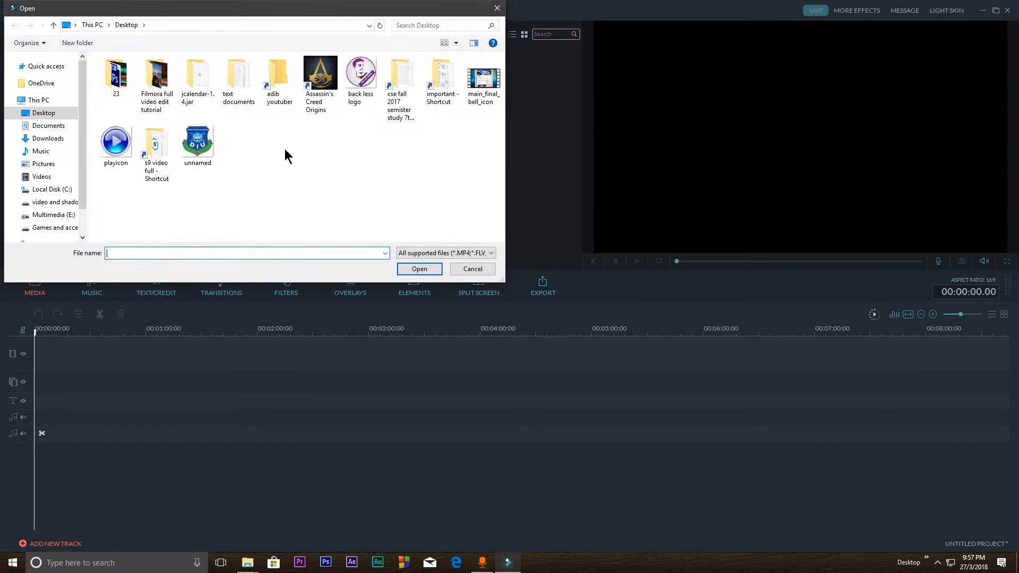
{"action": "double_click", "coordinate": [154, 74]}
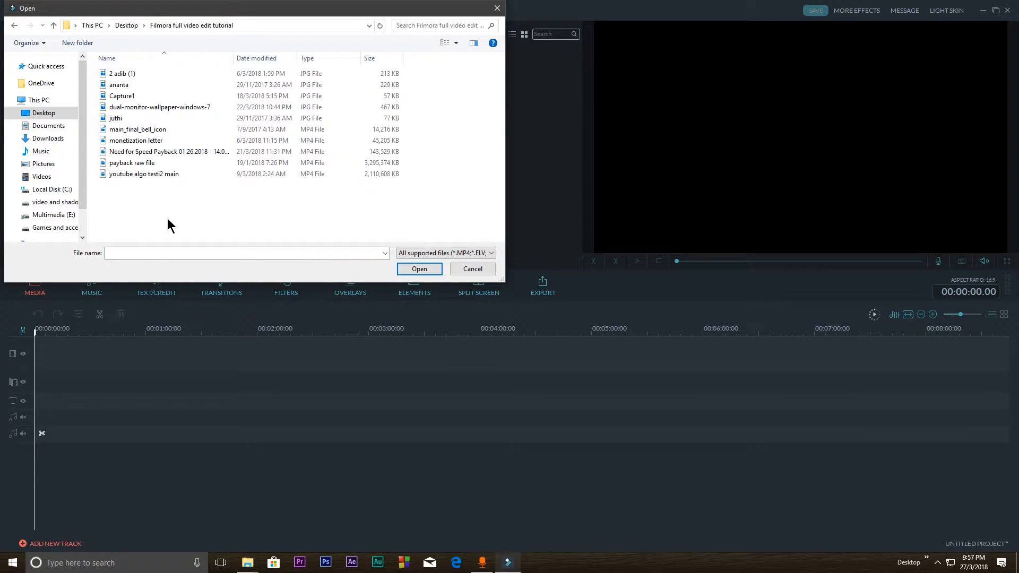
{"action": "left_click_drag", "start_coordinate": [167, 218], "coordinate": [123, 70]}
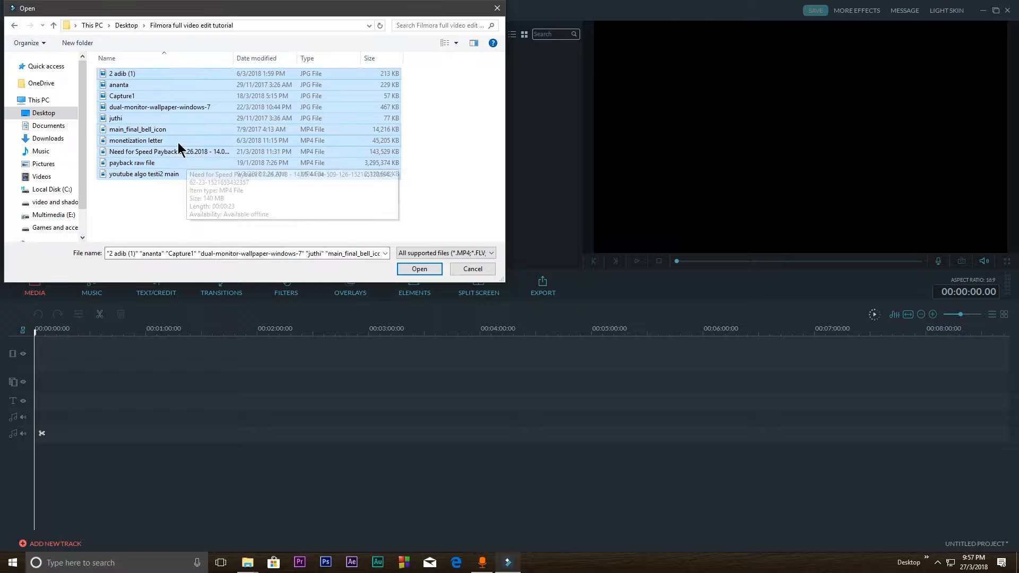
{"action": "left_click", "coordinate": [422, 272]}
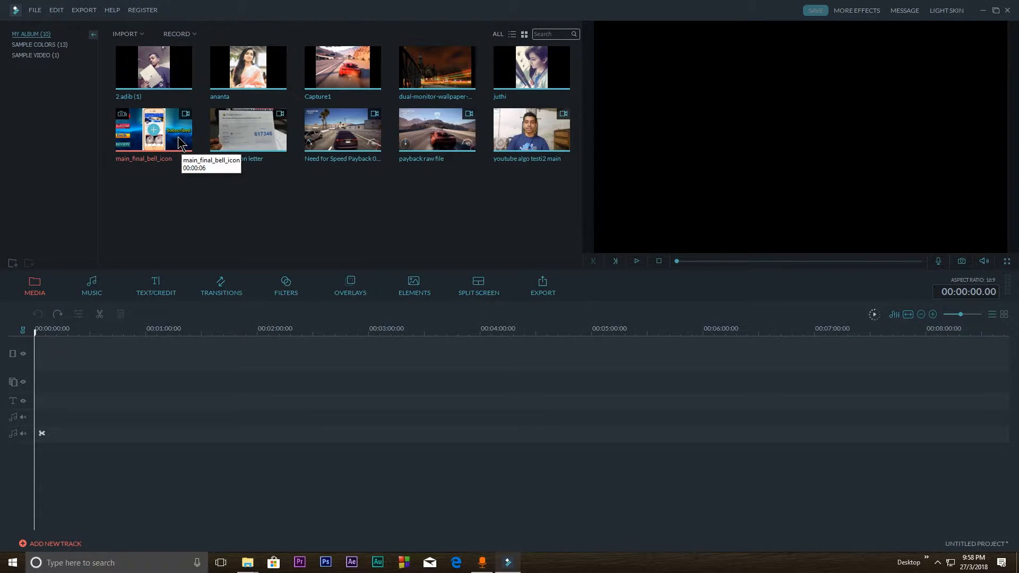
Place the main_final_bell_icon video at the start of the video track and enlarge the timeline scale
{"action": "left_click_drag", "start_coordinate": [177, 142], "coordinate": [38, 352]}
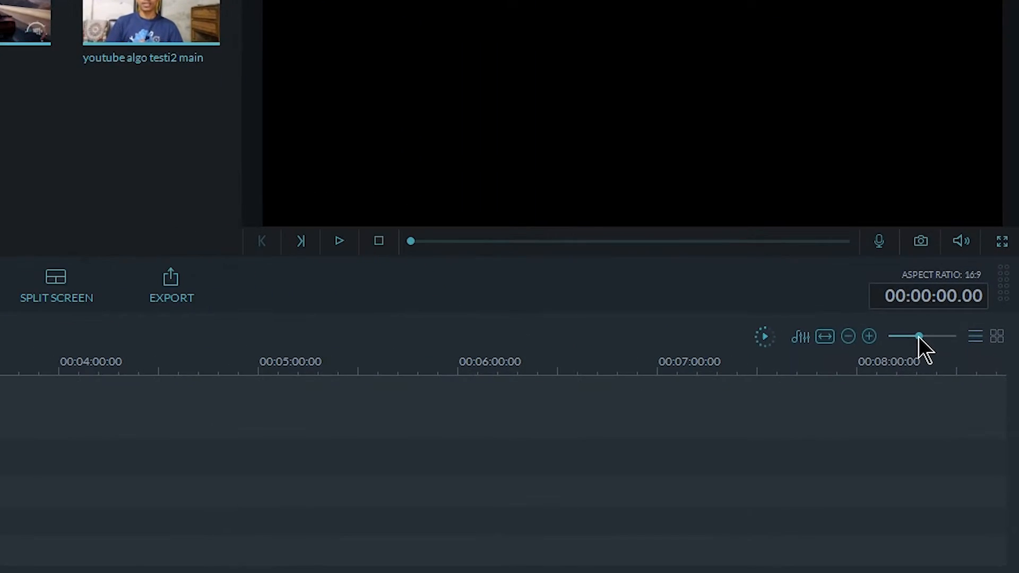
{"action": "left_click_drag", "start_coordinate": [919, 340], "coordinate": [938, 342]}
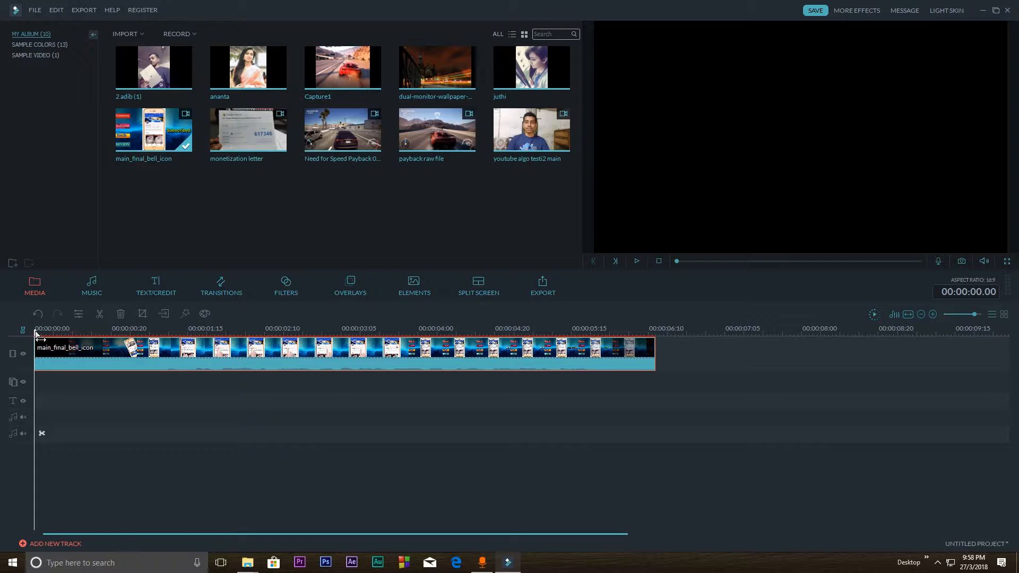
Capture a snapshot of the frame at 00:00:01.03 and delete the snapshot from the media library
{"action": "left_click_drag", "start_coordinate": [35, 330], "coordinate": [145, 343]}
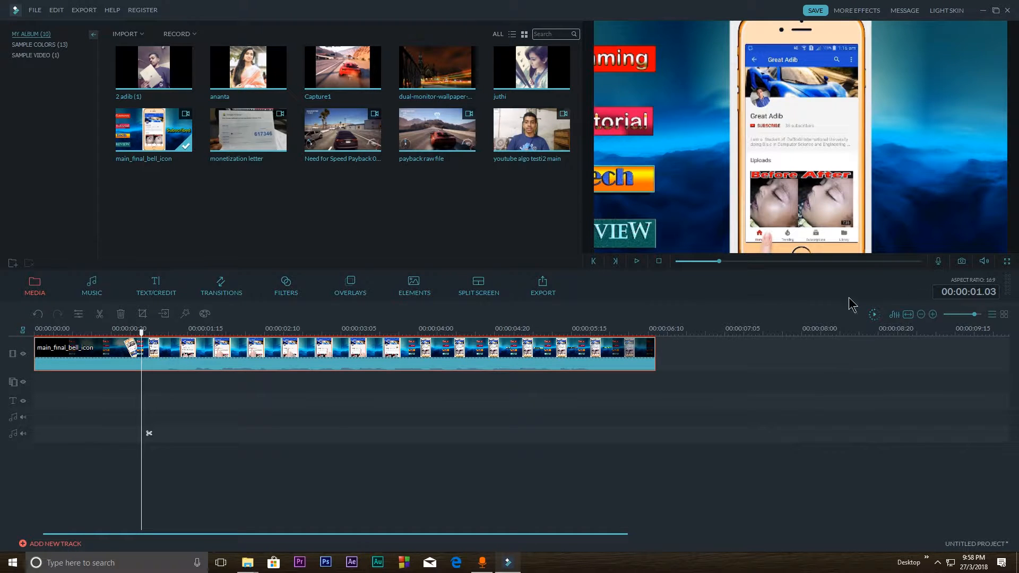
{"action": "left_click", "coordinate": [961, 261]}
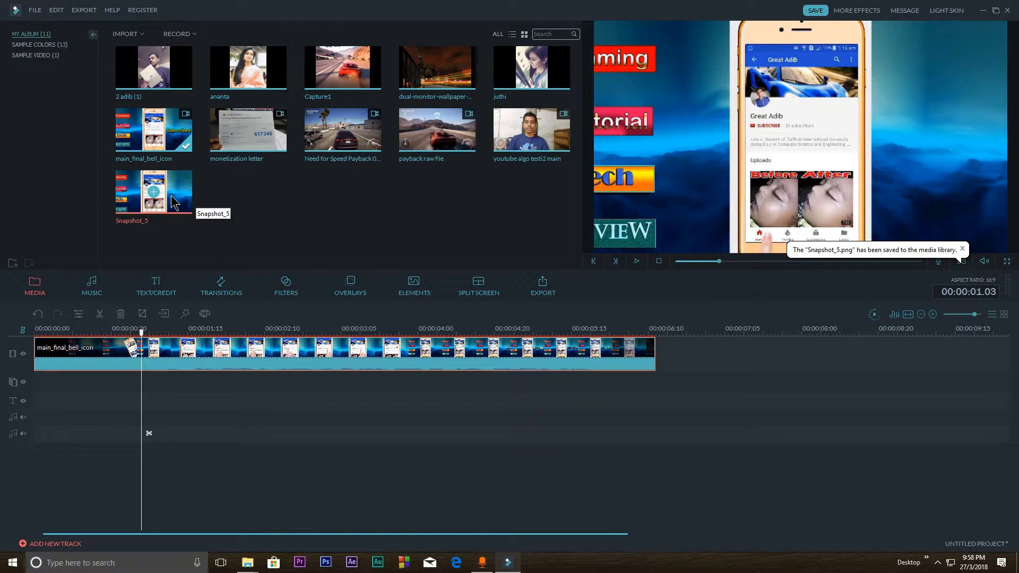
{"action": "left_click", "coordinate": [173, 202]}
{"action": "key", "text": "Delete"}
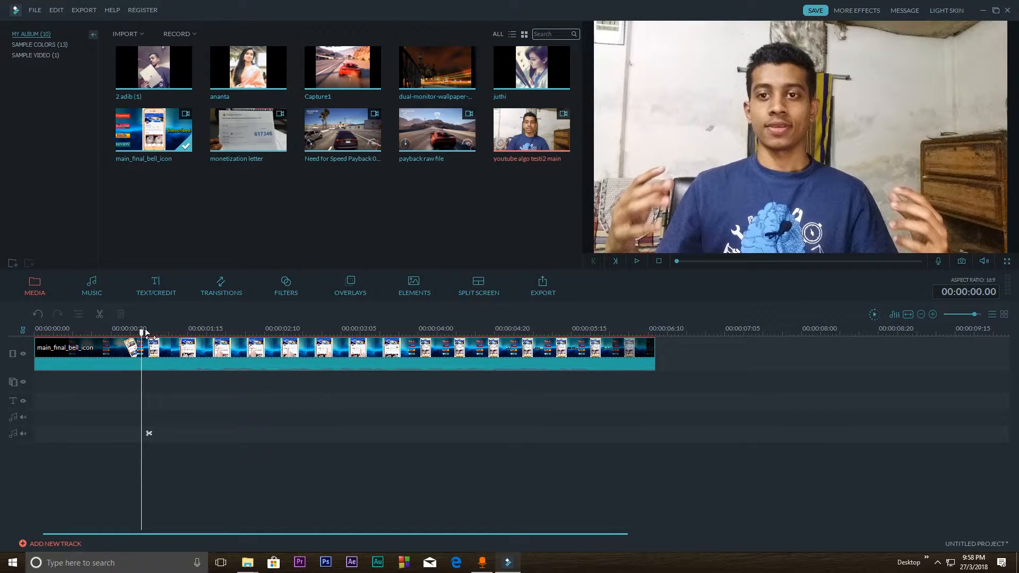
Move the playhead to 00:00:01.12, check the preview volume control, and view the frame in full screen
{"action": "left_click_drag", "start_coordinate": [146, 333], "coordinate": [176, 333]}
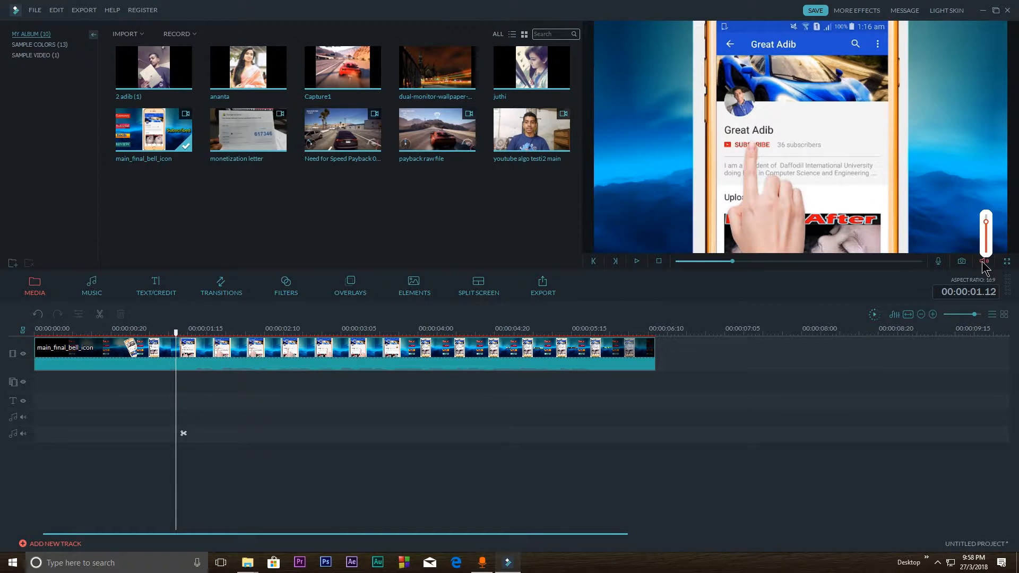
{"action": "left_click", "coordinate": [983, 261]}
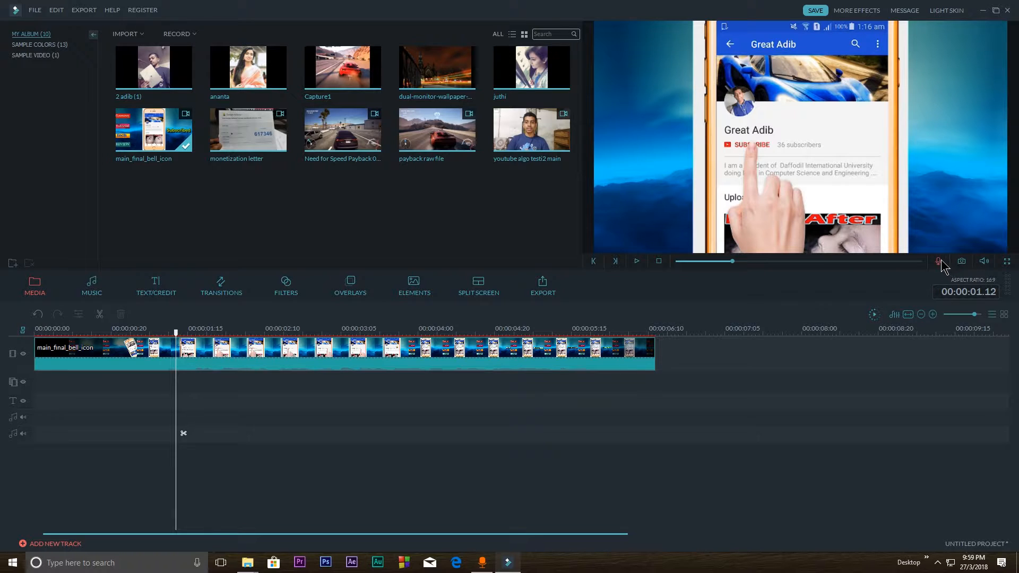
{"action": "left_click", "coordinate": [1007, 262]}
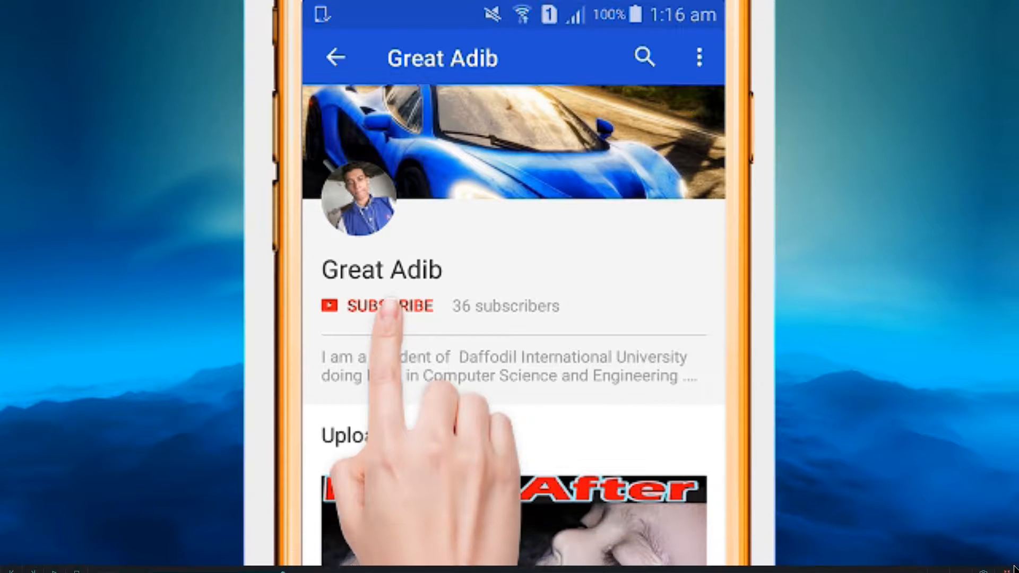
{"action": "left_click", "coordinate": [1007, 532]}
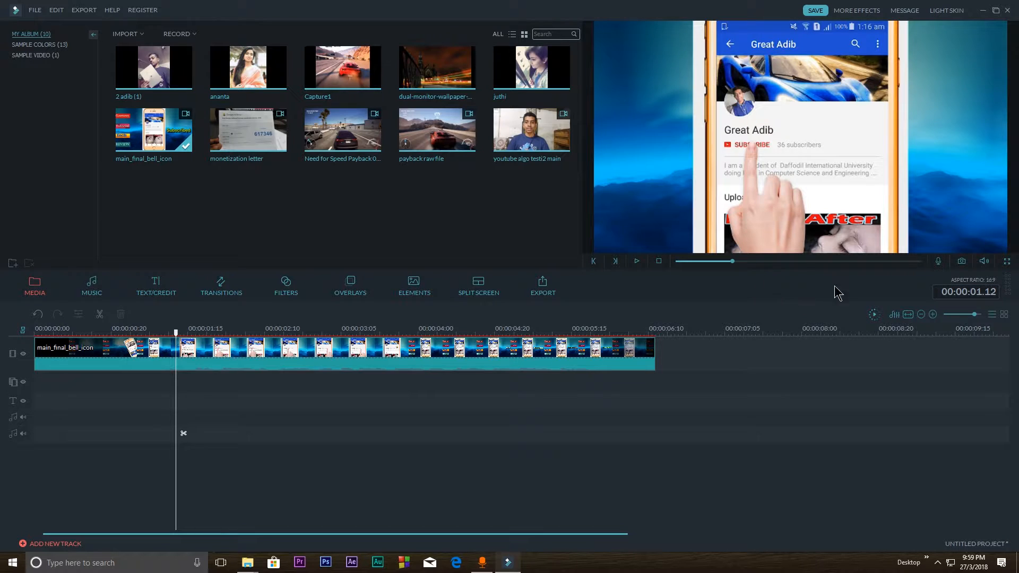
Fit the timeline scale to the clip, shrink it slightly, and detach the audio from the main_final_bell_icon clip
{"action": "left_click", "coordinate": [935, 318]}
{"action": "left_click", "coordinate": [921, 315]}
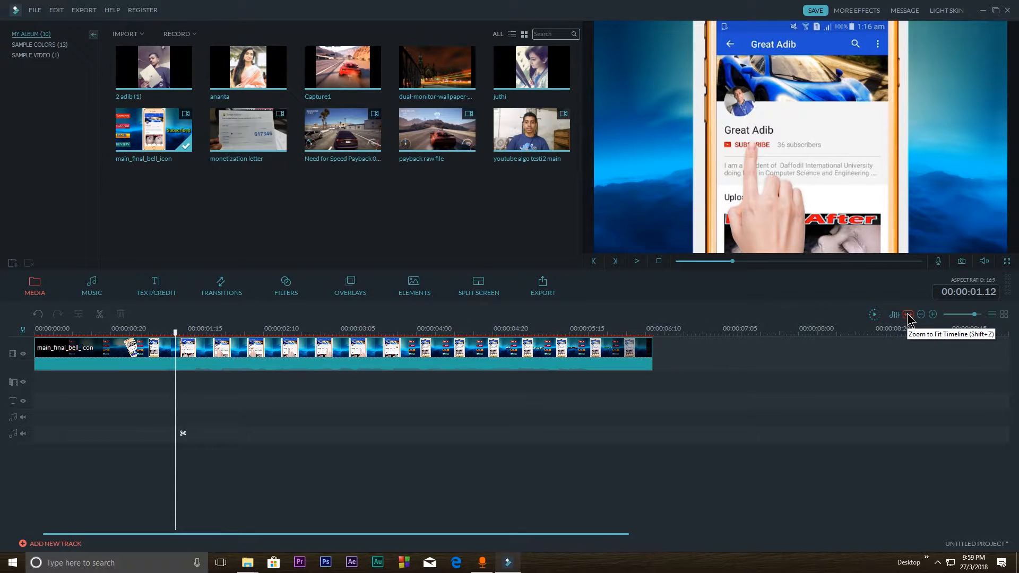
{"action": "left_click", "coordinate": [908, 315]}
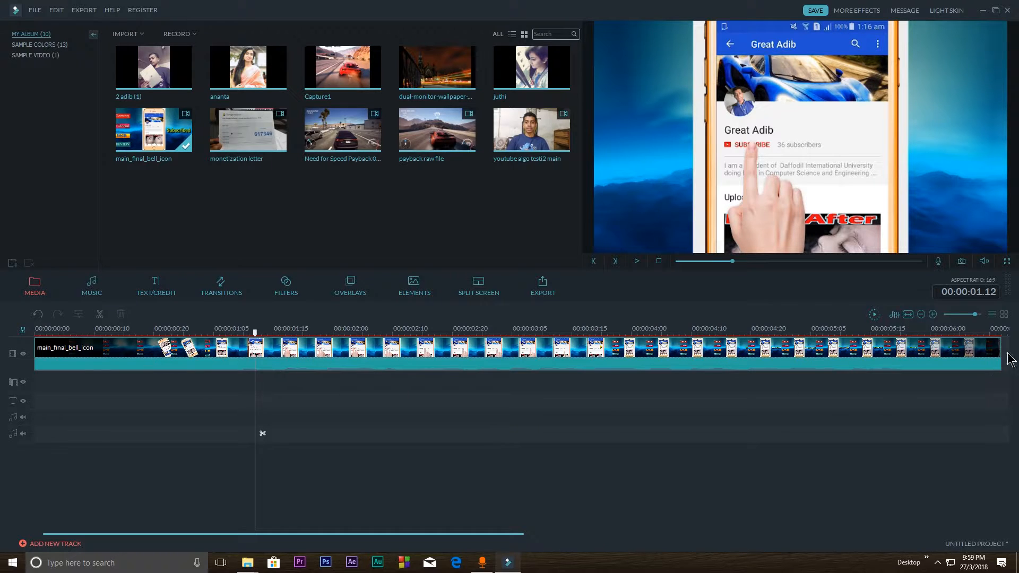
{"action": "left_click", "coordinate": [921, 314]}
{"action": "left_click", "coordinate": [142, 368]}
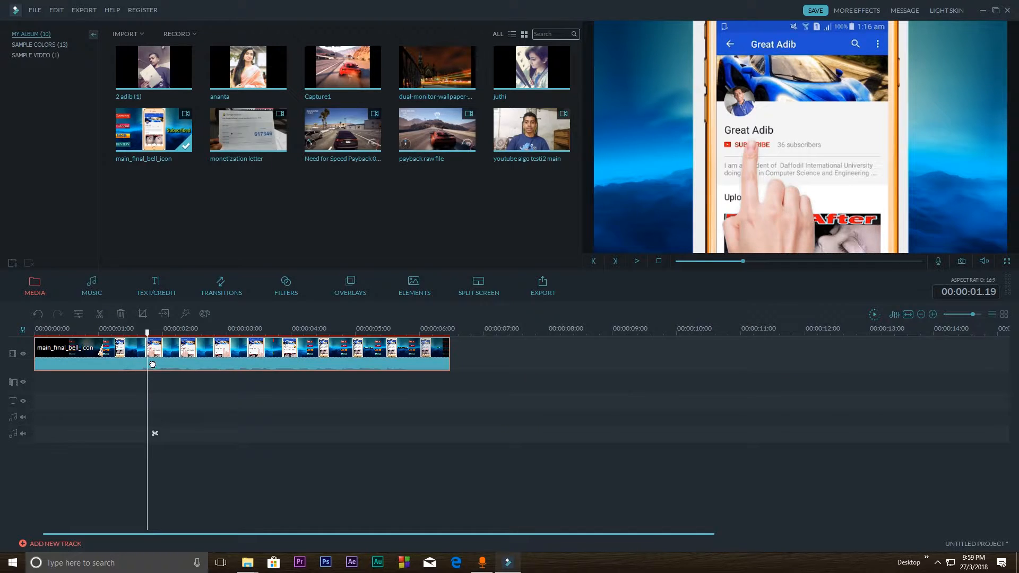
{"action": "right_click", "coordinate": [144, 362]}
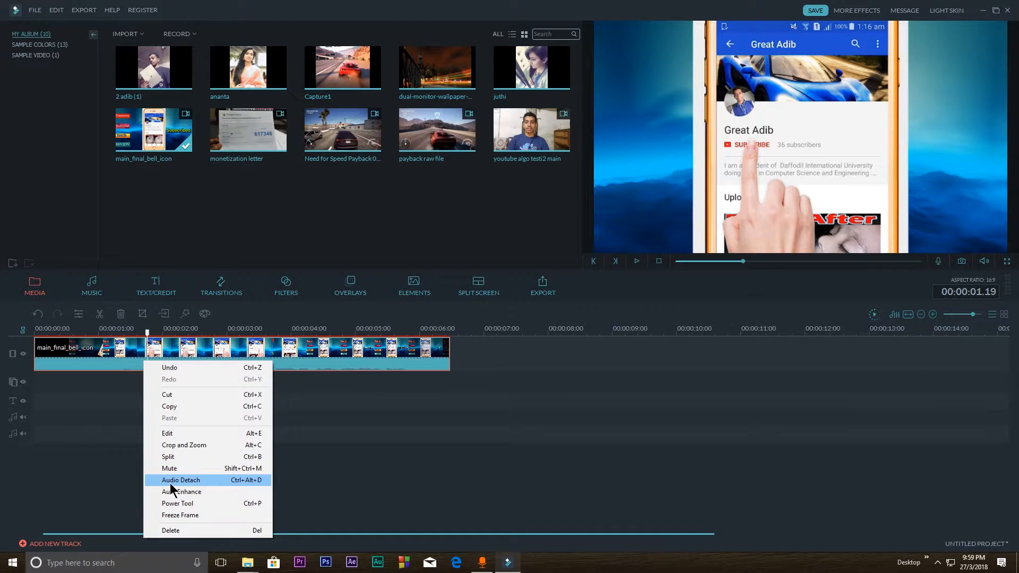
{"action": "left_click", "coordinate": [201, 481]}
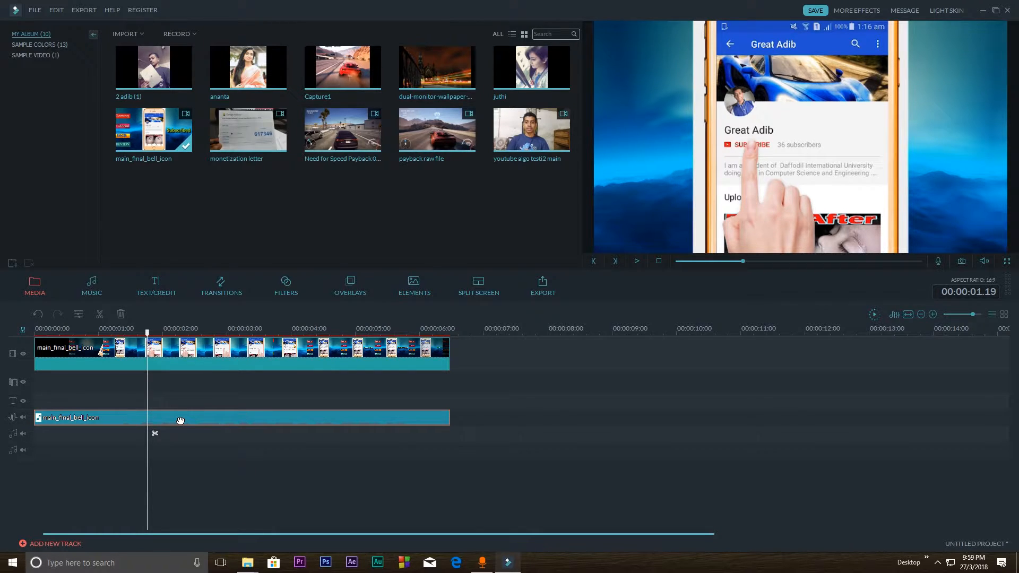
Delete the detached main_final_bell_icon audio clip and undo the deletion
{"action": "key", "text": "Delete"}
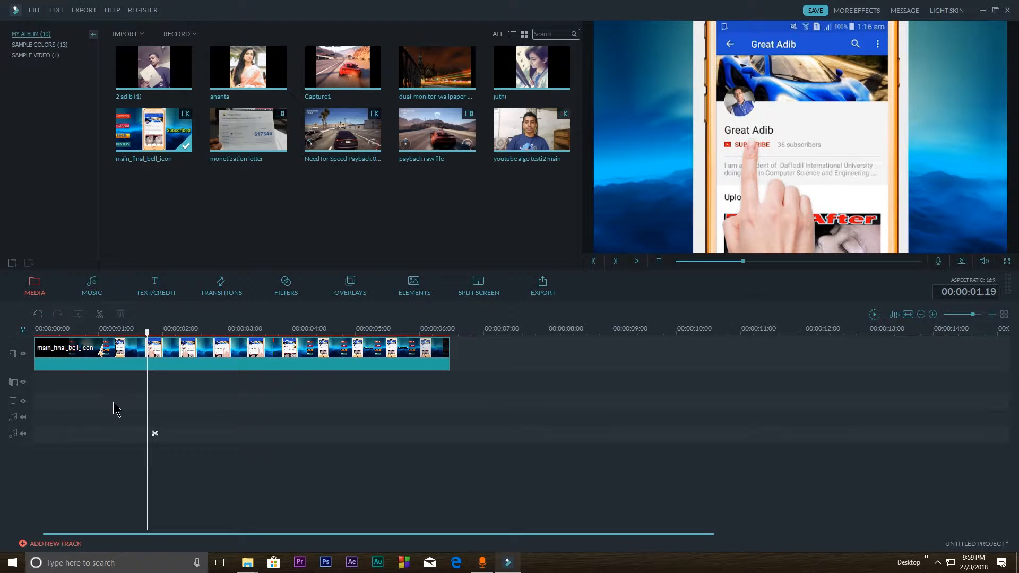
{"action": "key", "text": "ctrl+z"}
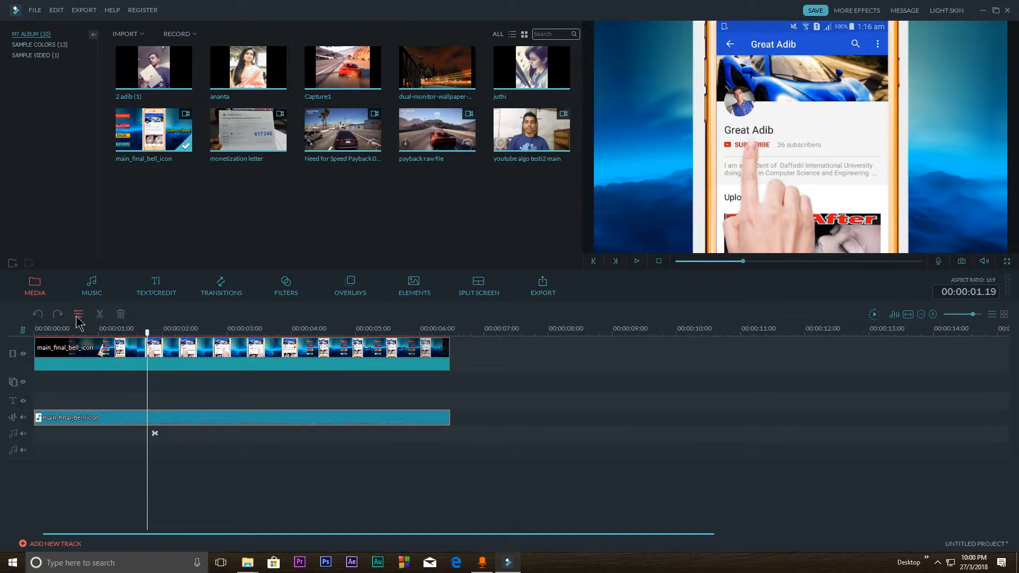
Split the detached main_final_bell_icon audio clip at 00:00:01.19
{"action": "left_click", "coordinate": [98, 318]}
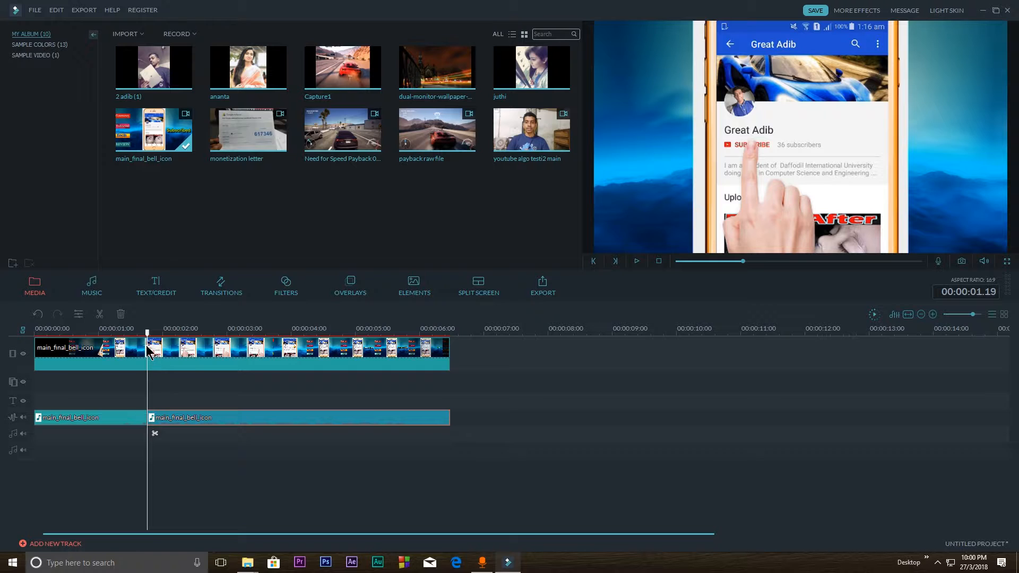
Split the detached main_final_bell_icon audio clip again at 00:00:02.03 and 00:00:02.18
{"action": "left_click", "coordinate": [152, 332]}
{"action": "left_click", "coordinate": [170, 333]}
{"action": "left_click", "coordinate": [99, 313]}
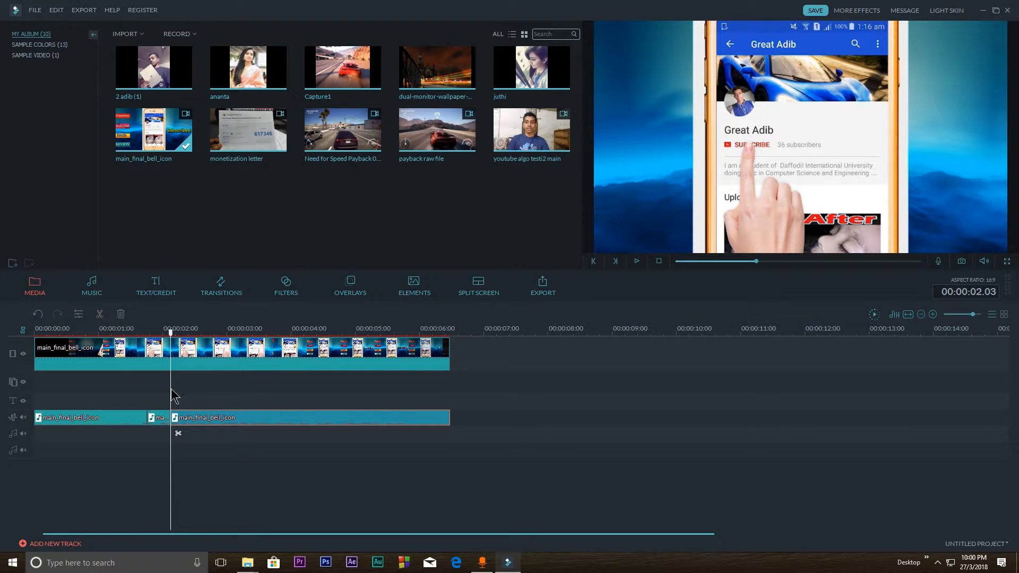
{"action": "left_click", "coordinate": [208, 333]}
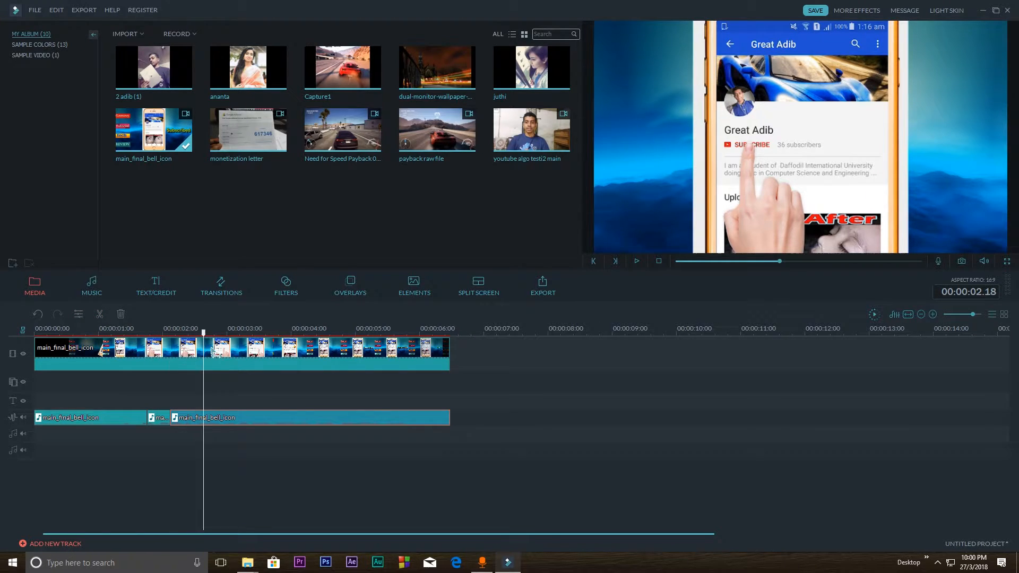
{"action": "left_click", "coordinate": [216, 432]}
Undo the three splits of the detached audio clip
{"action": "key", "text": "ctrl+z"}
{"action": "key", "text": "ctrl+z"}
{"action": "key", "text": "ctrl+z"}
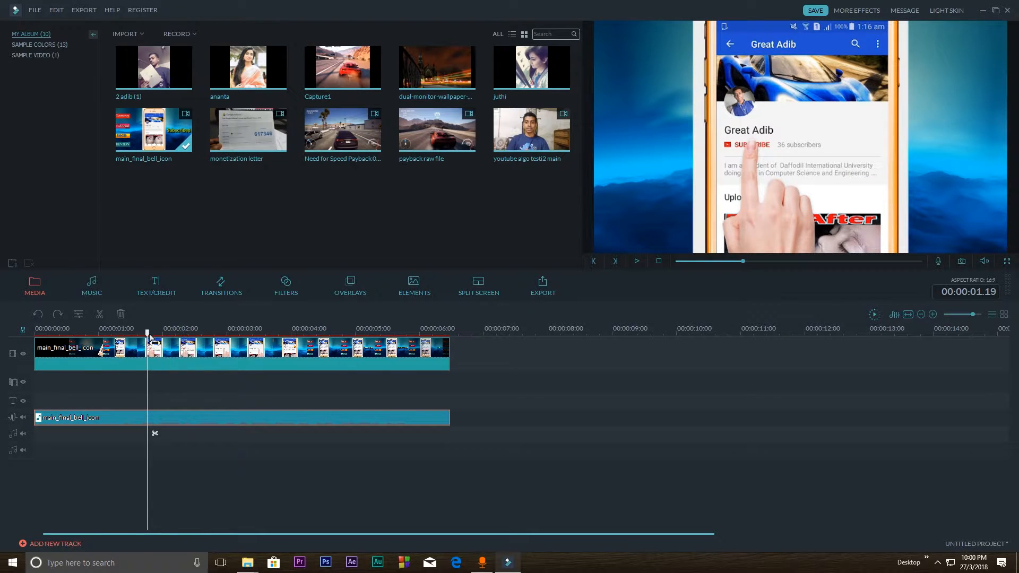
Append the album's first two portrait photos after main_final_bell_icon on the video track and shorten both, ending the second at 00:00:10.08
{"action": "left_click_drag", "start_coordinate": [148, 332], "coordinate": [129, 332]}
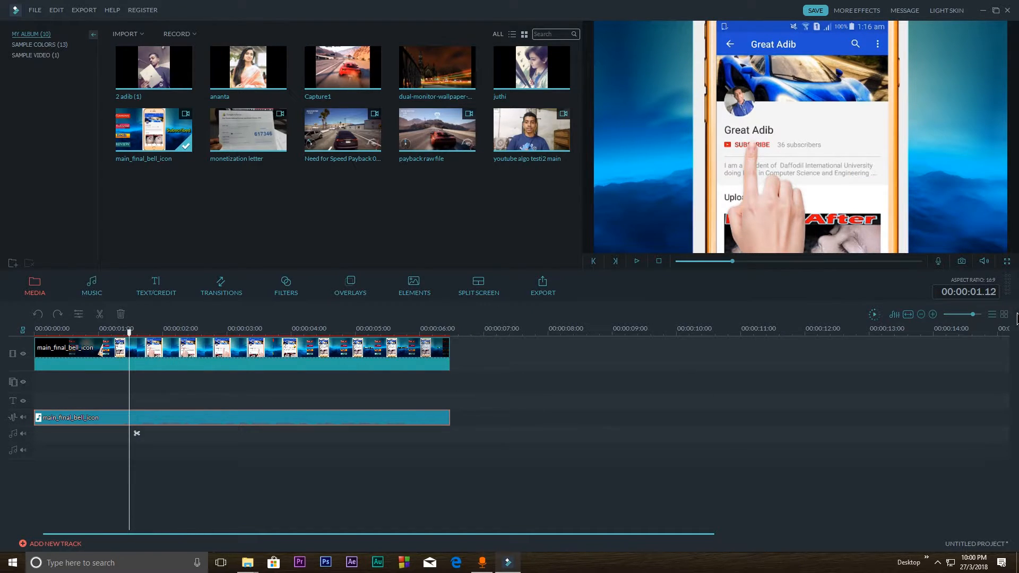
{"action": "left_click_drag", "start_coordinate": [971, 315], "coordinate": [970, 315]}
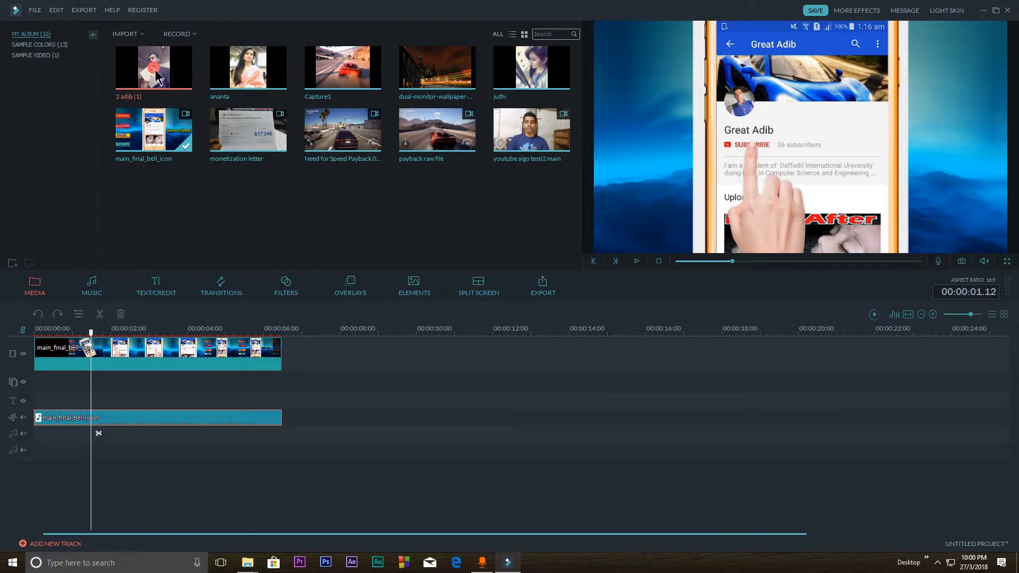
{"action": "left_click_drag", "start_coordinate": [171, 69], "coordinate": [341, 357]}
{"action": "left_click_drag", "start_coordinate": [226, 72], "coordinate": [366, 367]}
{"action": "left_click_drag", "start_coordinate": [531, 352], "coordinate": [428, 350]}
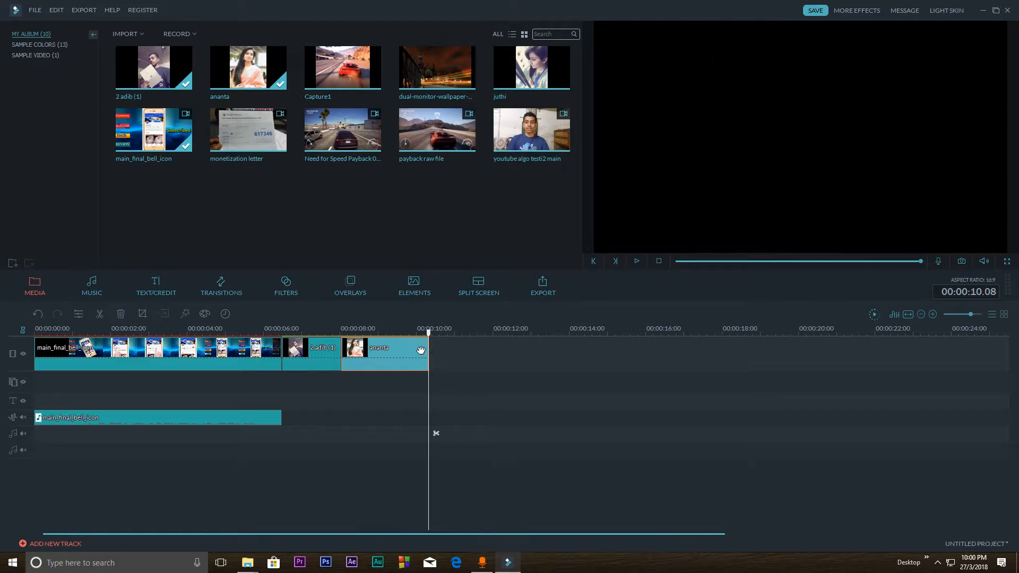
Play the timeline from 00:00:07.05 to preview the change from the first photo to the second
{"action": "left_click_drag", "start_coordinate": [332, 329], "coordinate": [310, 329]}
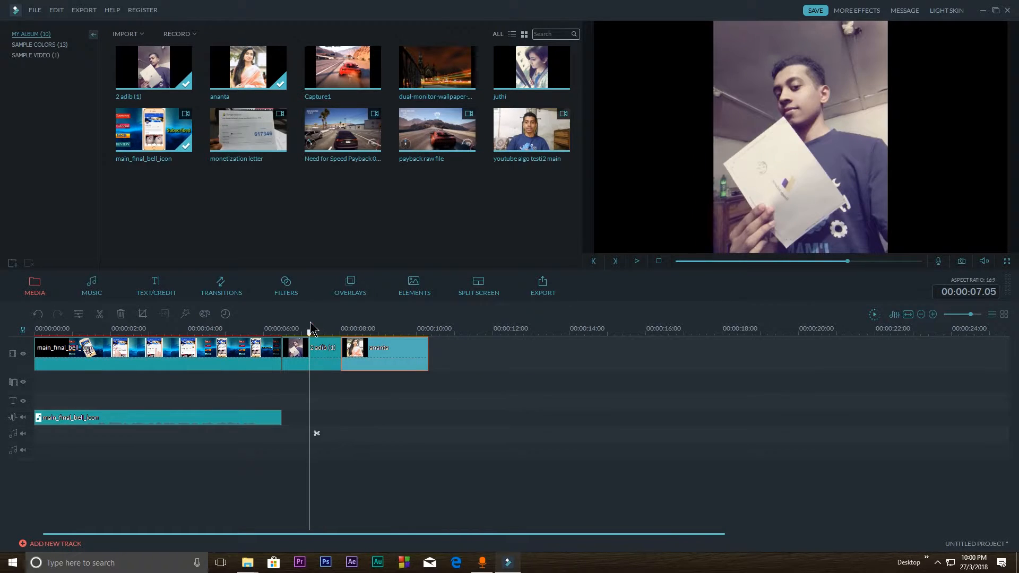
{"action": "key", "text": "space"}
{"action": "key", "text": "space"}
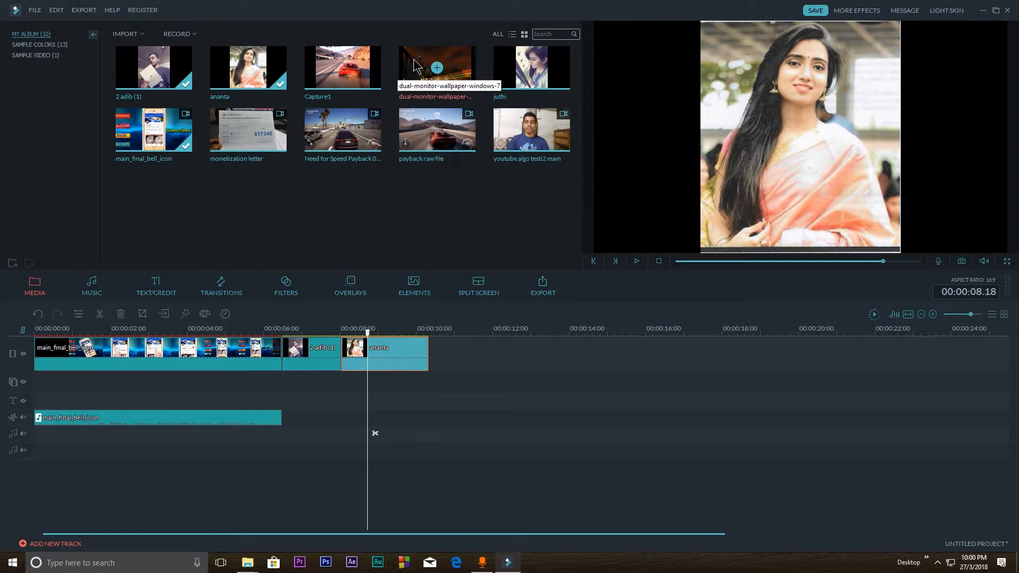
Append a shortened dual-monitor-wallpaper-windows-7 image after the second photo and play the sequence from 00:00:07.07
{"action": "left_click_drag", "start_coordinate": [418, 68], "coordinate": [520, 354]}
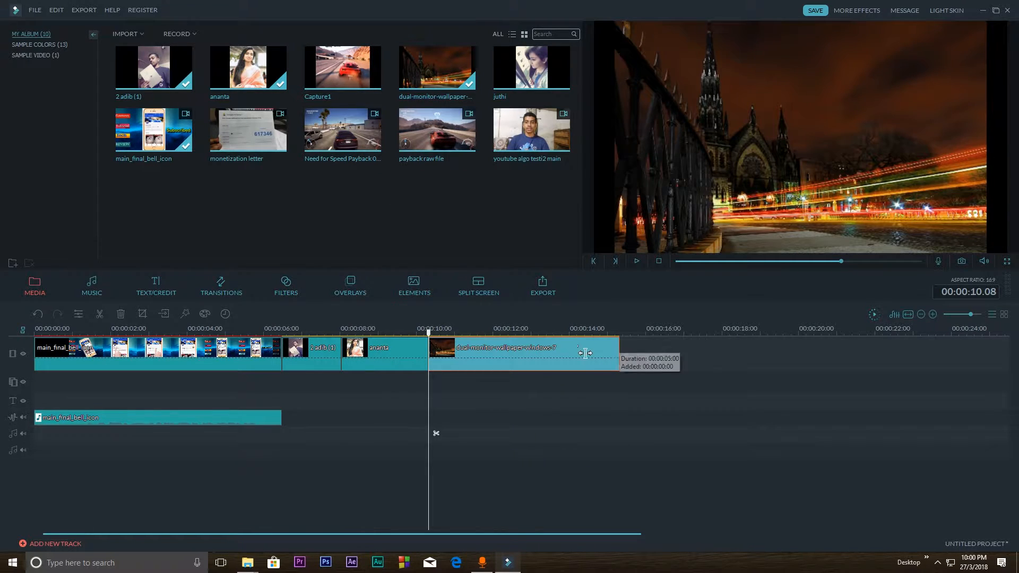
{"action": "left_click_drag", "start_coordinate": [618, 353], "coordinate": [311, 333]}
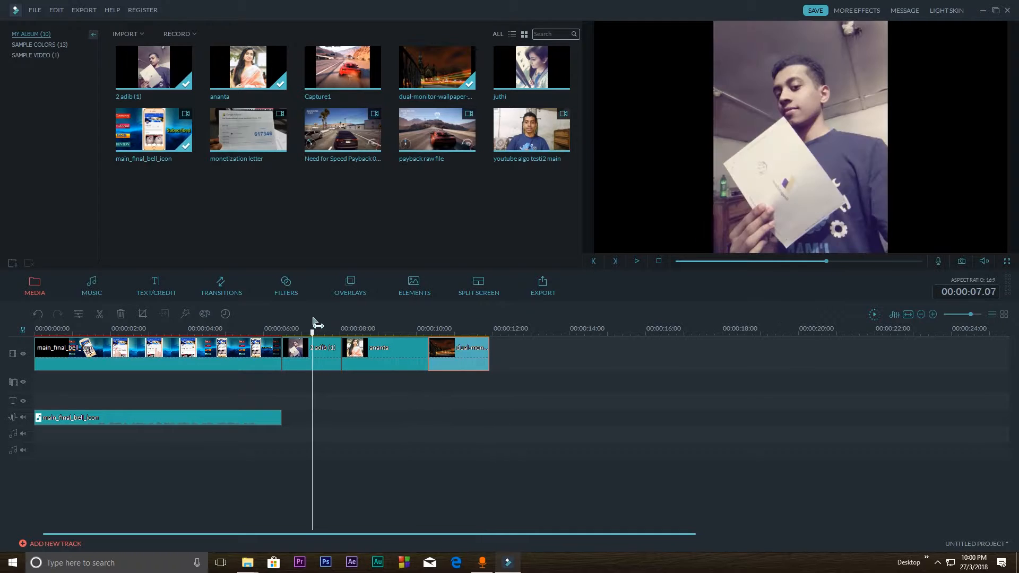
{"action": "key", "text": "space"}
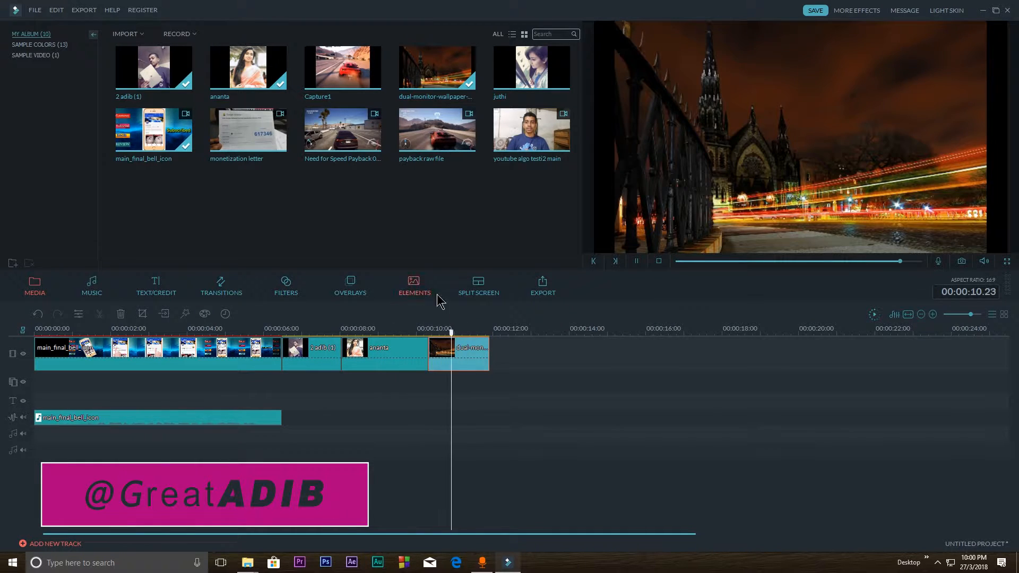
{"action": "key", "text": "space"}
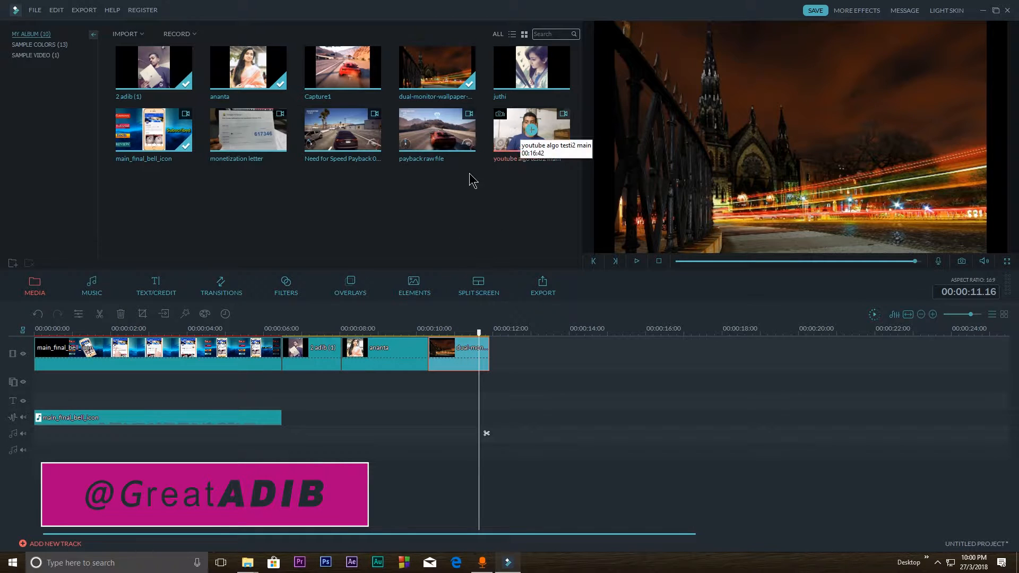
Append the Capture1 image to the end of the video track and open the transitions library
{"action": "left_click_drag", "start_coordinate": [342, 67], "coordinate": [712, 359]}
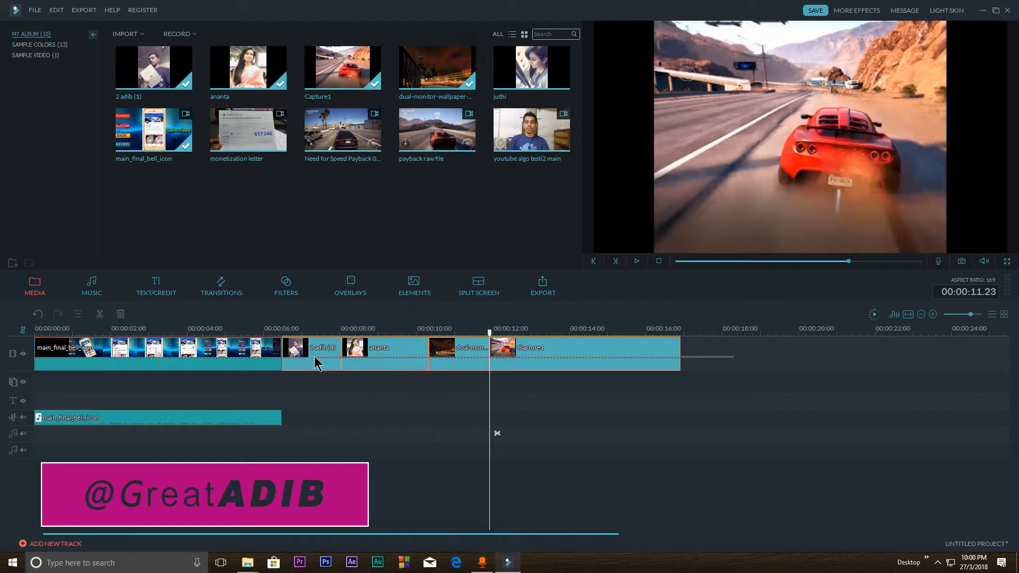
{"action": "left_click", "coordinate": [374, 366]}
{"action": "left_click", "coordinate": [408, 393]}
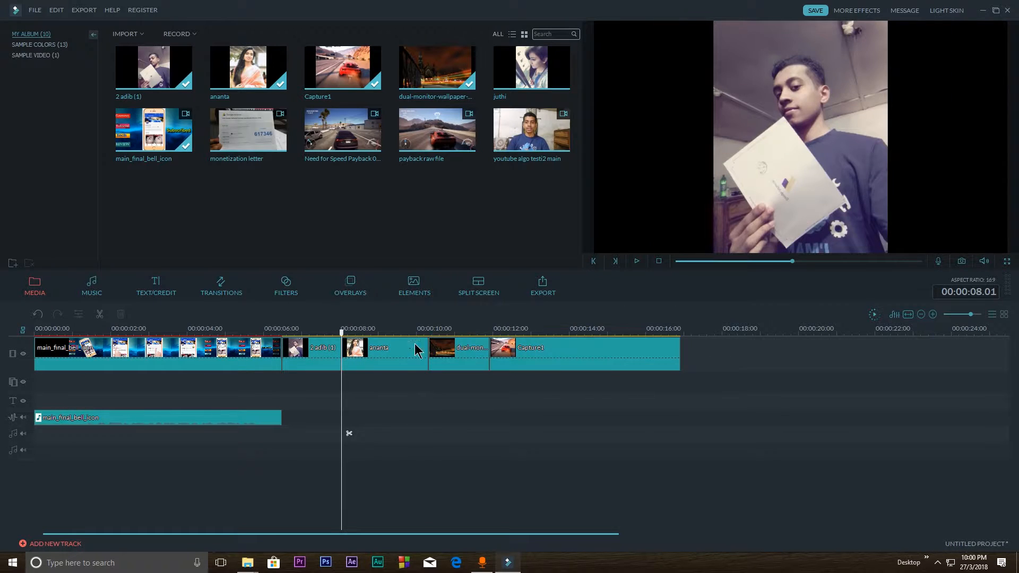
{"action": "left_click", "coordinate": [221, 284]}
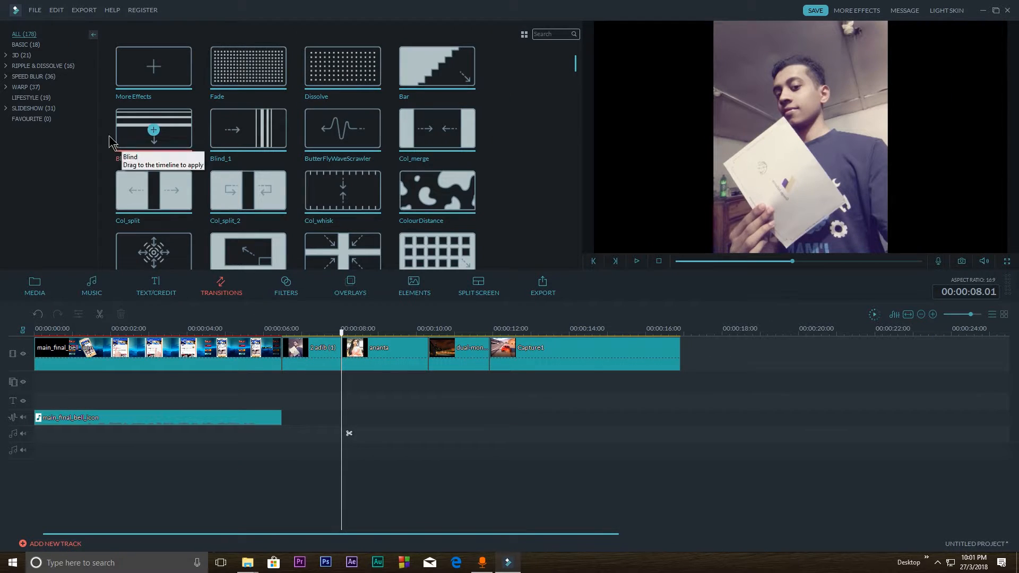
Add the Fade transition between main_final_bell_icon and the first photo, play it, and remove it again
{"action": "left_click_drag", "start_coordinate": [245, 88], "coordinate": [292, 351]}
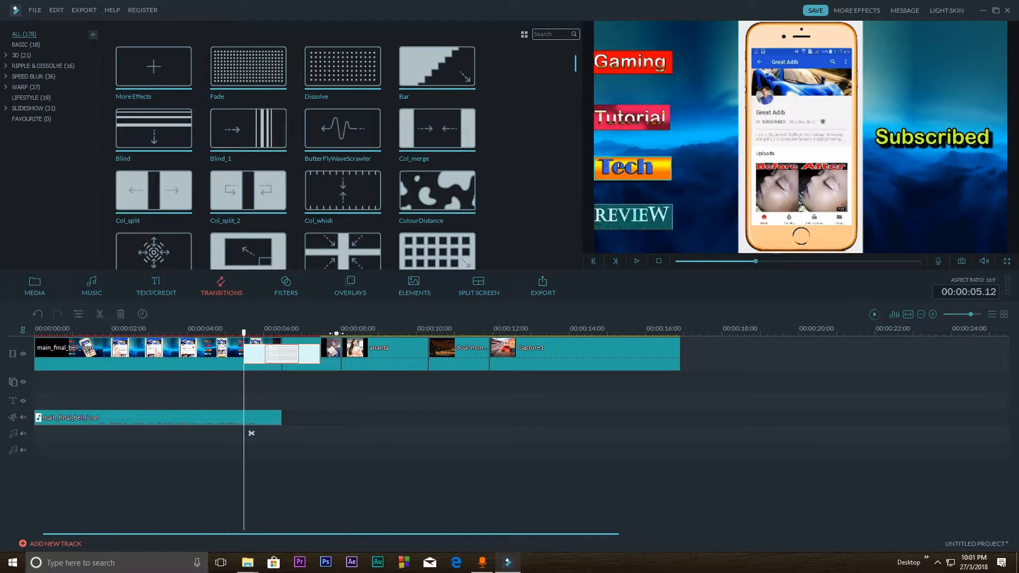
{"action": "key", "text": "space"}
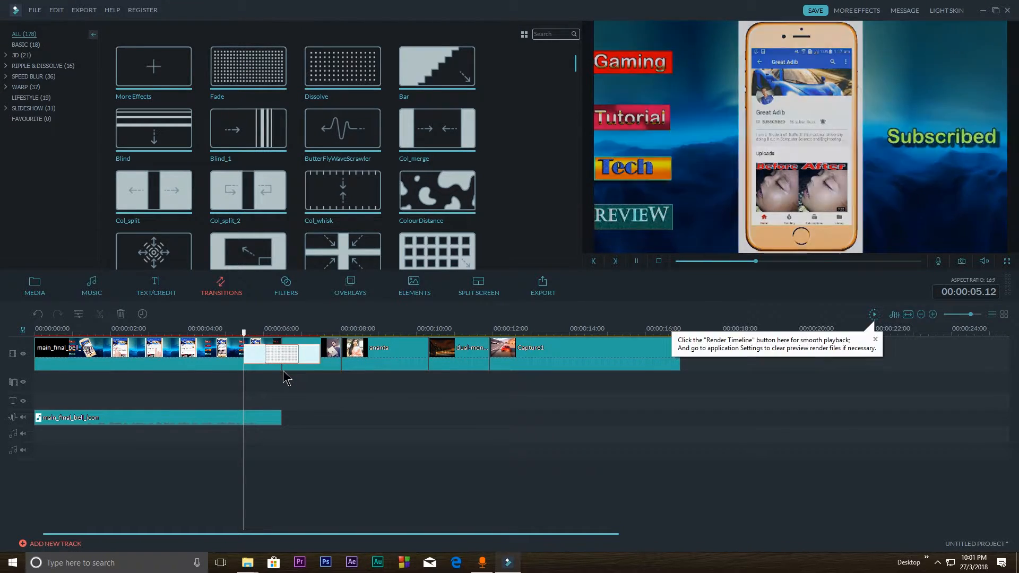
{"action": "key", "text": "space"}
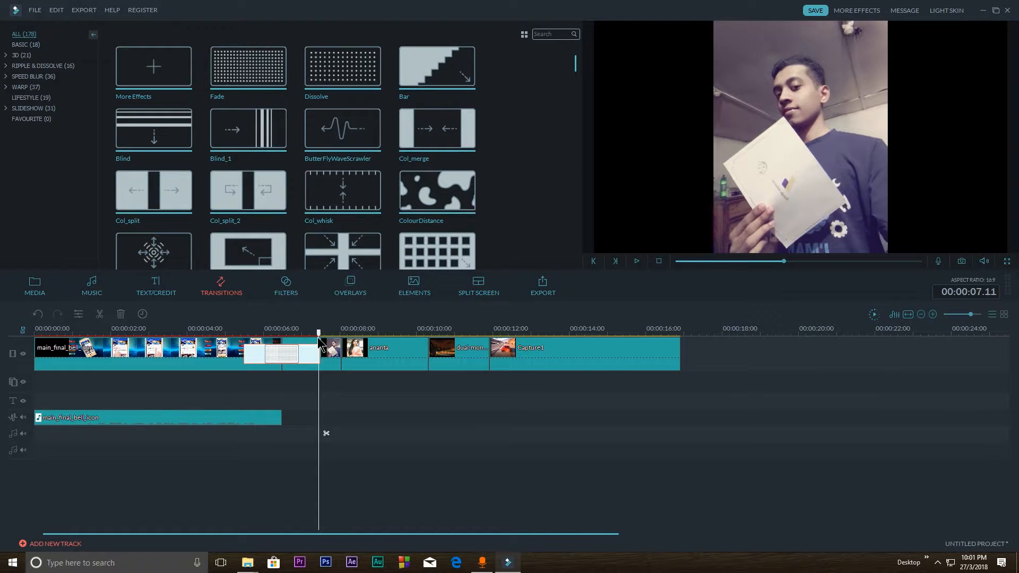
{"action": "left_click_drag", "start_coordinate": [320, 340], "coordinate": [335, 341]}
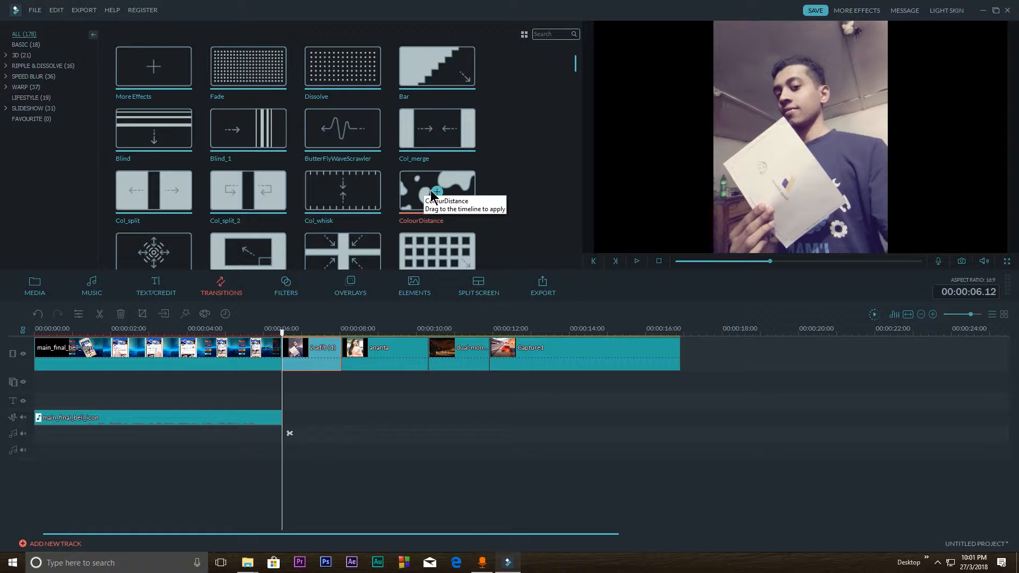
Add the ColourDistance transition between the first and second photos and play it
{"action": "left_click_drag", "start_coordinate": [432, 195], "coordinate": [338, 354]}
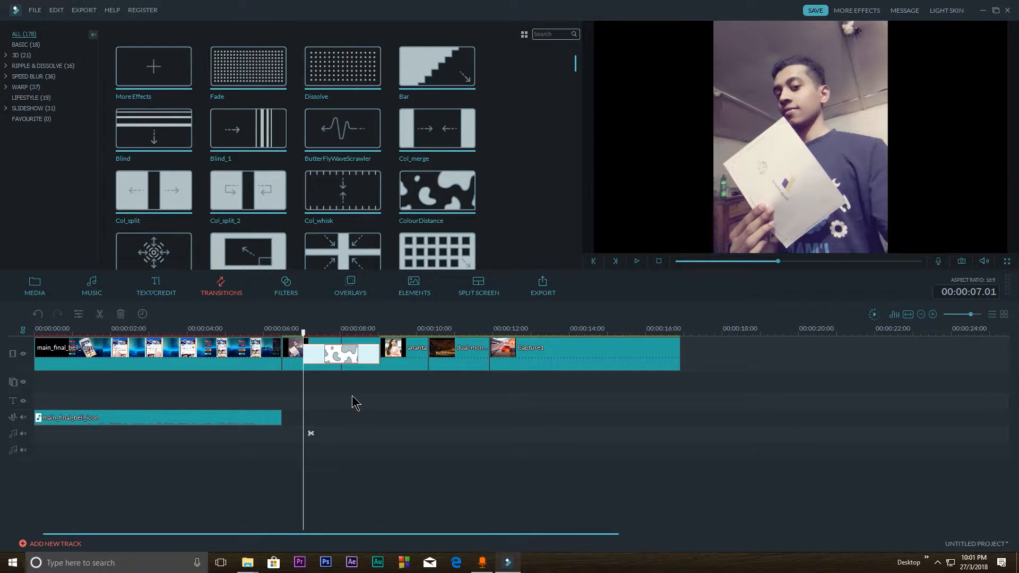
{"action": "key", "text": "space"}
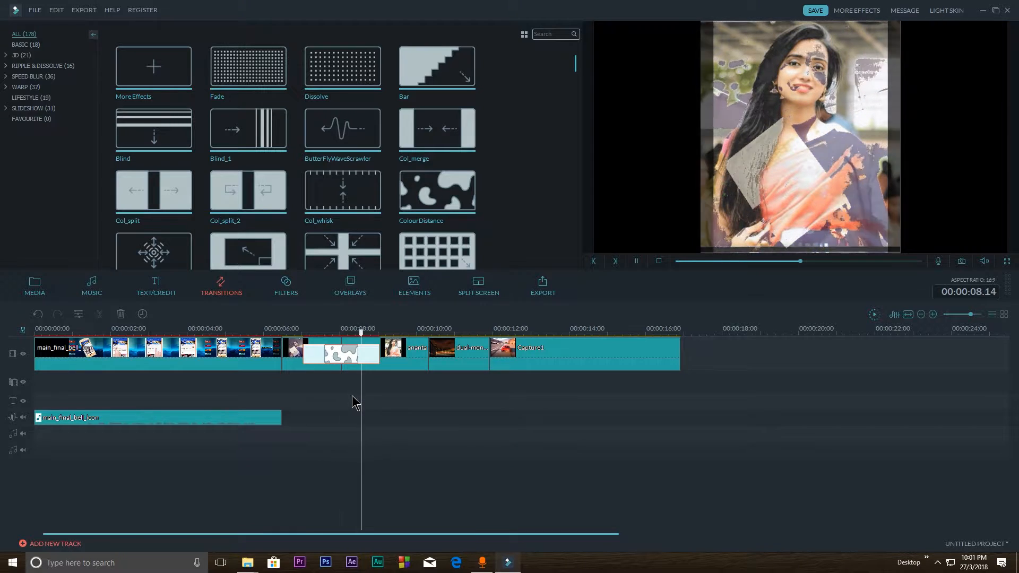
{"action": "key", "text": "space"}
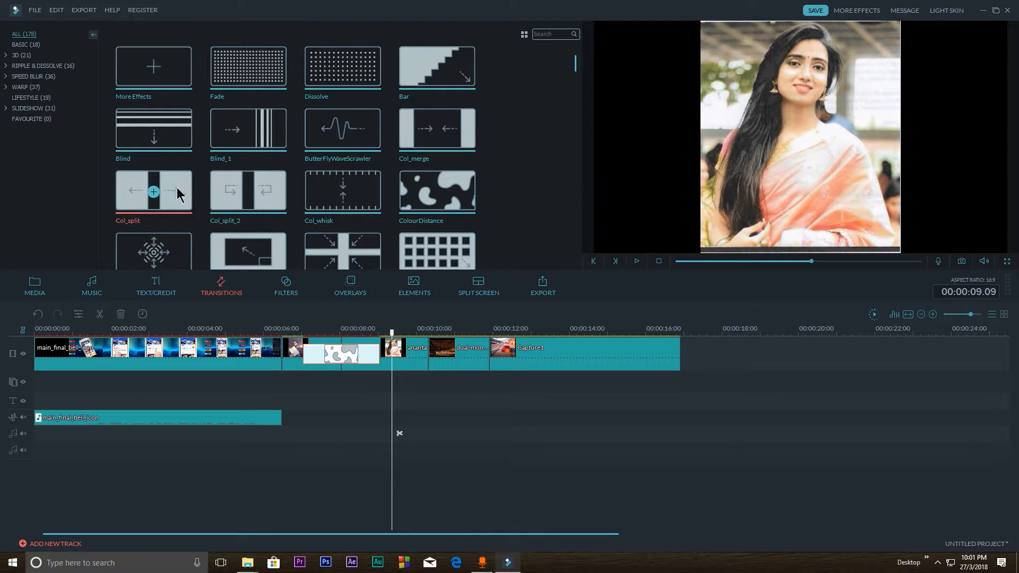
Add Col_split between the second photo and the wallpaper image and ButterFlyWaveScrawler before Capture1, and play both transitions
{"action": "left_click_drag", "start_coordinate": [177, 193], "coordinate": [436, 353]}
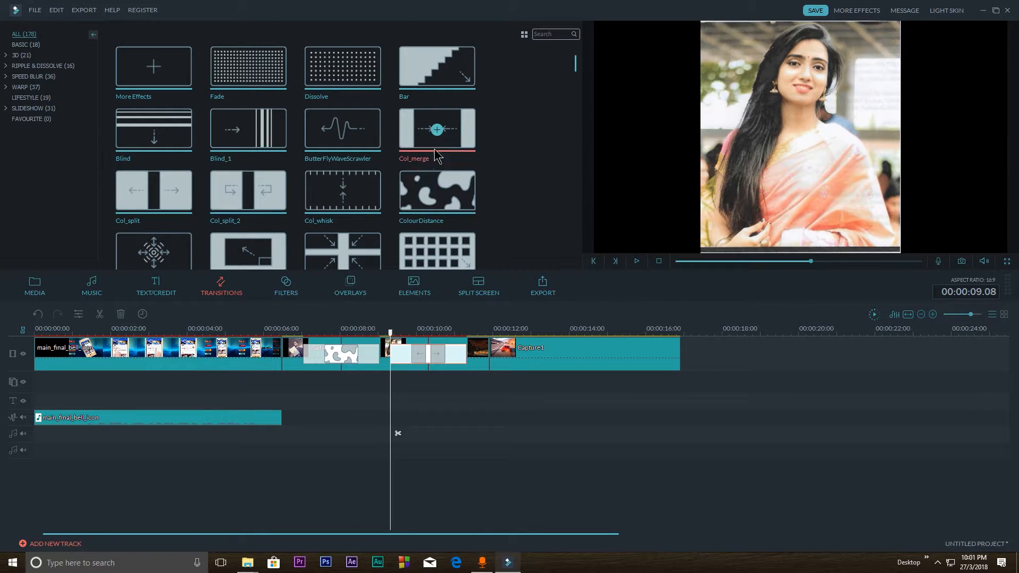
{"action": "left_click_drag", "start_coordinate": [342, 129], "coordinate": [488, 356]}
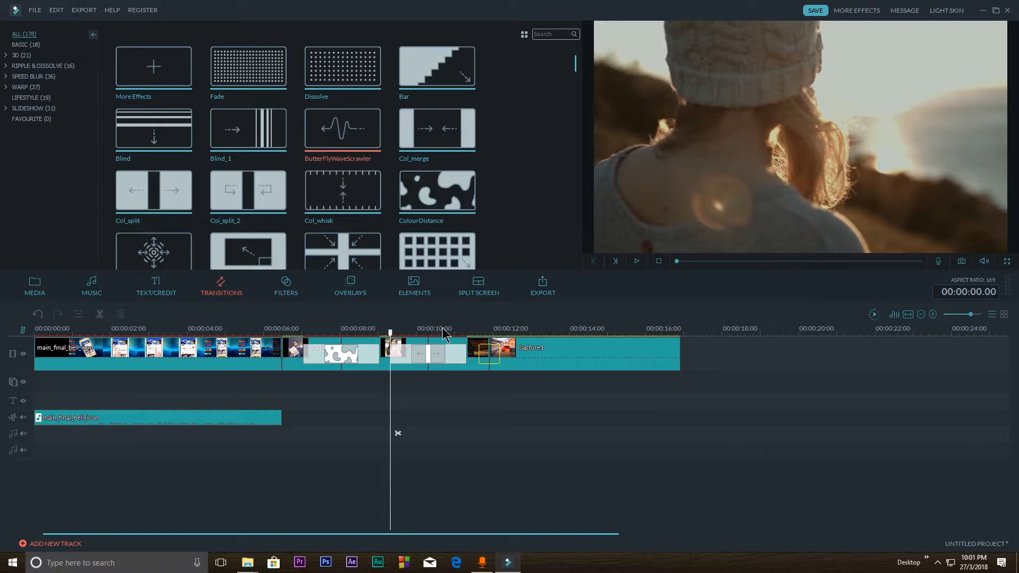
{"action": "left_click_drag", "start_coordinate": [443, 333], "coordinate": [443, 335]}
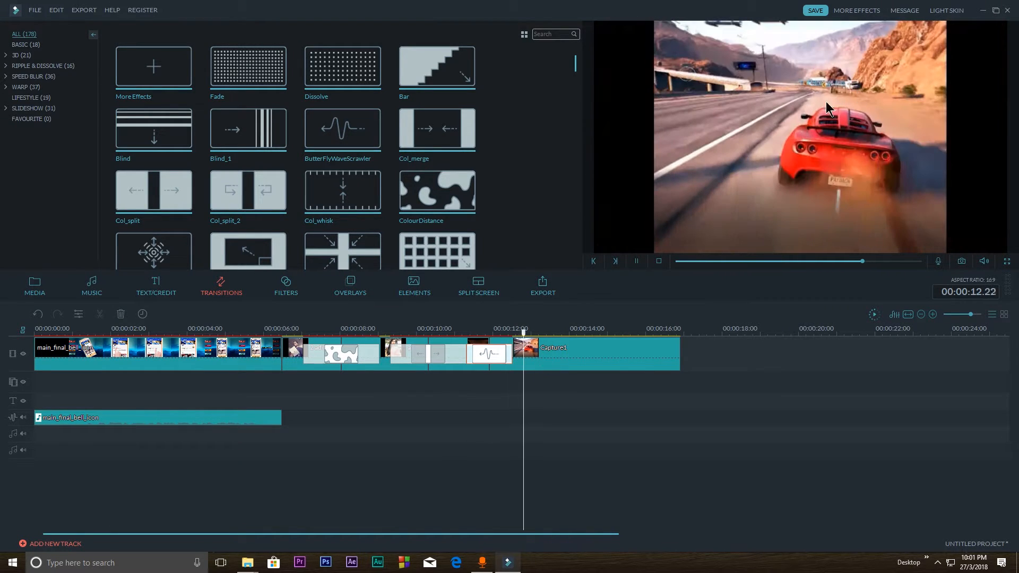
{"action": "key", "text": "space"}
{"action": "left_click", "coordinate": [386, 331]}
{"action": "key", "text": "space"}
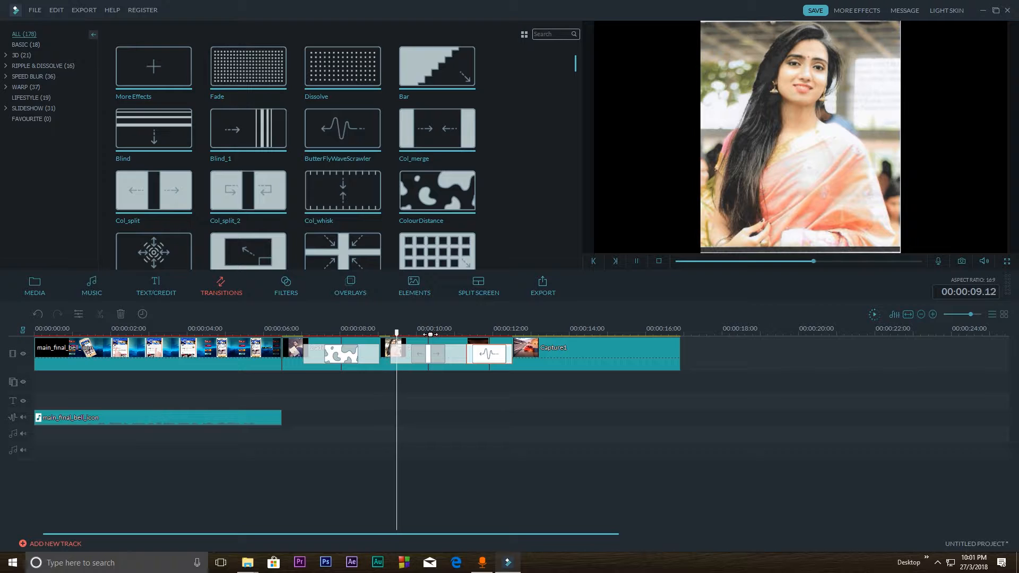
{"action": "key", "text": "space"}
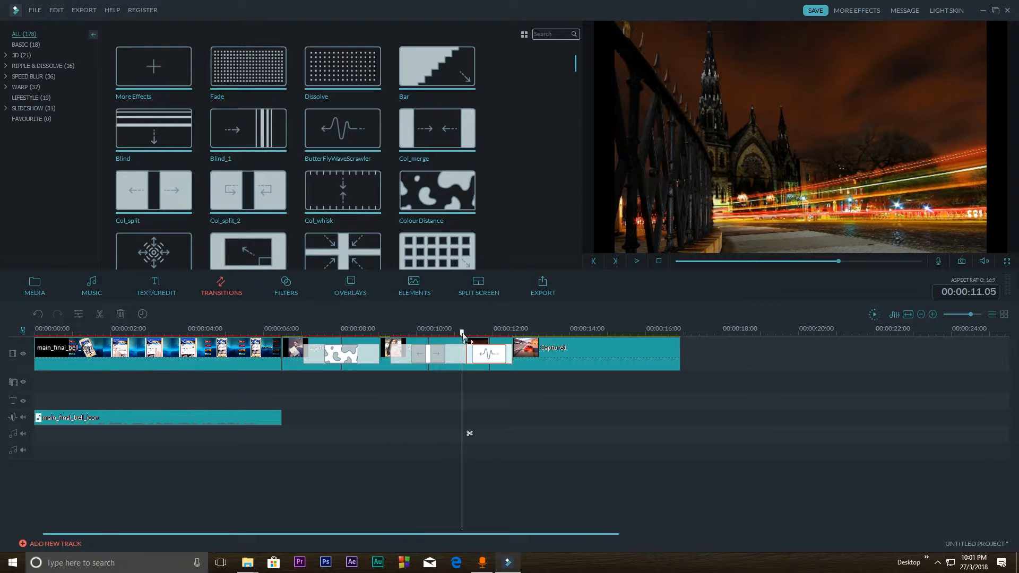
Shorten the ButterFlyWaveScrawler transition and shift the Col_split transition so it ends where the second photo ends
{"action": "left_click_drag", "start_coordinate": [469, 354], "coordinate": [401, 336]}
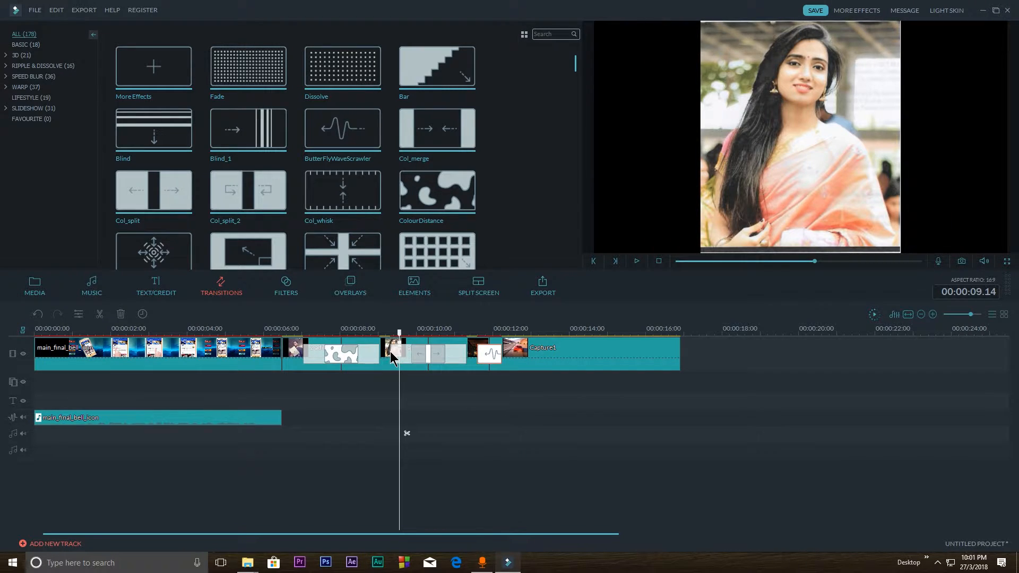
{"action": "left_click", "coordinate": [395, 353]}
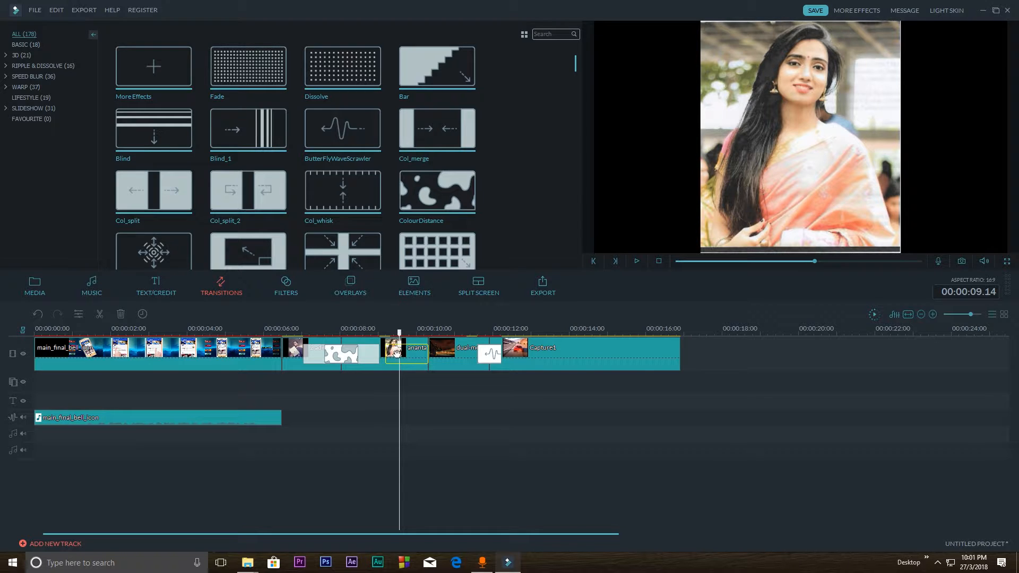
{"action": "left_click", "coordinate": [383, 433]}
Replace the transition between the wallpaper image and Capture1 with Round_zoom_in and play it
{"action": "left_click", "coordinate": [504, 432]}
{"action": "left_click_drag", "start_coordinate": [576, 63], "coordinate": [575, 155]}
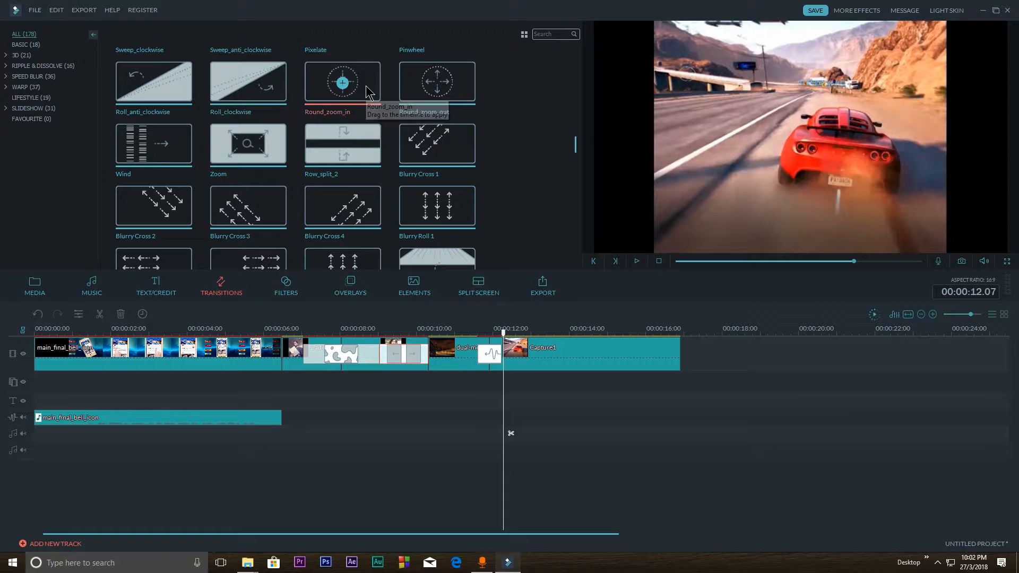
{"action": "left_click_drag", "start_coordinate": [370, 92], "coordinate": [513, 355]}
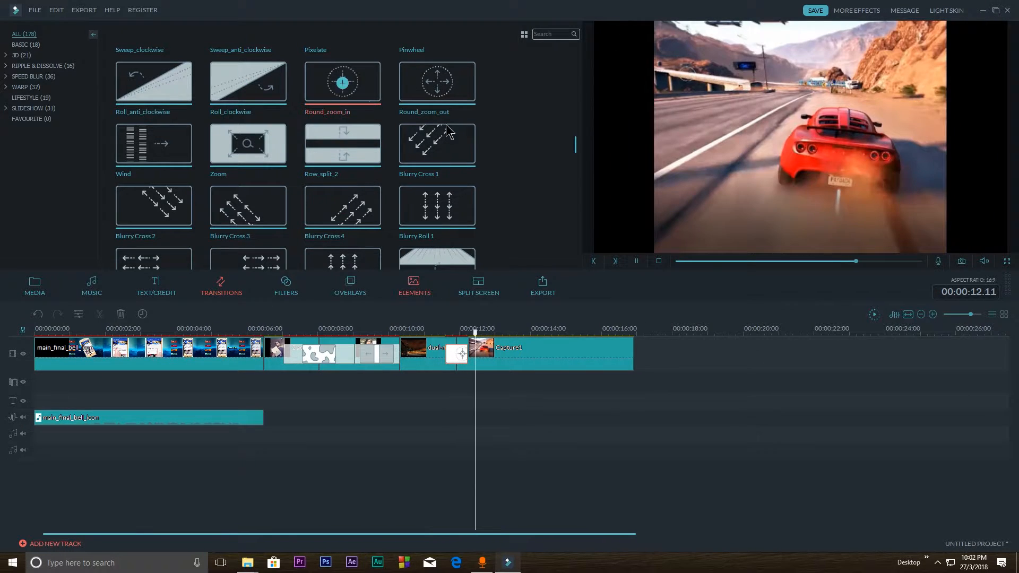
{"action": "left_click_drag", "start_coordinate": [576, 147], "coordinate": [574, 65]}
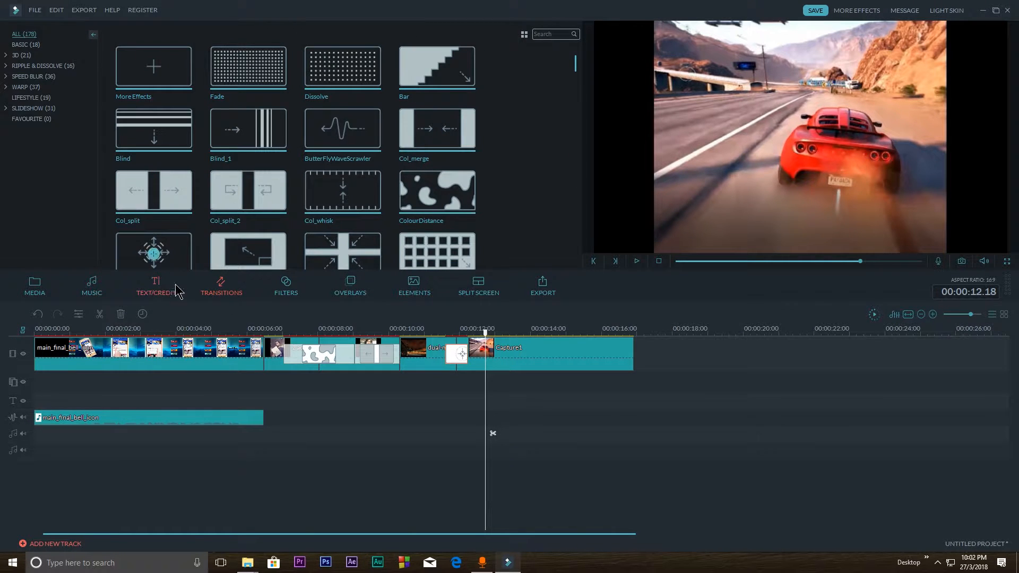
Add the Opener 1 title after Capture1 and trim its background clip on the video track to end at 00:00:19.10
{"action": "left_click", "coordinate": [160, 293]}
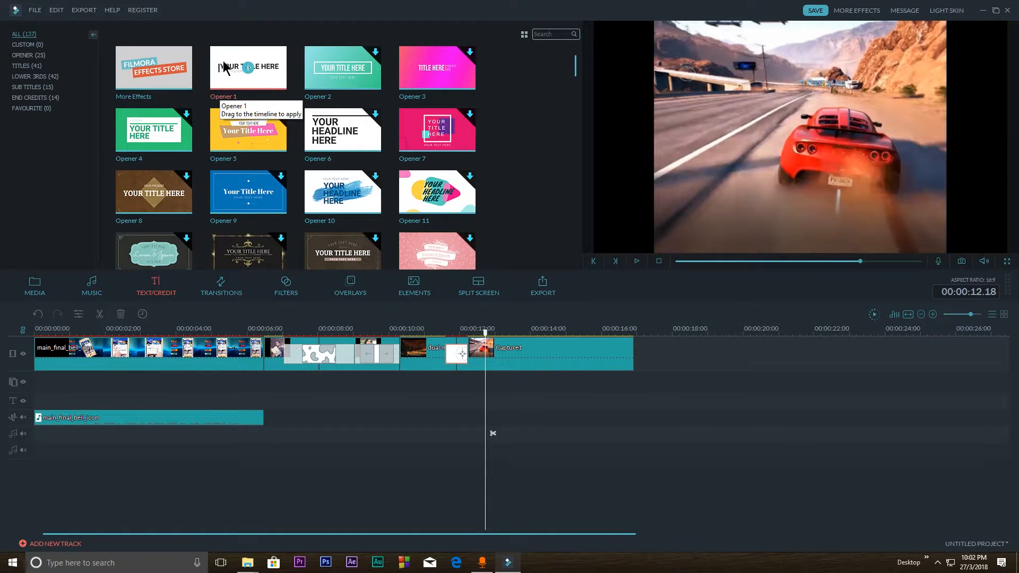
{"action": "left_click_drag", "start_coordinate": [223, 67], "coordinate": [635, 387]}
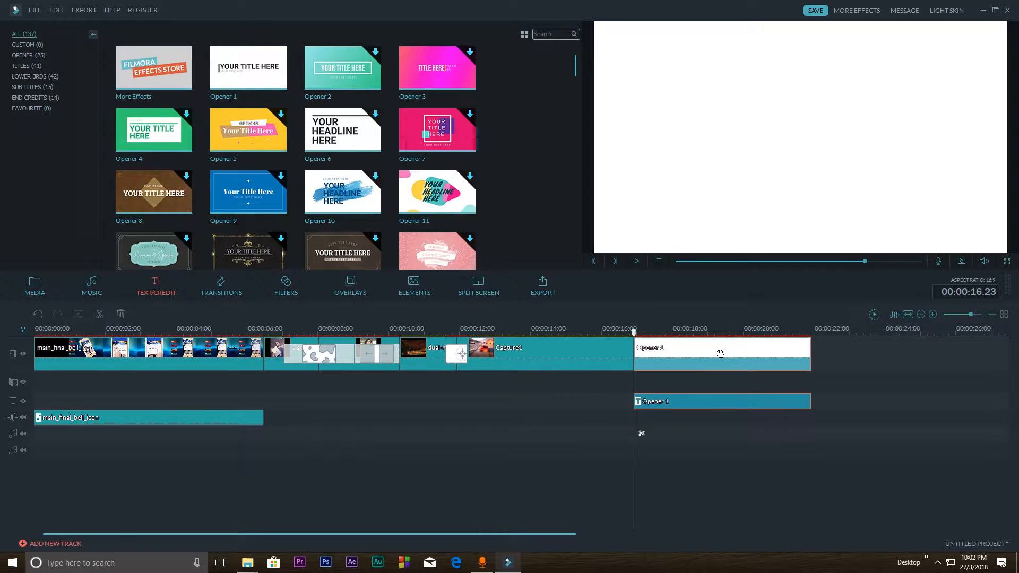
{"action": "mouse_move", "coordinate": [720, 354]}
{"action": "left_mouse_down"}
{"action": "mouse_move", "coordinate": [279, 354]}
{"action": "mouse_move", "coordinate": [804, 355]}
{"action": "mouse_move", "coordinate": [721, 349]}
{"action": "left_mouse_up"}
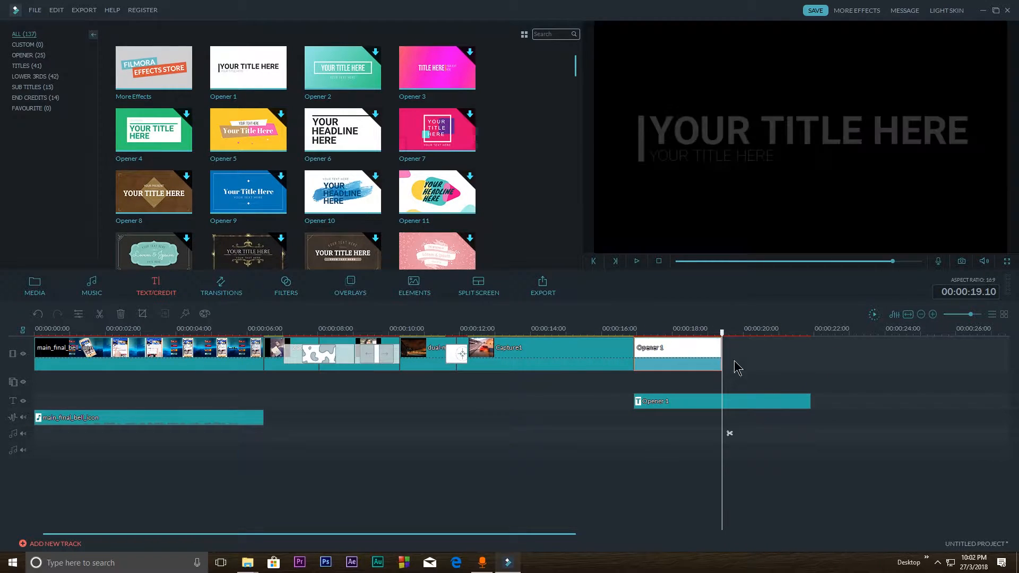
Split the Opener 1 title at 00:00:19.10 and delete the part after the cut
{"action": "left_click", "coordinate": [809, 404]}
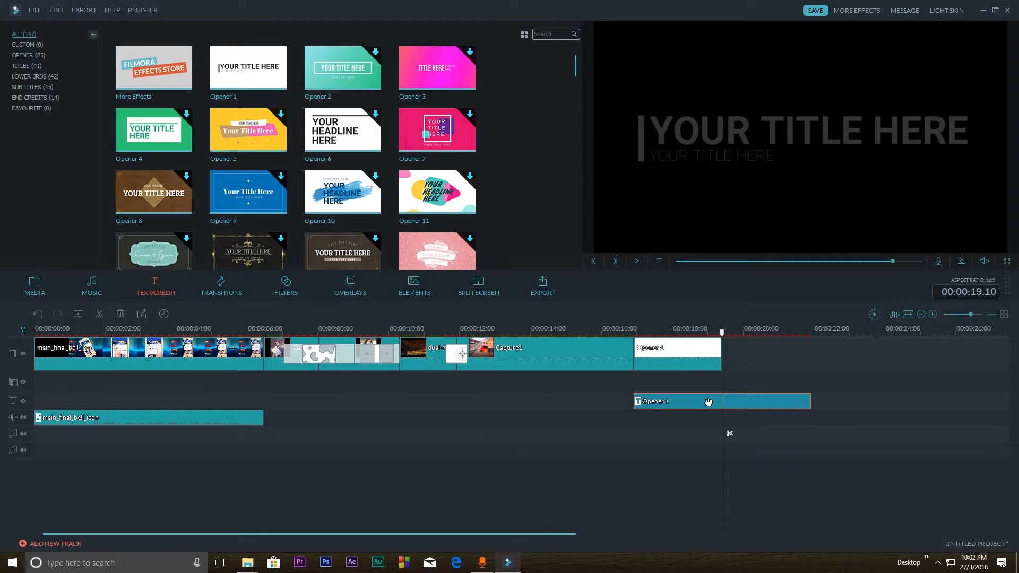
{"action": "left_click", "coordinate": [727, 433]}
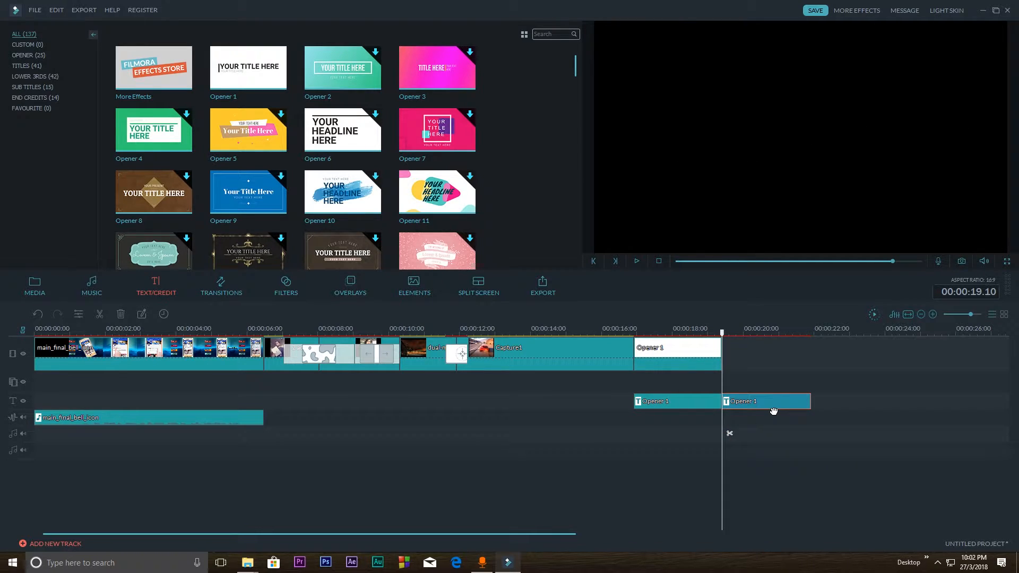
{"action": "key", "text": "Delete"}
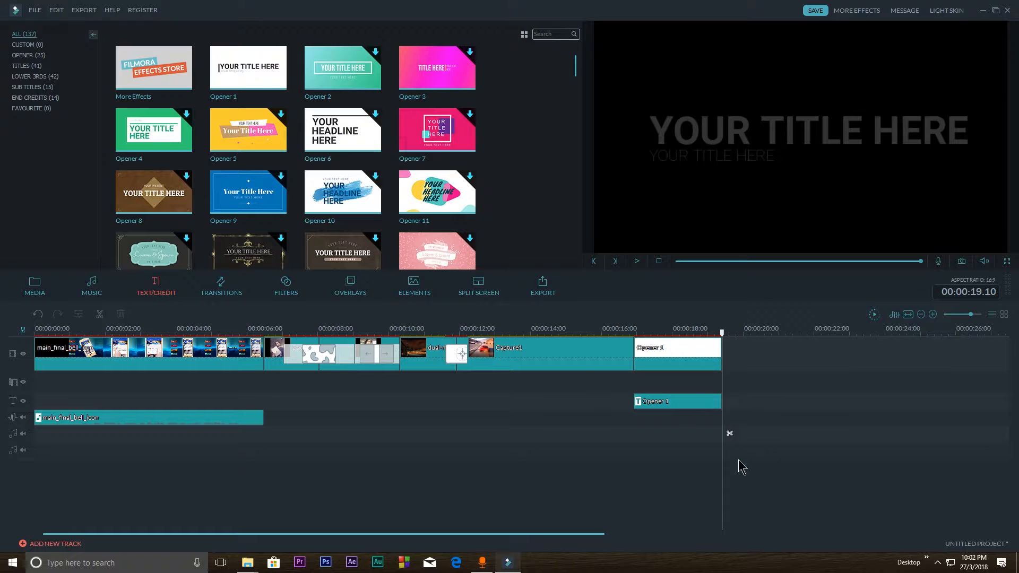
Trim the Opener 1 background clip to end at 00:00:18.18 and cut its title on the text track to the same end
{"action": "left_click_drag", "start_coordinate": [721, 331], "coordinate": [676, 331]}
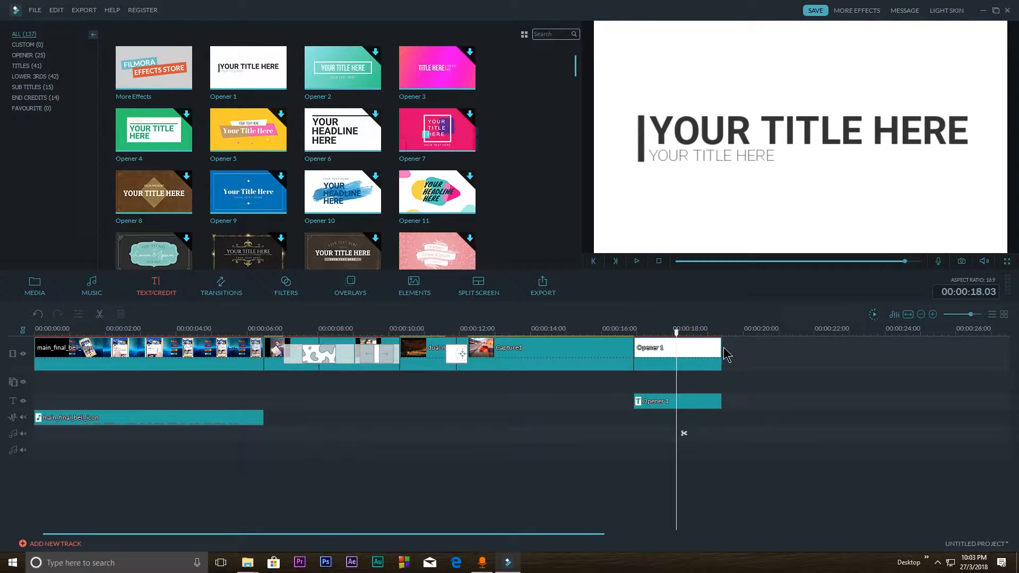
{"action": "left_click", "coordinate": [721, 349]}
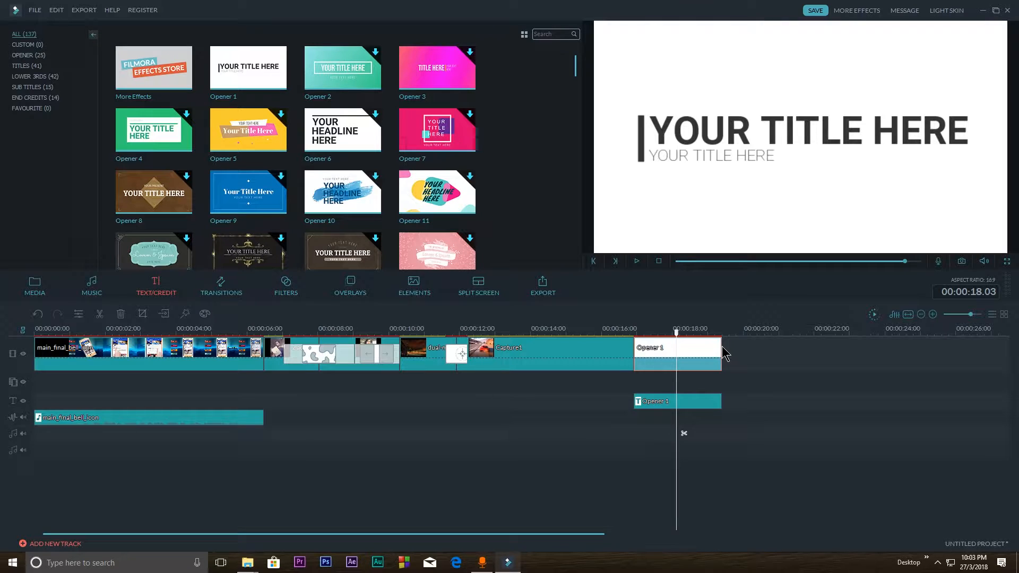
{"action": "left_click_drag", "start_coordinate": [720, 346], "coordinate": [697, 346]}
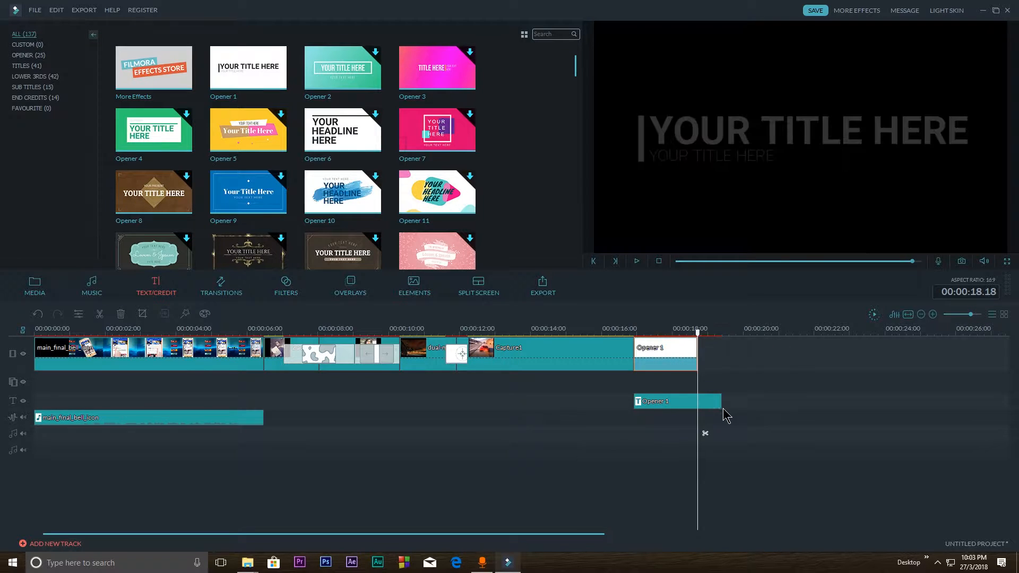
{"action": "left_click", "coordinate": [705, 434]}
{"action": "left_click", "coordinate": [707, 402]}
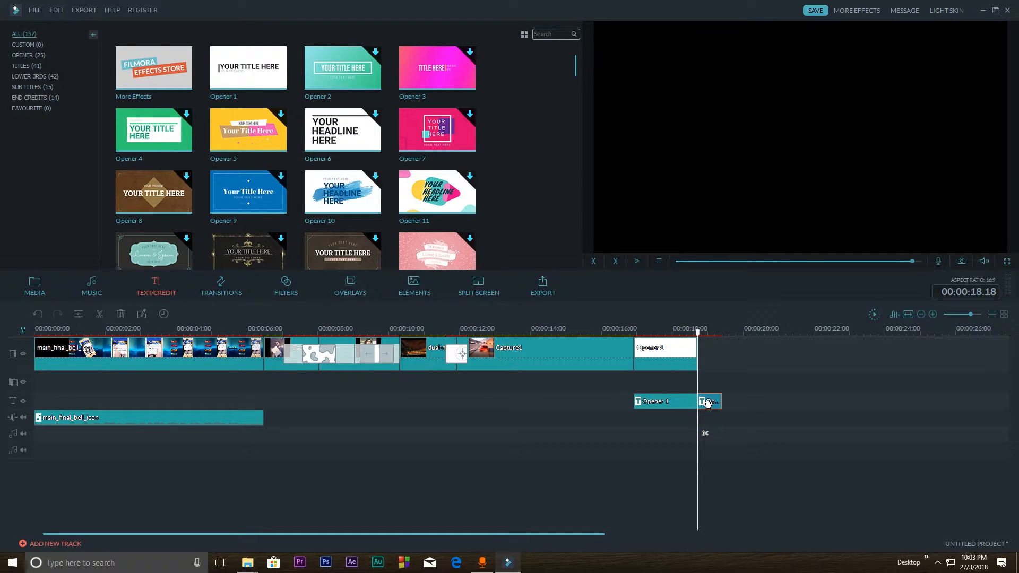
{"action": "key", "text": "Delete"}
Move the Opener 1 background and title behind the first video, extend the title to 00:00:08.07, and play the opener
{"action": "left_click_drag", "start_coordinate": [734, 433], "coordinate": [272, 348]}
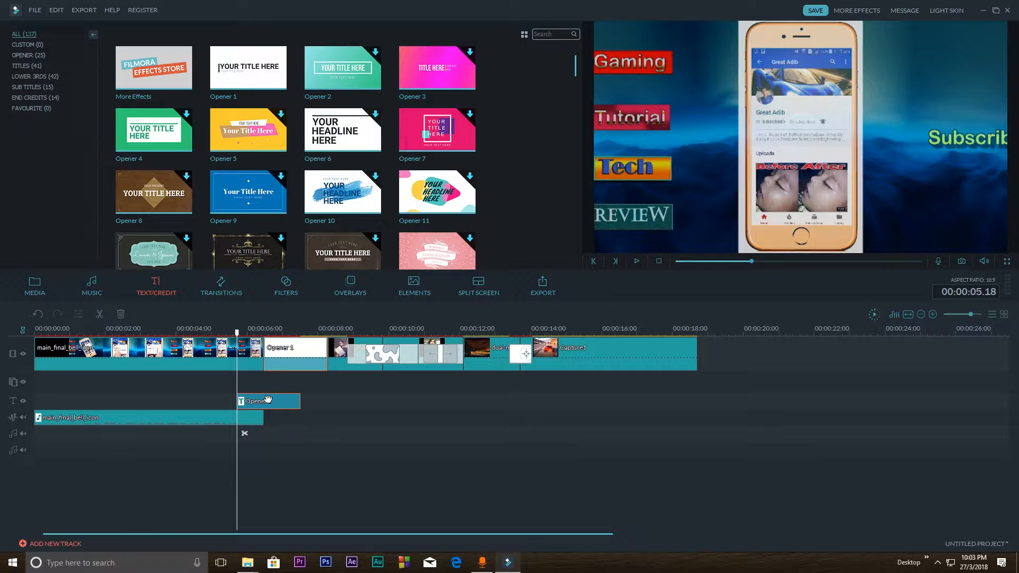
{"action": "mouse_move", "coordinate": [266, 402]}
{"action": "left_mouse_down"}
{"action": "mouse_move", "coordinate": [284, 401]}
{"action": "mouse_move", "coordinate": [267, 395]}
{"action": "left_mouse_up"}
{"action": "left_click_drag", "start_coordinate": [300, 401], "coordinate": [328, 402]}
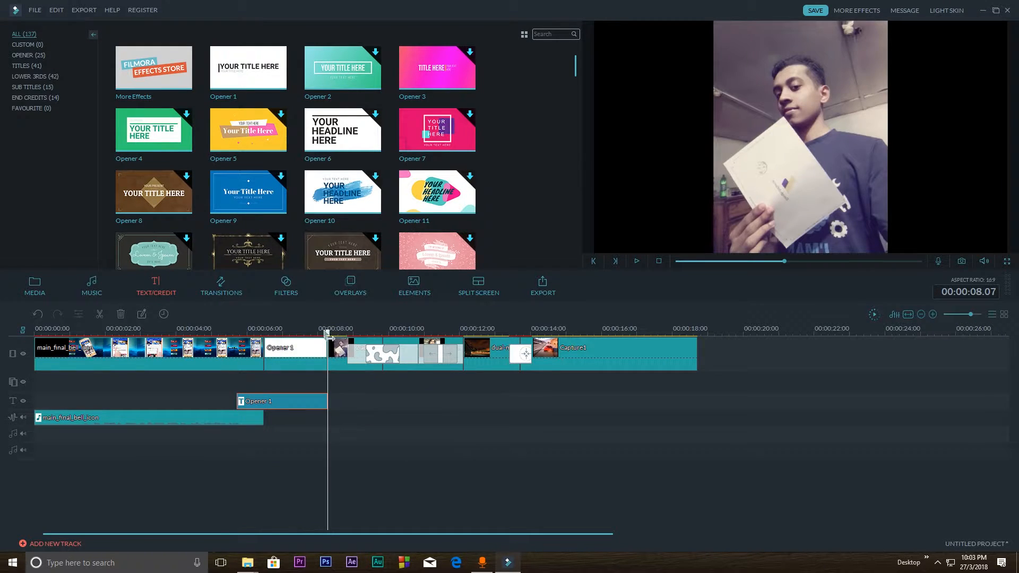
{"action": "left_click", "coordinate": [230, 332]}
{"action": "key", "text": "space"}
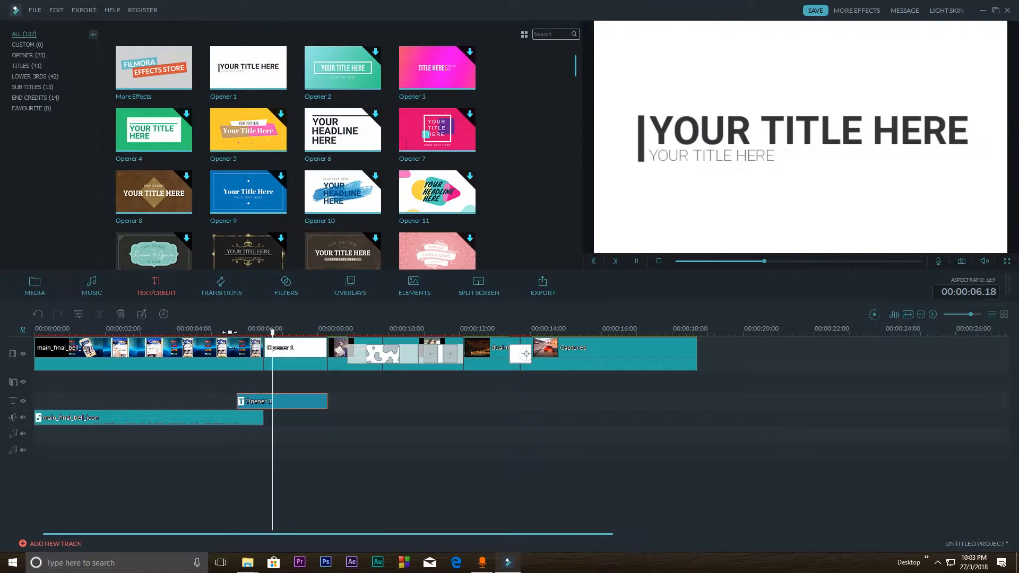
{"action": "key", "text": "space"}
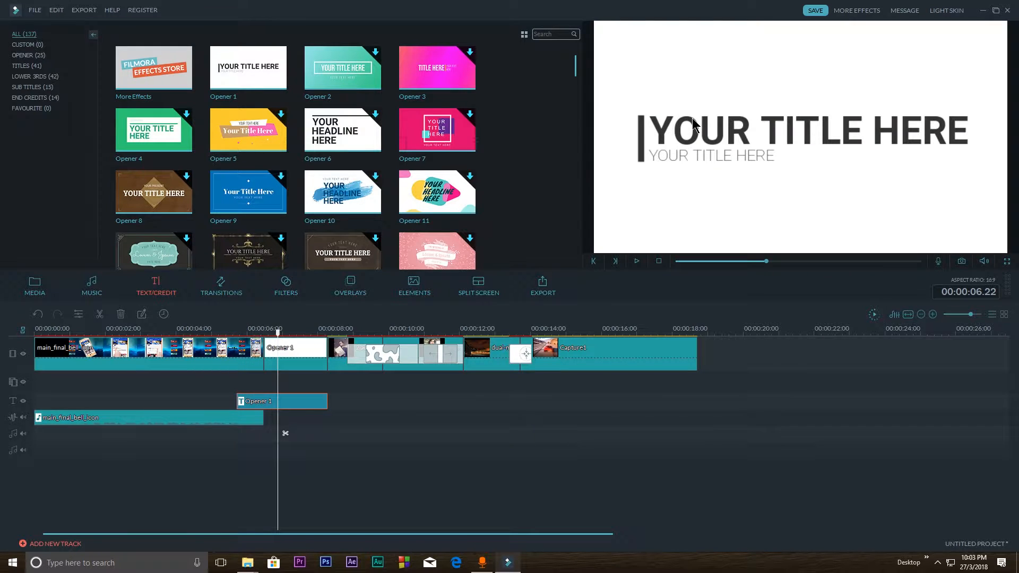
Open the Opener 1 title for editing and set its main line to font size 72 and italic
{"action": "double_click", "coordinate": [305, 401]}
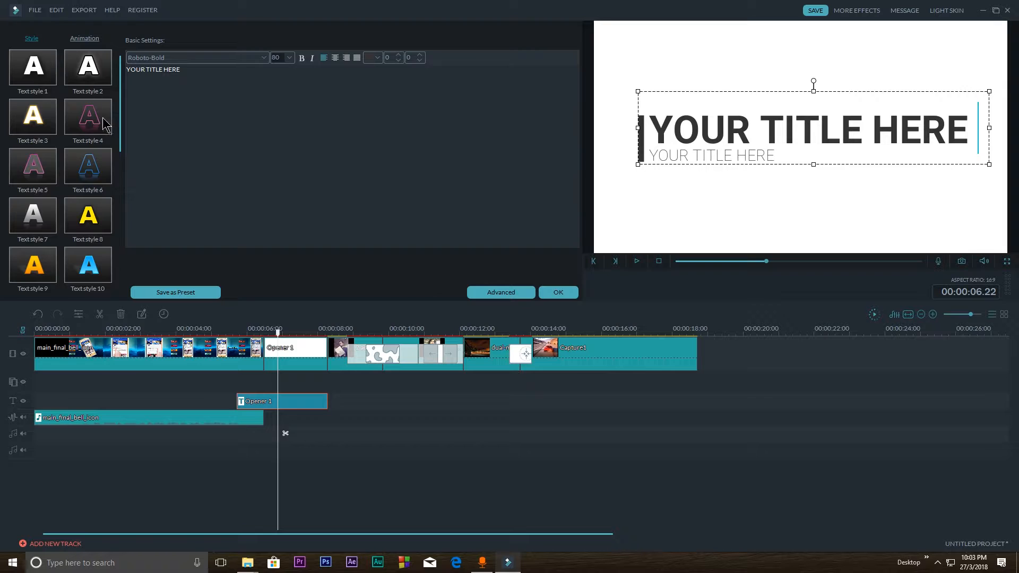
{"action": "left_click", "coordinate": [678, 123]}
{"action": "left_click_drag", "start_coordinate": [657, 127], "coordinate": [971, 128]}
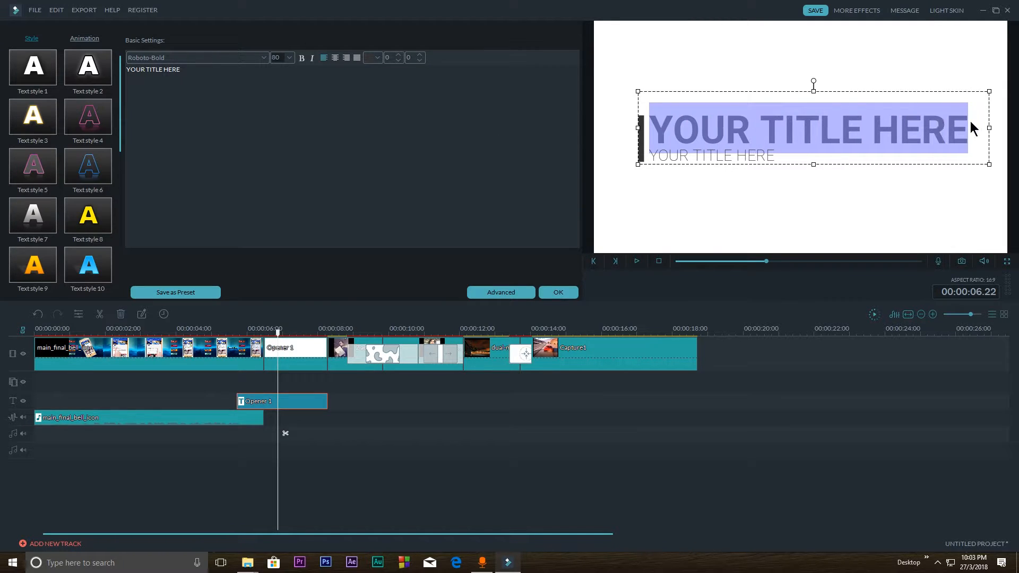
{"action": "left_click", "coordinate": [289, 57]}
{"action": "left_click", "coordinate": [280, 75]}
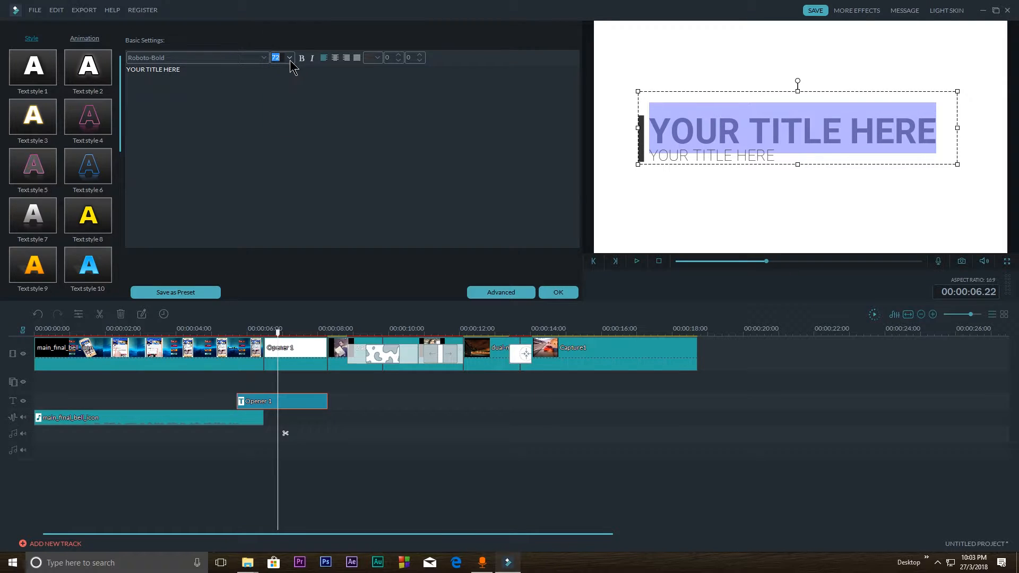
{"action": "left_click", "coordinate": [312, 58]}
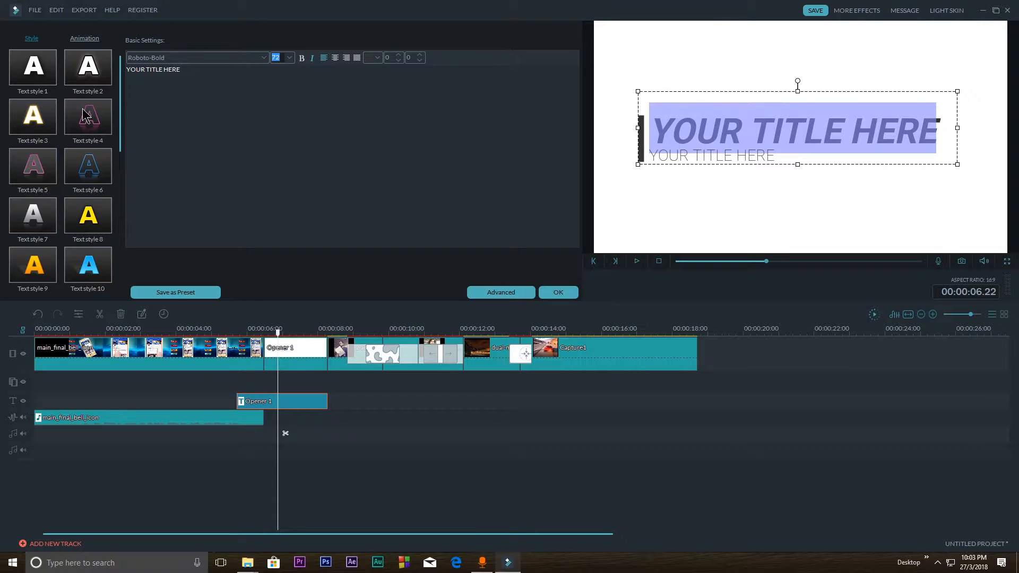
Try Text style 10 on the main title line, replace it with Text style 20, and set the font size to 68
{"action": "left_click", "coordinate": [88, 264]}
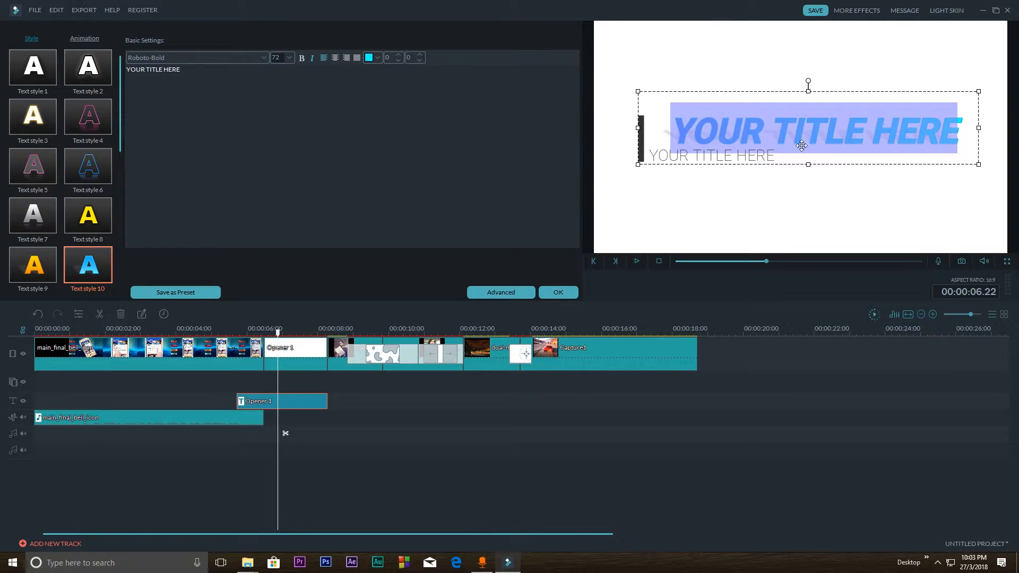
{"action": "scroll", "coordinate": [42, 207], "scroll_direction": "down", "scroll_amount": 5}
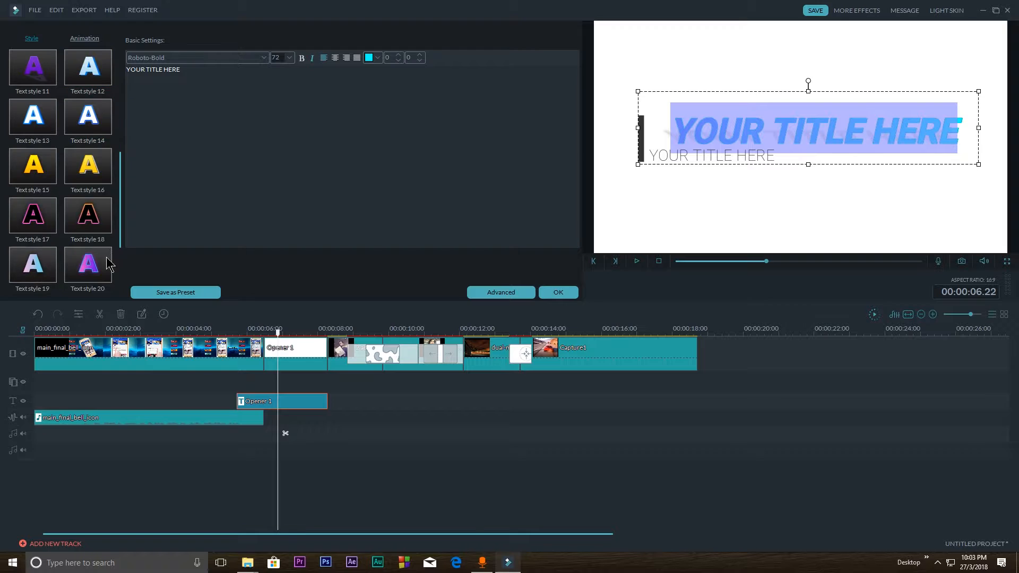
{"action": "left_click", "coordinate": [95, 274]}
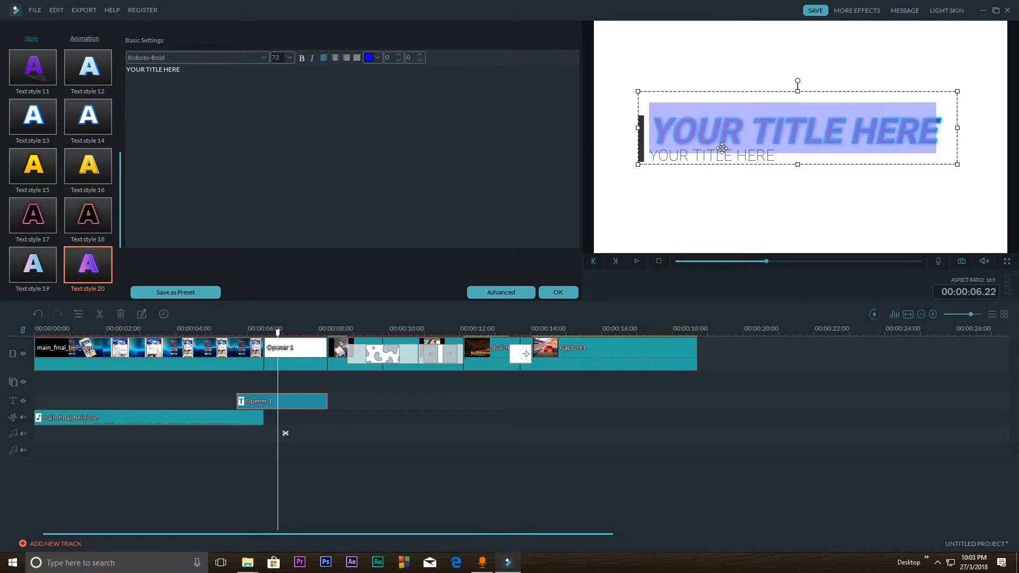
{"action": "left_click", "coordinate": [289, 57]}
{"action": "left_click", "coordinate": [283, 70]}
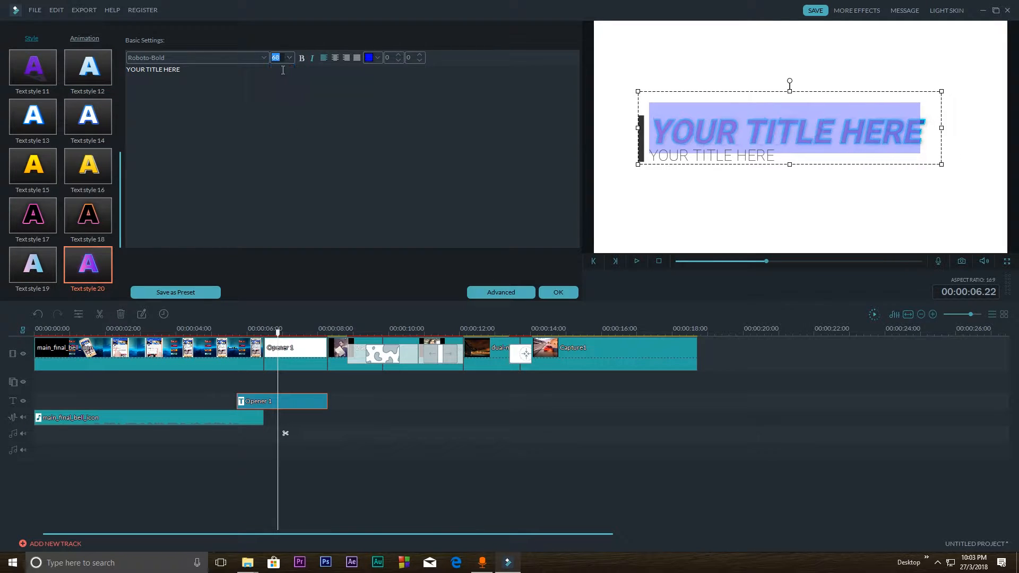
Shift the subtitle line slightly lower and away from the vertical bar, and make its text italic
{"action": "left_click", "coordinate": [677, 157]}
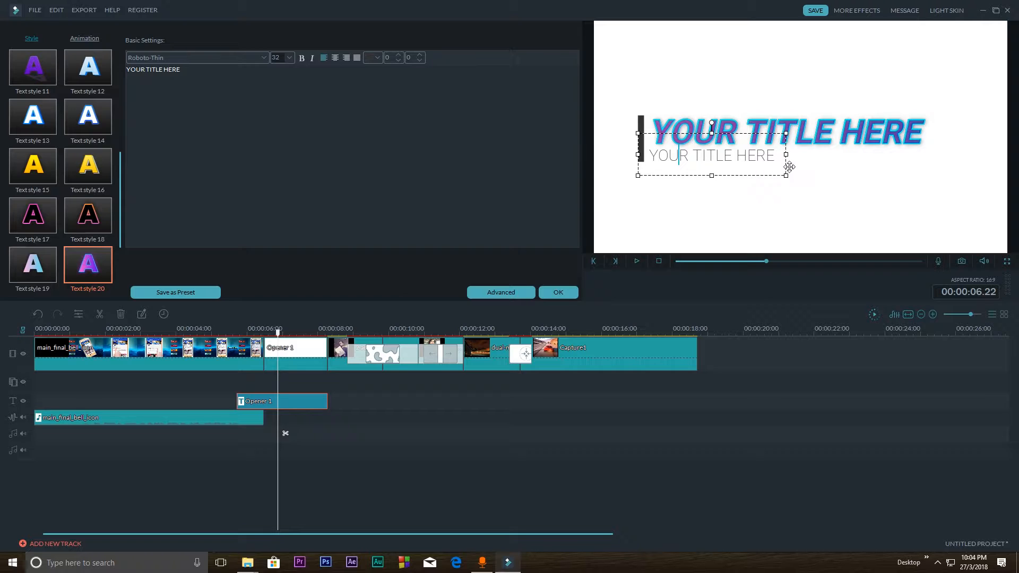
{"action": "left_click_drag", "start_coordinate": [785, 164], "coordinate": [798, 169]}
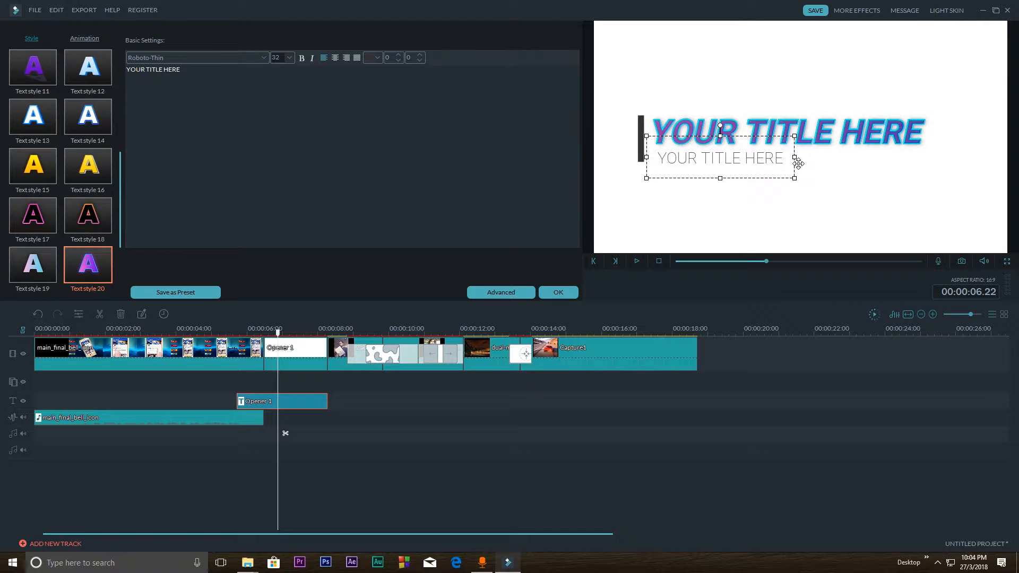
{"action": "left_click_drag", "start_coordinate": [798, 164], "coordinate": [650, 159]}
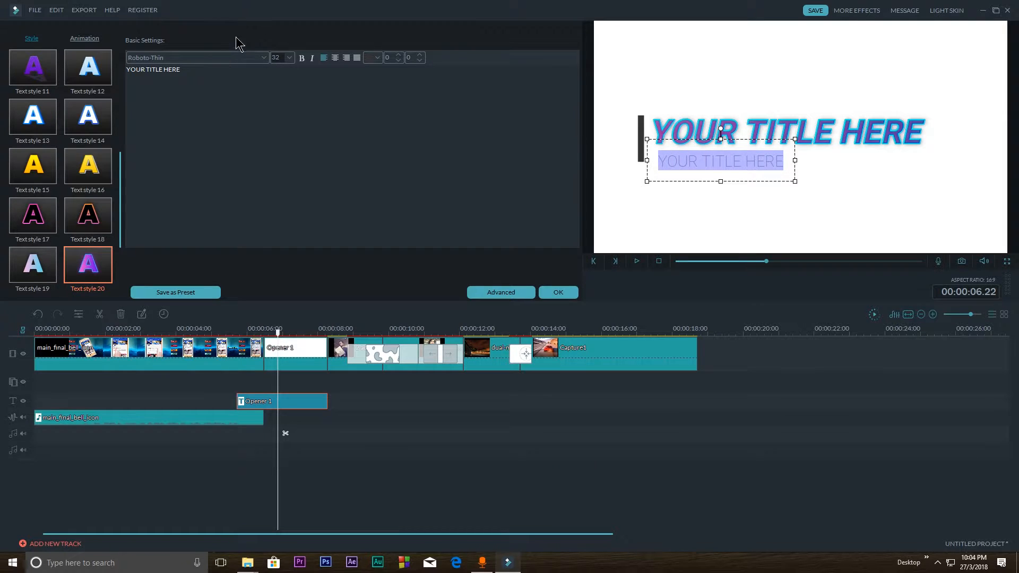
{"action": "left_click", "coordinate": [313, 58]}
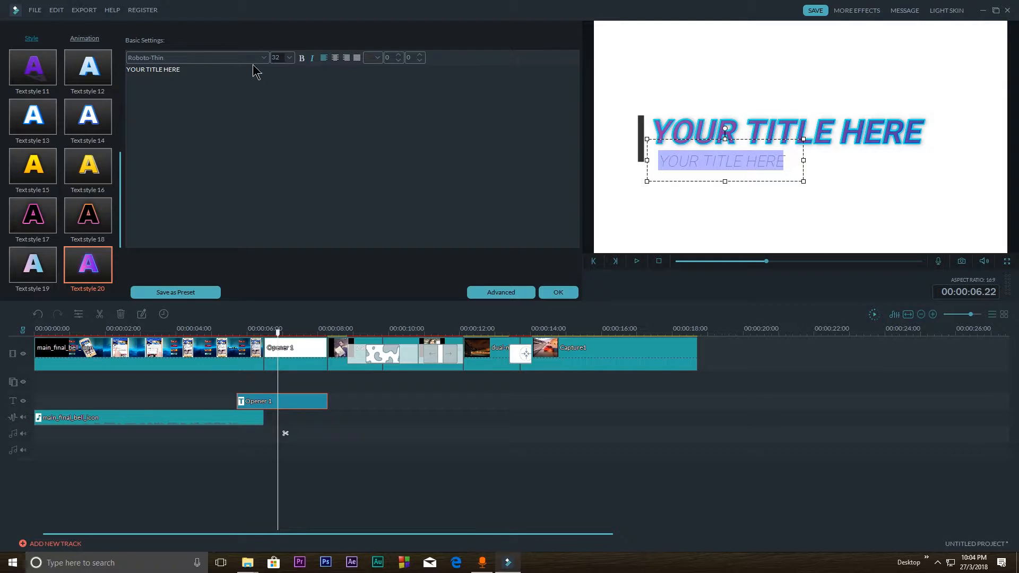
{"action": "left_click", "coordinate": [289, 57]}
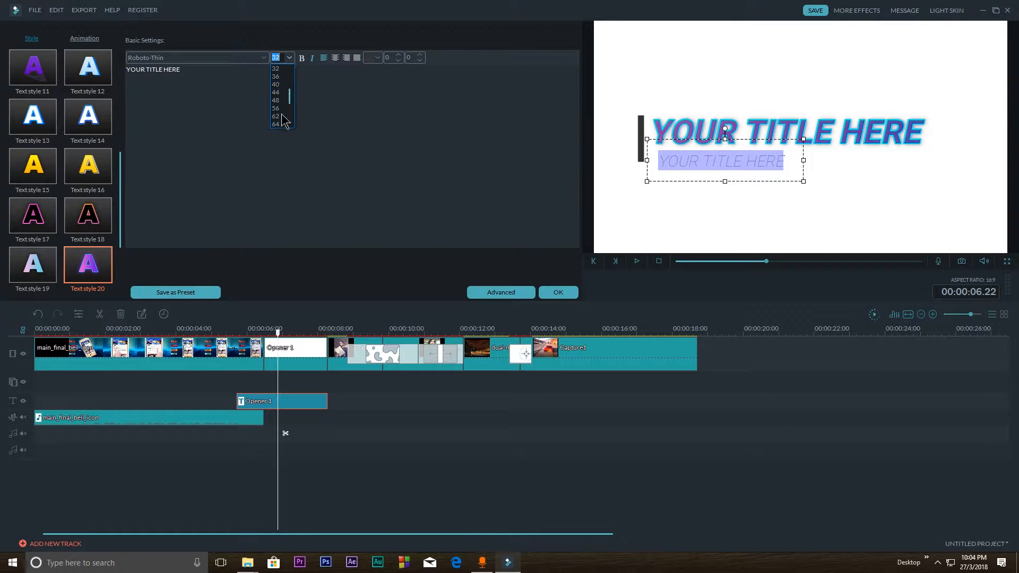
{"action": "left_click", "coordinate": [290, 58]}
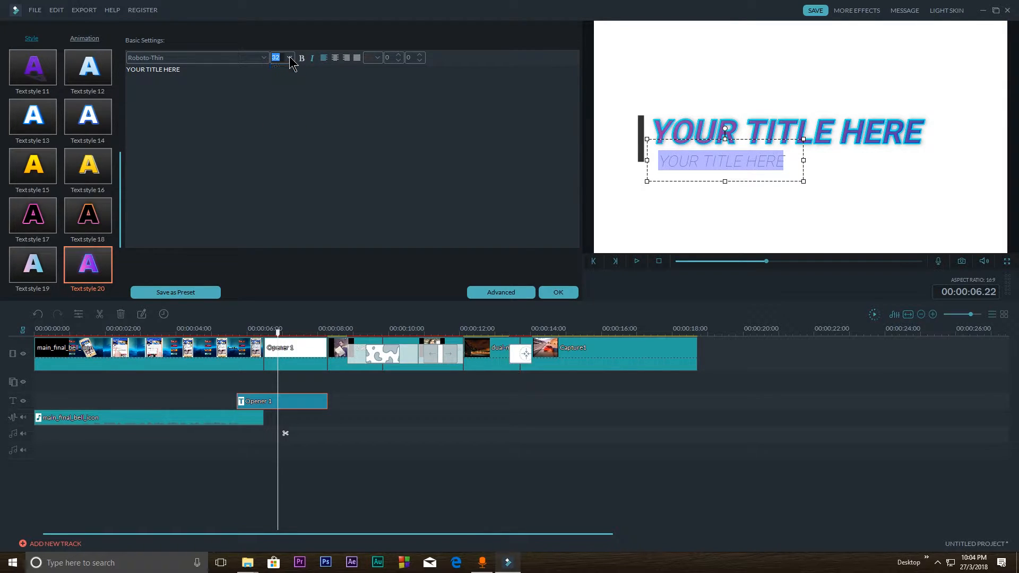
Change the subtitle line's font to Rockwell Extra Bold and apply Text style 18 to it
{"action": "left_click", "coordinate": [169, 60]}
{"action": "left_click", "coordinate": [197, 120]}
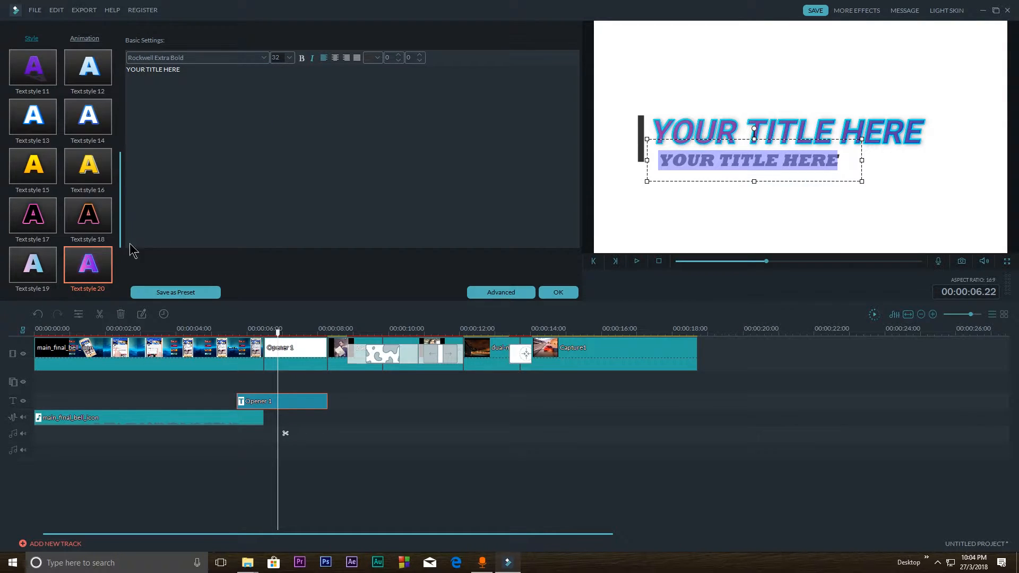
{"action": "left_click", "coordinate": [37, 227]}
{"action": "left_click", "coordinate": [87, 209]}
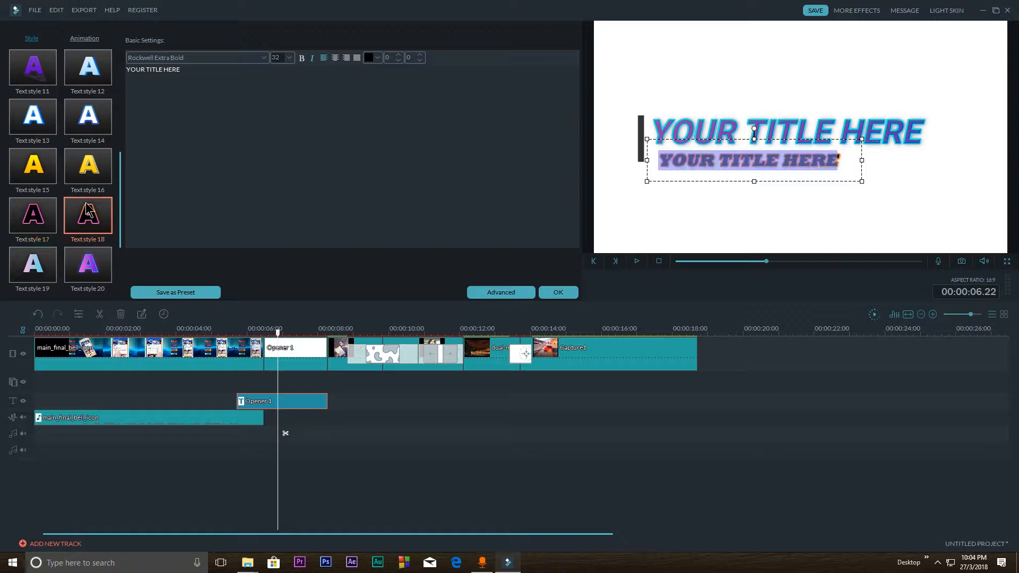
Open advanced text editing, try Color Fill on the main title line, and set its fill type back to Gradient Fill
{"action": "left_click", "coordinate": [496, 293]}
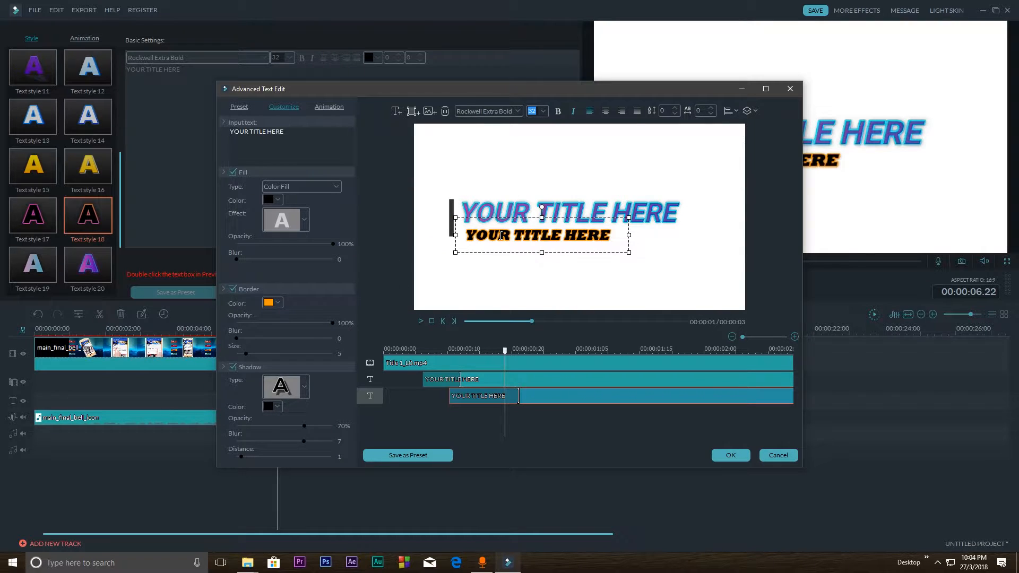
{"action": "left_click", "coordinate": [502, 210]}
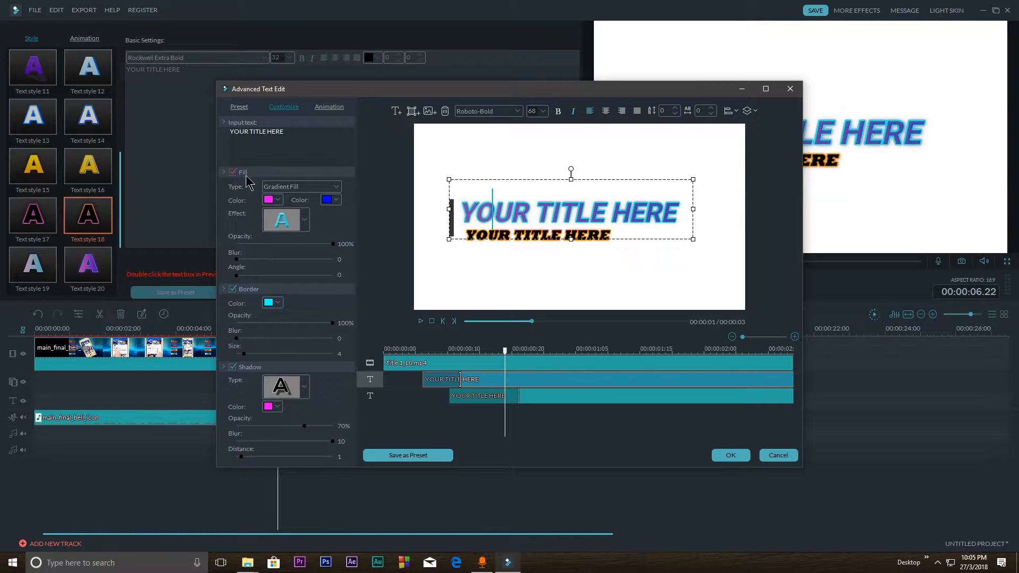
{"action": "left_click", "coordinate": [290, 187]}
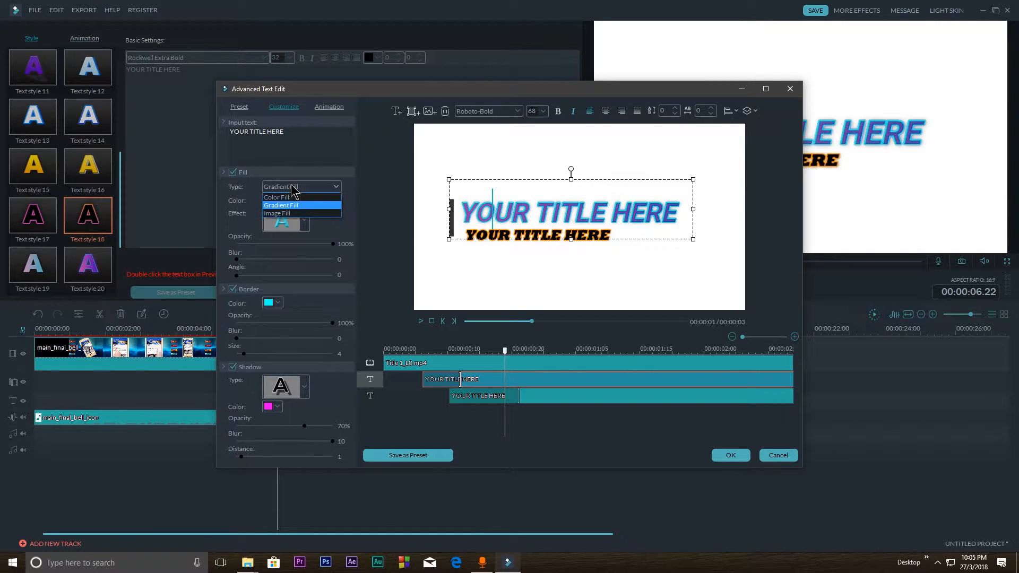
{"action": "left_click", "coordinate": [290, 196]}
{"action": "left_click", "coordinate": [302, 186]}
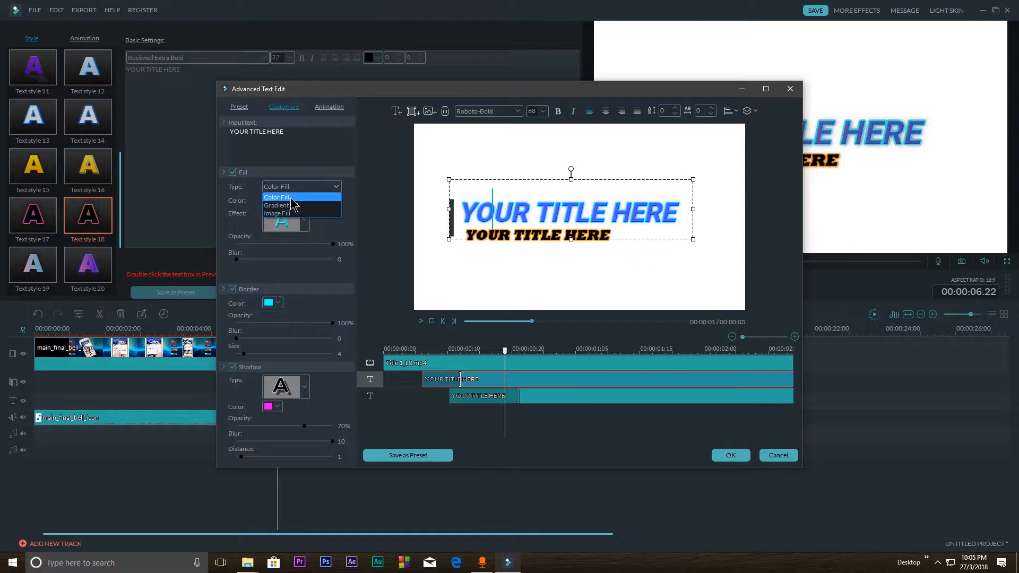
{"action": "left_click", "coordinate": [292, 206]}
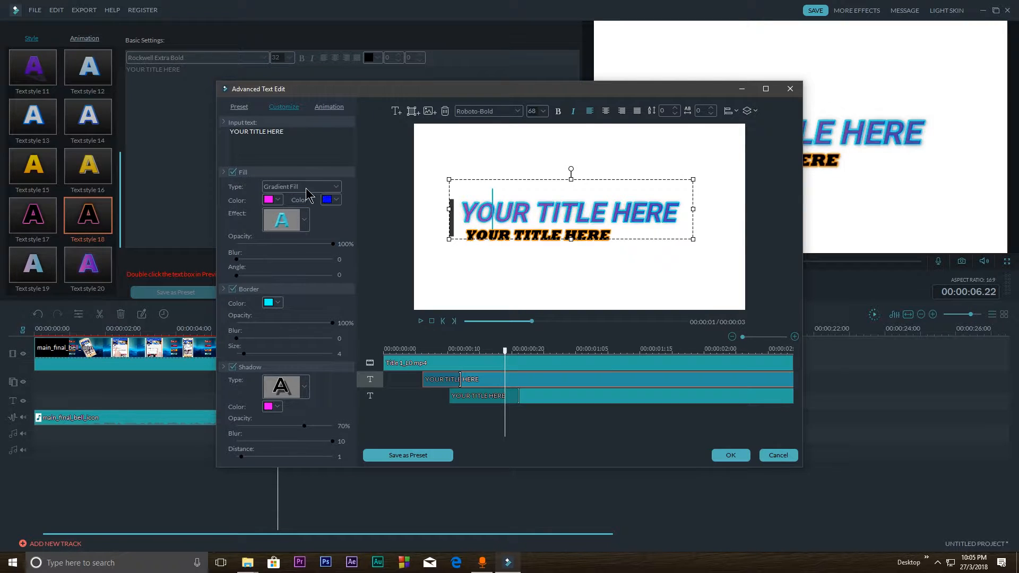
Try green as the first gradient colour of the main title line and replace it with dark red
{"action": "left_click", "coordinate": [269, 200]}
{"action": "left_click", "coordinate": [292, 219]}
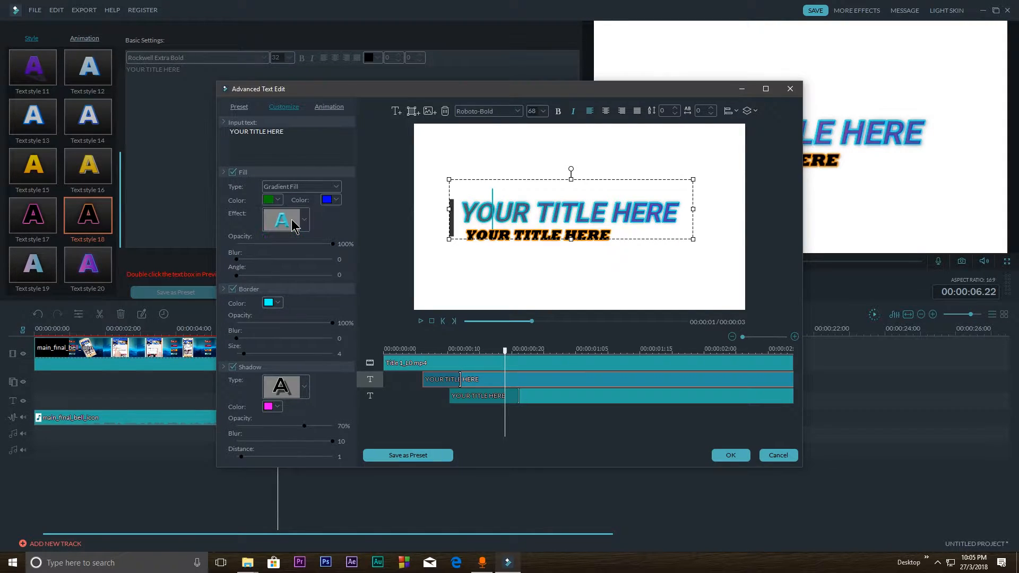
{"action": "left_click", "coordinate": [274, 204]}
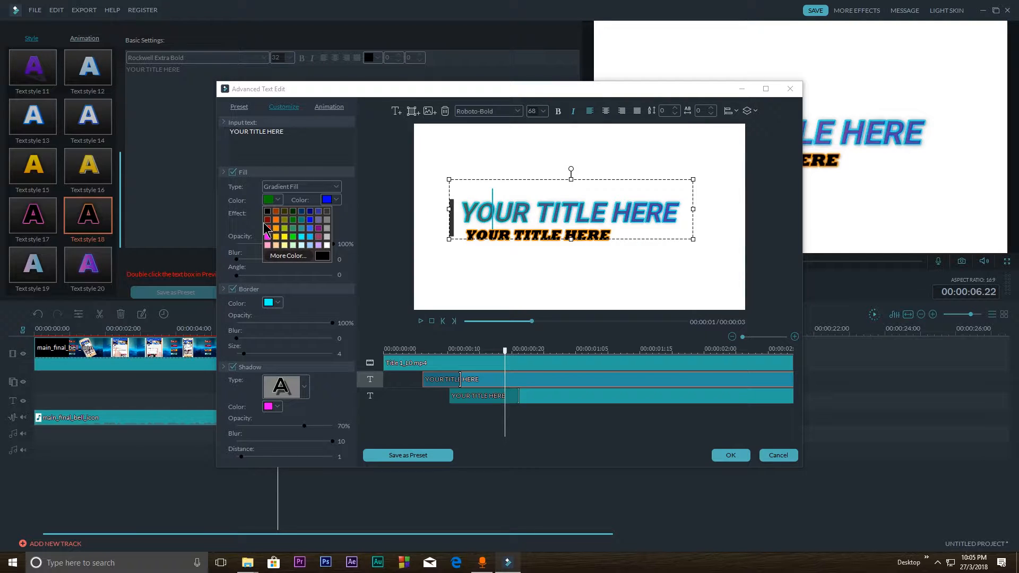
{"action": "left_click", "coordinate": [267, 220]}
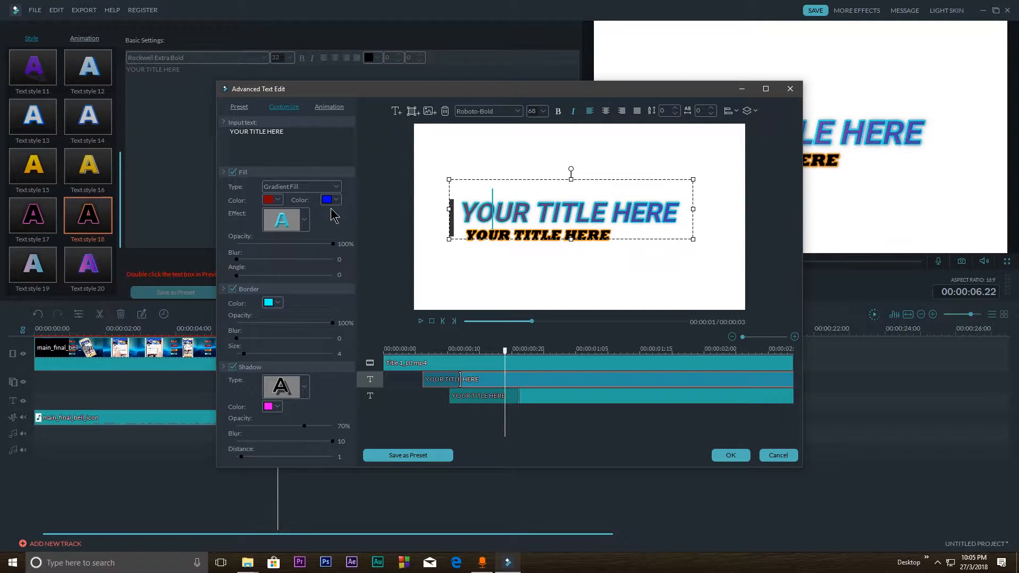
Change the main title line's gradient effect with fill blur 8 and angle 270, and set its border blur to 5 and size to 25
{"action": "left_click", "coordinate": [303, 220]}
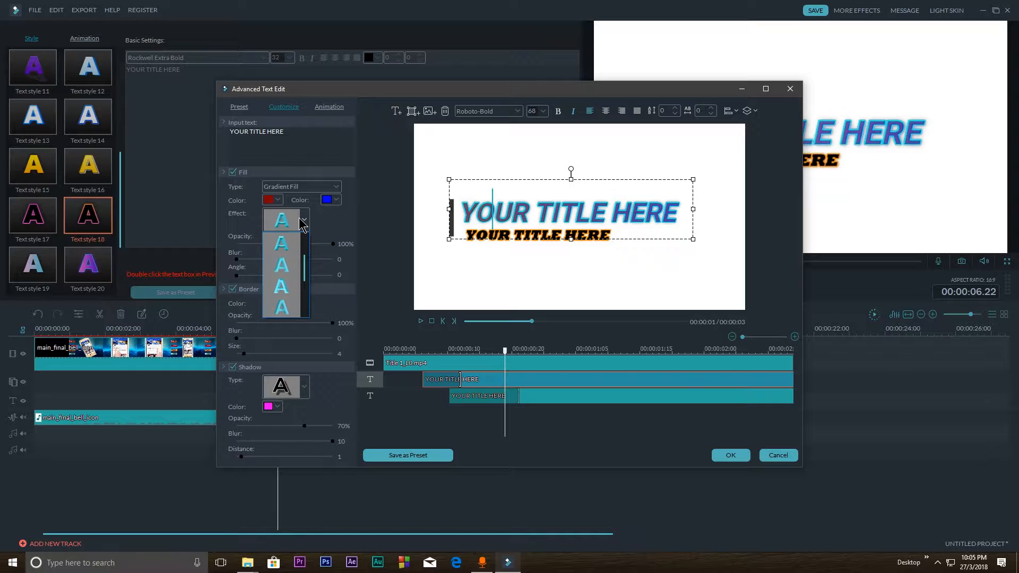
{"action": "left_click", "coordinate": [292, 295]}
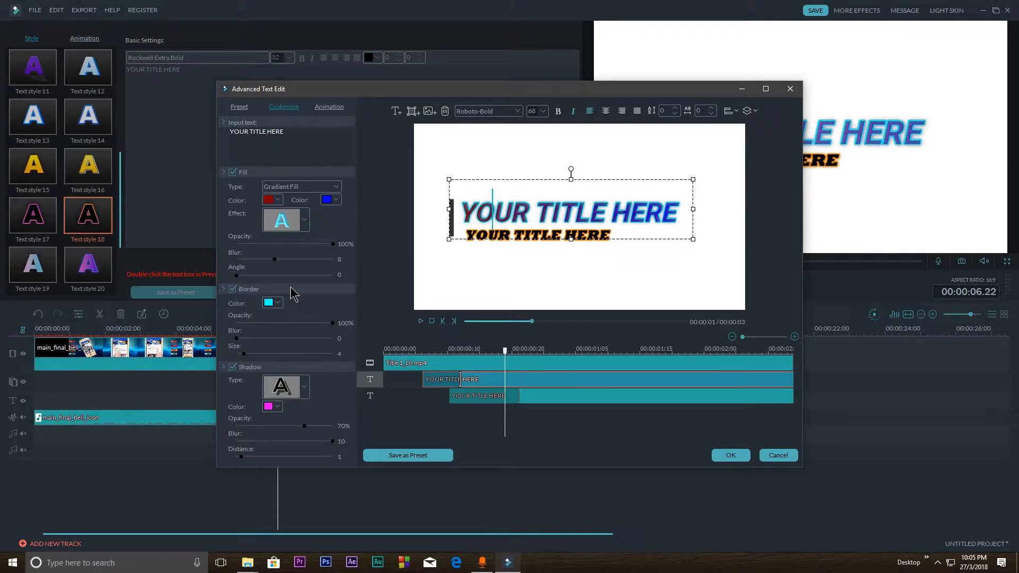
{"action": "left_click", "coordinate": [266, 244]}
{"action": "left_click_drag", "start_coordinate": [266, 246], "coordinate": [310, 290]}
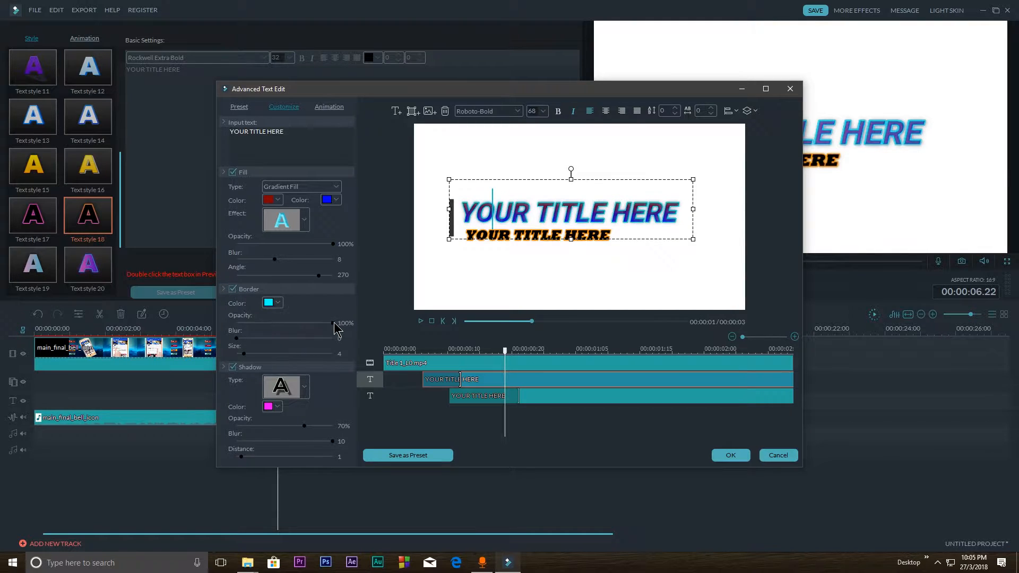
{"action": "mouse_move", "coordinate": [334, 323]}
{"action": "left_mouse_down"}
{"action": "mouse_move", "coordinate": [237, 323]}
{"action": "mouse_move", "coordinate": [340, 325]}
{"action": "left_mouse_up"}
{"action": "mouse_move", "coordinate": [283, 337]}
{"action": "left_mouse_down"}
{"action": "mouse_move", "coordinate": [268, 339]}
{"action": "mouse_move", "coordinate": [334, 345]}
{"action": "mouse_move", "coordinate": [244, 343]}
{"action": "mouse_move", "coordinate": [336, 342]}
{"action": "mouse_move", "coordinate": [263, 354]}
{"action": "mouse_move", "coordinate": [284, 355]}
{"action": "left_mouse_up"}
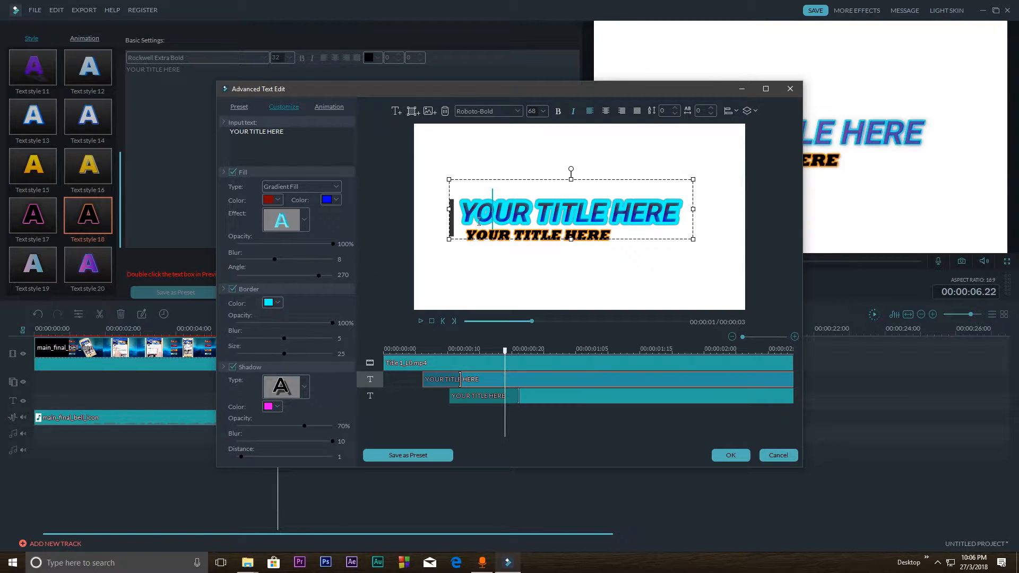
Try lavender and yellow as the main title line's border colour, lower the border opacity to about 89%, and return the colour to cyan
{"action": "left_click", "coordinate": [272, 304]}
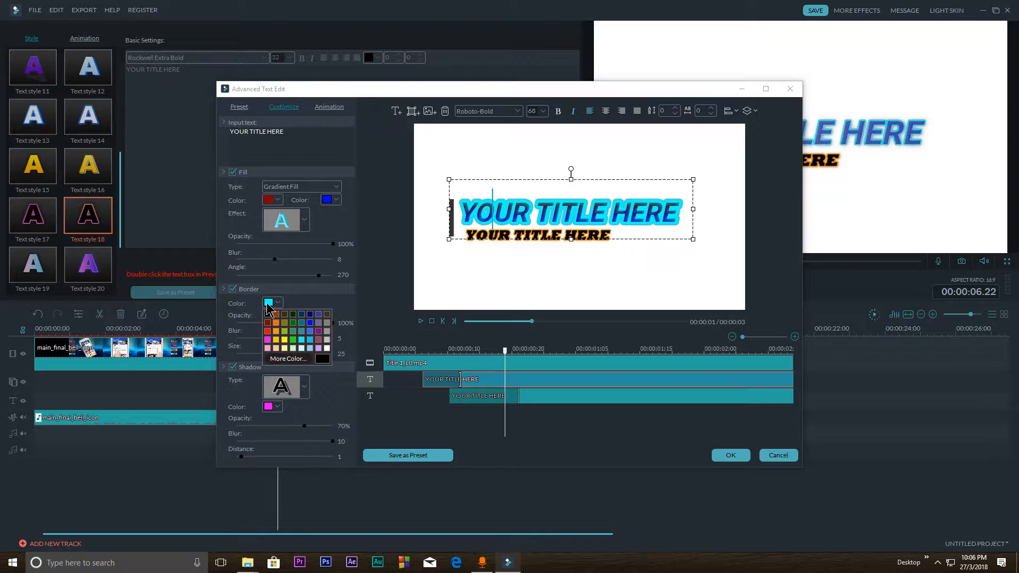
{"action": "left_click", "coordinate": [319, 349]}
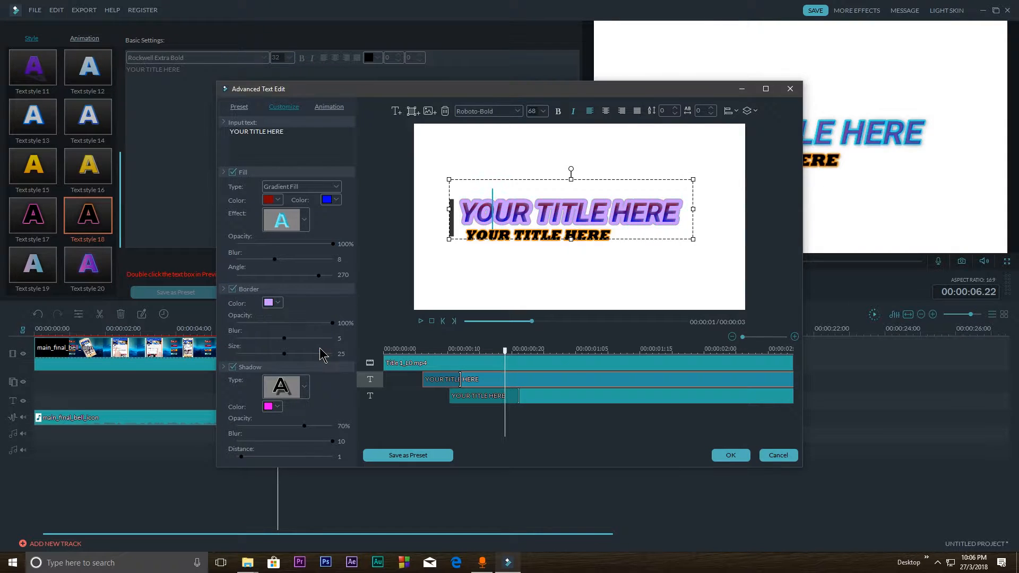
{"action": "left_click", "coordinate": [268, 307]}
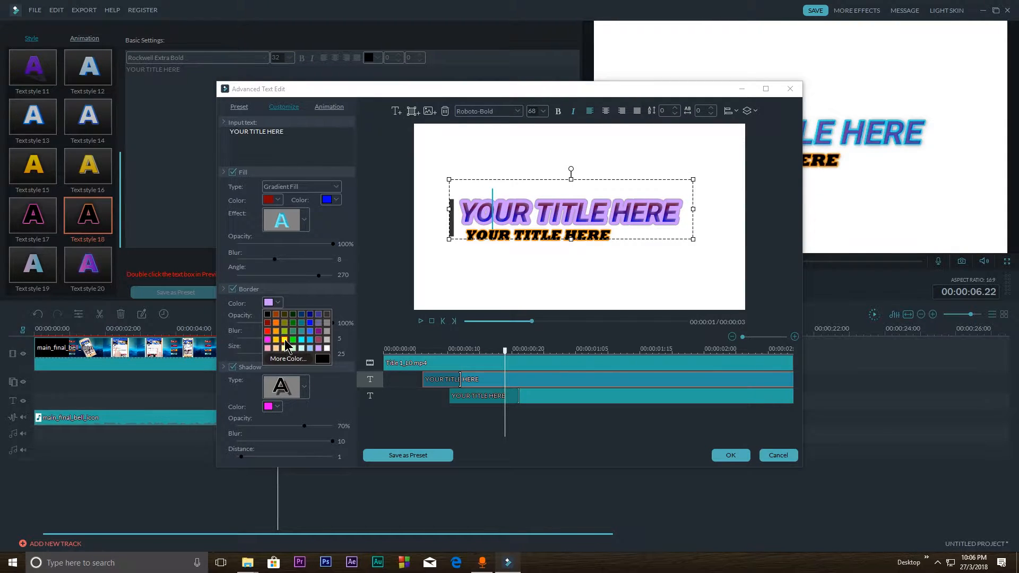
{"action": "left_click", "coordinate": [287, 346]}
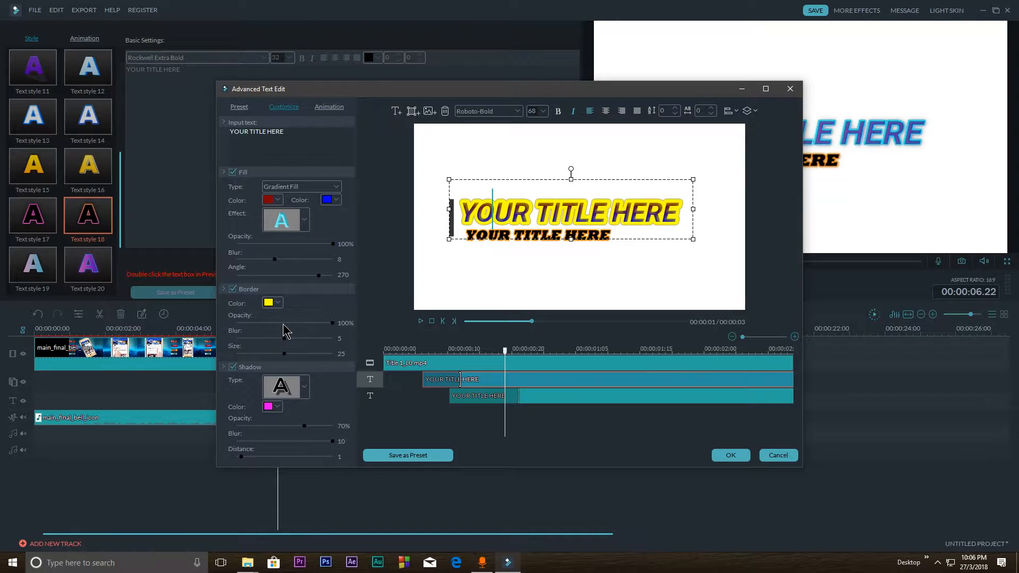
{"action": "left_click_drag", "start_coordinate": [282, 323], "coordinate": [319, 326]}
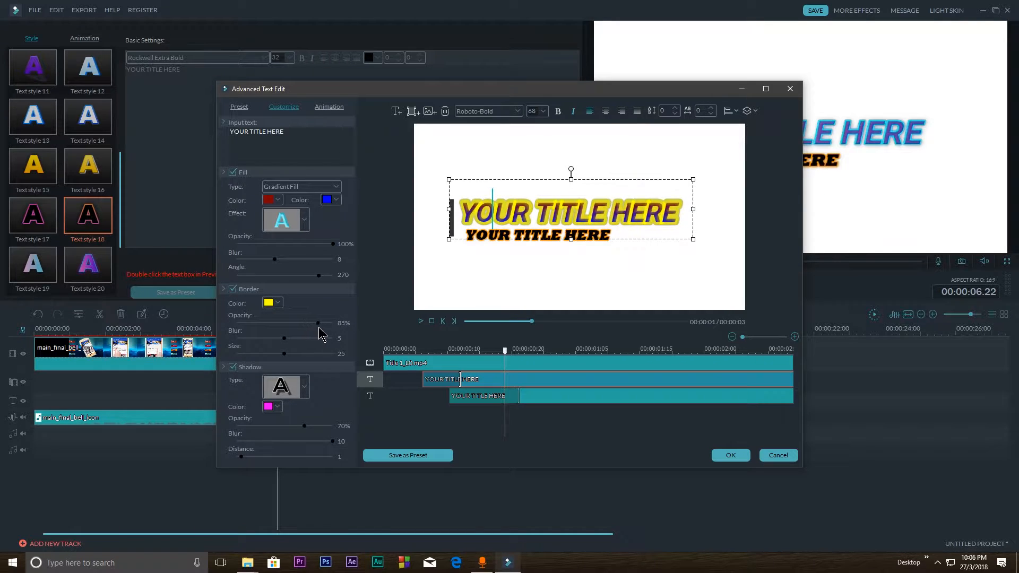
{"action": "left_click", "coordinate": [269, 305]}
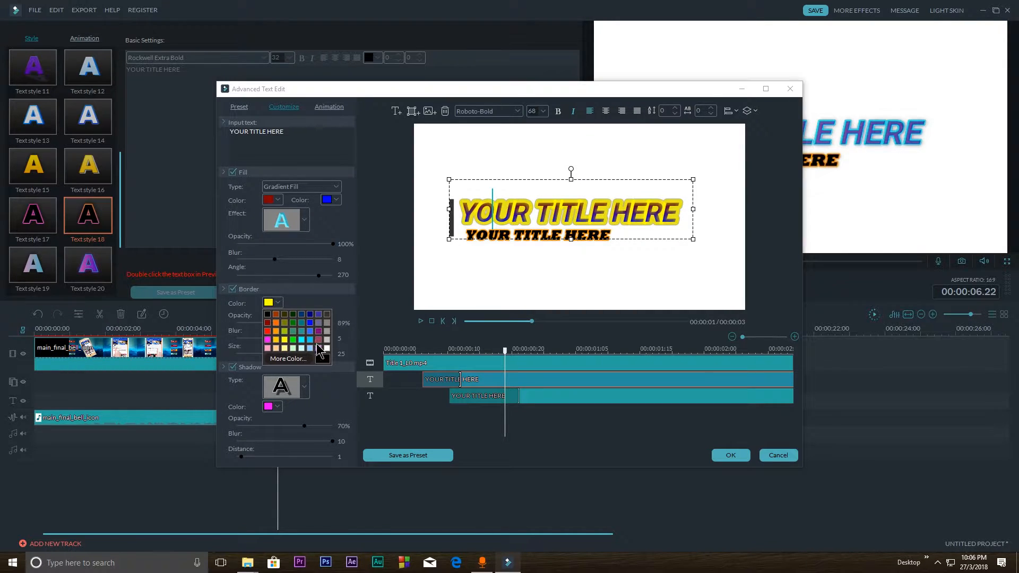
{"action": "left_click", "coordinate": [301, 340]}
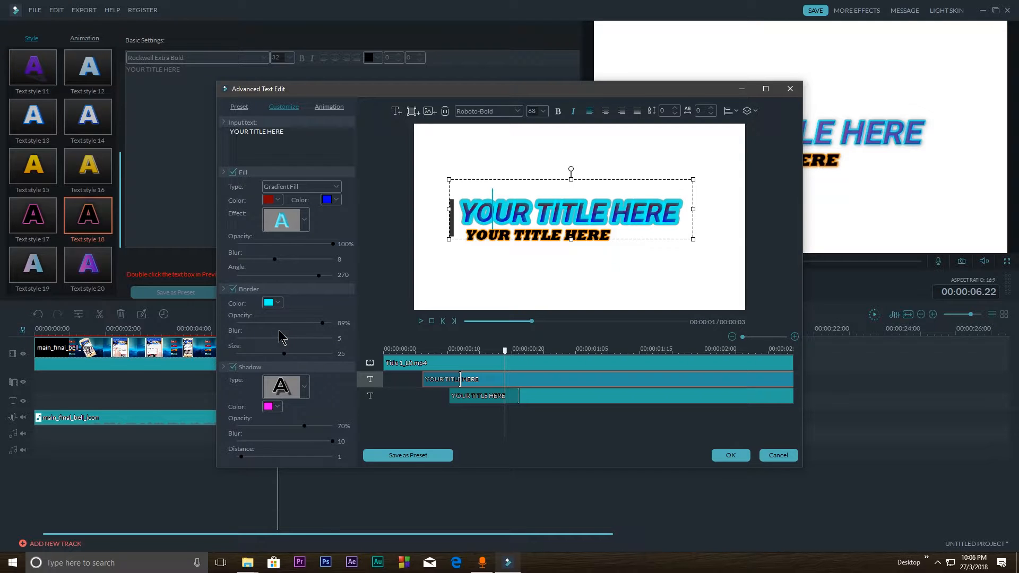
Try several text animations on the main title line, including Up Dir Insert and Up Roll, and apply Right Dir Insert
{"action": "left_click", "coordinate": [329, 107]}
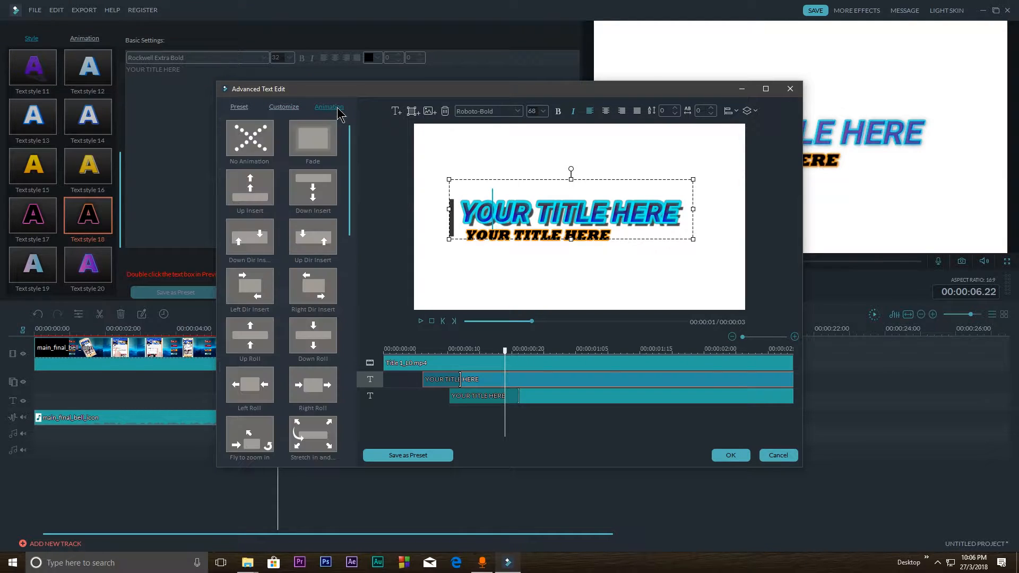
{"action": "left_click", "coordinate": [312, 153]}
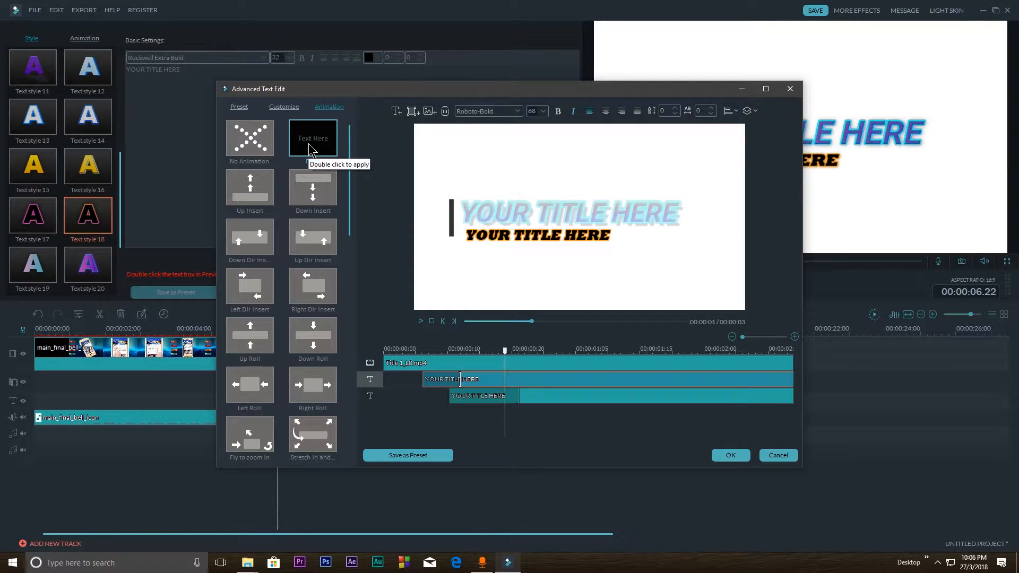
{"action": "double_click", "coordinate": [314, 242]}
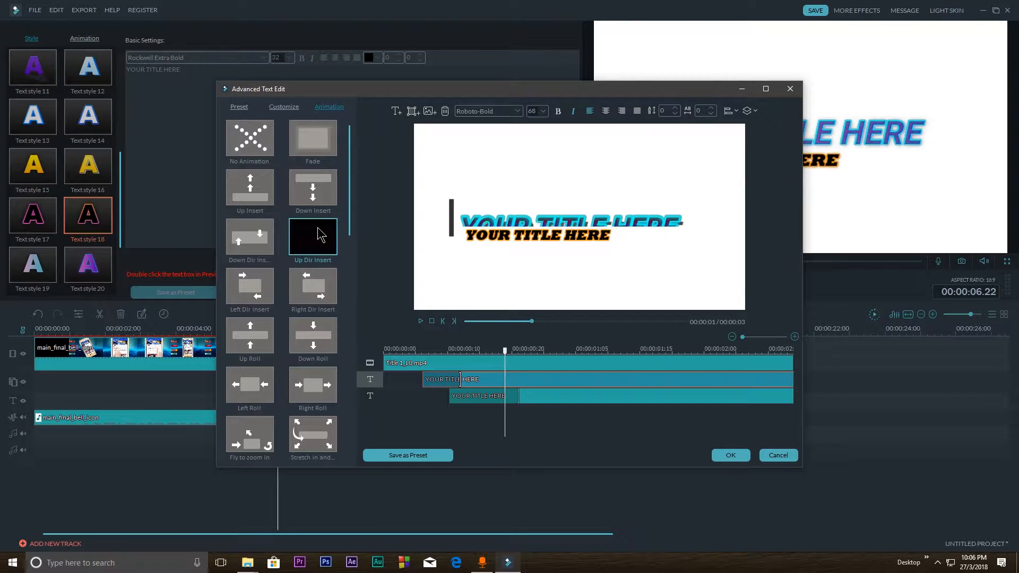
{"action": "double_click", "coordinate": [321, 299]}
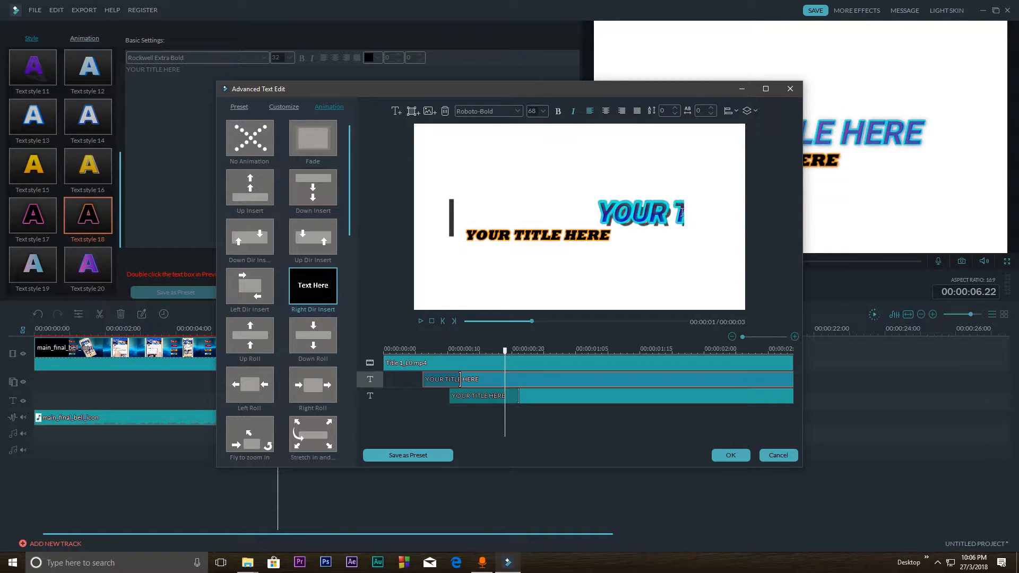
{"action": "double_click", "coordinate": [317, 339]}
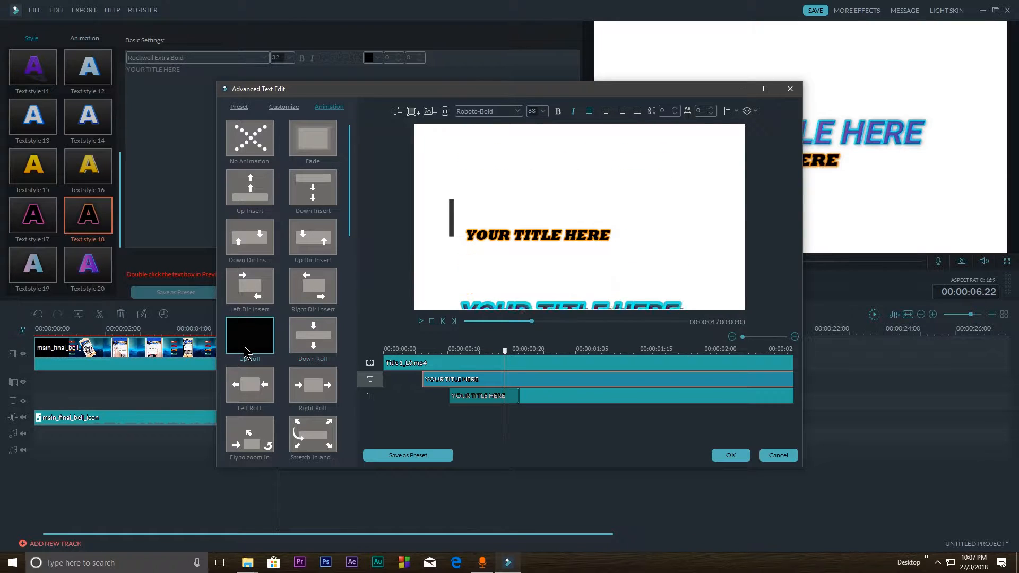
{"action": "double_click", "coordinate": [257, 333]}
{"action": "double_click", "coordinate": [312, 289]}
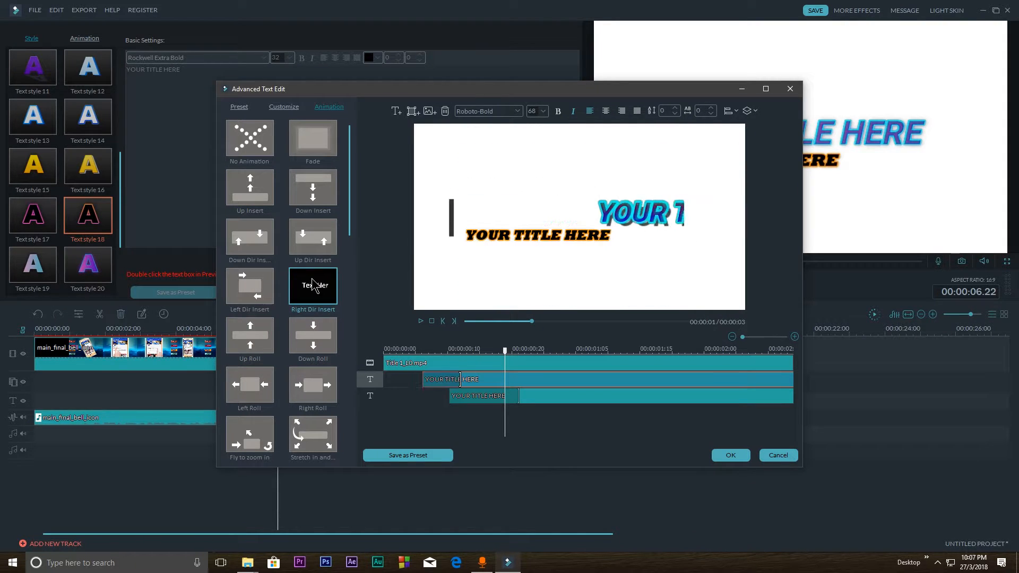
Save the styled title as a custom text preset named demo
{"action": "left_click", "coordinate": [419, 456]}
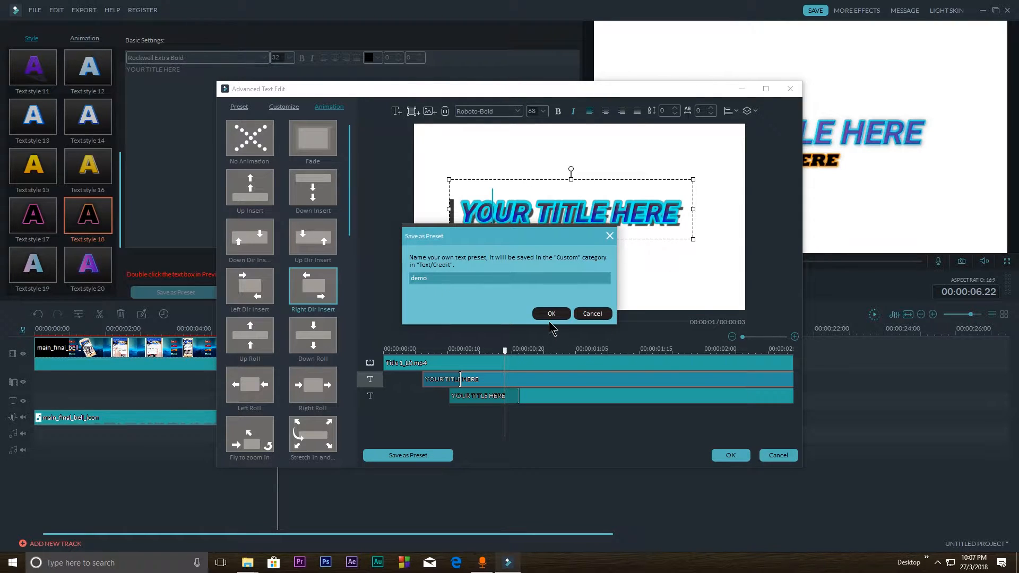
{"action": "type", "text": "demo"}
{"action": "left_click", "coordinate": [551, 315]}
Look through the full list of preset text styles in the advanced text editor
{"action": "left_click", "coordinate": [238, 109]}
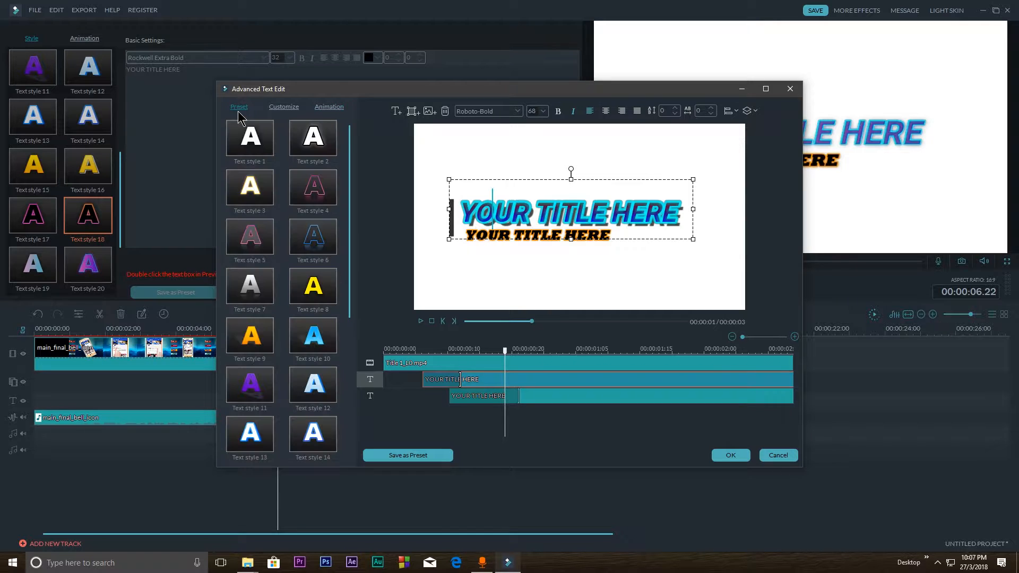
{"action": "left_click_drag", "start_coordinate": [350, 200], "coordinate": [342, 402]}
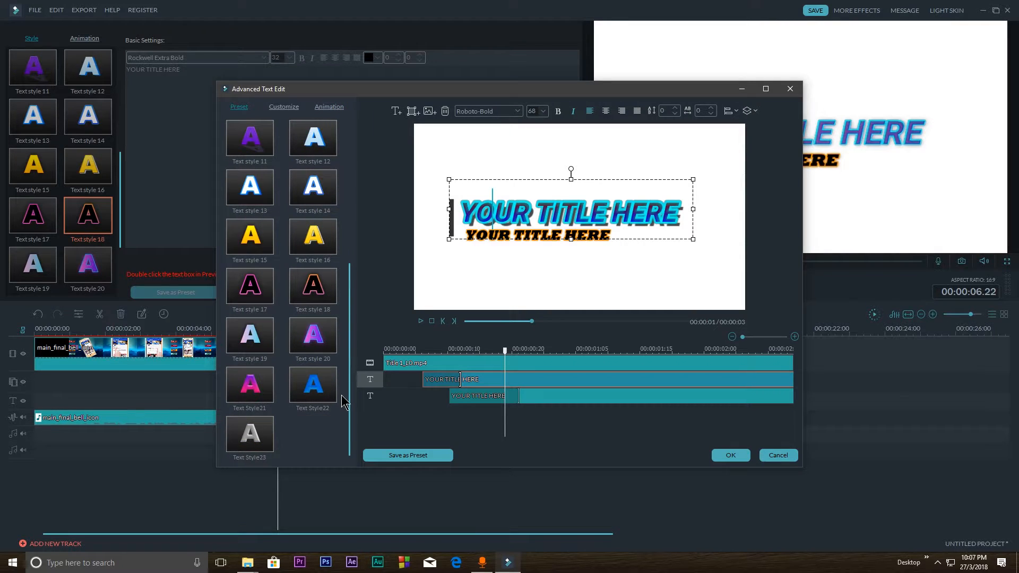
{"action": "scroll", "coordinate": [268, 292], "scroll_direction": "up", "scroll_amount": 5}
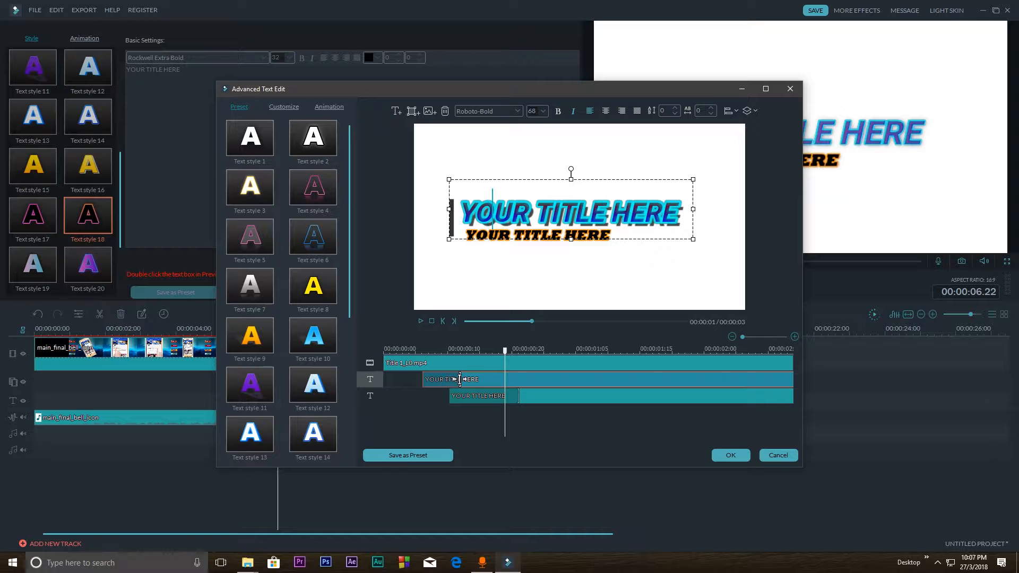
Accept the advanced text edits and play the timeline from just before the opener clip
{"action": "left_click", "coordinate": [473, 395]}
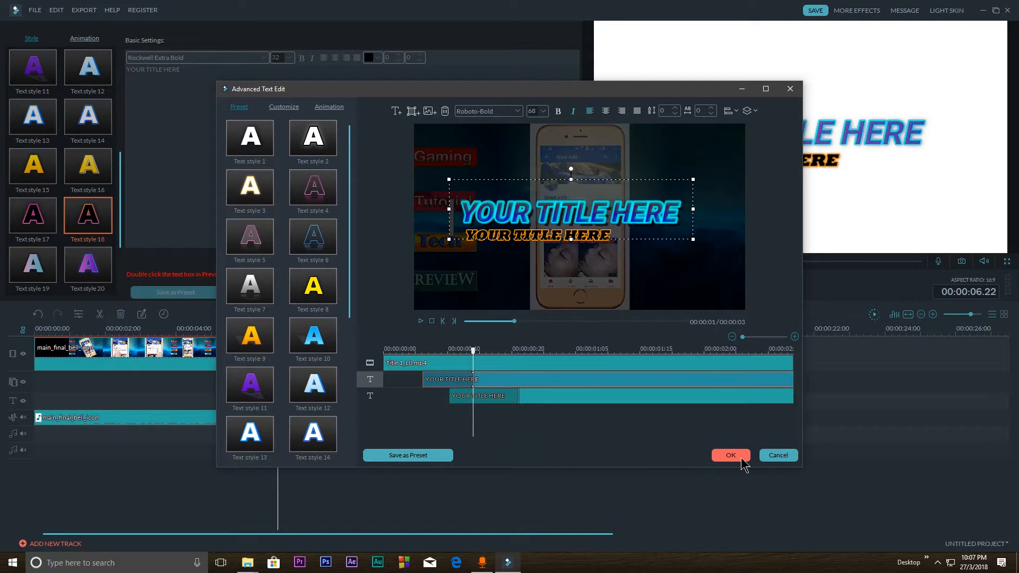
{"action": "left_click", "coordinate": [741, 459]}
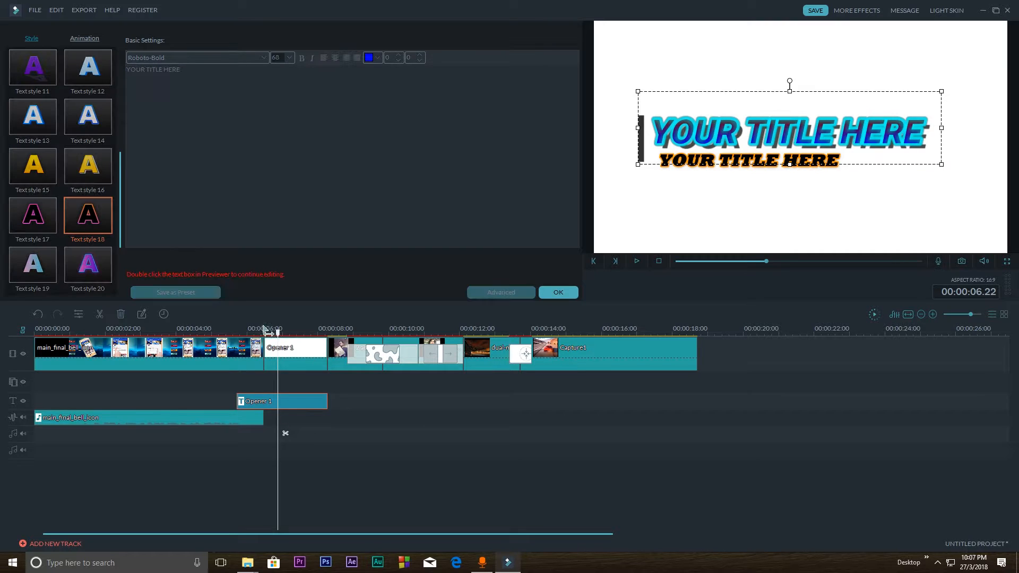
{"action": "left_click", "coordinate": [245, 328]}
{"action": "key", "text": "space"}
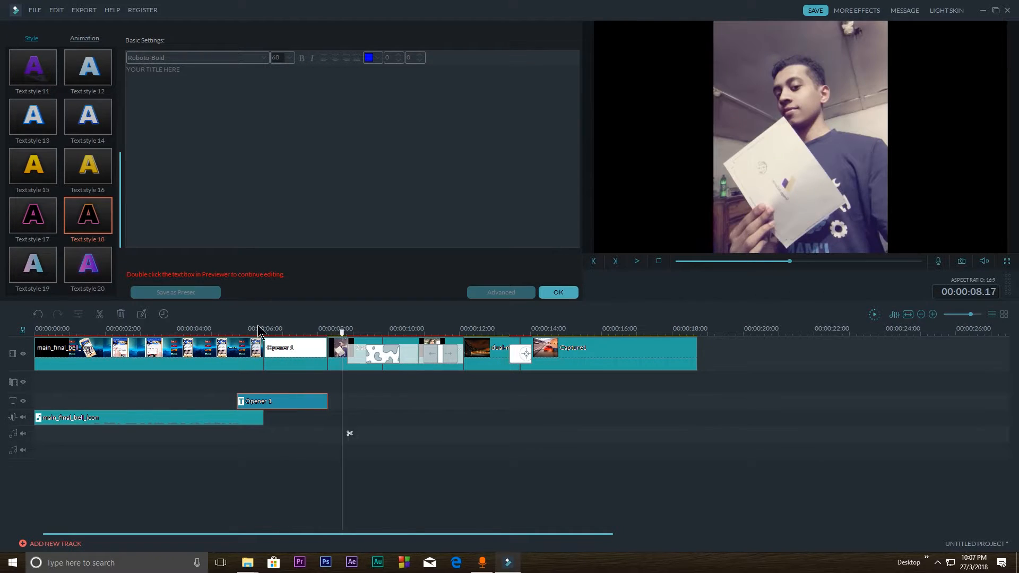
Replace the opener's main title text with "youtube video" and the subtitle text with the channel handle, and confirm the title edits
{"action": "left_click_drag", "start_coordinate": [342, 335], "coordinate": [284, 336]}
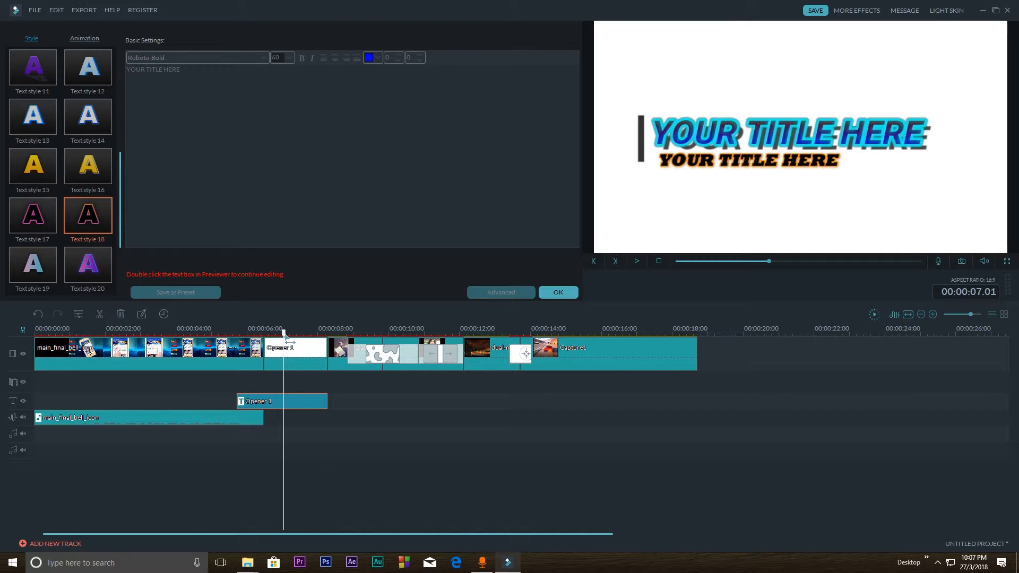
{"action": "double_click", "coordinate": [303, 400]}
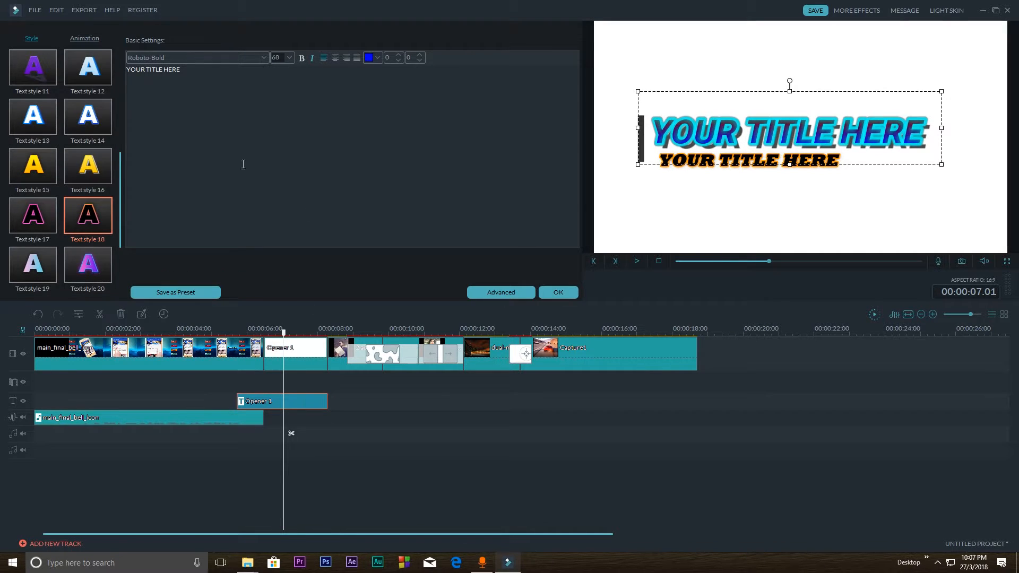
{"action": "left_click_drag", "start_coordinate": [188, 68], "coordinate": [93, 52]}
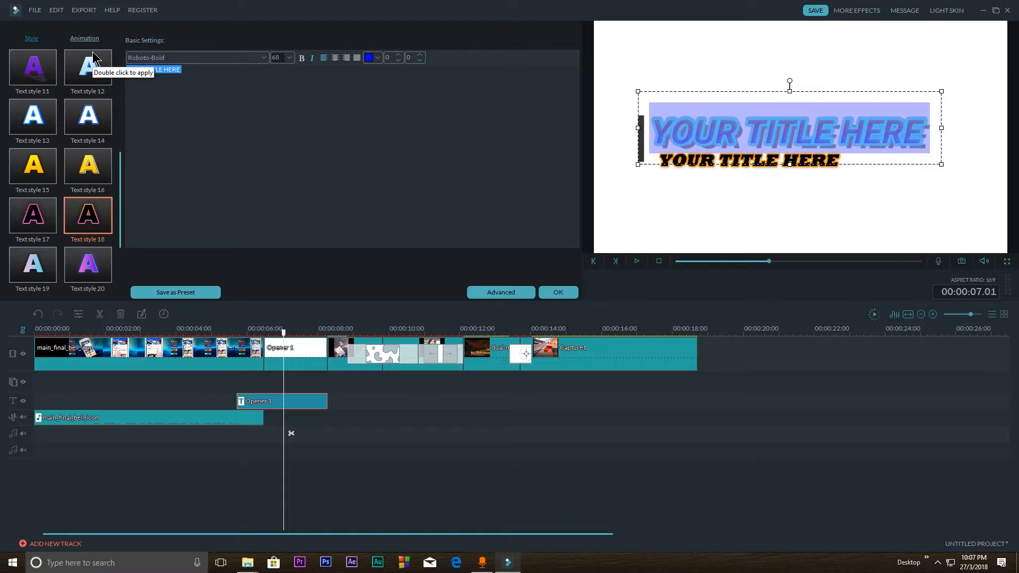
{"action": "type", "text": "youtube"}
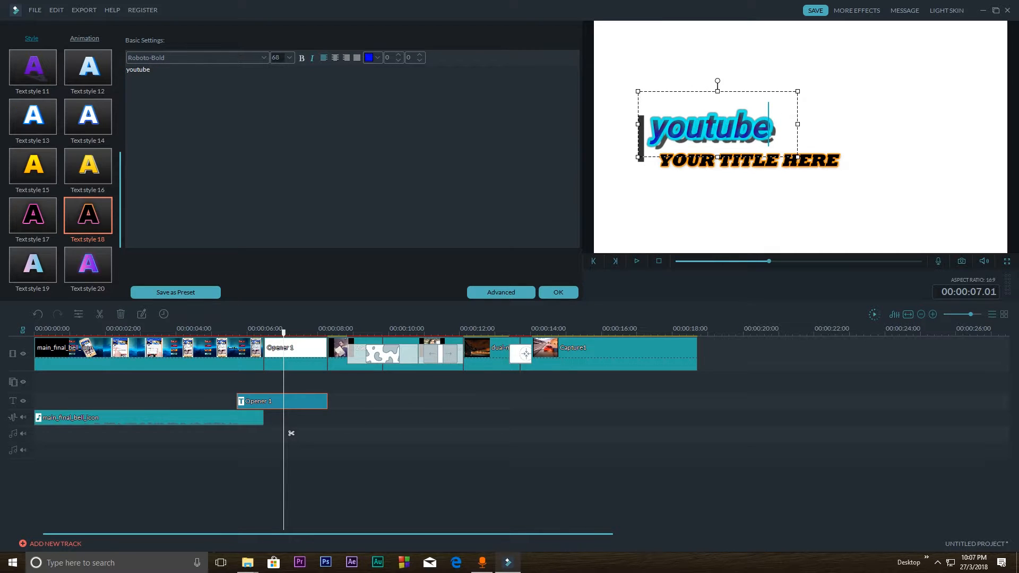
{"action": "type", "text": " video"}
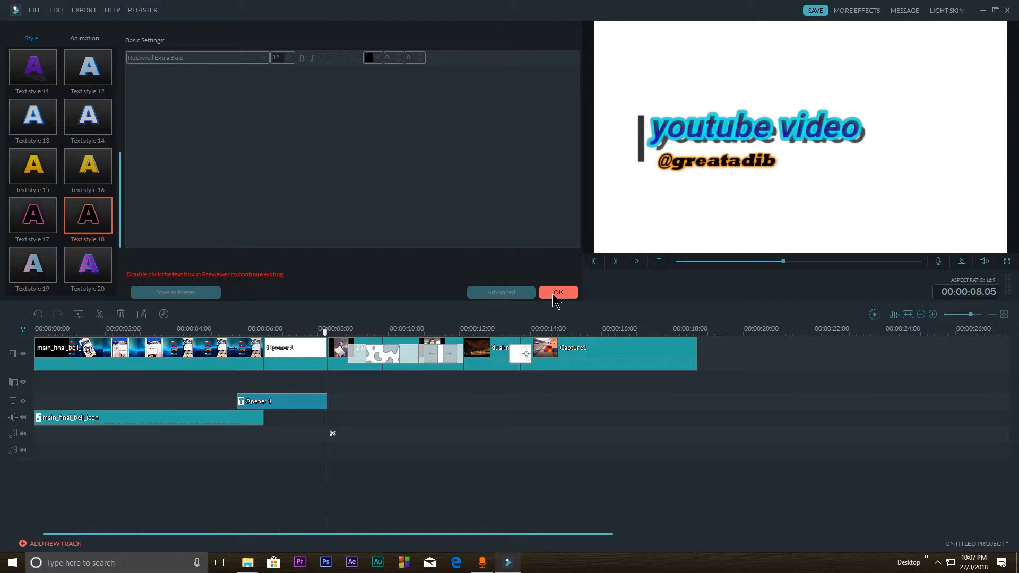
{"action": "left_click", "coordinate": [559, 293]}
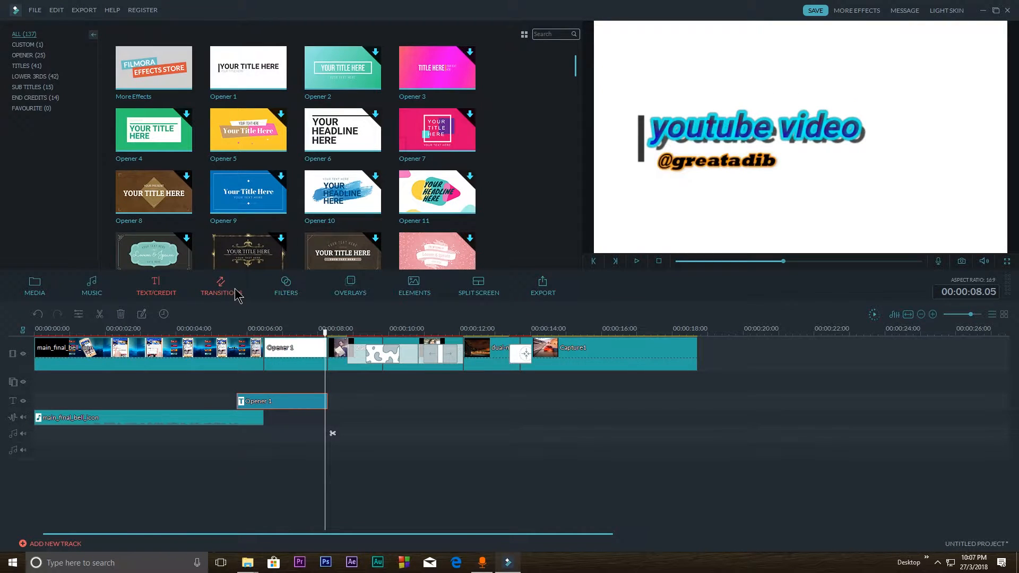
Add the Need for Speed Payback clip from the media library to the end of the video track, after Capture1
{"action": "left_click", "coordinate": [294, 296]}
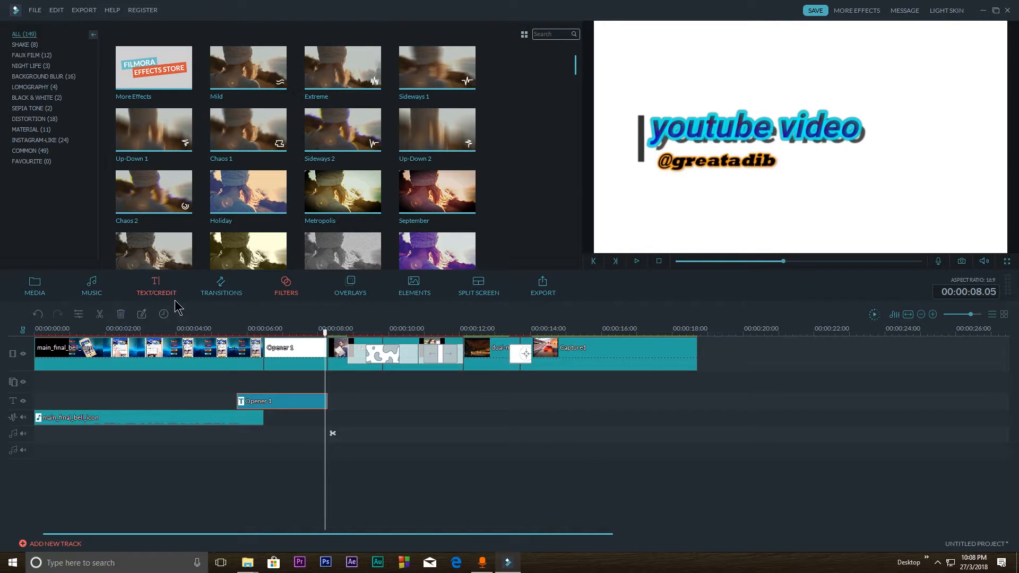
{"action": "left_click", "coordinate": [38, 284]}
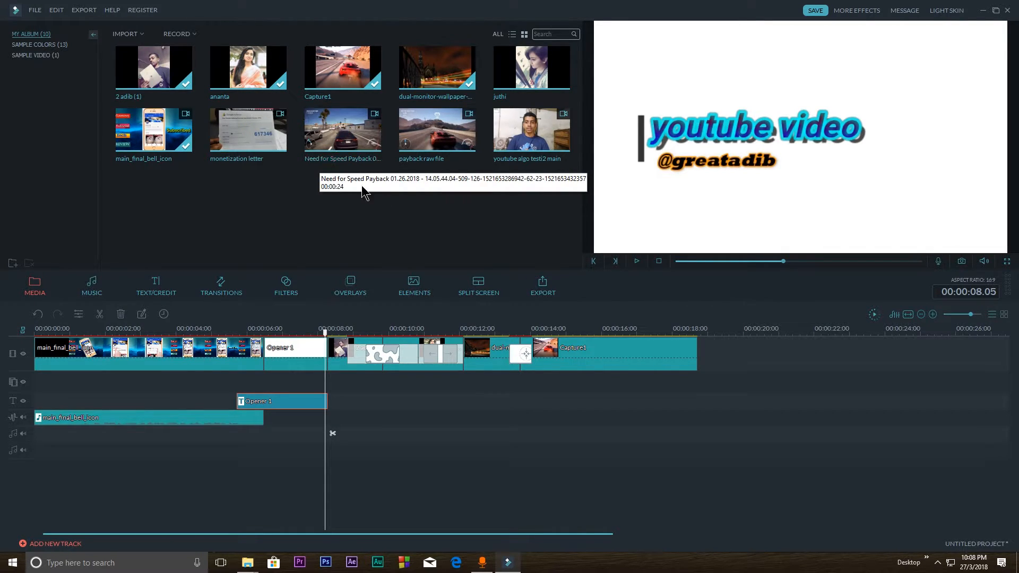
{"action": "left_click_drag", "start_coordinate": [326, 136], "coordinate": [714, 361]}
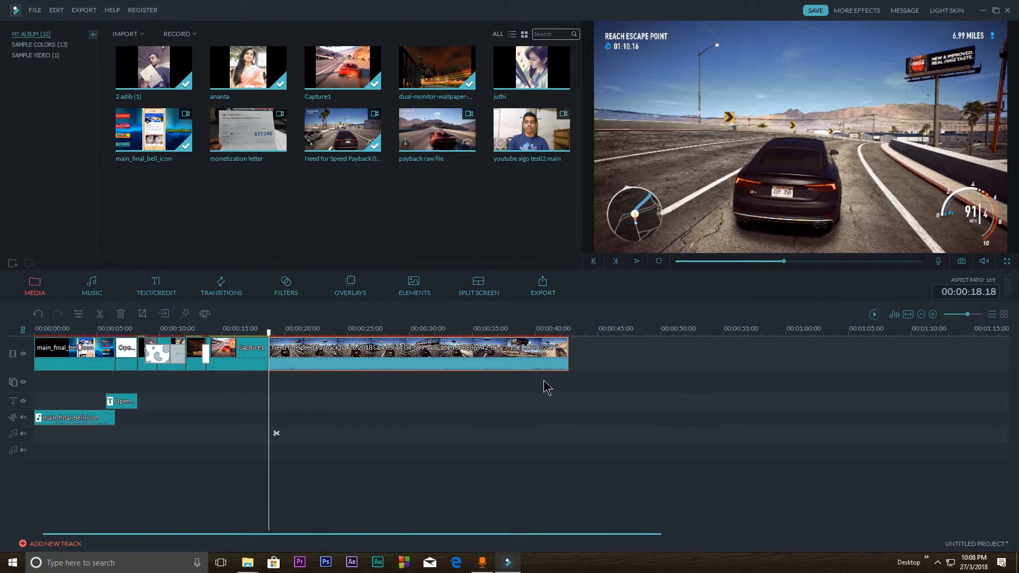
Split the Need for Speed Payback clip at 00:00:28.12 and delete the part after the cut
{"action": "left_click_drag", "start_coordinate": [272, 337], "coordinate": [390, 335]}
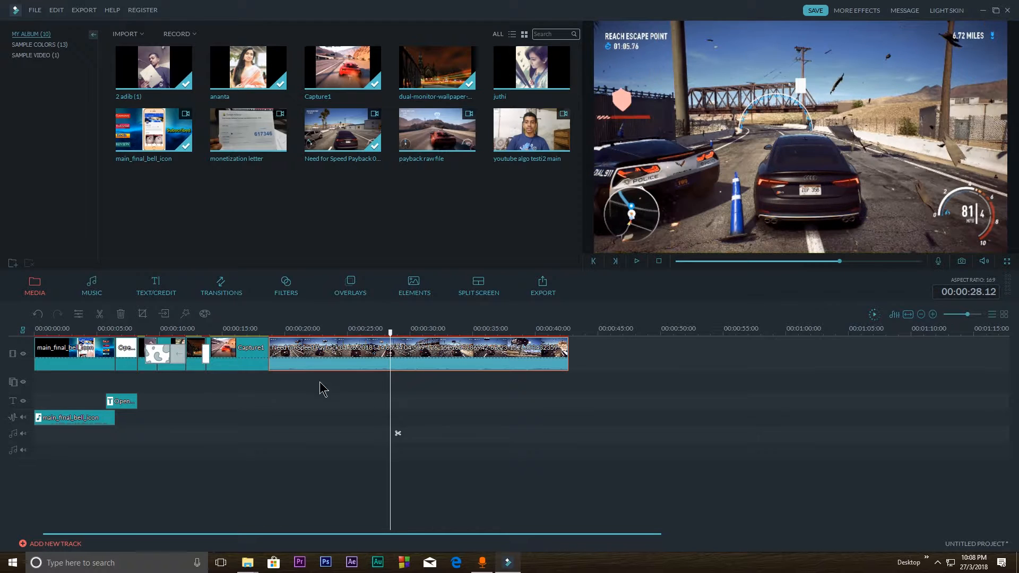
{"action": "left_click", "coordinate": [100, 319]}
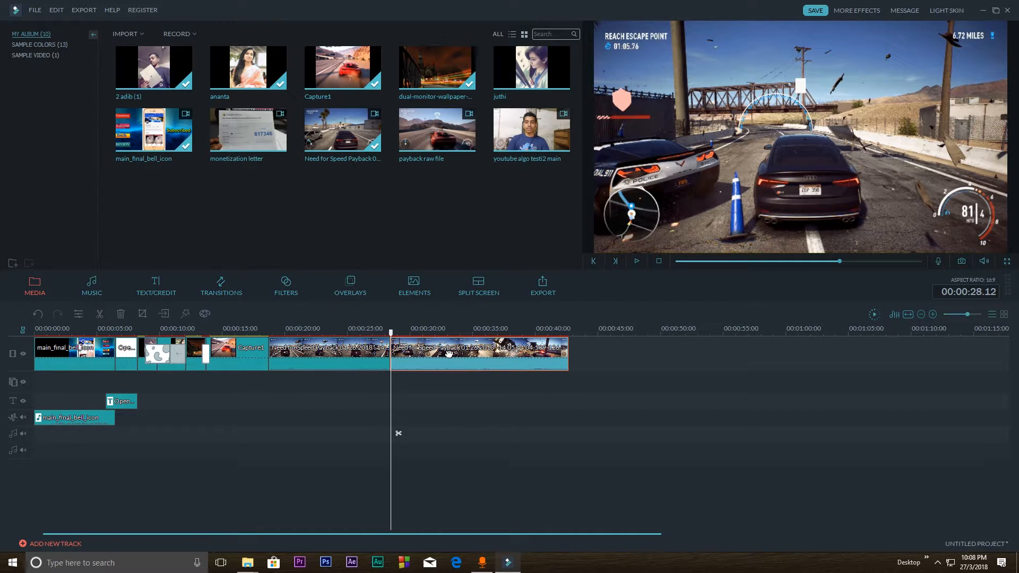
{"action": "key", "text": "Delete"}
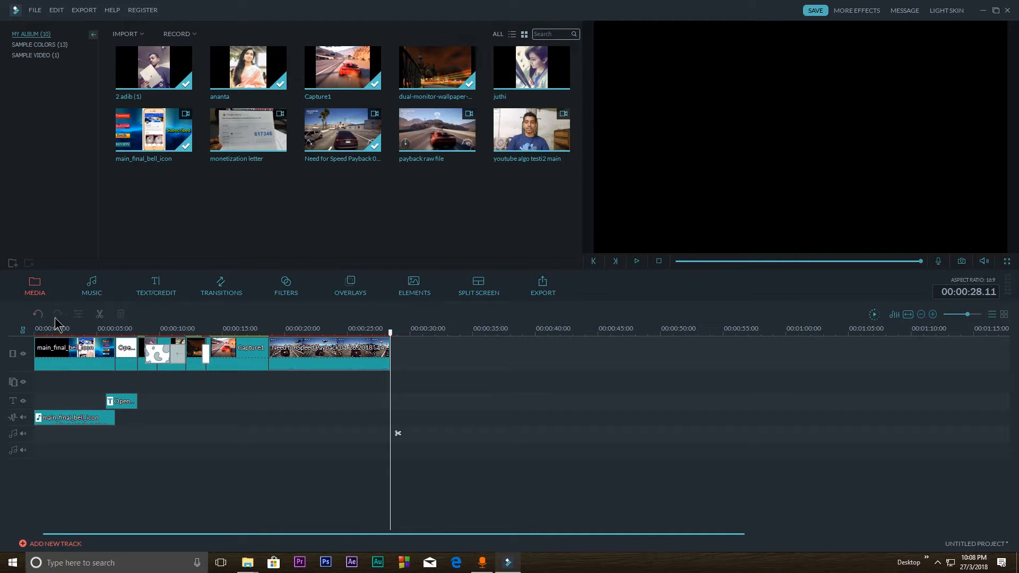
Detach the audio from the Need for Speed Payback clip and delete the detached audio
{"action": "left_click_drag", "start_coordinate": [390, 333], "coordinate": [360, 333]}
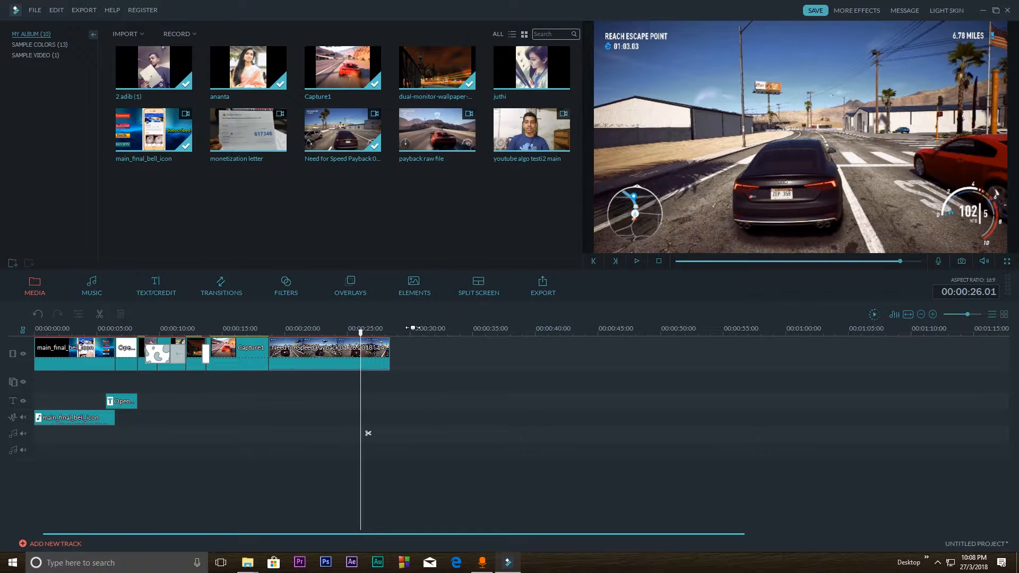
{"action": "right_click", "coordinate": [330, 352]}
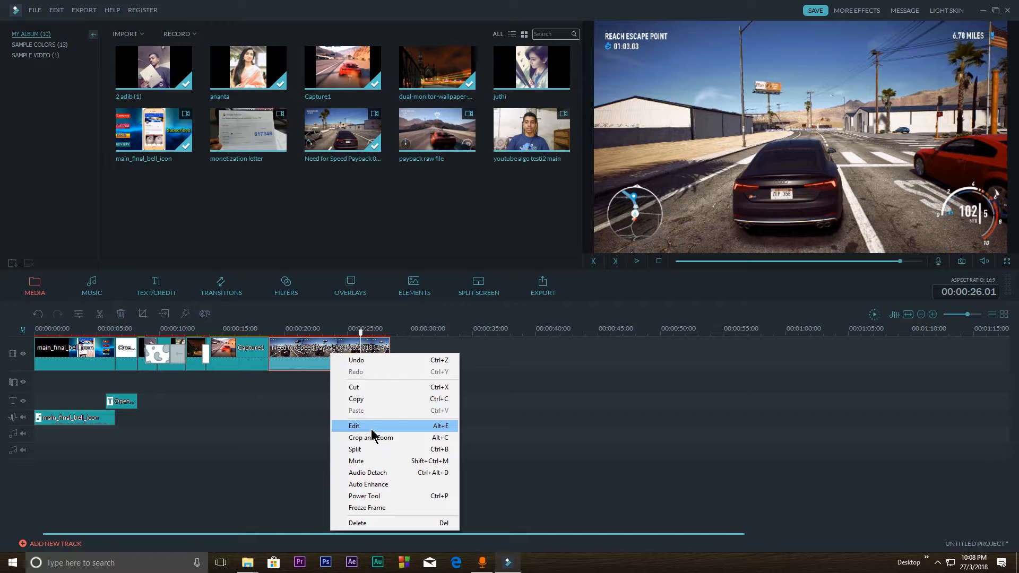
{"action": "left_click", "coordinate": [374, 473]}
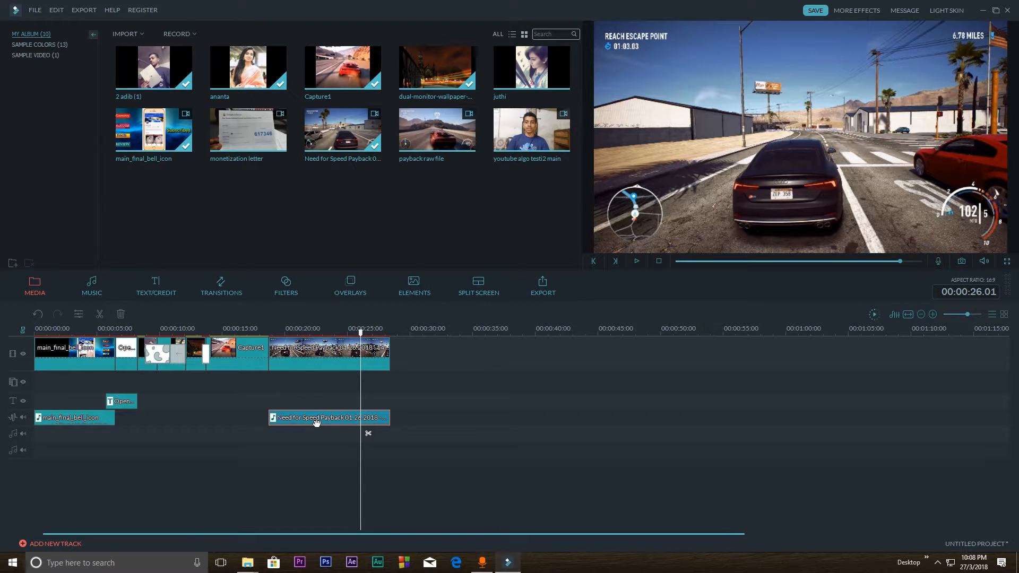
{"action": "key", "text": "Delete"}
Edit the Need for Speed Payback clip's color, setting contrast to 37, saturation to 16, brightness to 15 and tint to 12
{"action": "right_click", "coordinate": [325, 347]}
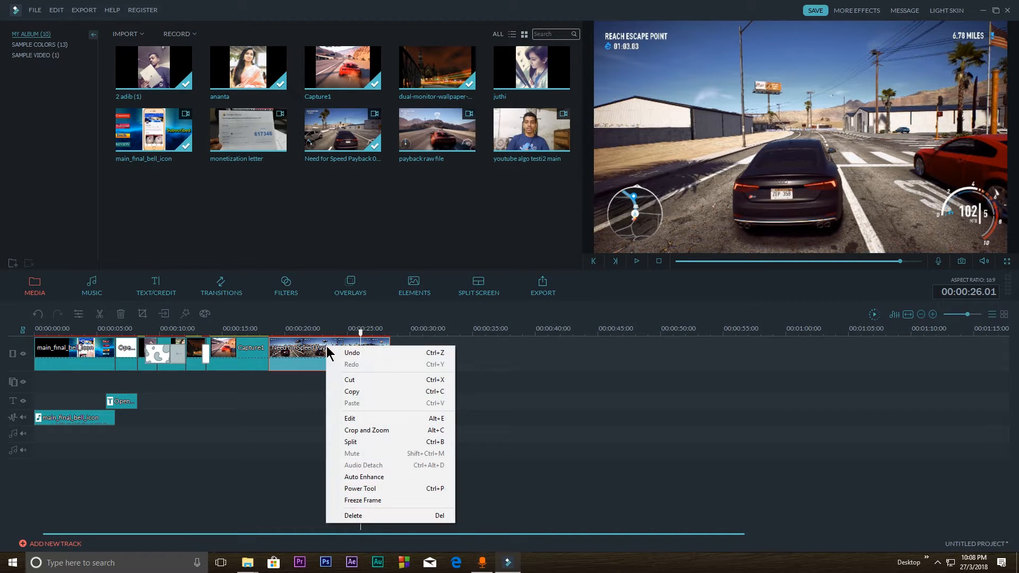
{"action": "left_click", "coordinate": [369, 419]}
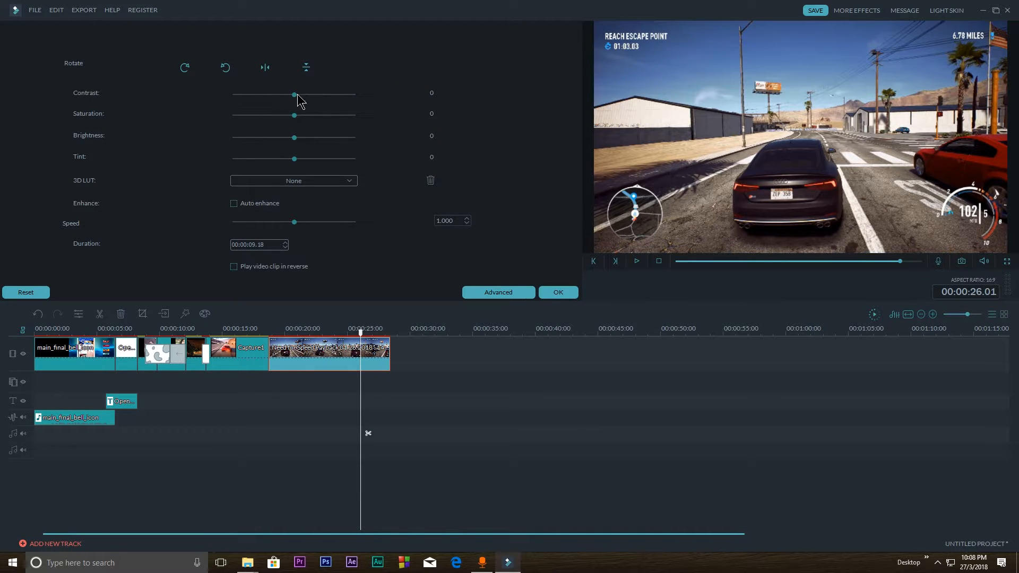
{"action": "left_click_drag", "start_coordinate": [294, 96], "coordinate": [315, 121]}
{"action": "left_click_drag", "start_coordinate": [297, 145], "coordinate": [310, 145]}
{"action": "left_click_drag", "start_coordinate": [302, 144], "coordinate": [305, 144]}
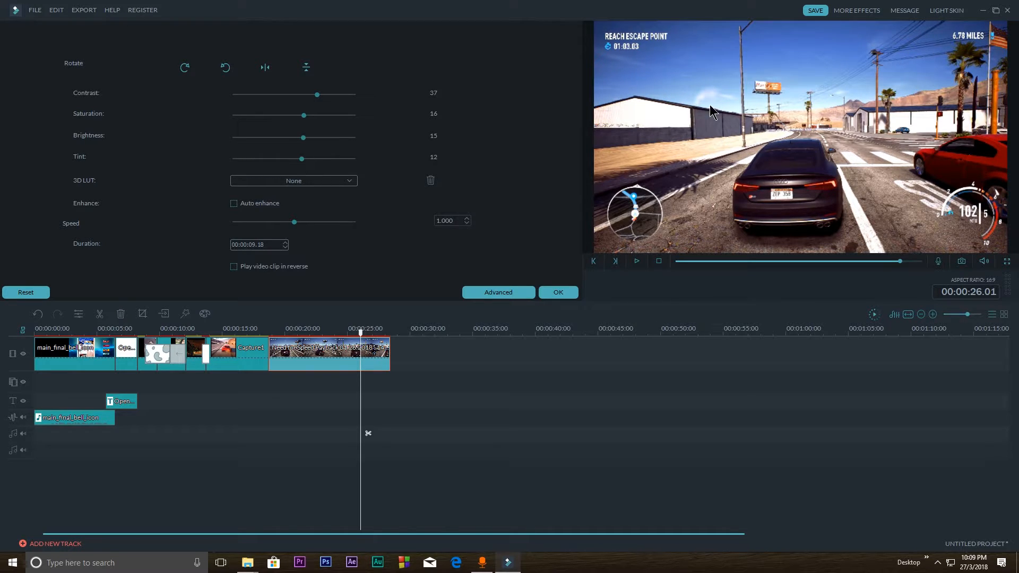
{"action": "left_click_drag", "start_coordinate": [298, 158], "coordinate": [270, 158]}
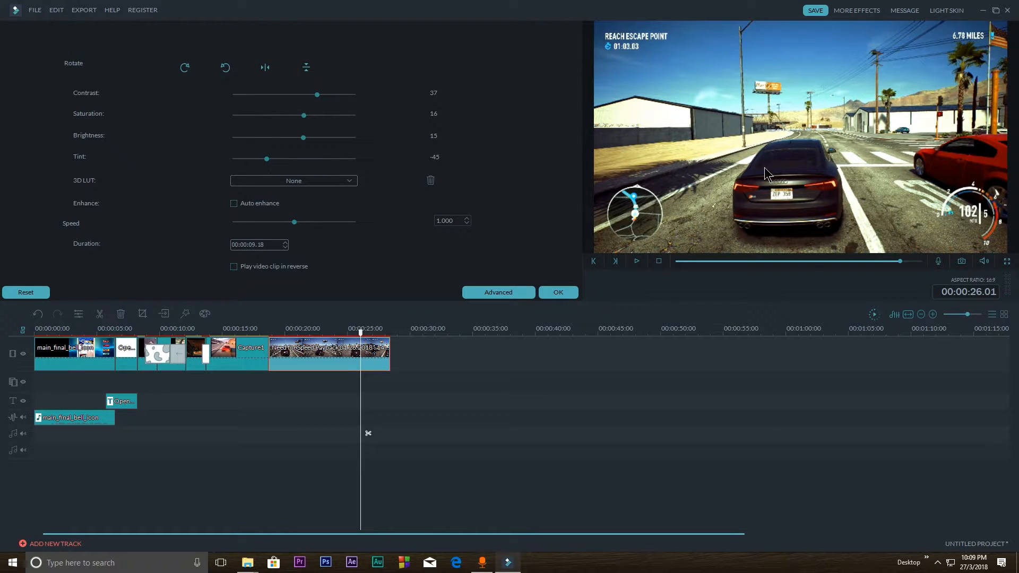
{"action": "left_click_drag", "start_coordinate": [284, 159], "coordinate": [303, 159]}
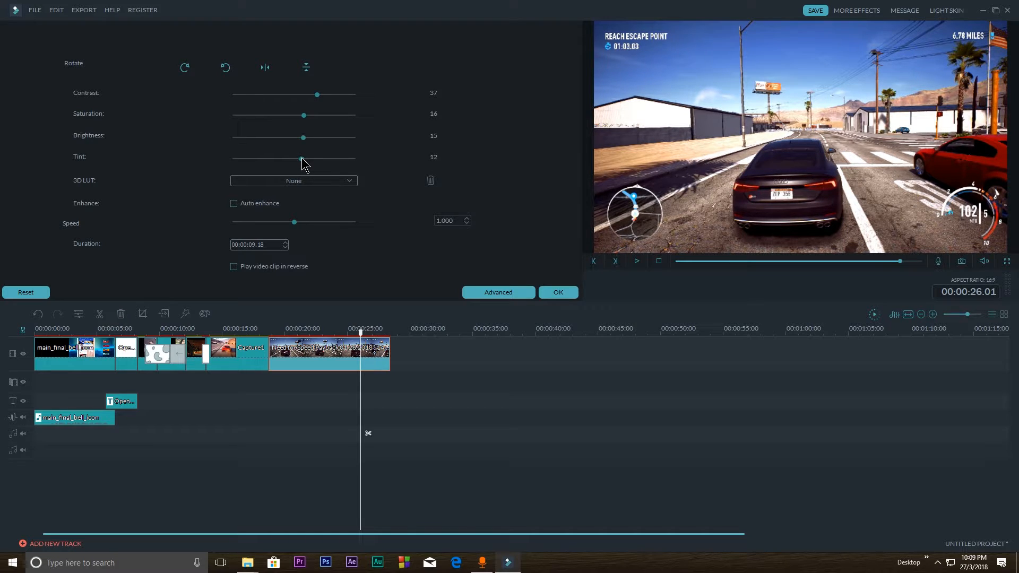
Try the Batman, Dark Film, House of Cards and Star Wars 3D LUTs on the clip, and return the LUT to None
{"action": "left_click", "coordinate": [312, 182]}
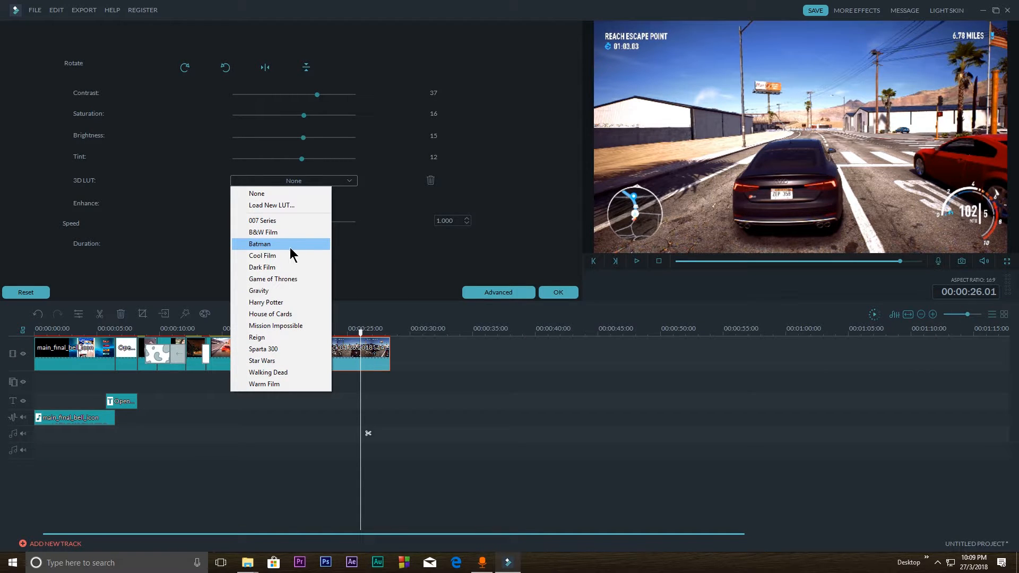
{"action": "left_click", "coordinate": [292, 244]}
{"action": "left_click", "coordinate": [319, 181]}
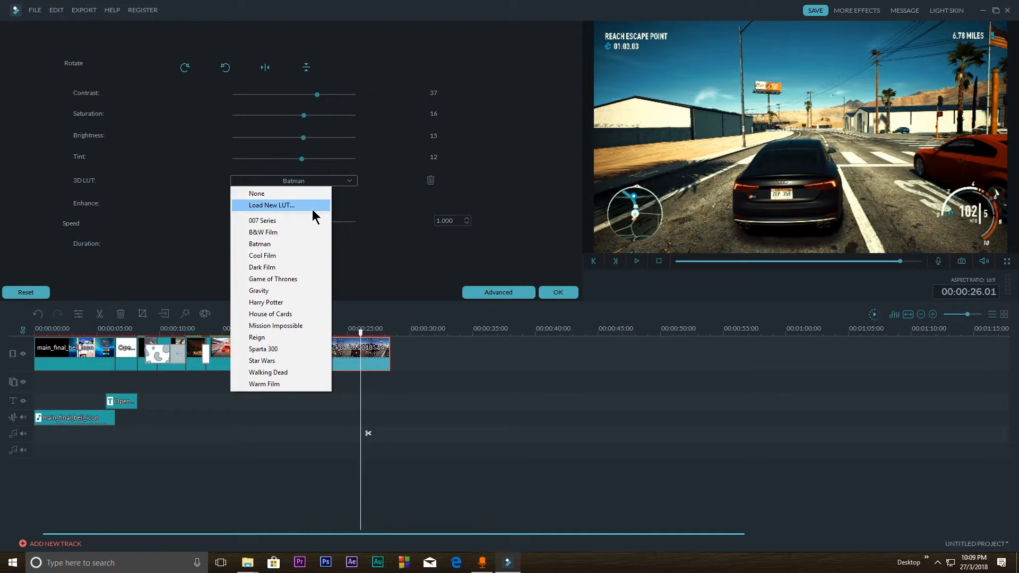
{"action": "left_click", "coordinate": [279, 269]}
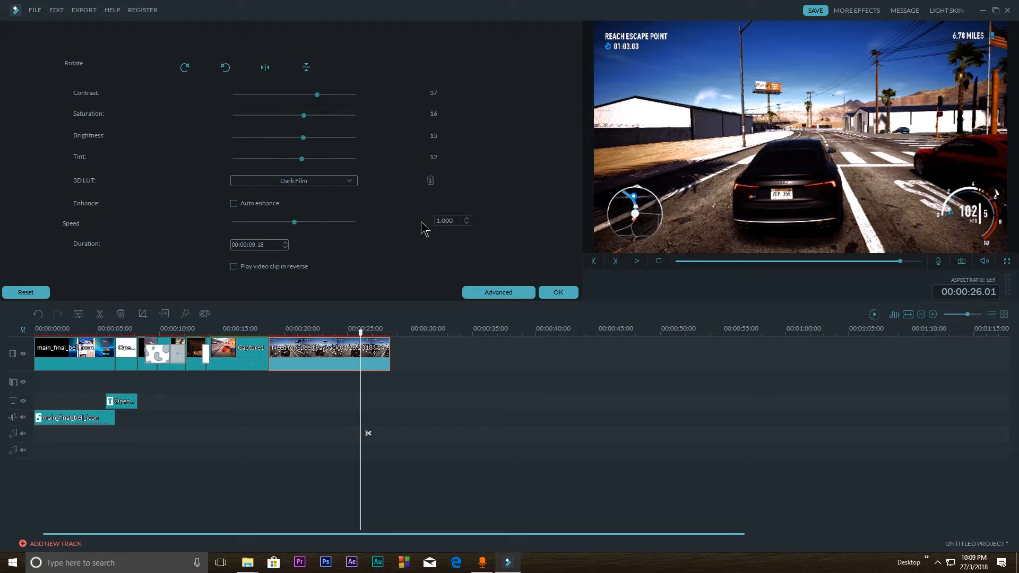
{"action": "left_click", "coordinate": [309, 187]}
{"action": "left_click", "coordinate": [273, 312]}
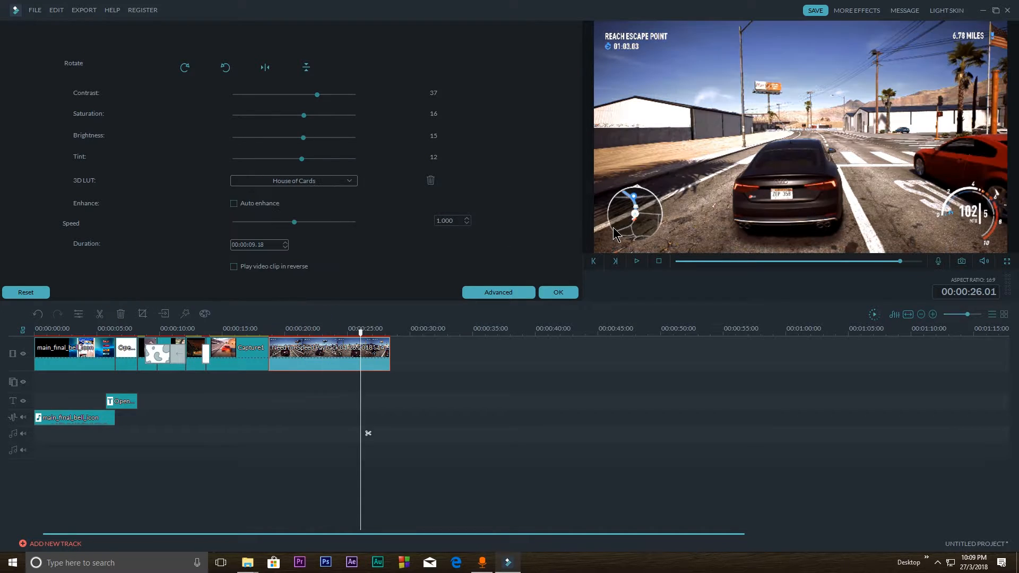
{"action": "left_click", "coordinate": [342, 190]}
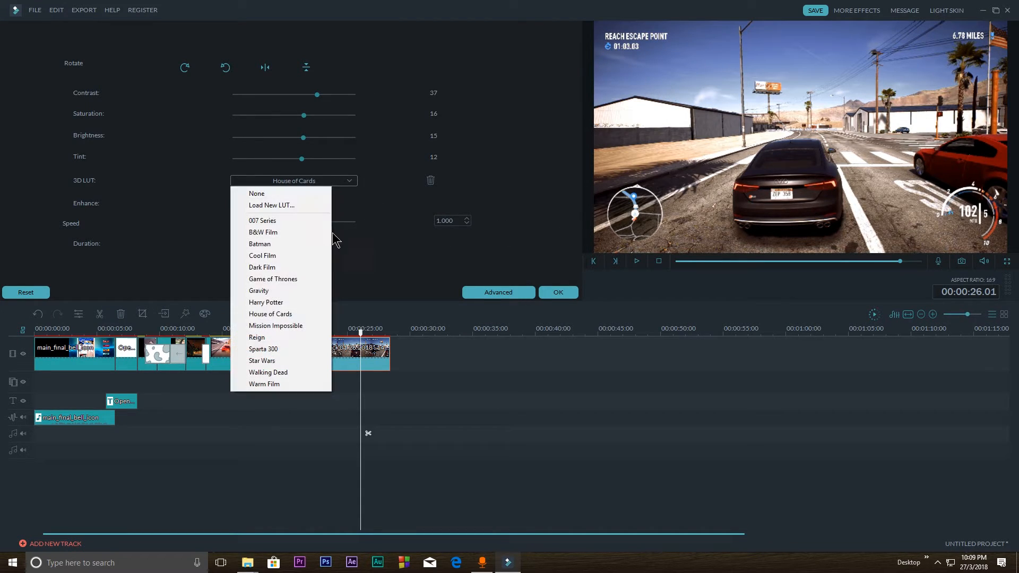
{"action": "left_click", "coordinate": [268, 360]}
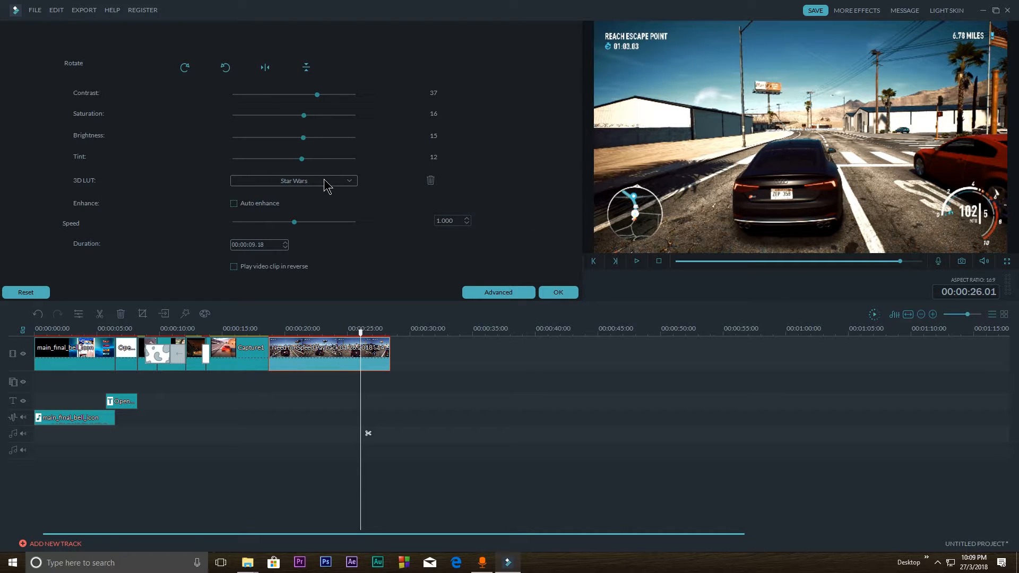
{"action": "left_click", "coordinate": [291, 184]}
{"action": "left_click", "coordinate": [266, 196]}
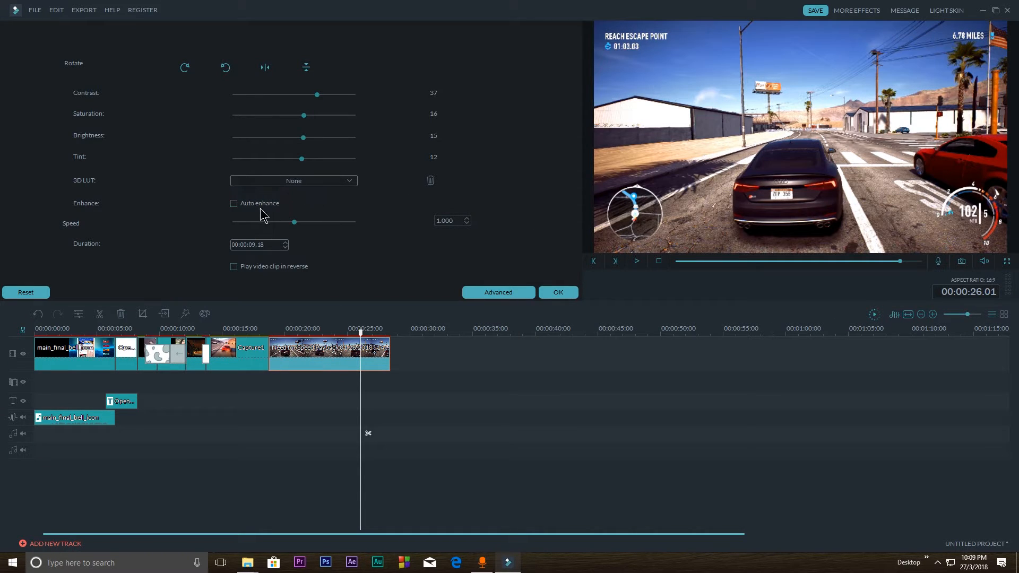
Try auto enhance and a playback speed of 0.370 on the clip, and restore both, with the speed back at 1.000
{"action": "left_click", "coordinate": [234, 204]}
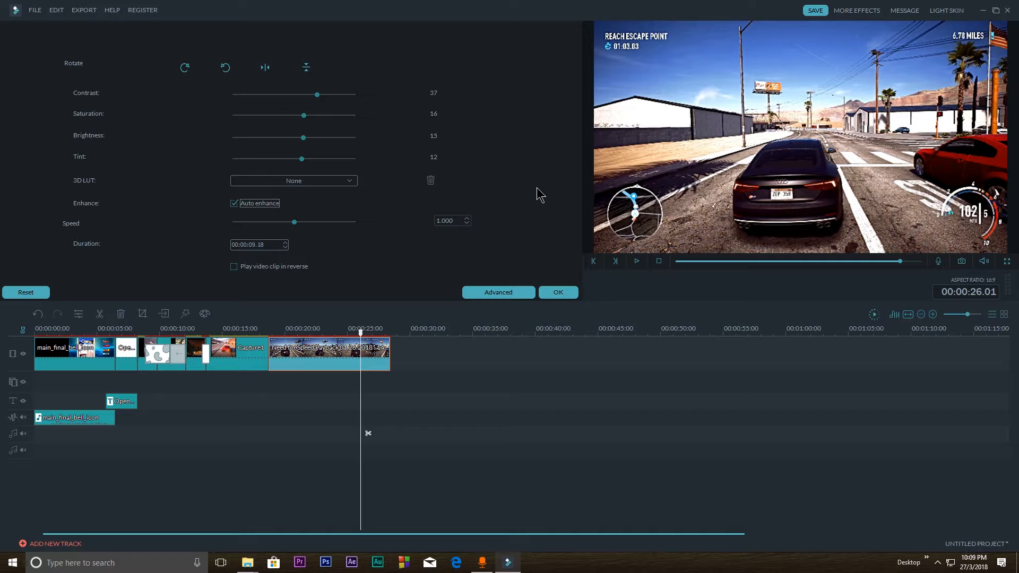
{"action": "left_click", "coordinate": [234, 204]}
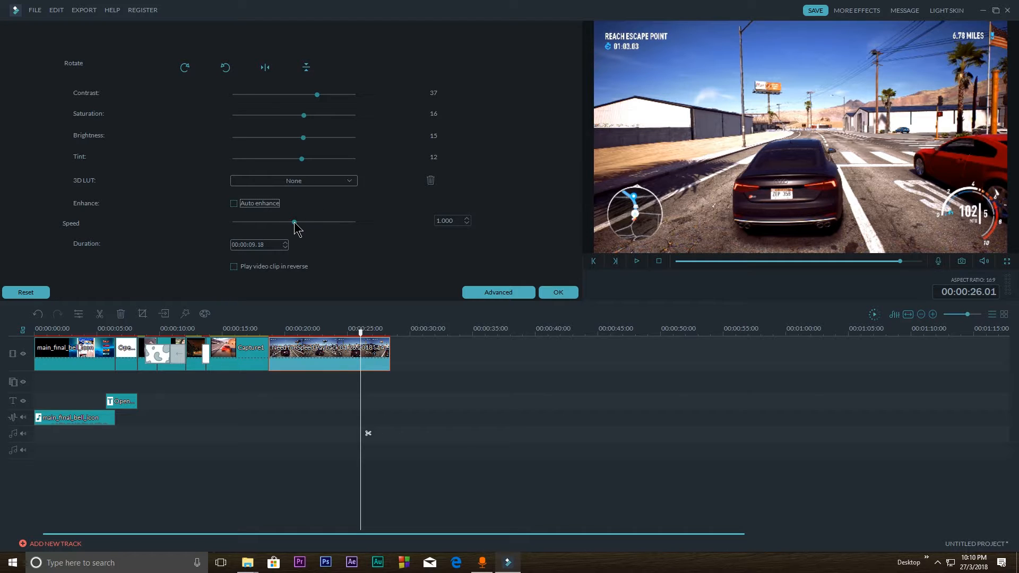
{"action": "left_click_drag", "start_coordinate": [294, 222], "coordinate": [274, 226]}
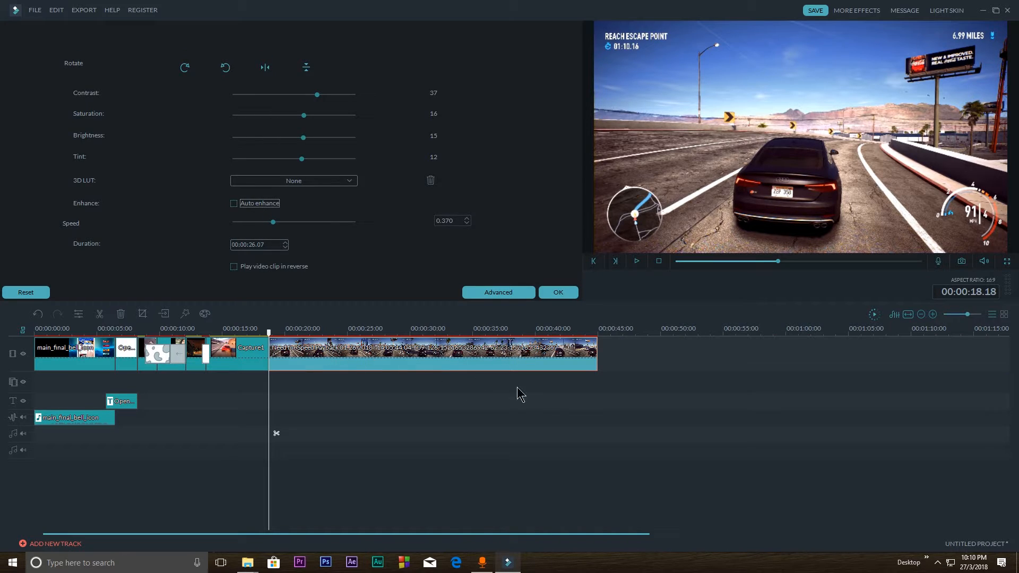
{"action": "left_click_drag", "start_coordinate": [271, 227], "coordinate": [295, 222]}
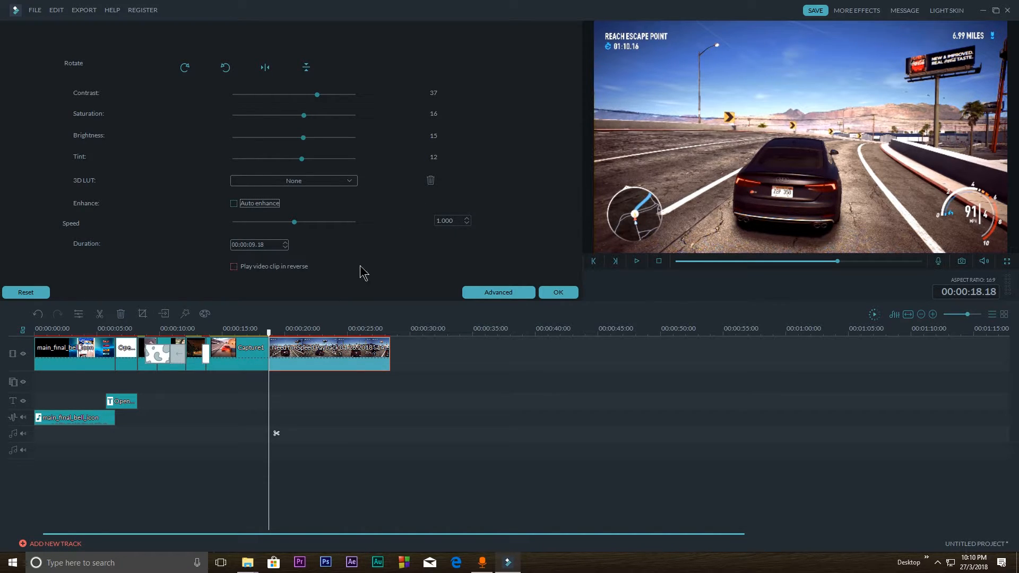
Check the clip's advanced settings and accept the clip edits
{"action": "left_click", "coordinate": [498, 292]}
{"action": "left_click", "coordinate": [572, 295]}
Overlay Element Love 1 on the Need for Speed Payback clip, shrink it toward the upper part of the picture, and play it
{"action": "left_click_drag", "start_coordinate": [264, 243], "coordinate": [329, 380]}
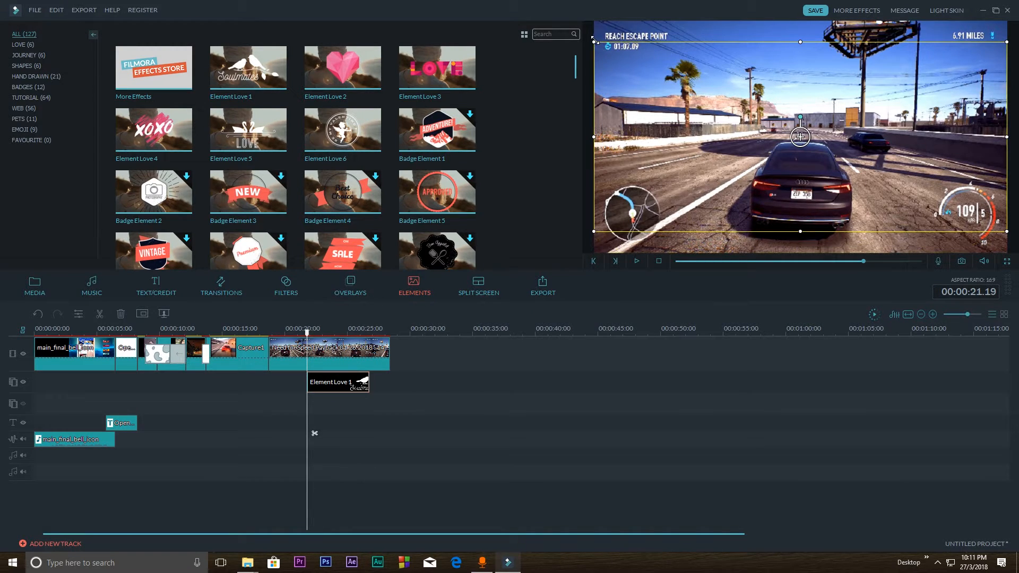
{"action": "left_click_drag", "start_coordinate": [595, 41], "coordinate": [738, 107]}
{"action": "left_click_drag", "start_coordinate": [828, 179], "coordinate": [714, 136]}
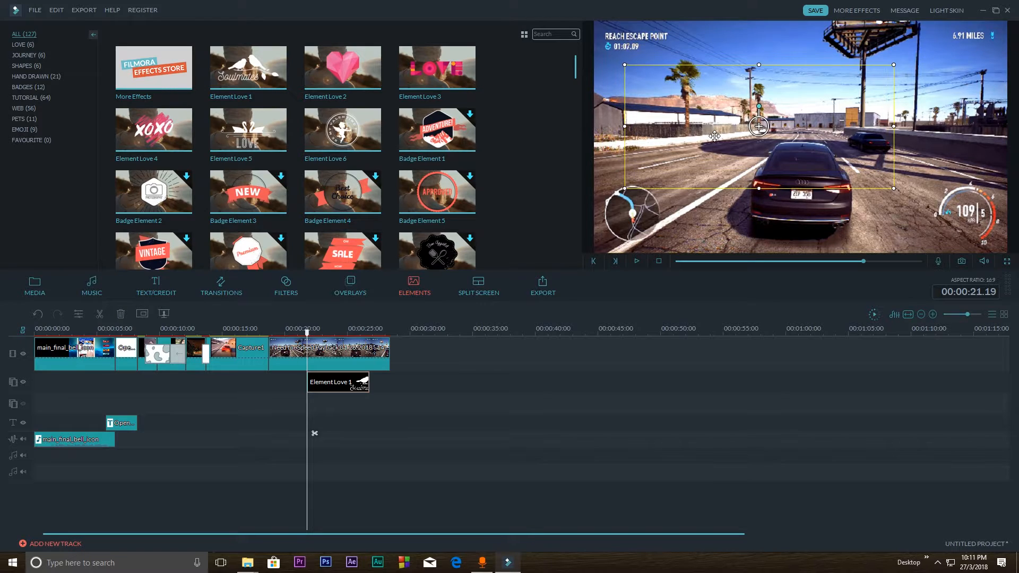
{"action": "left_click_drag", "start_coordinate": [624, 189], "coordinate": [731, 139]}
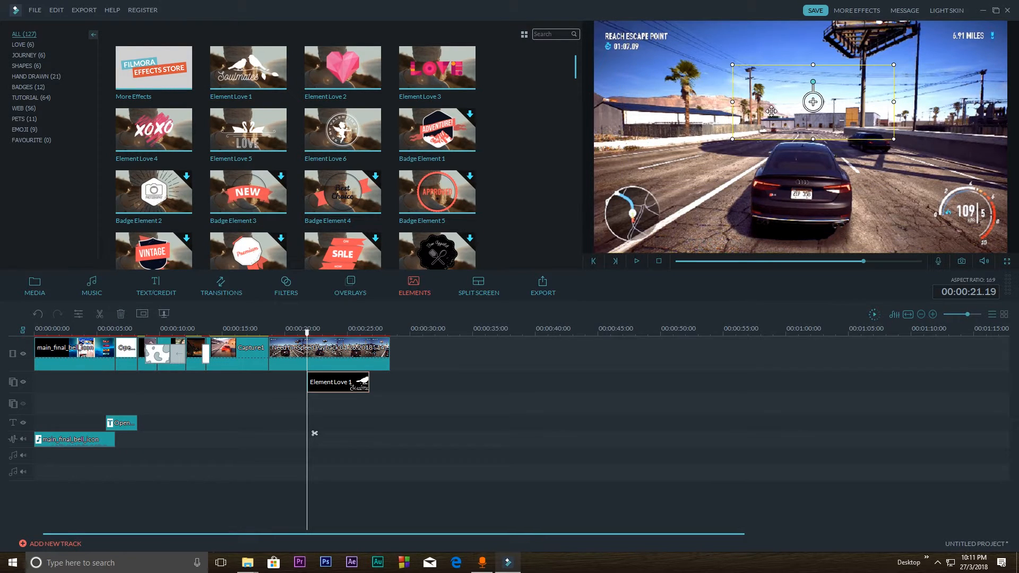
{"action": "left_click_drag", "start_coordinate": [772, 111], "coordinate": [715, 91]}
{"action": "left_click_drag", "start_coordinate": [779, 79], "coordinate": [768, 79]}
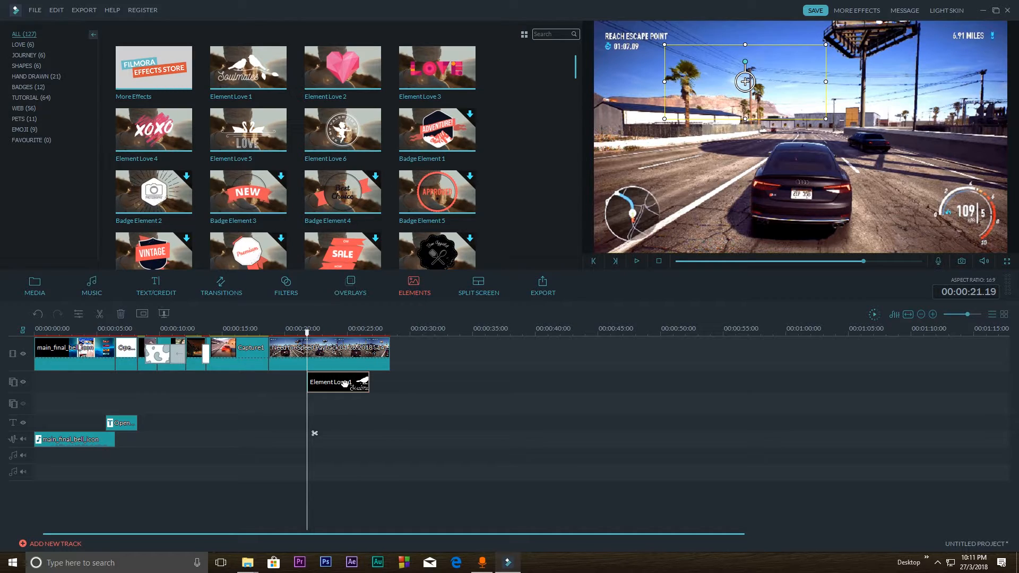
{"action": "key", "text": "space"}
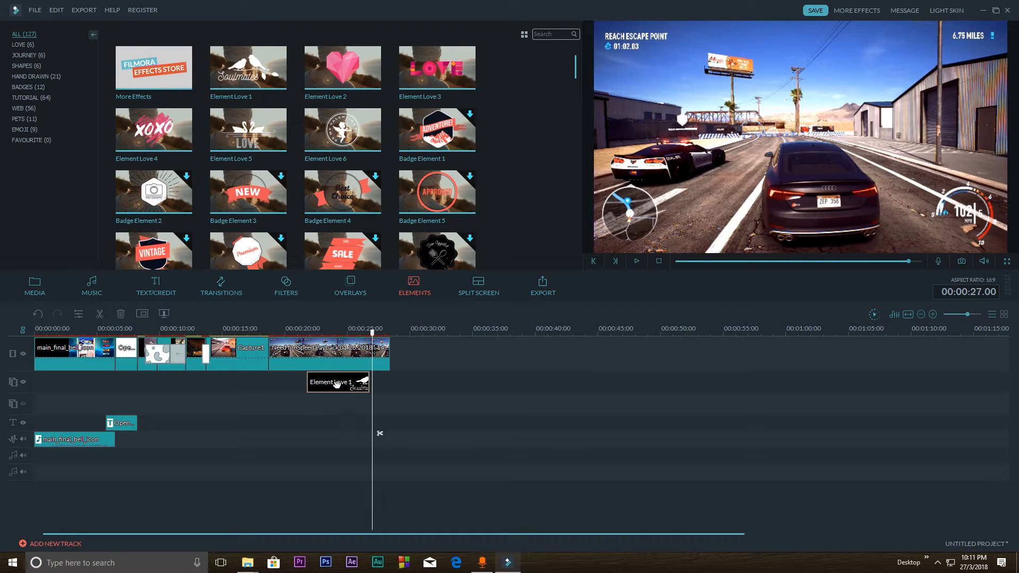
Replace Element Love 1 with Element Love 2 at 00:00:22.00 and try the diamond mask in its advanced edit
{"action": "key", "text": "Delete"}
{"action": "left_click_drag", "start_coordinate": [331, 65], "coordinate": [326, 382]}
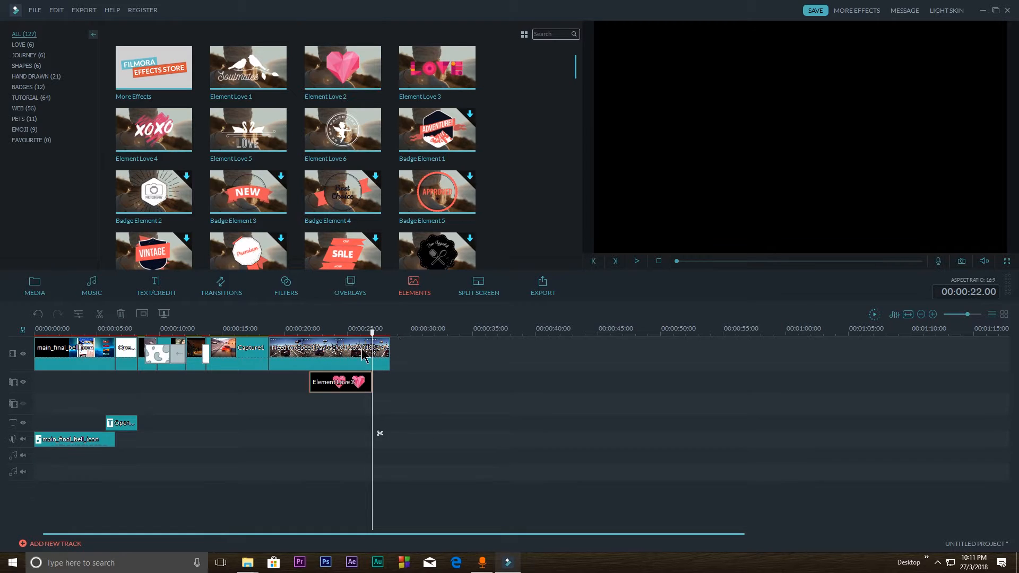
{"action": "right_click", "coordinate": [332, 384]}
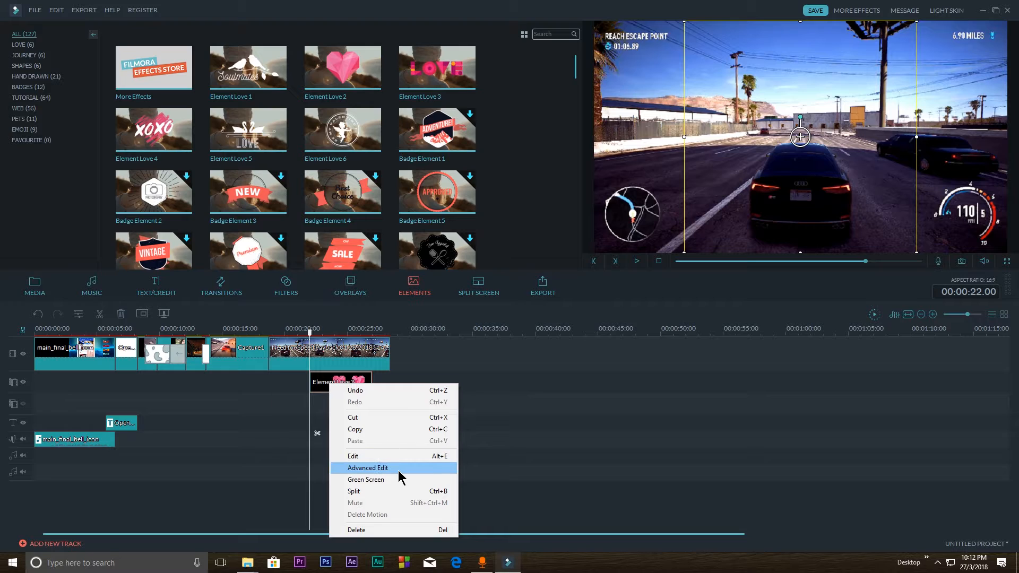
{"action": "left_click", "coordinate": [316, 384]}
{"action": "right_click", "coordinate": [349, 384]}
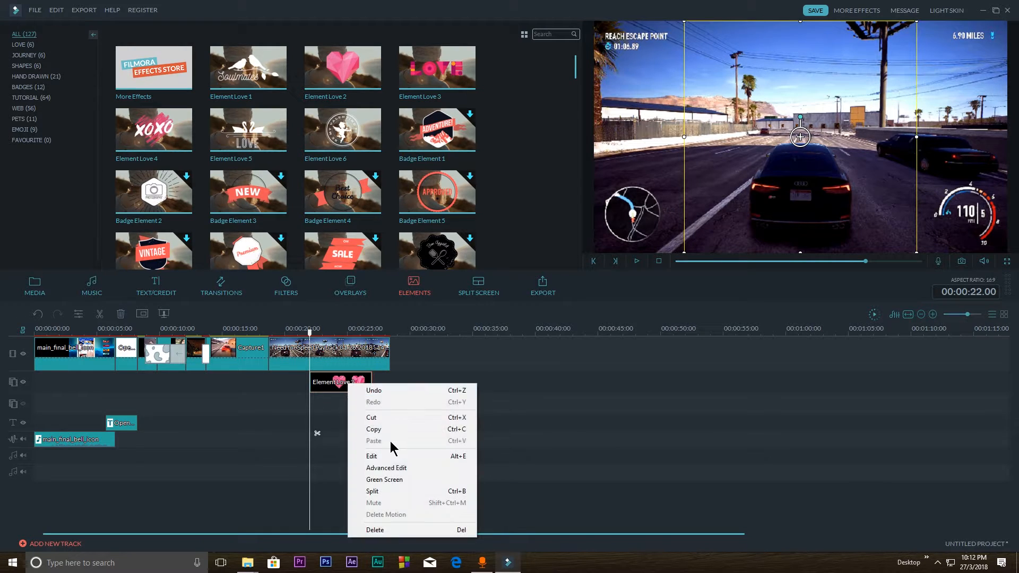
{"action": "left_click", "coordinate": [391, 473]}
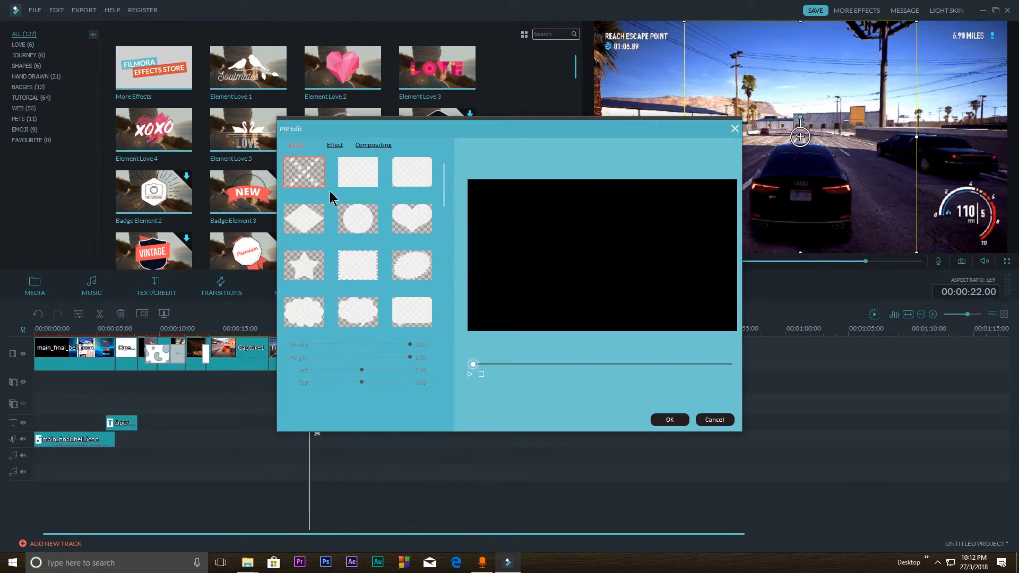
{"action": "left_click", "coordinate": [305, 223]}
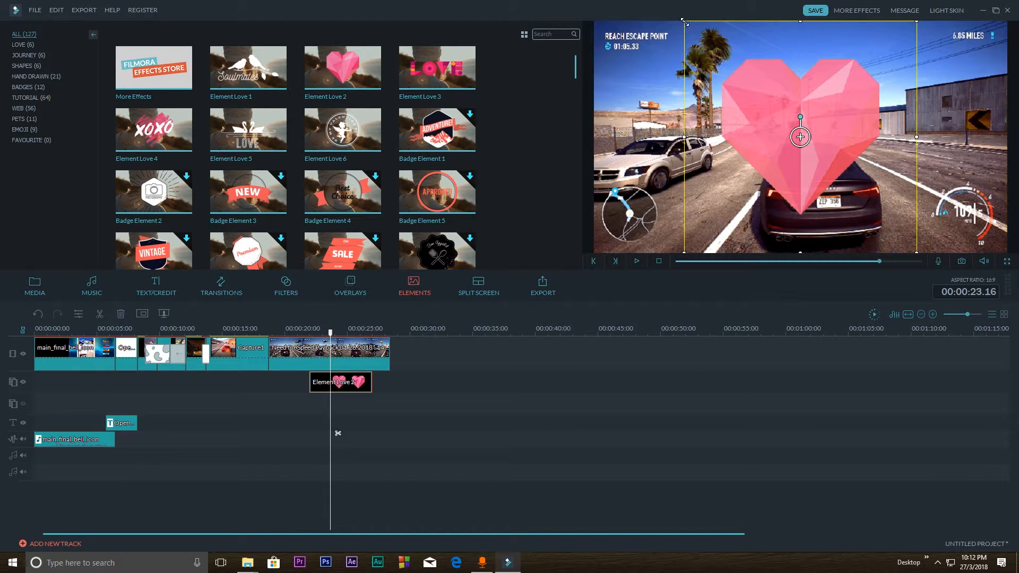
Shrink the heart element, move it to the picture's upper right area, and play from just before it
{"action": "left_click_drag", "start_coordinate": [684, 23], "coordinate": [810, 147]}
{"action": "left_click_drag", "start_coordinate": [836, 232], "coordinate": [879, 111]}
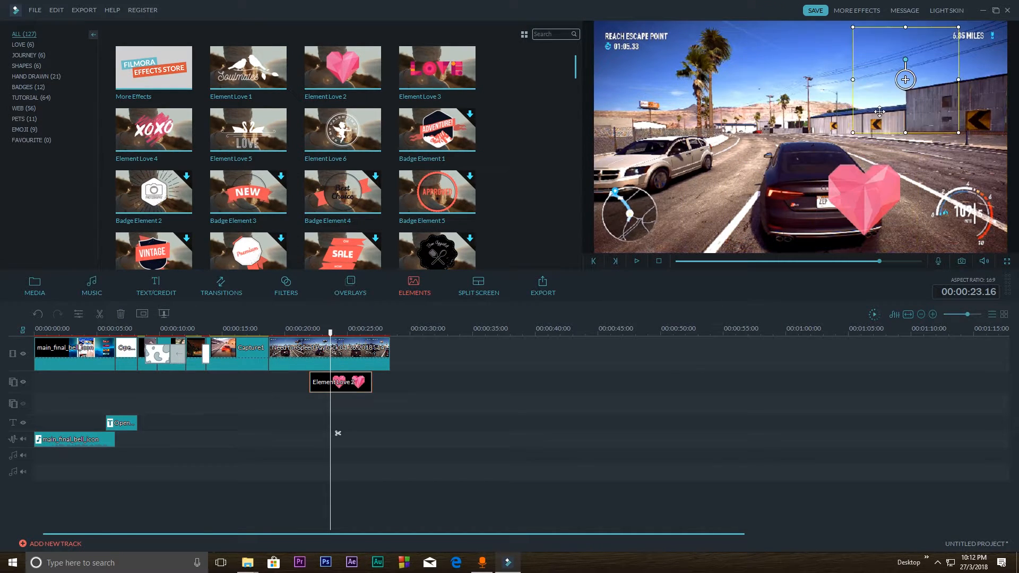
{"action": "left_click_drag", "start_coordinate": [331, 334], "coordinate": [306, 330]}
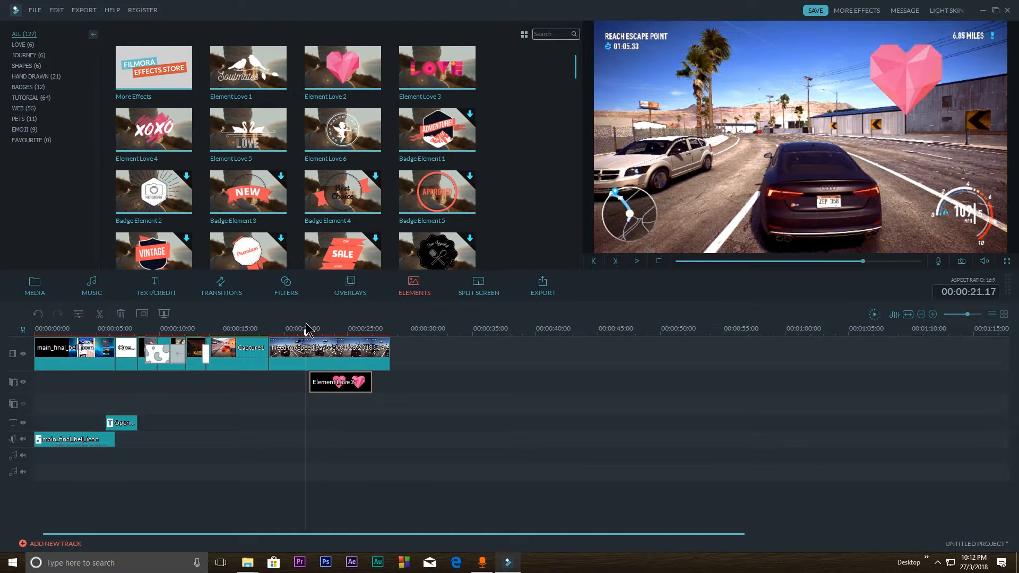
{"action": "key", "text": "space"}
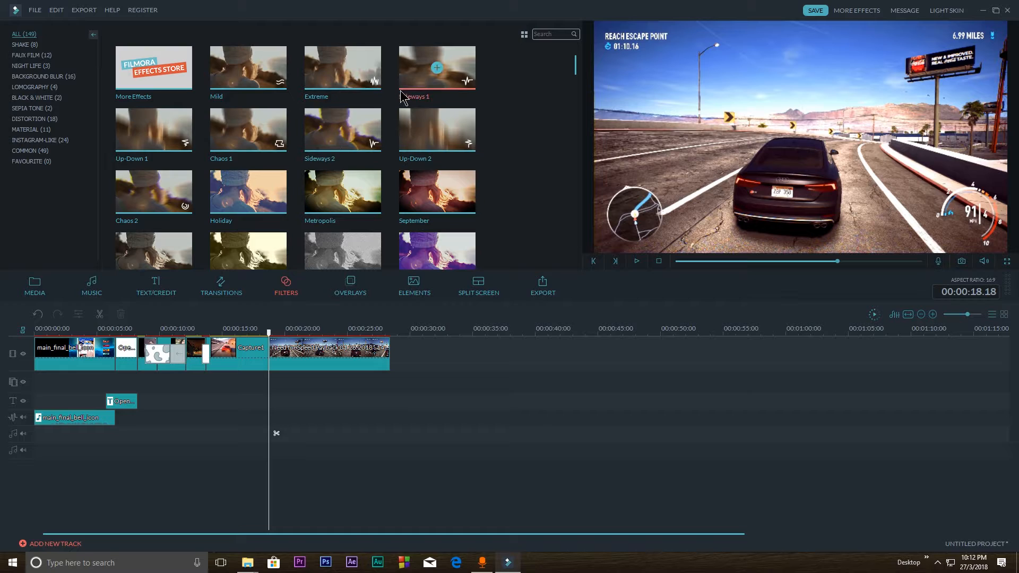
Apply the Sideways 1 filter beneath the Need for Speed Payback clip and play the result
{"action": "mouse_move", "coordinate": [420, 68]}
{"action": "left_click_drag", "start_coordinate": [420, 68], "coordinate": [389, 382]}
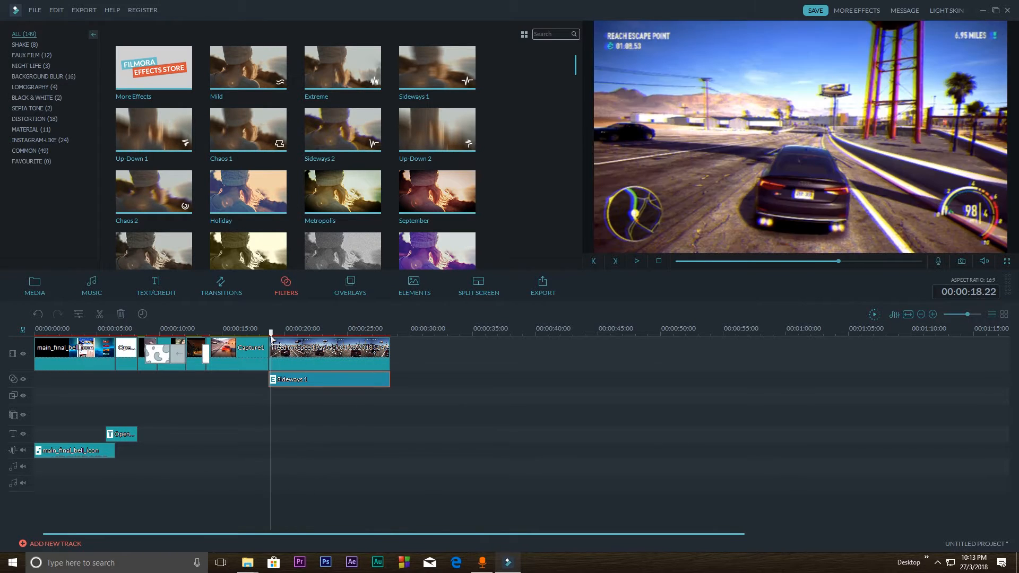
{"action": "key", "text": "space"}
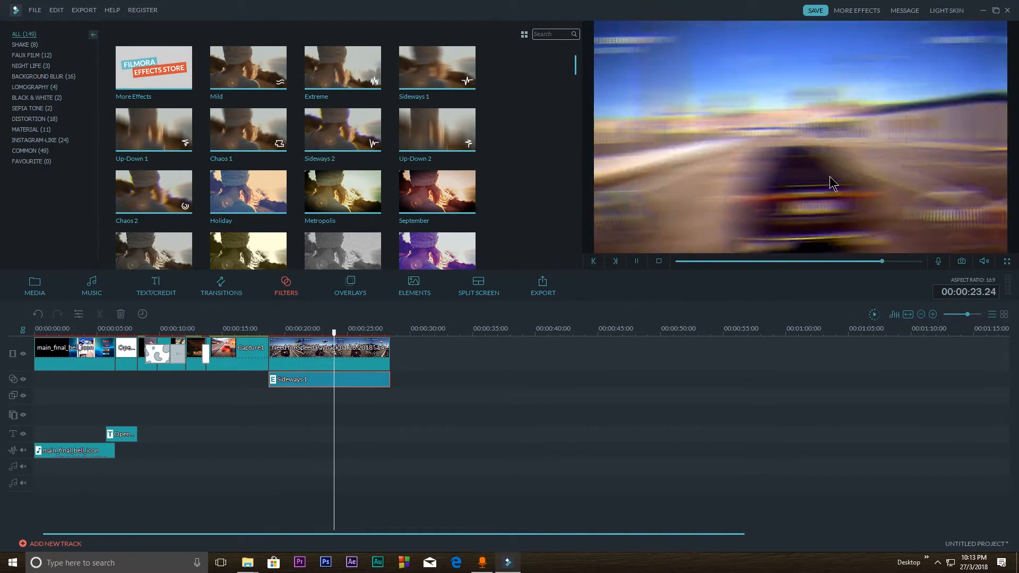
{"action": "key", "text": "space"}
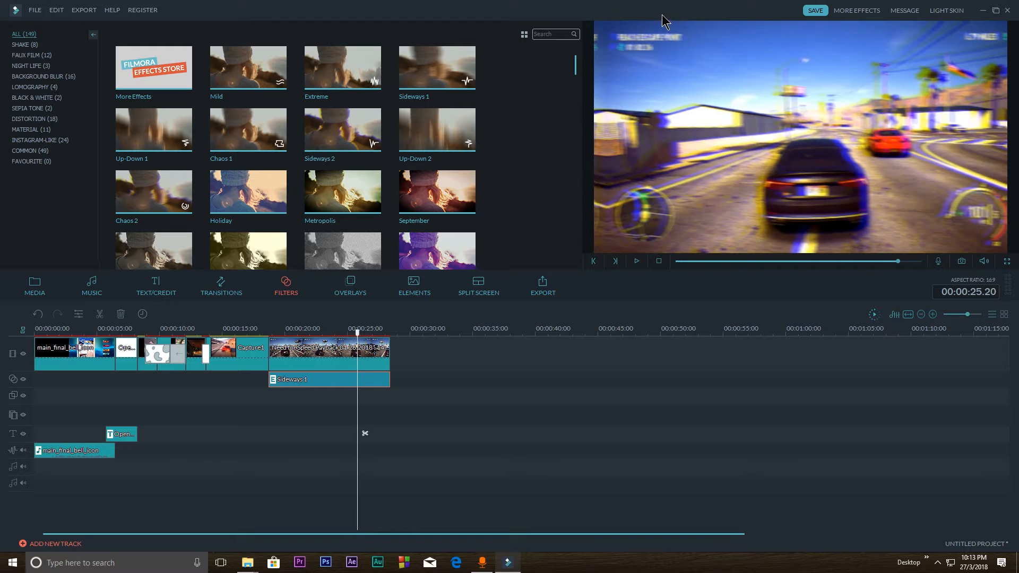
Replace the Sideways 1 filter with the September filter and play the clip from 00:00:21.22
{"action": "left_click_drag", "start_coordinate": [421, 186], "coordinate": [391, 379]}
{"action": "left_click", "coordinate": [325, 379]}
{"action": "key", "text": "Delete"}
{"action": "left_click_drag", "start_coordinate": [391, 334], "coordinate": [310, 333]}
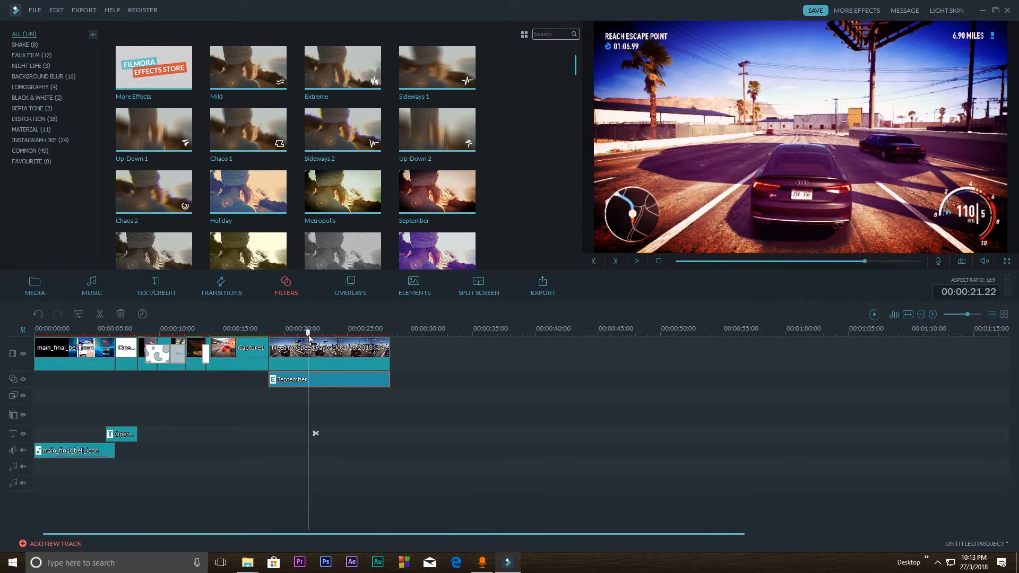
{"action": "key", "text": "space"}
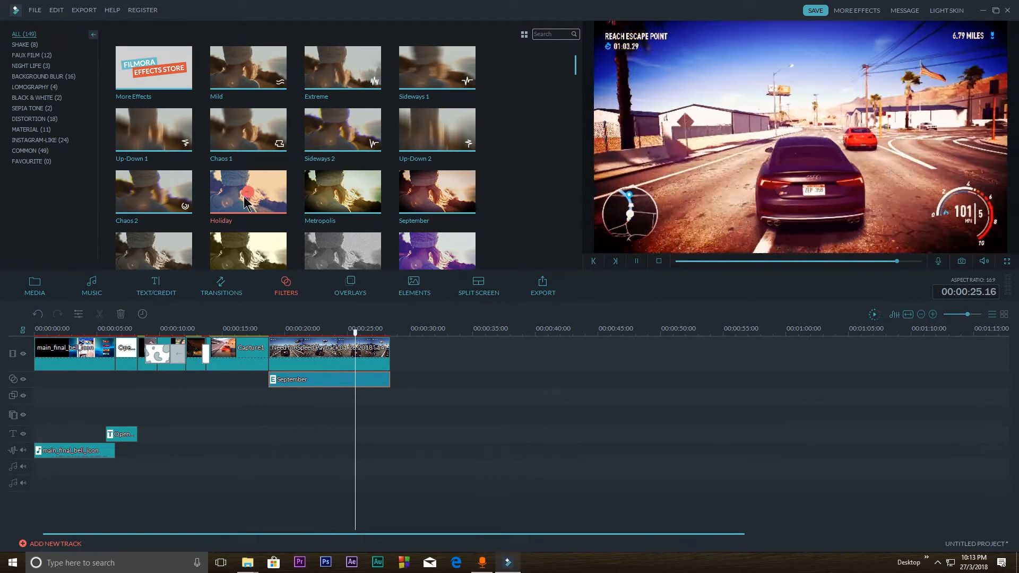
Stop playback and remove the September filter from beneath the Need for Speed Payback clip
{"action": "key", "text": "space"}
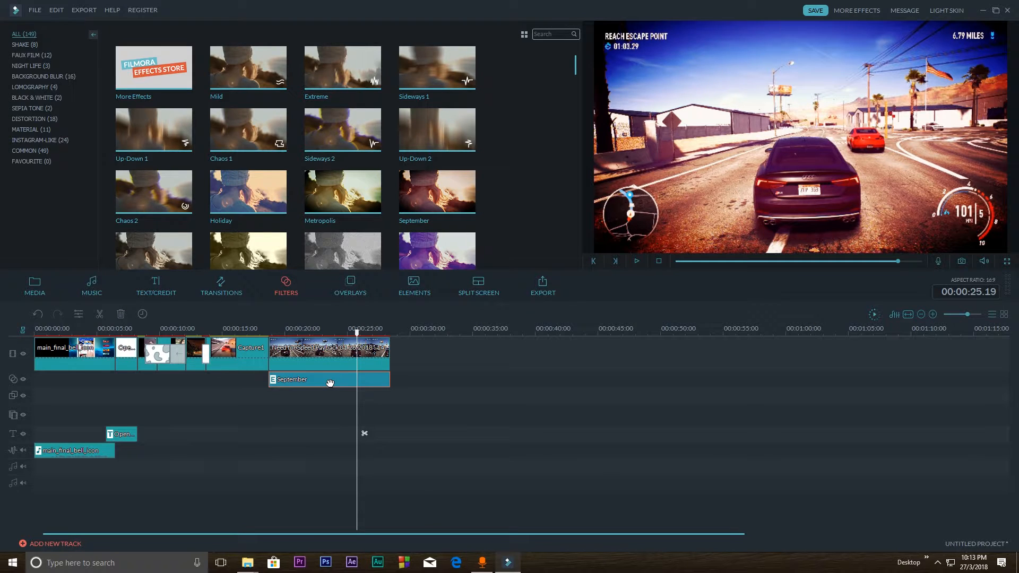
{"action": "key", "text": "Delete"}
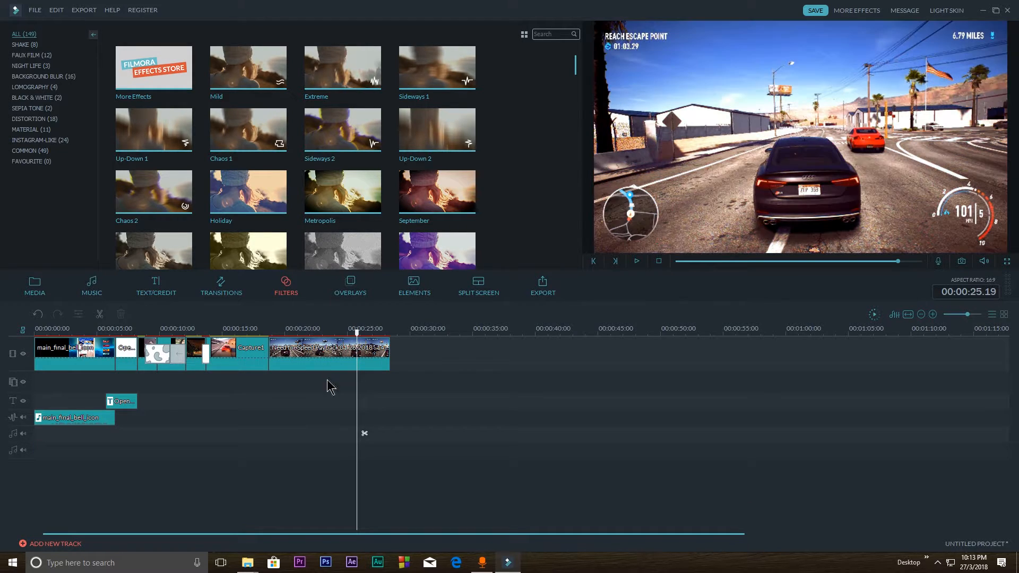
Apply the Cinema 21:9 overlay beneath the Need for Speed Payback clip, extend it to the clip's end, and preview it
{"action": "left_click", "coordinate": [349, 285]}
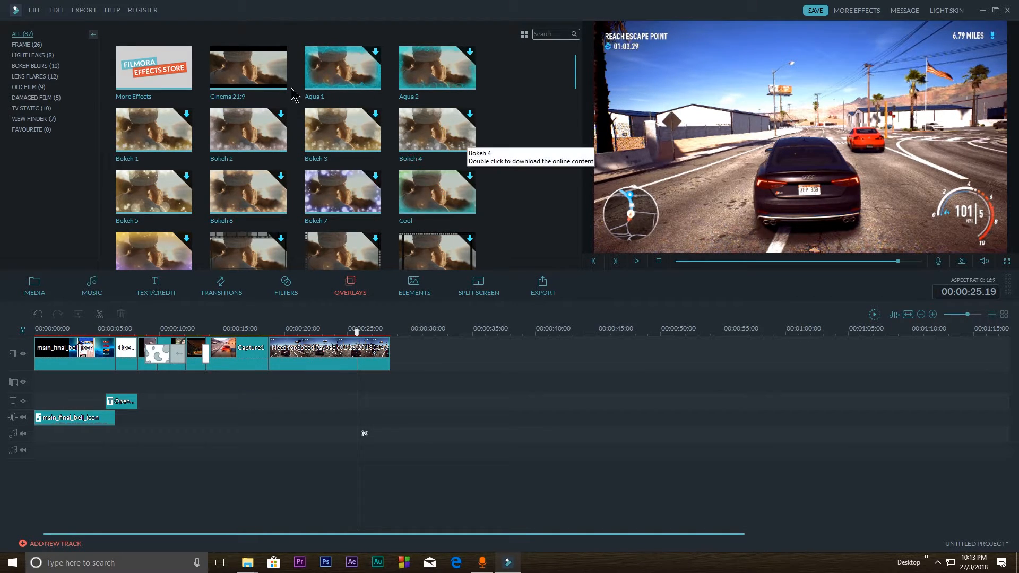
{"action": "left_click_drag", "start_coordinate": [221, 77], "coordinate": [391, 378]}
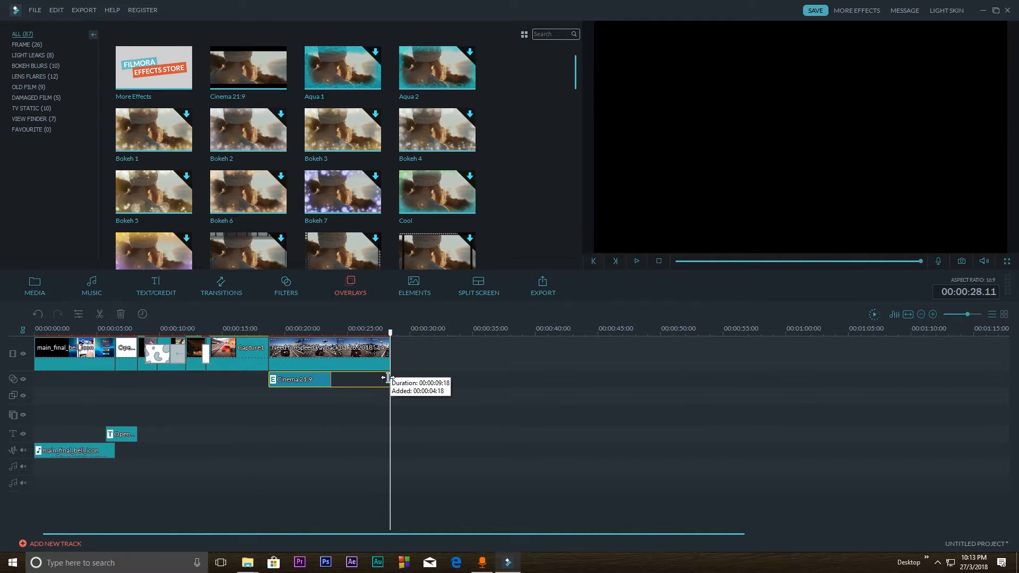
{"action": "left_click_drag", "start_coordinate": [315, 340], "coordinate": [342, 353]}
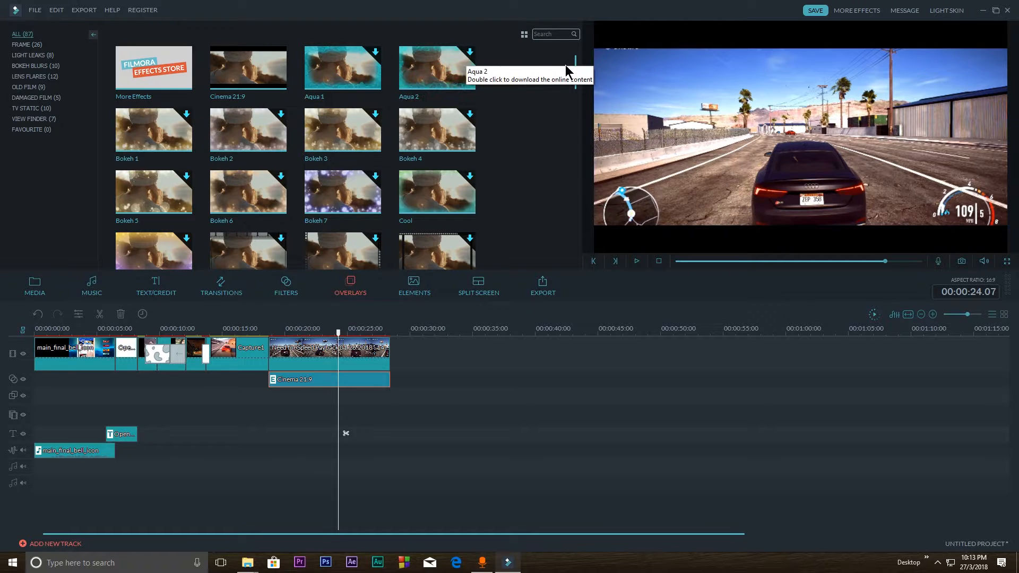
Browse the available overlays and delete the Cinema 21:9 overlay from the timeline
{"action": "left_click_drag", "start_coordinate": [579, 71], "coordinate": [576, 149]}
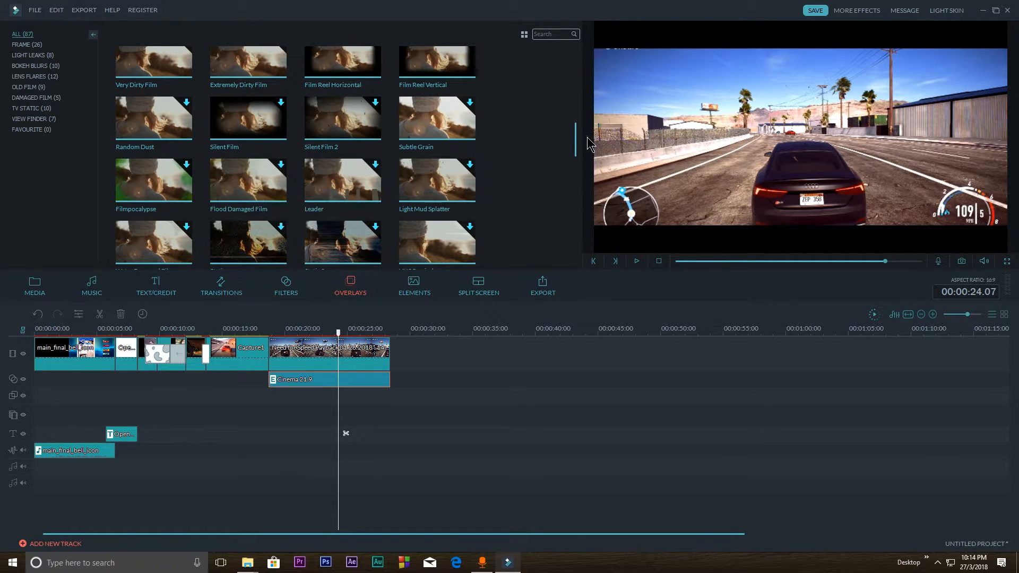
{"action": "left_click_drag", "start_coordinate": [576, 149], "coordinate": [577, 72]}
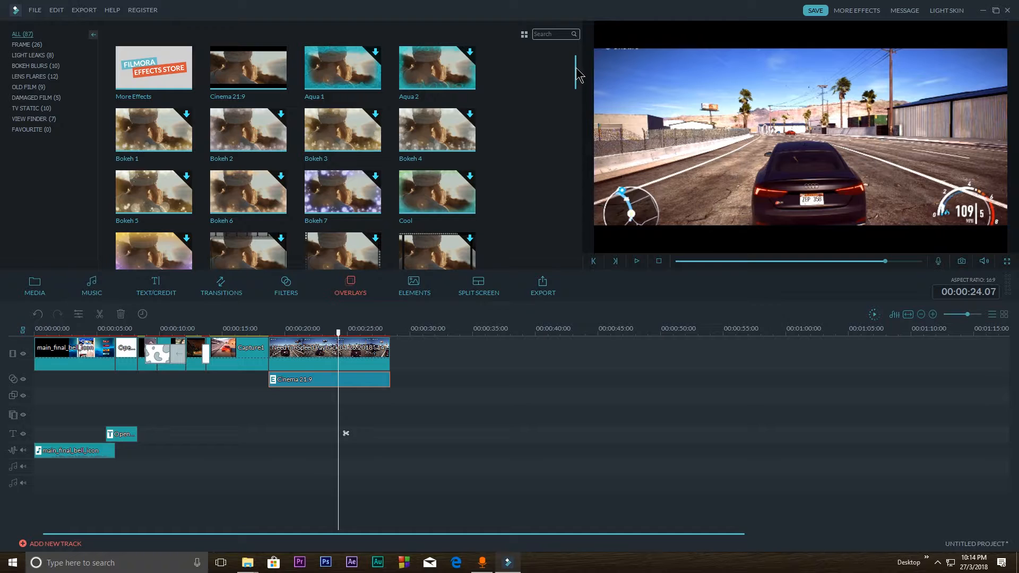
{"action": "left_click_drag", "start_coordinate": [578, 74], "coordinate": [580, 51]}
{"action": "key", "text": "Delete"}
{"action": "left_click", "coordinate": [287, 286]}
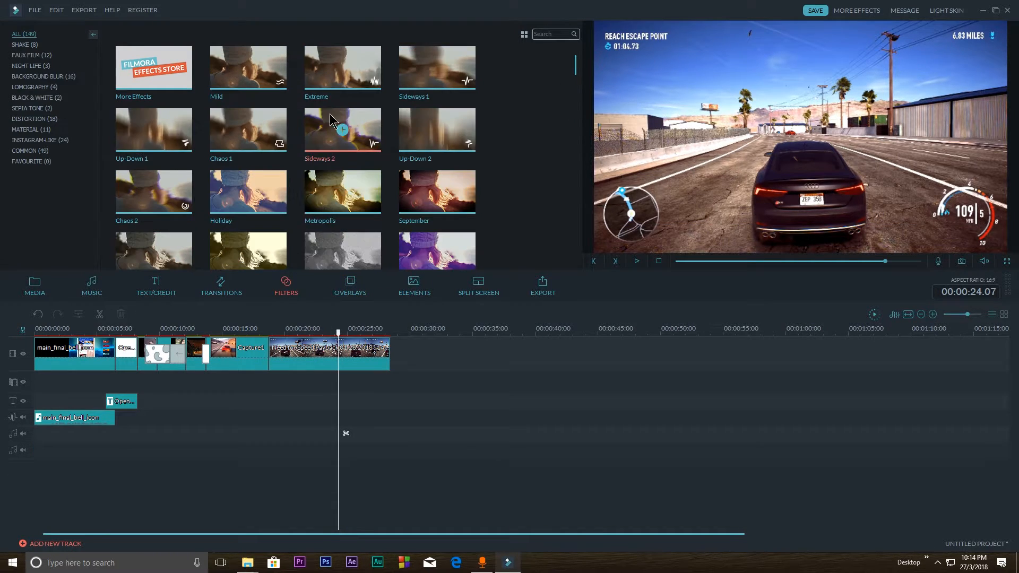
{"action": "left_click", "coordinate": [418, 289]}
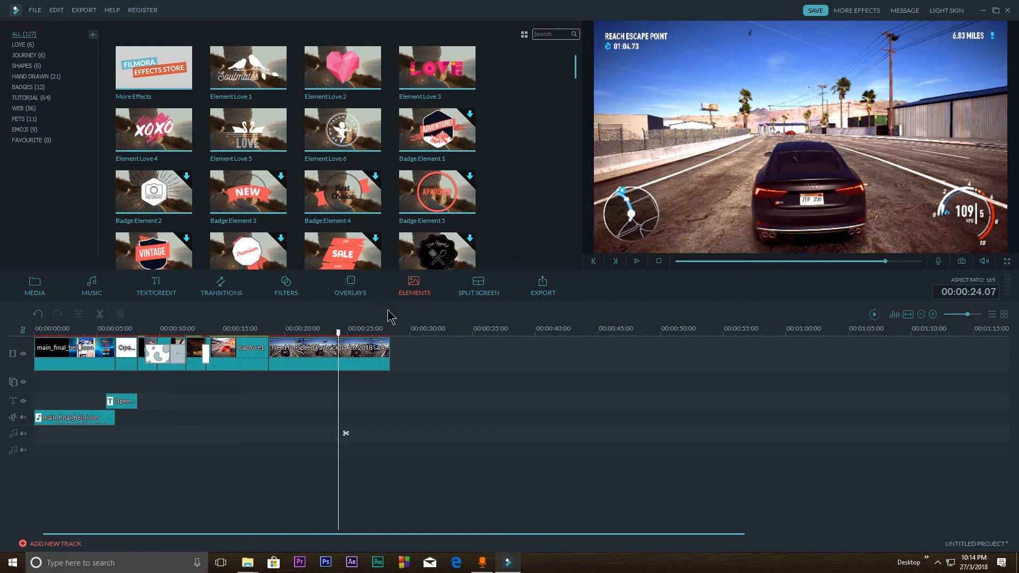
{"action": "left_click", "coordinate": [365, 289]}
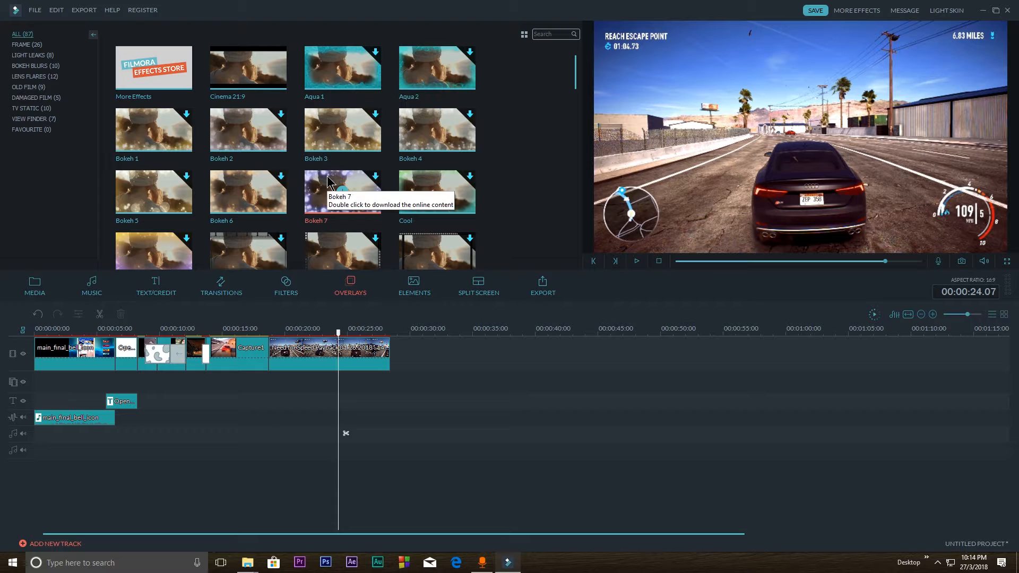
{"action": "left_click", "coordinate": [294, 289]}
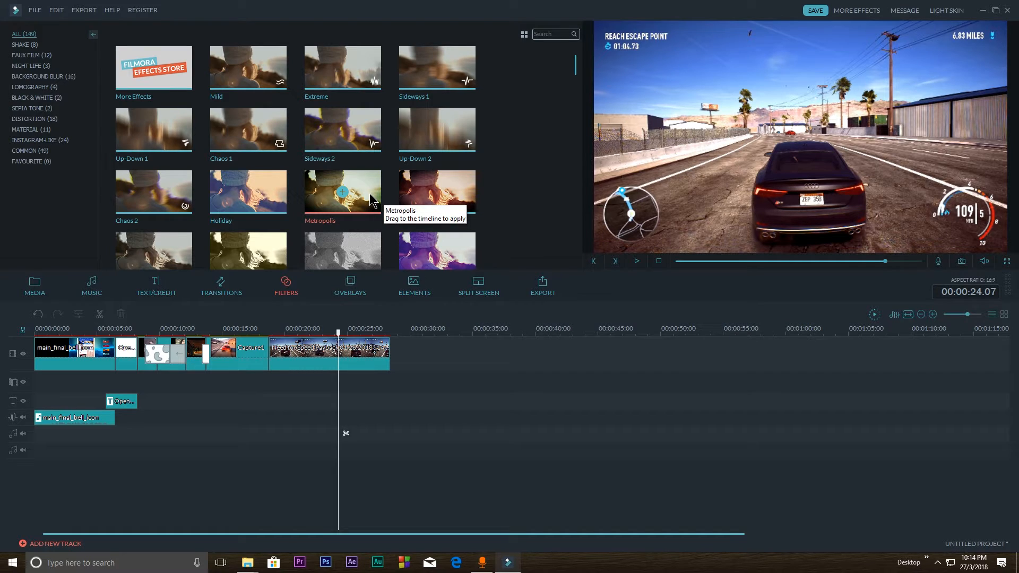
Add the Blind_1 transition between the Capture1 and Need for Speed Payback clips
{"action": "left_click", "coordinate": [221, 286]}
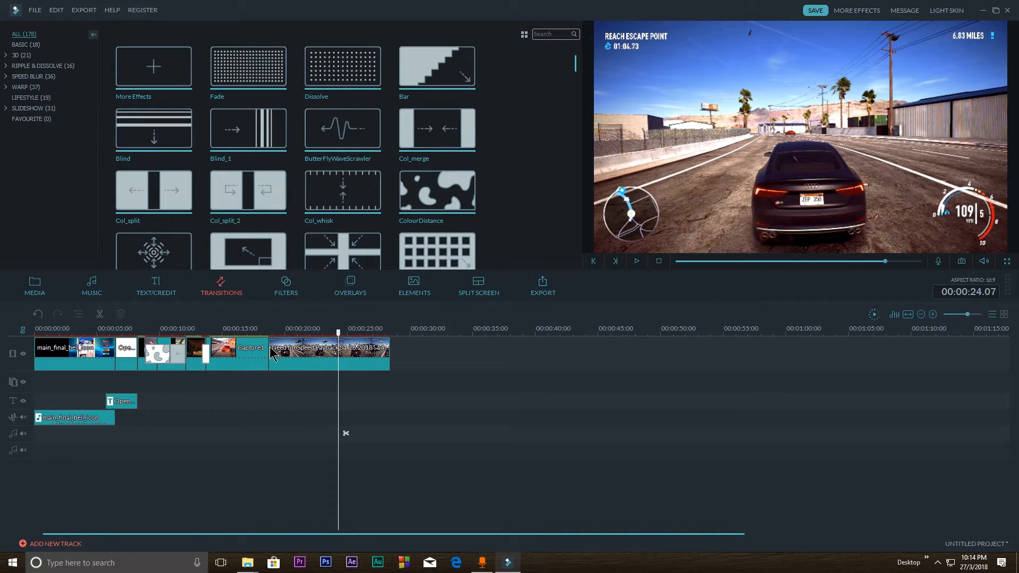
{"action": "left_click_drag", "start_coordinate": [338, 333], "coordinate": [246, 333]}
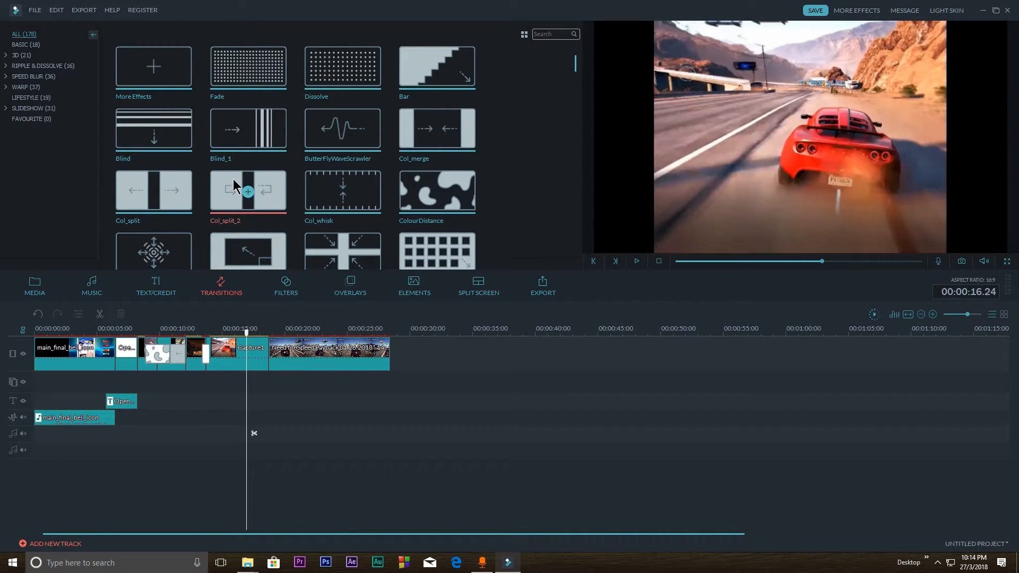
{"action": "mouse_move", "coordinate": [240, 134]}
{"action": "left_click_drag", "start_coordinate": [240, 133], "coordinate": [268, 354]}
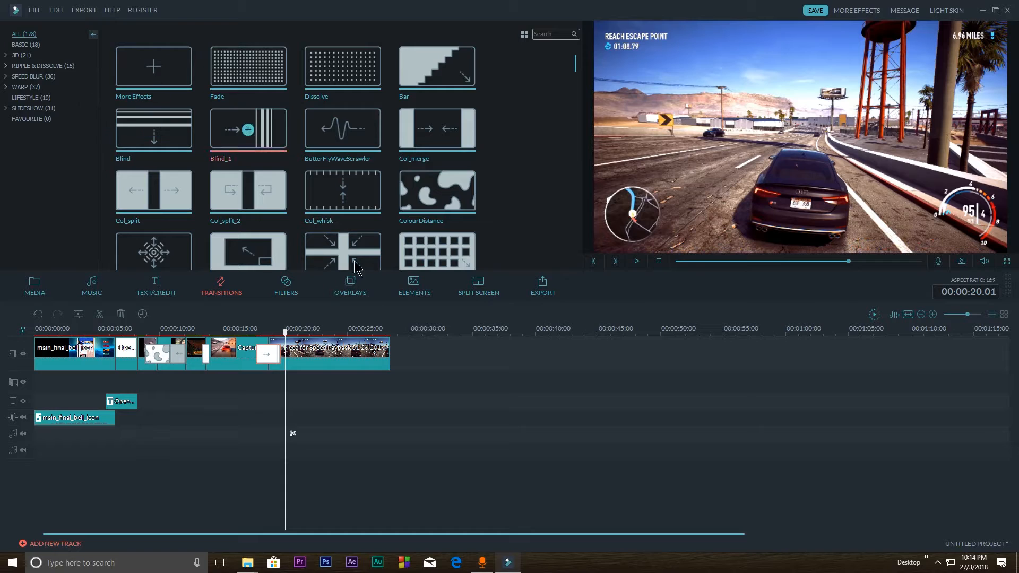
Place the Drift - Drift music on an audio track, starting where the Need for Speed Payback clip begins
{"action": "left_click", "coordinate": [96, 288]}
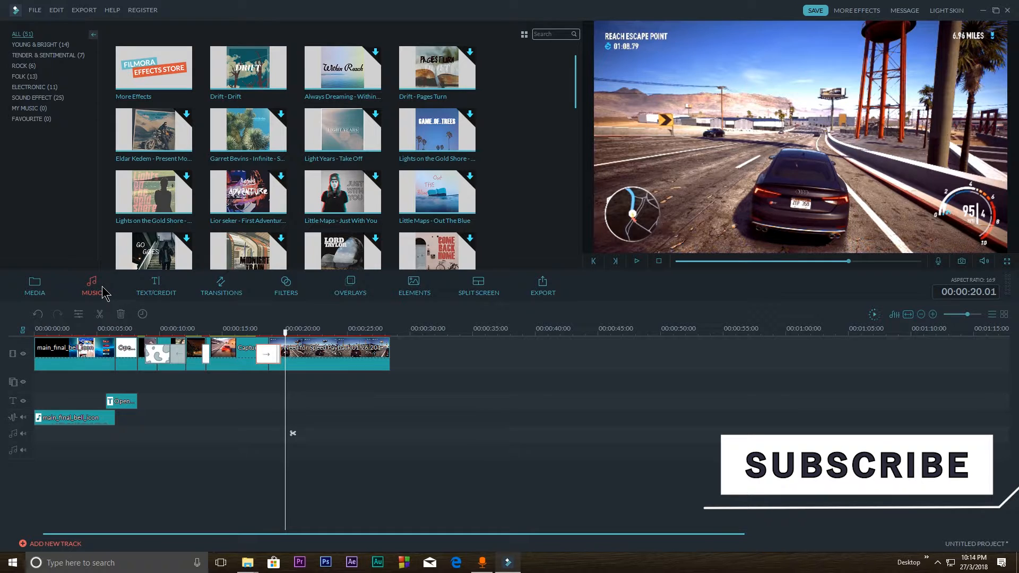
{"action": "left_click", "coordinate": [236, 66]}
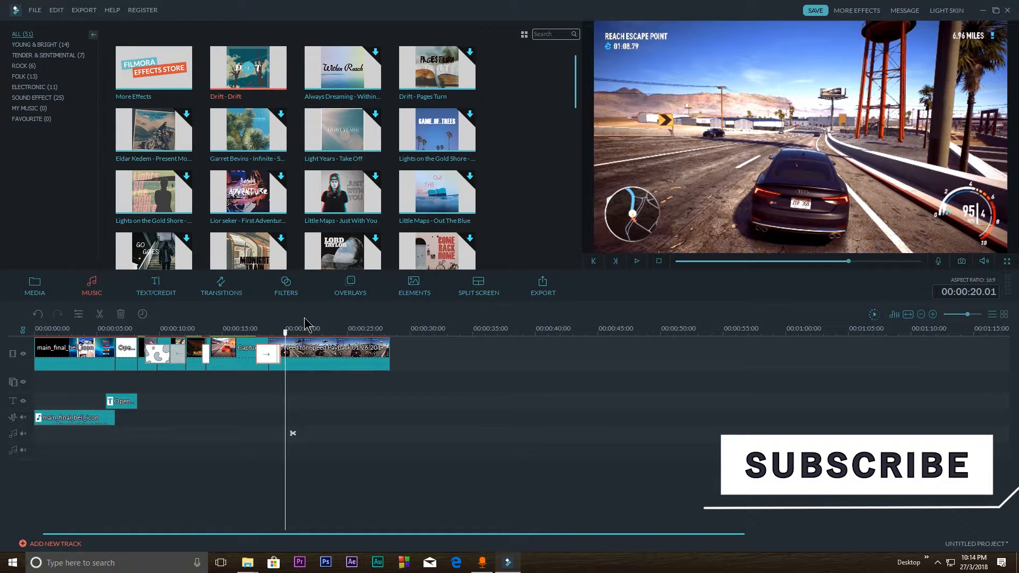
{"action": "left_click_drag", "start_coordinate": [305, 322], "coordinate": [274, 359]}
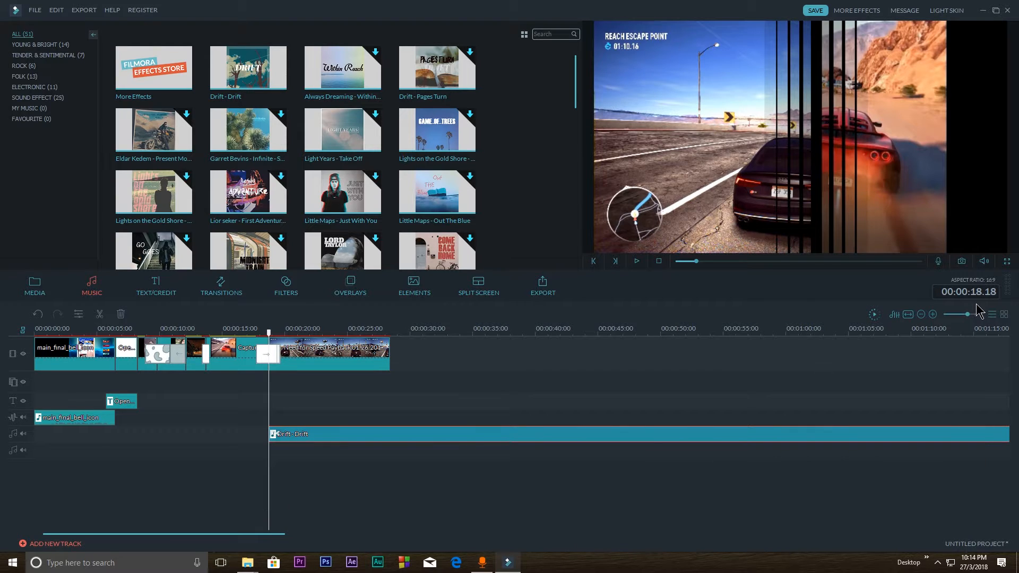
Split the Drift music at the end of the video, 00:00:28.11, and delete the excess portion
{"action": "left_click", "coordinate": [979, 314]}
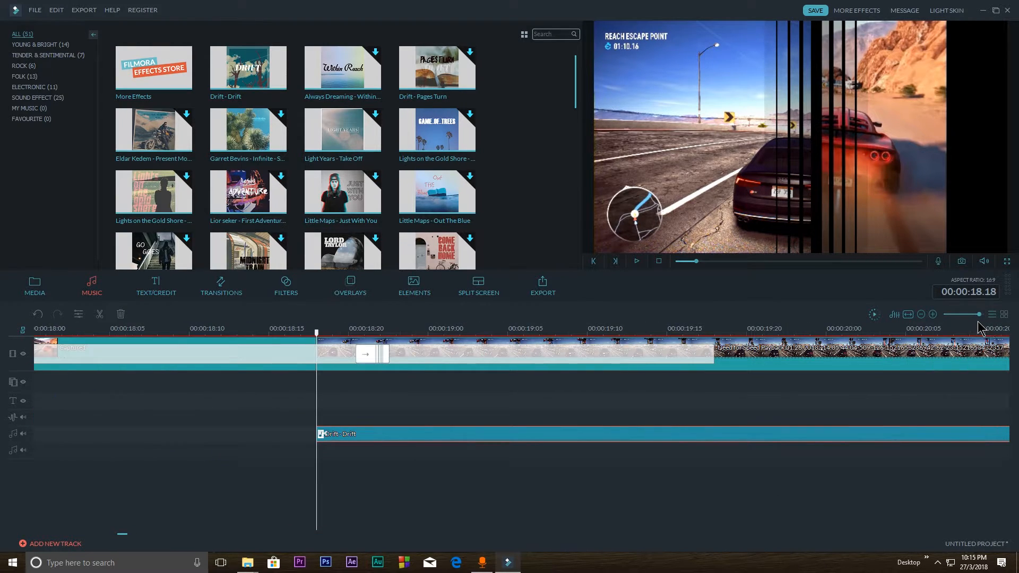
{"action": "left_click_drag", "start_coordinate": [979, 315], "coordinate": [964, 318]}
{"action": "left_click_drag", "start_coordinate": [790, 436], "coordinate": [129, 434]}
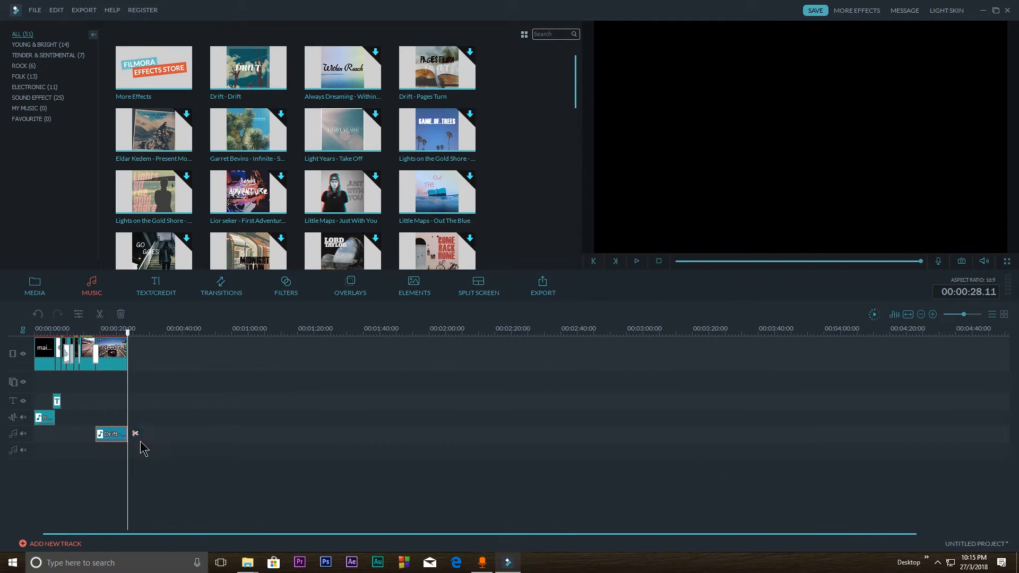
{"action": "left_click", "coordinate": [136, 434]}
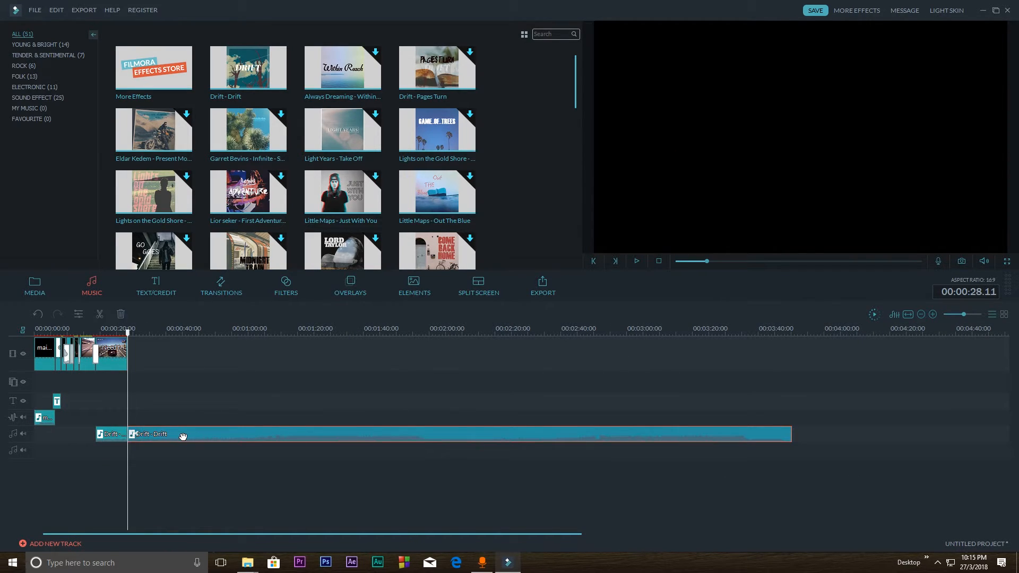
{"action": "key", "text": "Delete"}
Play the Need for Speed Payback clip with the Drift music from 00:00:18.18
{"action": "left_click_drag", "start_coordinate": [964, 315], "coordinate": [969, 324]}
{"action": "left_click", "coordinate": [278, 331]}
{"action": "left_click", "coordinate": [328, 436]}
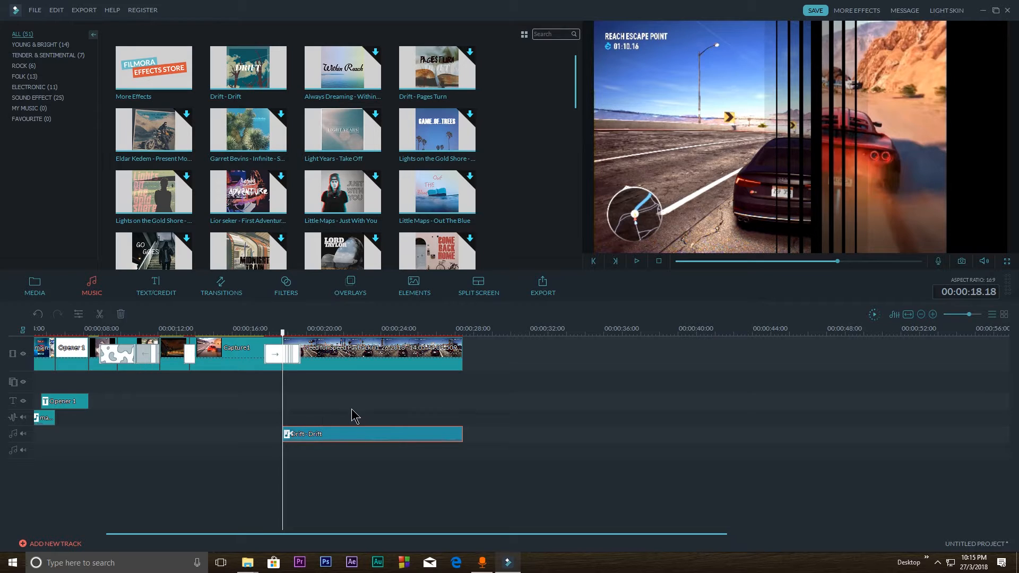
{"action": "key", "text": "space"}
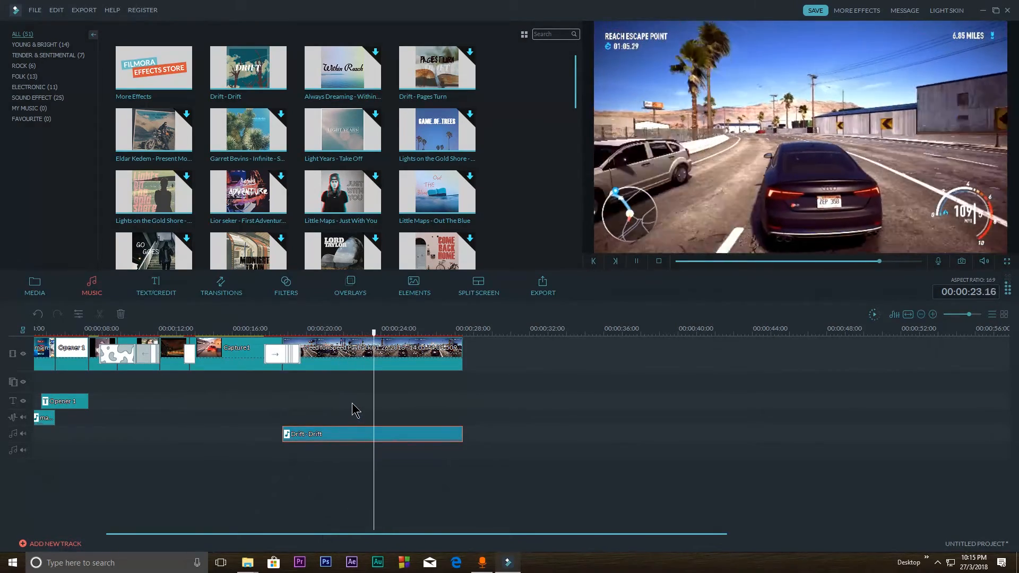
{"action": "key", "text": "space"}
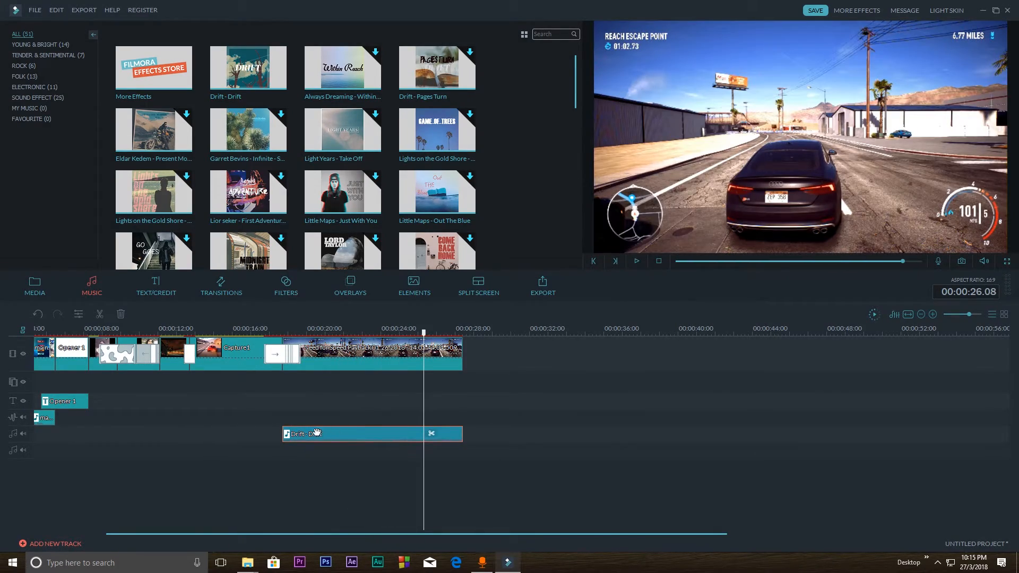
Return to the media library and delete the Drift music from the timeline
{"action": "left_click", "coordinate": [34, 287]}
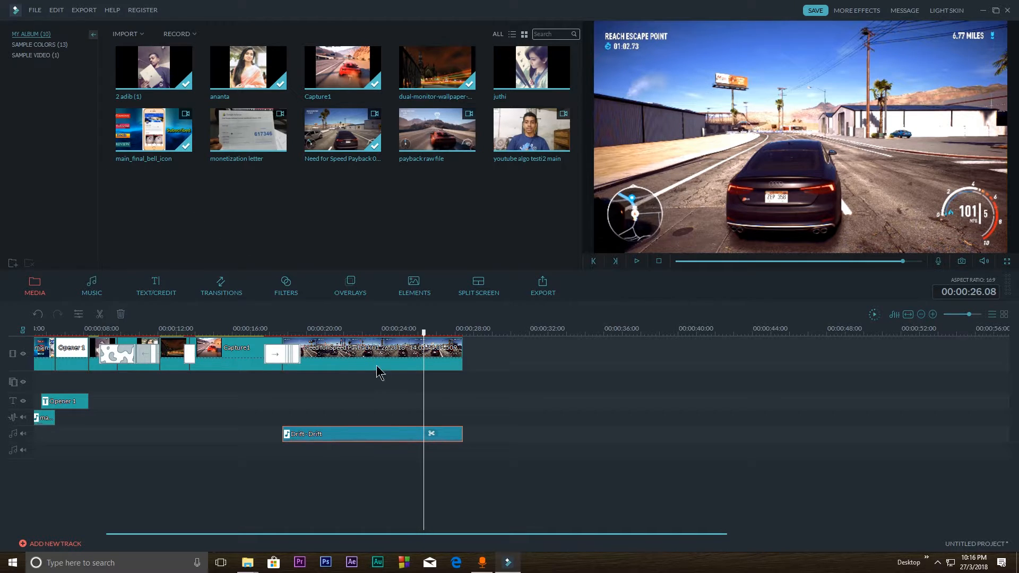
{"action": "left_click_drag", "start_coordinate": [193, 209], "coordinate": [414, 287]}
{"action": "key", "text": "Delete"}
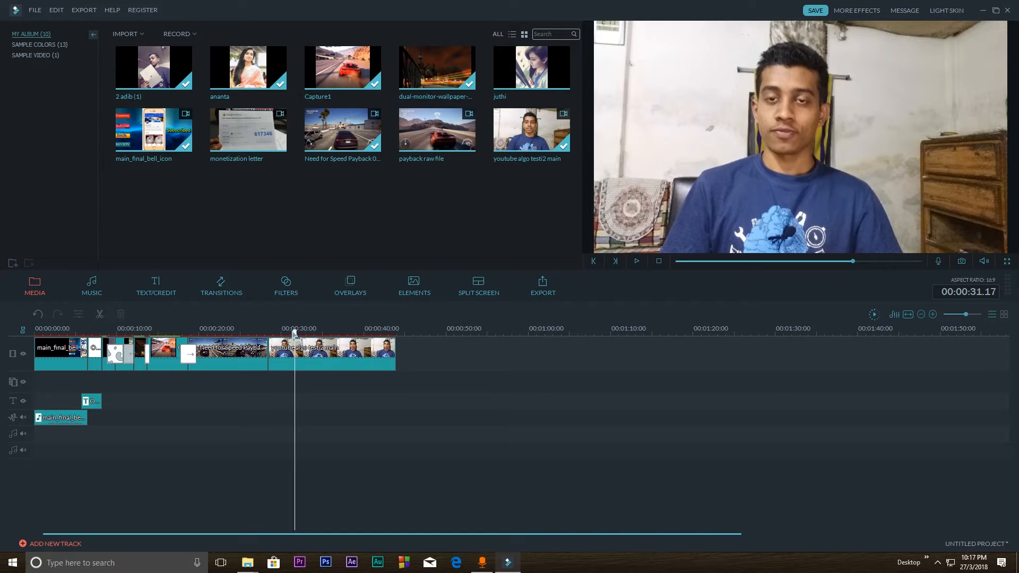
Add the youtube algo testi2 main video after the Need for Speed Payback clip and detach its audio
{"action": "left_click_drag", "start_coordinate": [295, 336], "coordinate": [304, 339]}
{"action": "right_click", "coordinate": [313, 361]}
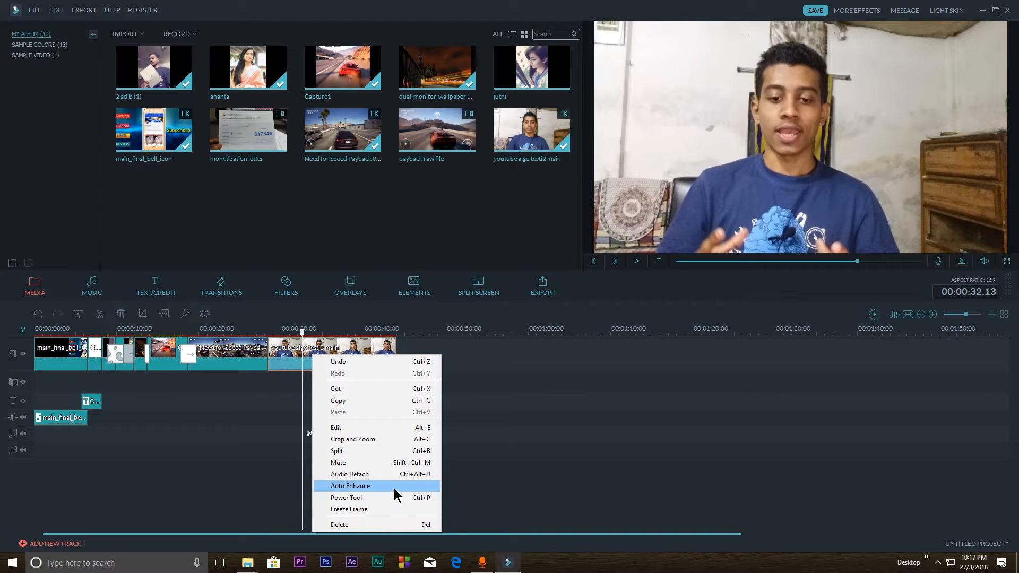
{"action": "left_click", "coordinate": [349, 475]}
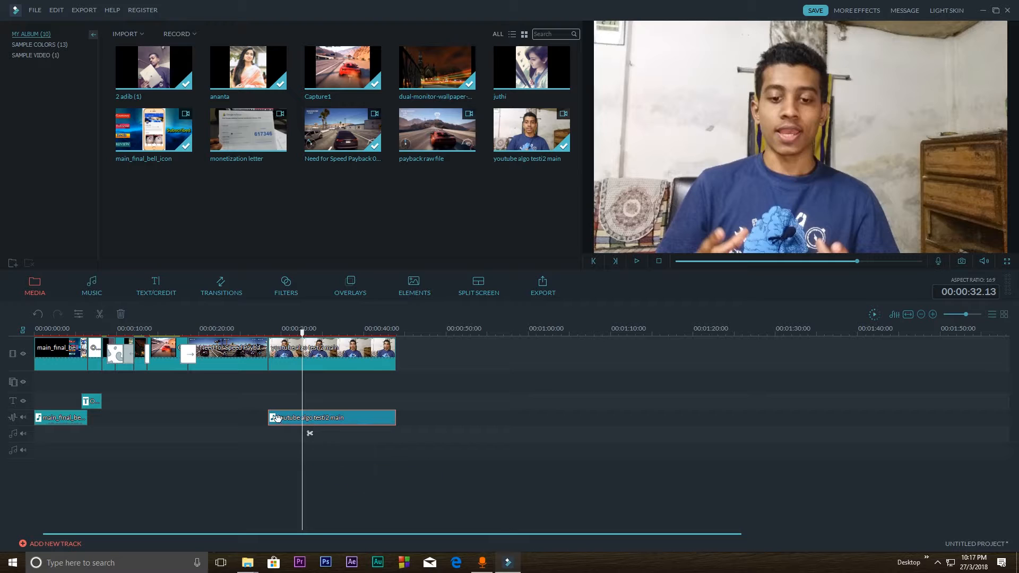
Edit the detached youtube algo testi2 main audio, comparing volume 32 during playback before setting it to 186
{"action": "right_click", "coordinate": [328, 422]}
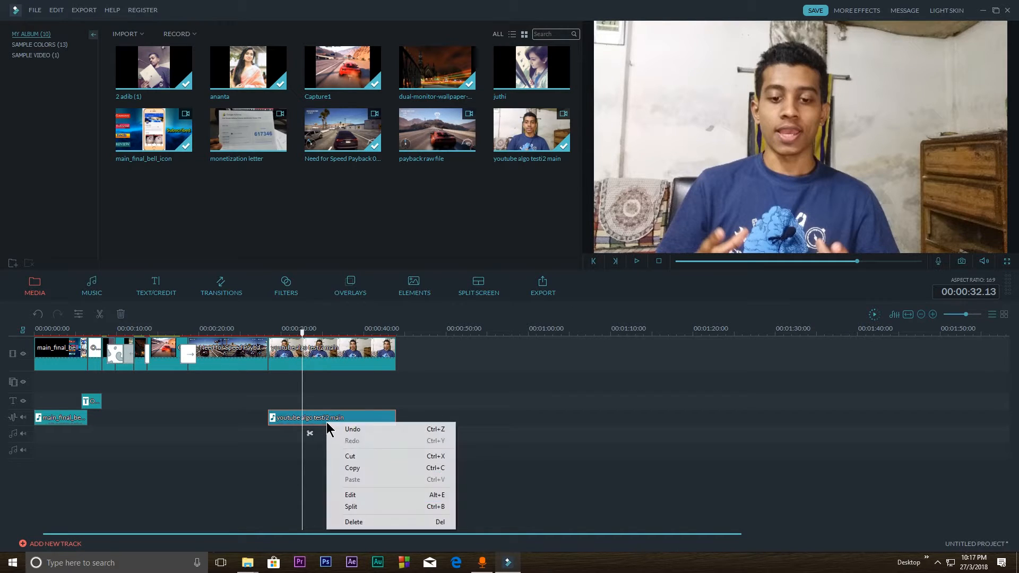
{"action": "left_click", "coordinate": [364, 496]}
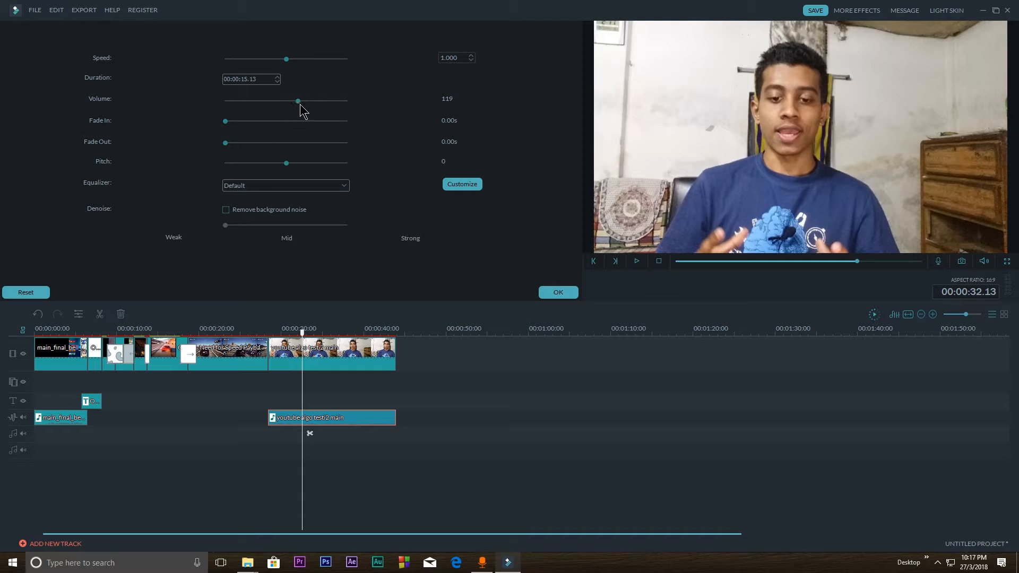
{"action": "left_click_drag", "start_coordinate": [287, 101], "coordinate": [244, 102]}
{"action": "key", "text": "space"}
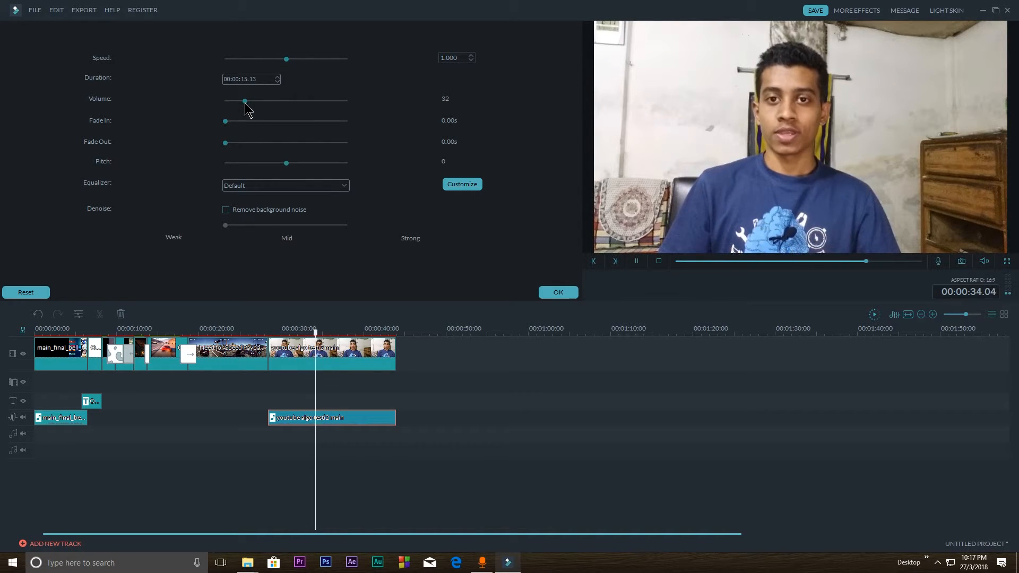
{"action": "left_click_drag", "start_coordinate": [245, 104], "coordinate": [339, 109]}
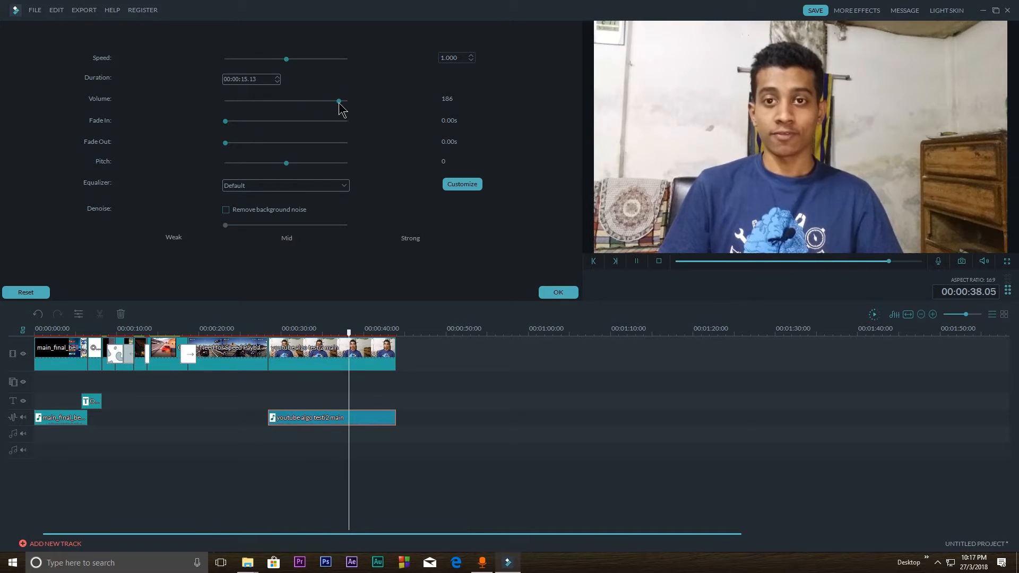
{"action": "key", "text": "space"}
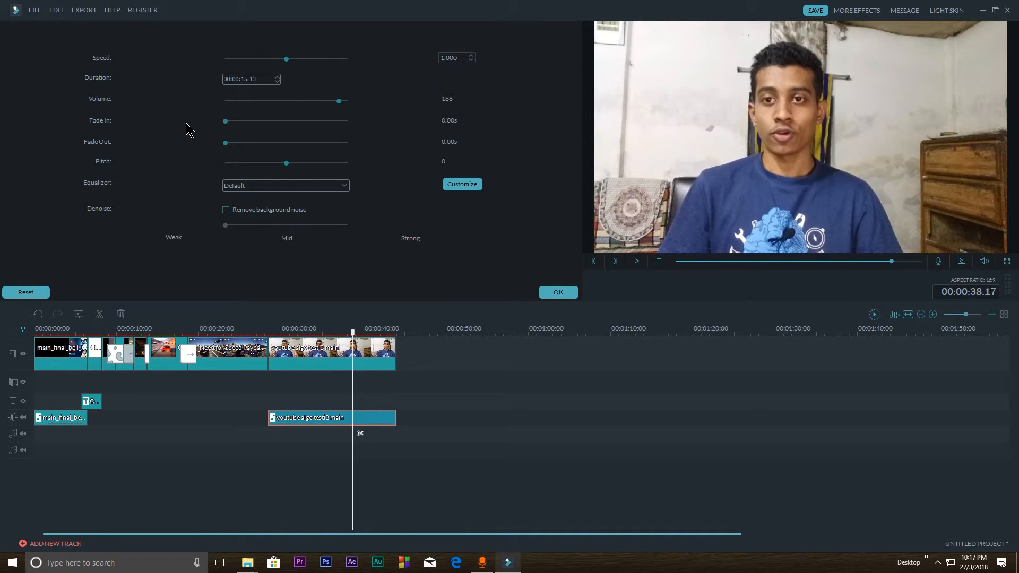
Set the detached audio's fade in to 0.72 s, fade out to 1.24 s, and pitch to 3
{"action": "left_click_drag", "start_coordinate": [225, 122], "coordinate": [301, 164]}
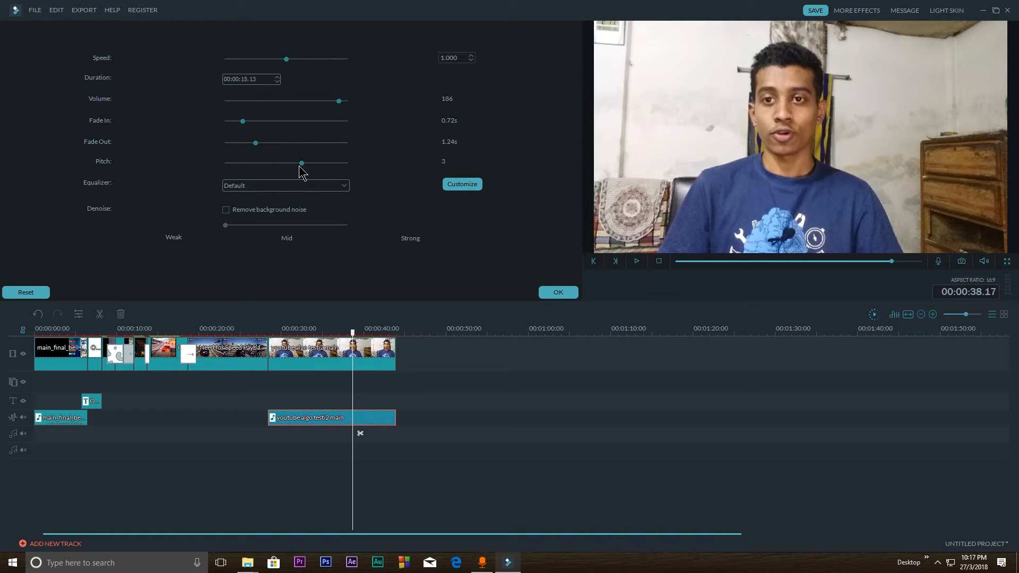
Try the Classic and Pop equalizer presets on the detached audio, and return the equalizer to Default
{"action": "left_click", "coordinate": [237, 185]}
{"action": "left_click", "coordinate": [245, 204]}
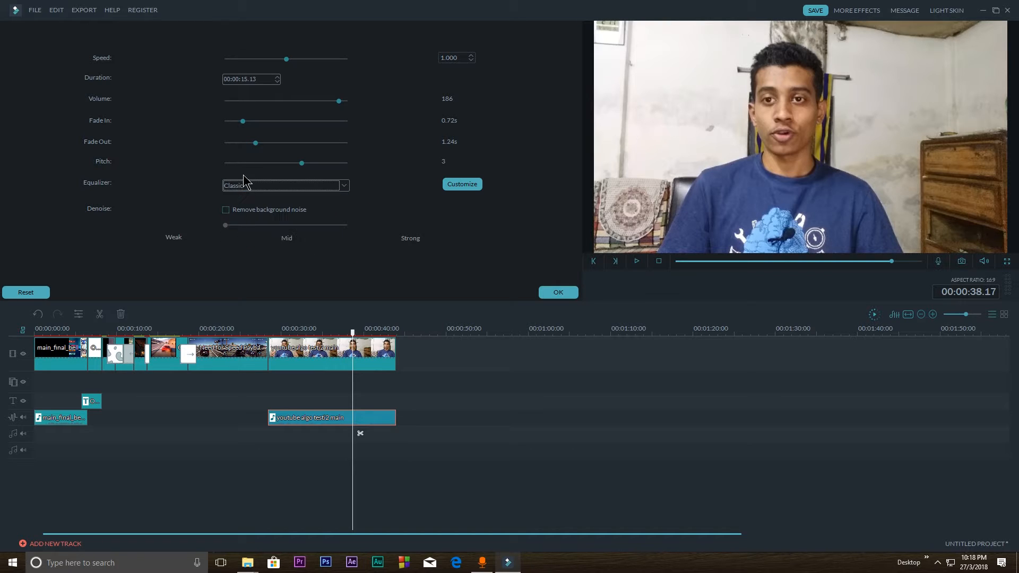
{"action": "left_click", "coordinate": [247, 185]}
{"action": "left_click", "coordinate": [239, 229]}
{"action": "left_click", "coordinate": [246, 185]}
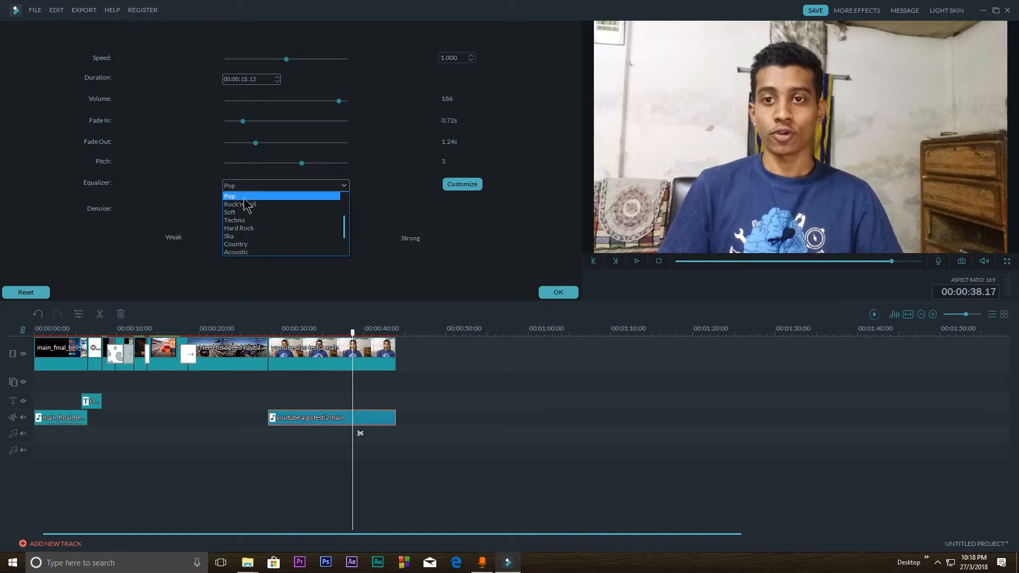
{"action": "scroll", "coordinate": [239, 209], "scroll_direction": "up", "scroll_amount": 2}
{"action": "left_click", "coordinate": [234, 197]}
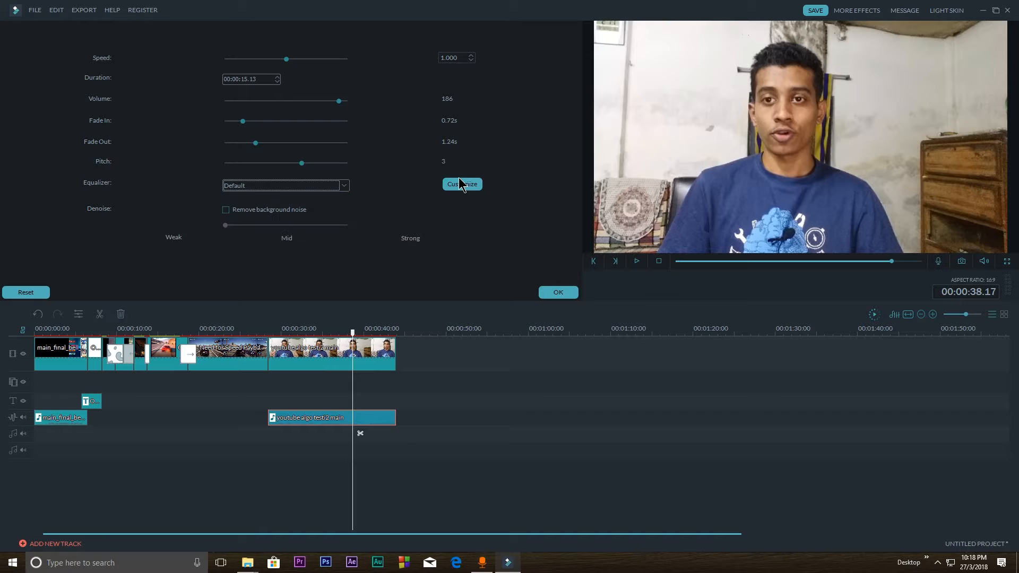
Try a custom equalizer curve on the detached audio, boosting 31 and 63 and cutting 125 to 1K, and return the equalizer to Default
{"action": "left_click", "coordinate": [457, 186]}
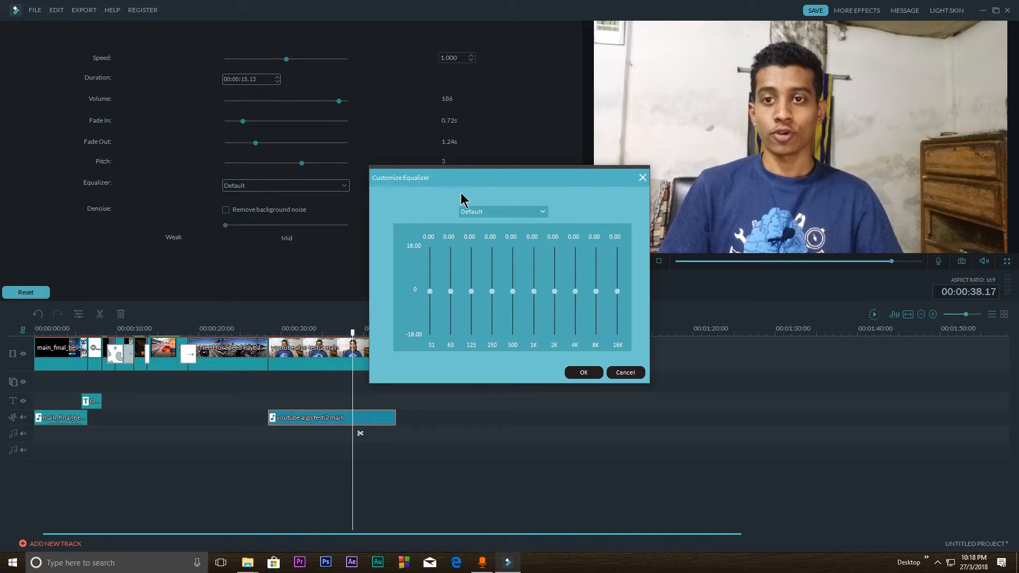
{"action": "left_click_drag", "start_coordinate": [430, 291], "coordinate": [450, 271]}
{"action": "left_click_drag", "start_coordinate": [533, 291], "coordinate": [533, 293]}
{"action": "left_click_drag", "start_coordinate": [471, 292], "coordinate": [472, 303]}
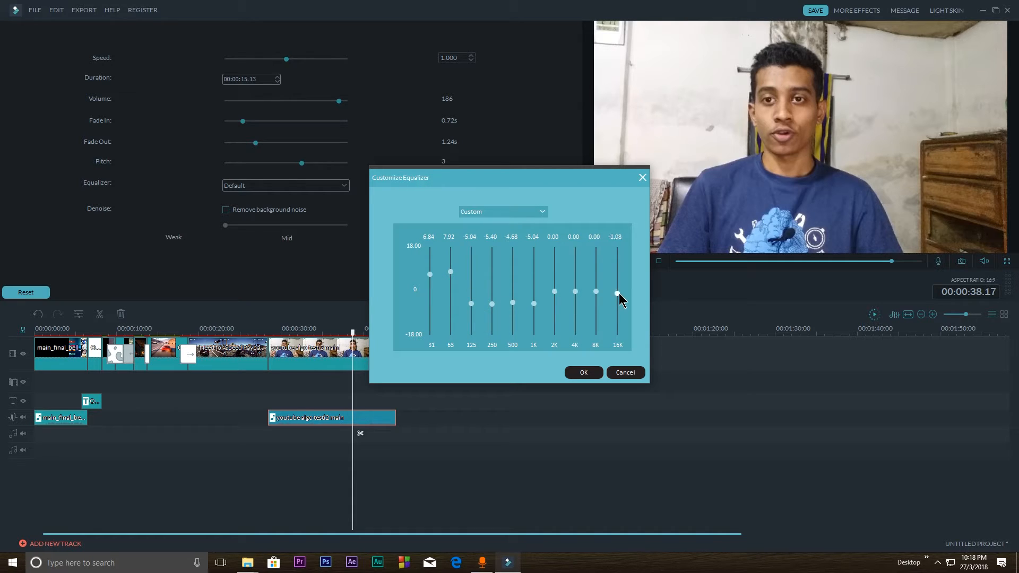
{"action": "left_click_drag", "start_coordinate": [617, 293], "coordinate": [575, 283]}
{"action": "left_click", "coordinate": [581, 372]}
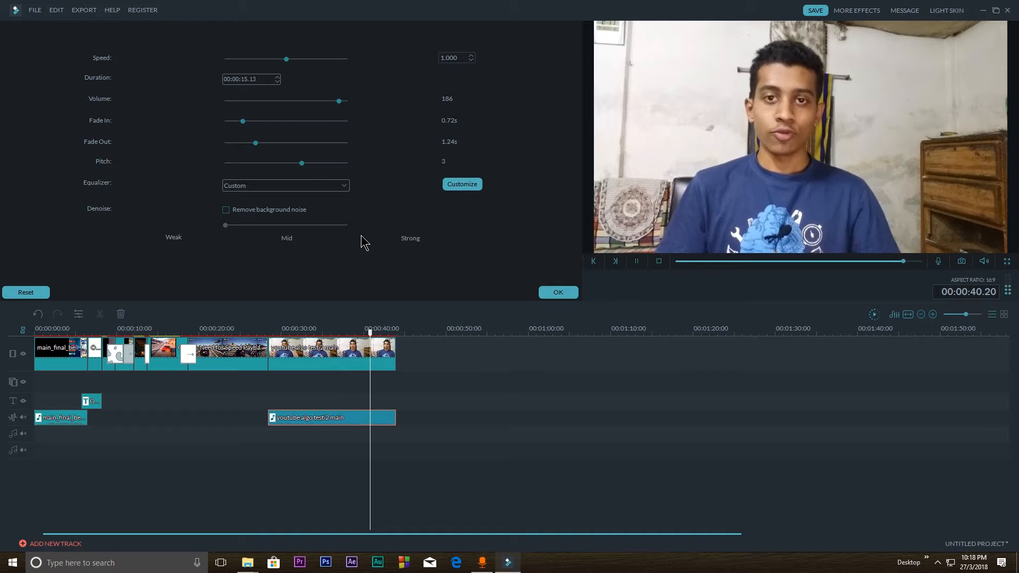
{"action": "left_click", "coordinate": [297, 185]}
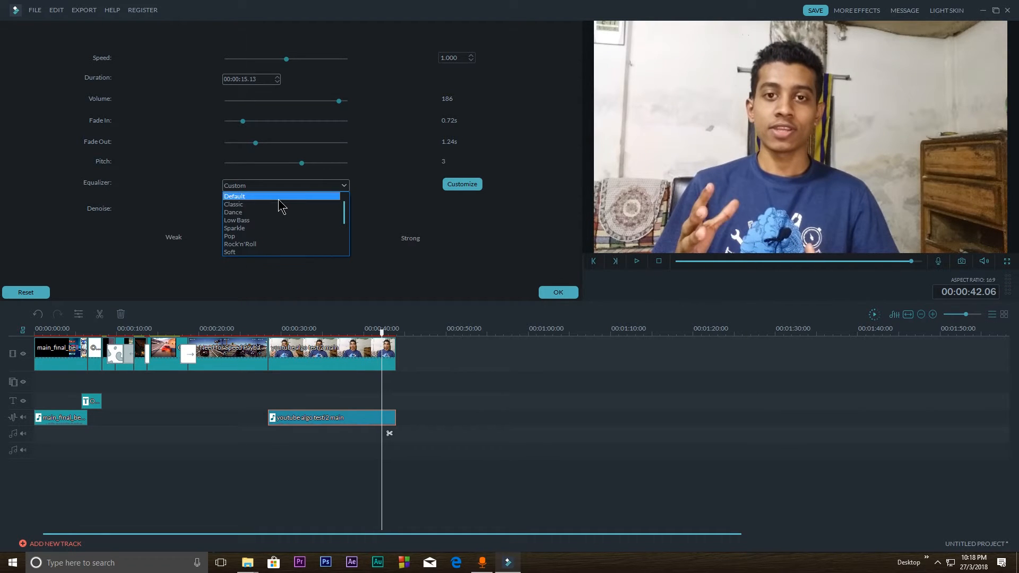
{"action": "left_click", "coordinate": [248, 197]}
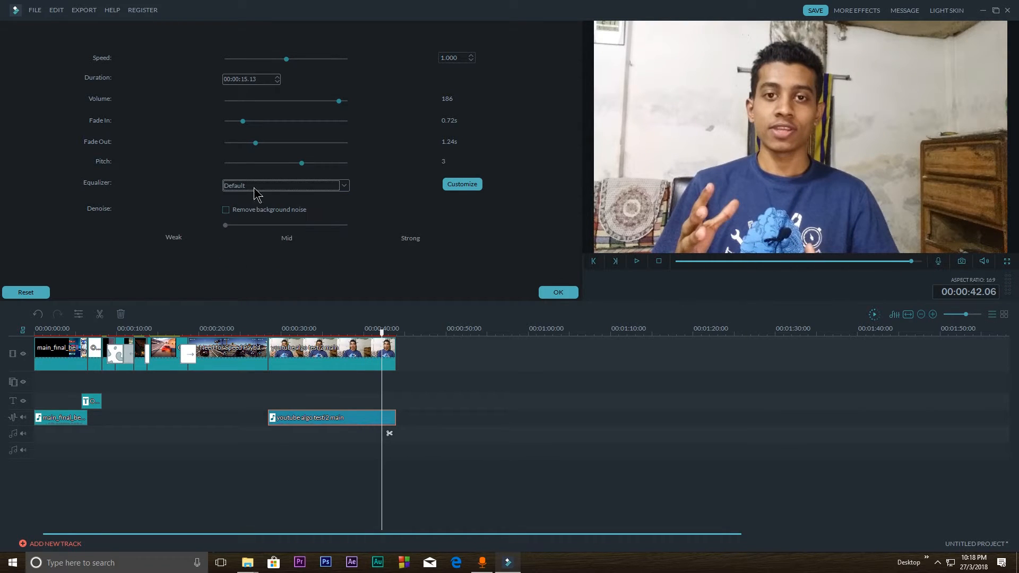
Enable background noise removal at Mid strength on the detached audio, and set its volume to 193 while playing the clip from near its start
{"action": "left_click", "coordinate": [227, 211]}
{"action": "left_click_drag", "start_coordinate": [381, 334], "coordinate": [275, 331]}
{"action": "key", "text": "space"}
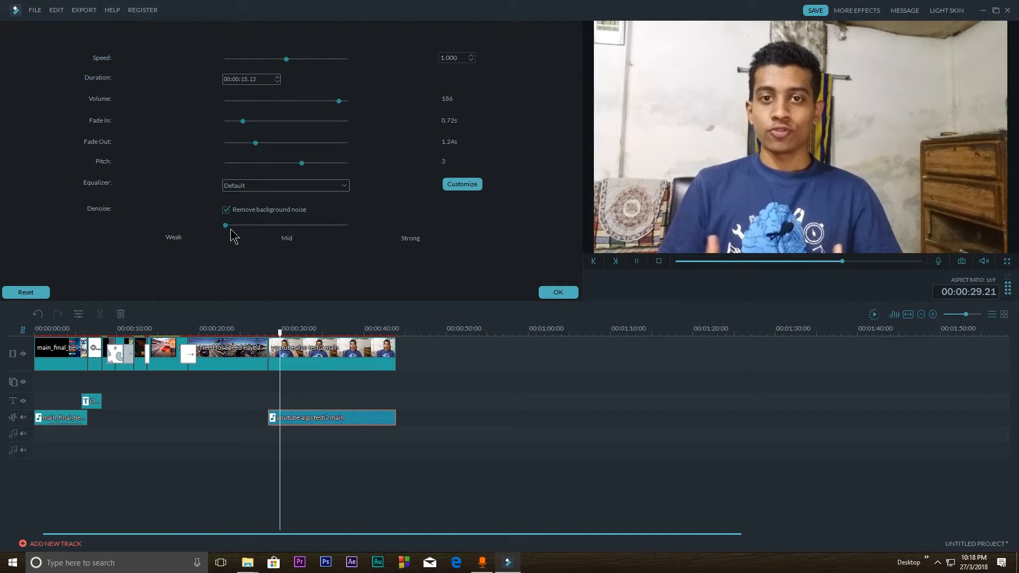
{"action": "left_click_drag", "start_coordinate": [226, 225], "coordinate": [285, 226]}
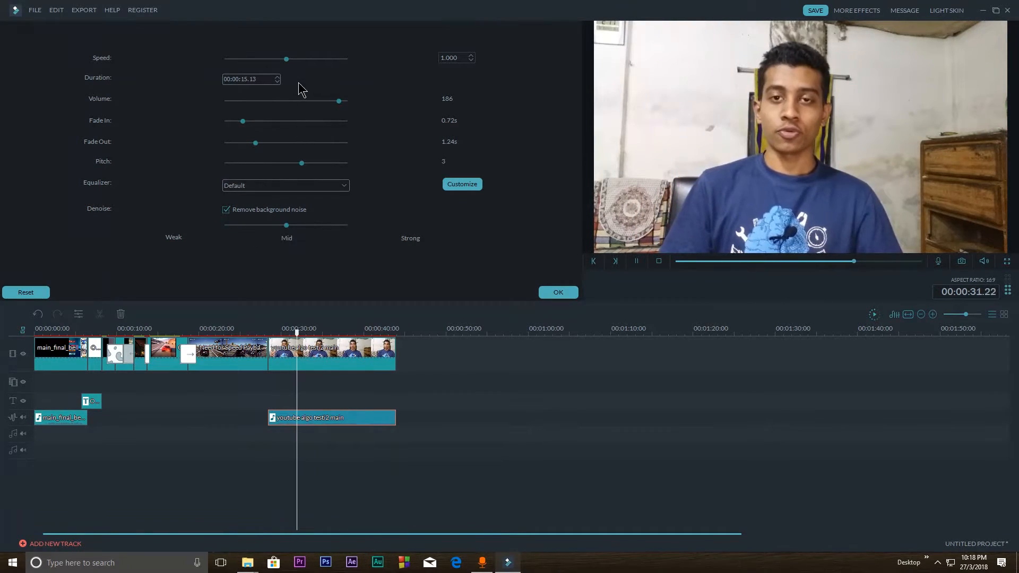
{"action": "left_click_drag", "start_coordinate": [339, 101], "coordinate": [343, 101]}
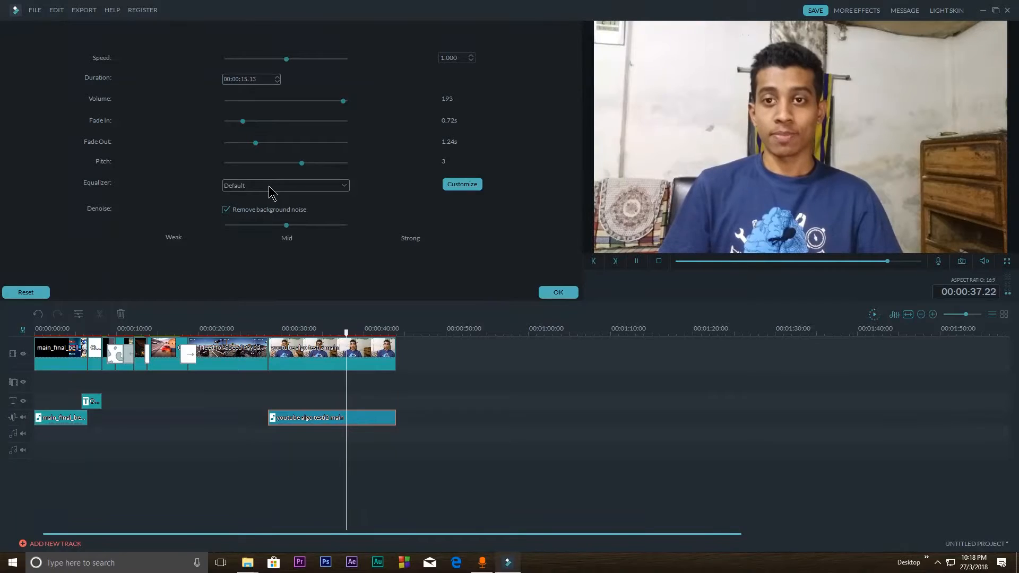
{"action": "key", "text": "space"}
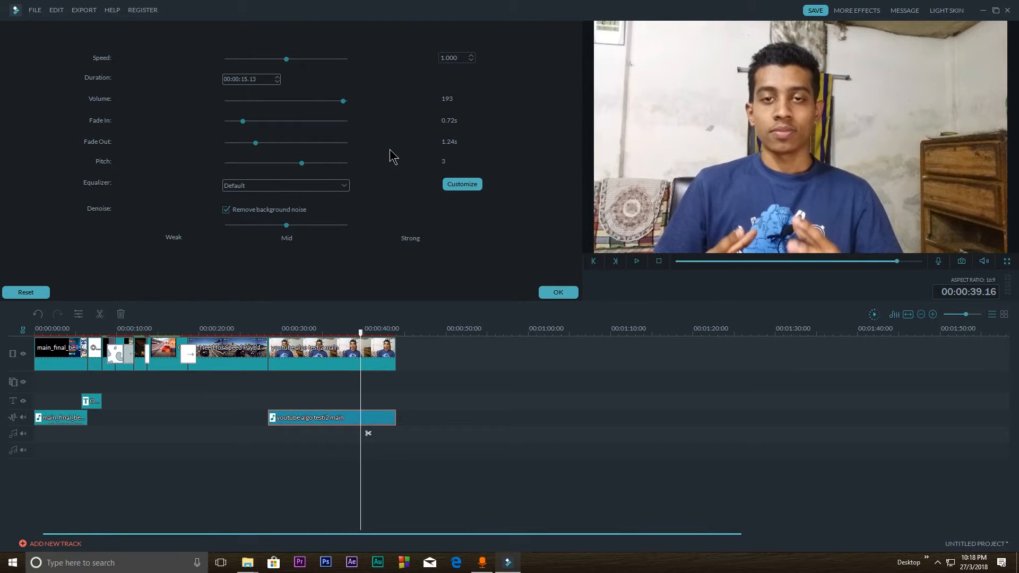
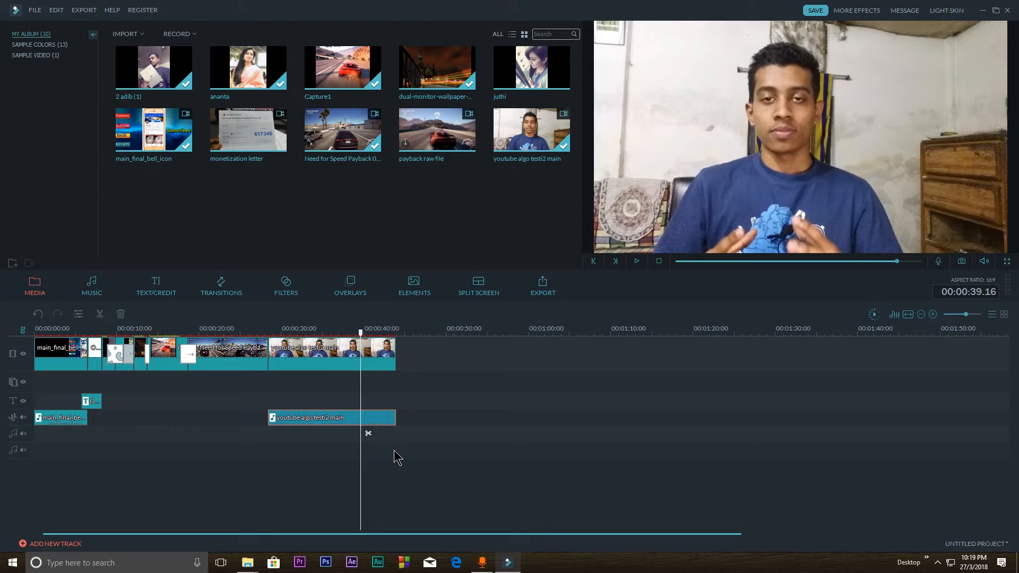
Split the detached youtube algo testi2 main audio at 00:00:39.16 and delete both pieces
{"action": "left_click", "coordinate": [368, 433]}
{"action": "left_click", "coordinate": [318, 420]}
{"action": "key", "text": "Delete"}
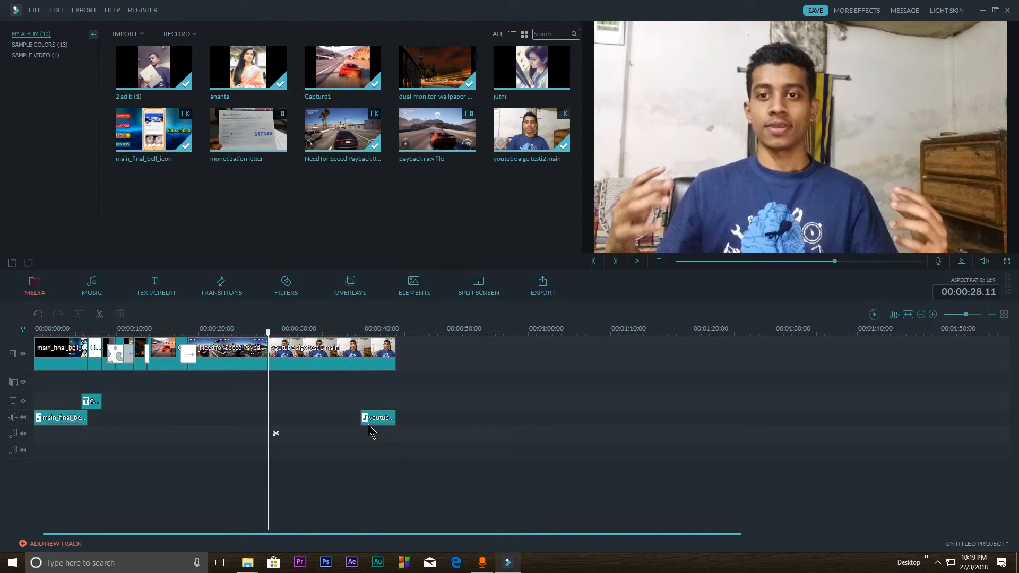
{"action": "left_click", "coordinate": [375, 418]}
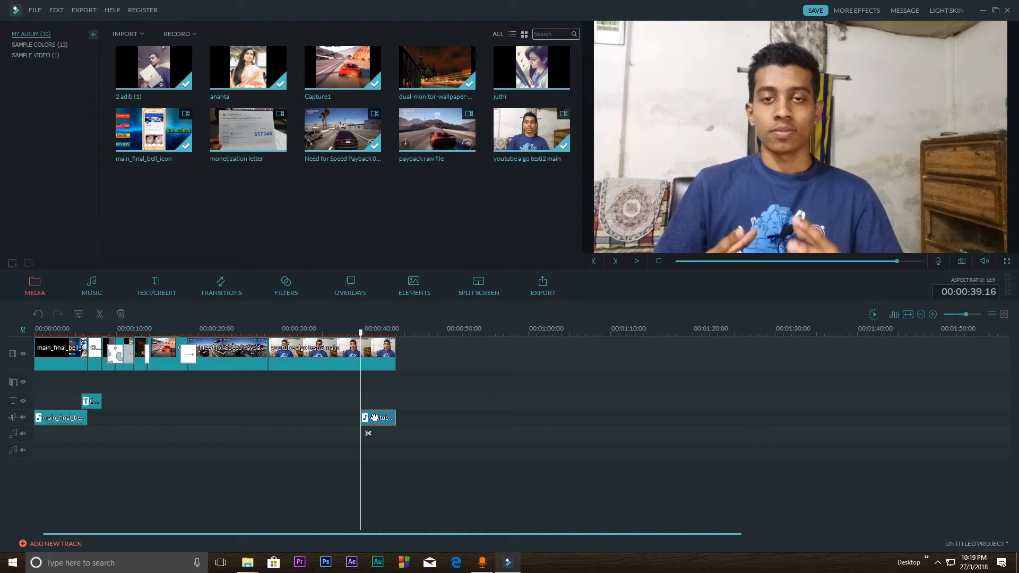
{"action": "key", "text": "Delete"}
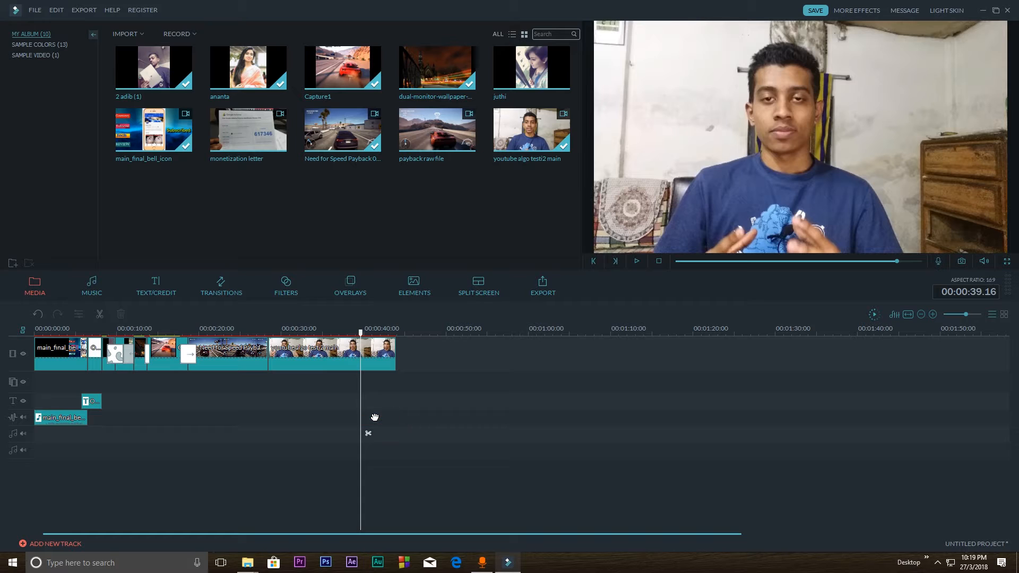
Try the Drift - Drift music on the music track from 00:00:29.06, and delete it again
{"action": "left_click", "coordinate": [91, 287]}
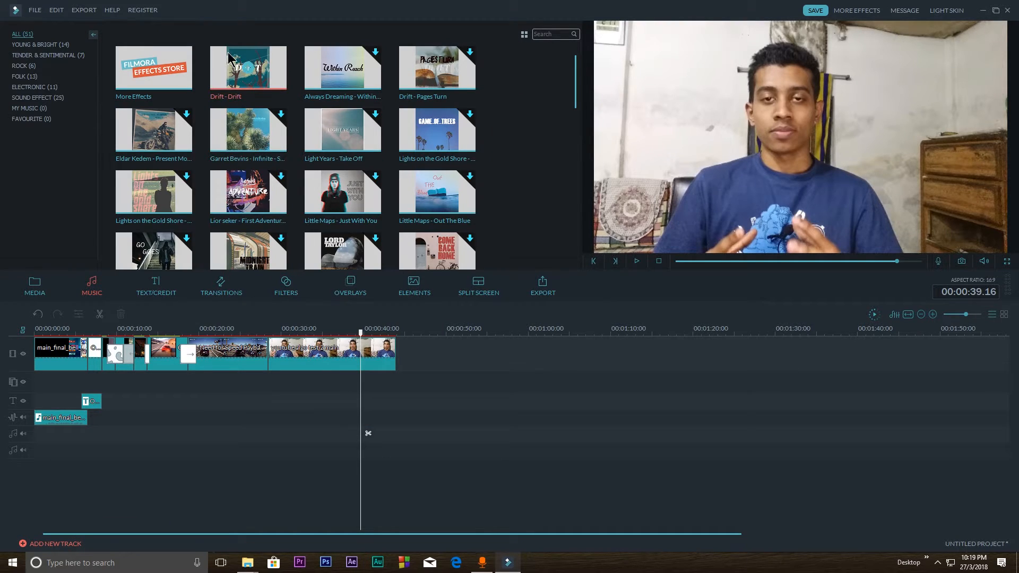
{"action": "left_click_drag", "start_coordinate": [232, 63], "coordinate": [305, 407]}
{"action": "left_click_drag", "start_coordinate": [275, 368], "coordinate": [276, 371]}
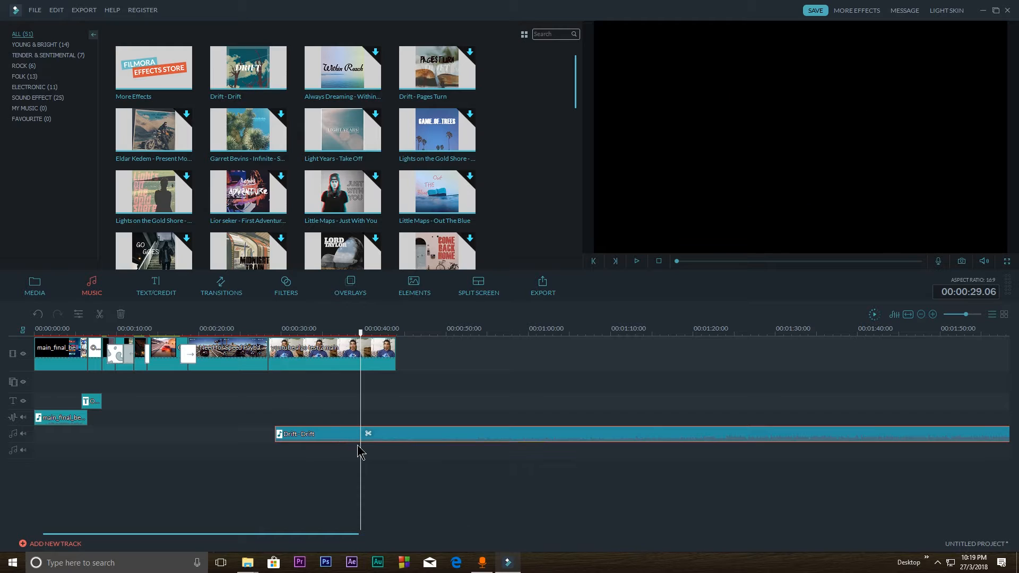
{"action": "key", "text": "Delete"}
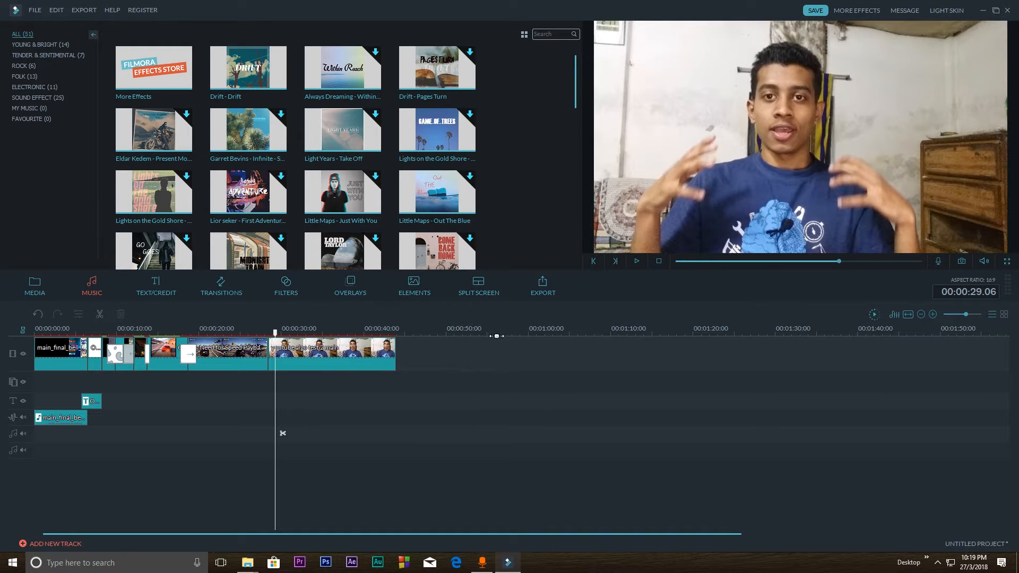
Add the 3 Screen D split screen after the last clip and extend its end to 00:01:54.13
{"action": "left_click", "coordinate": [489, 290]}
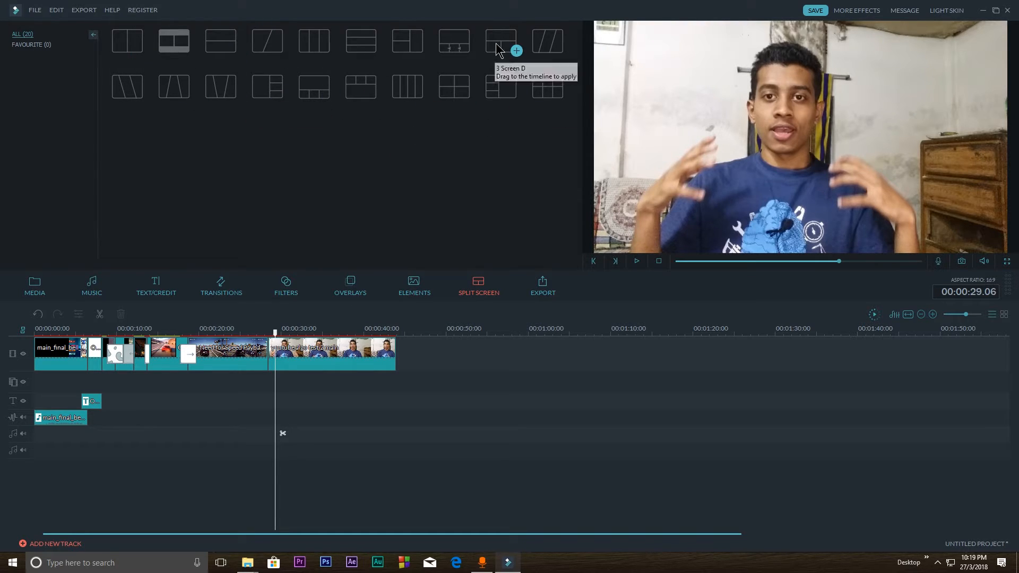
{"action": "left_click_drag", "start_coordinate": [499, 45], "coordinate": [919, 367]}
{"action": "double_click", "coordinate": [427, 354]}
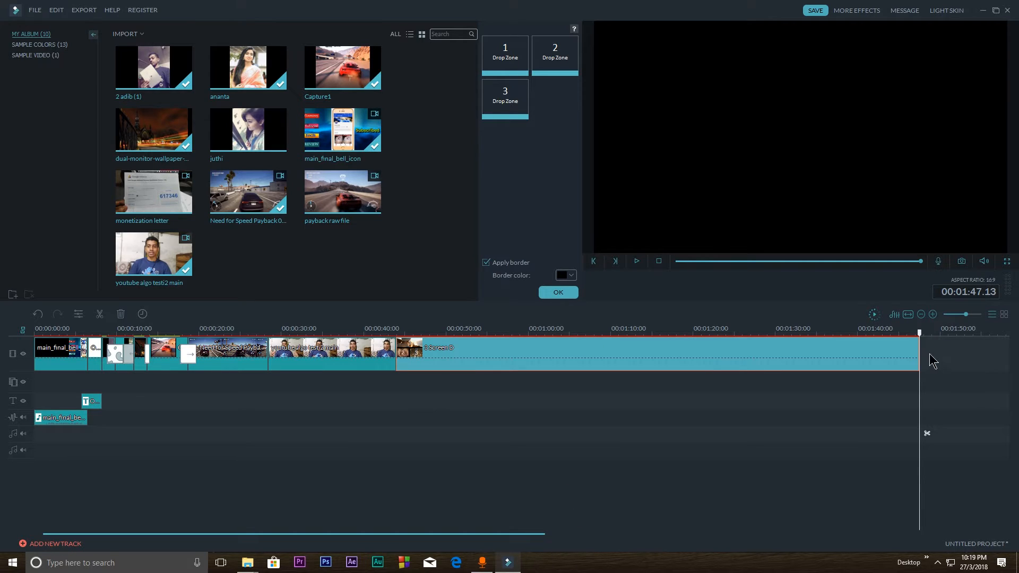
{"action": "left_click_drag", "start_coordinate": [919, 349], "coordinate": [976, 349]}
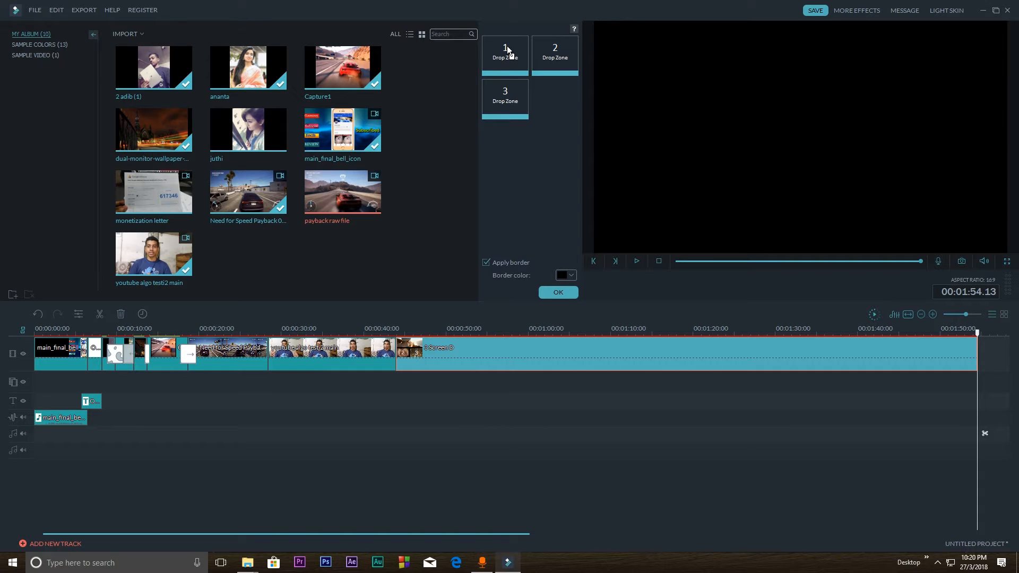
Fill the split screen's drop zones 1 to 3 with payback raw file, the Need for Speed Payback clip and youtube algo testi2 main
{"action": "left_click_drag", "start_coordinate": [508, 51], "coordinate": [507, 51]}
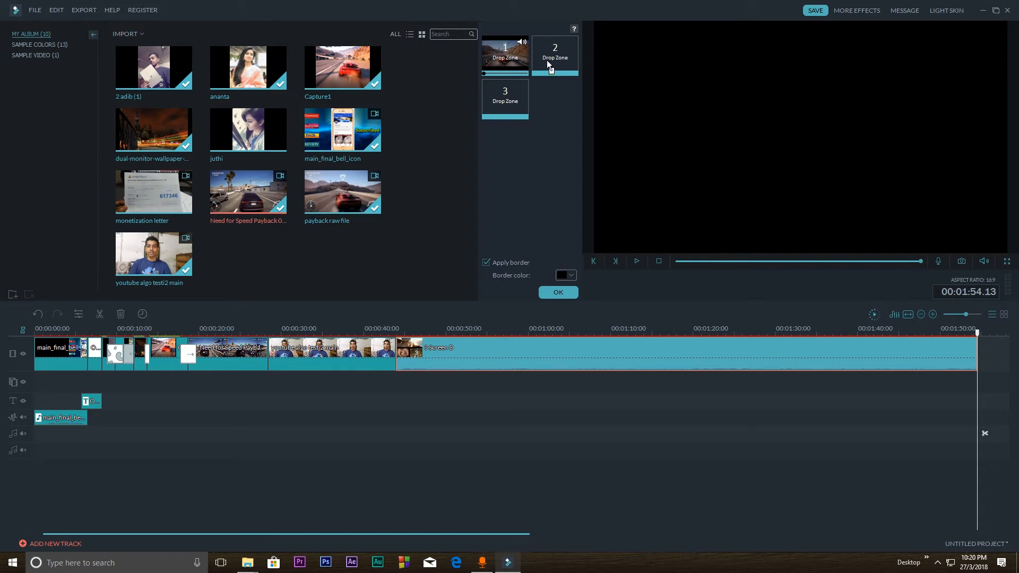
{"action": "left_click_drag", "start_coordinate": [548, 60], "coordinate": [548, 59]}
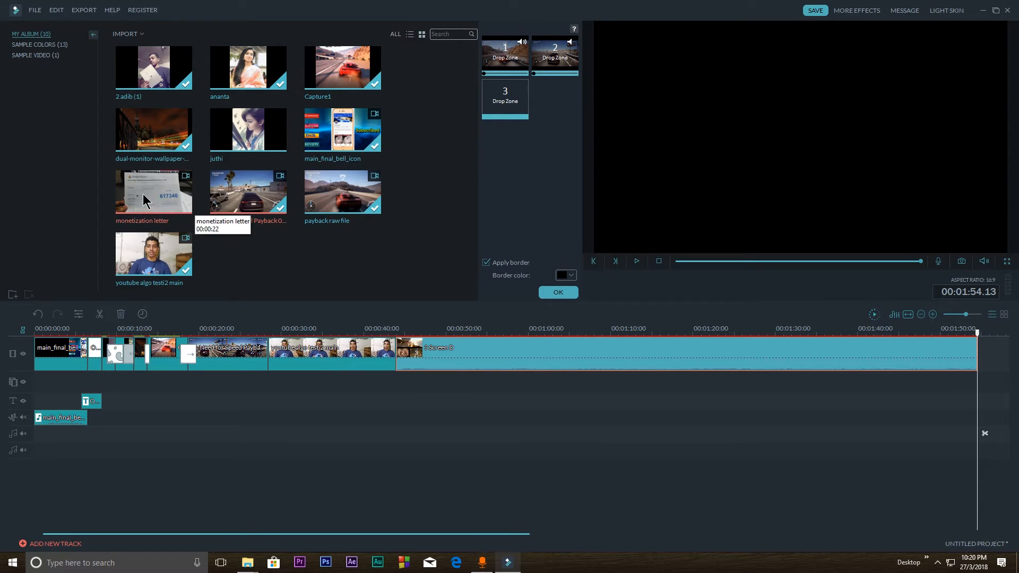
{"action": "left_click_drag", "start_coordinate": [146, 265], "coordinate": [251, 217]}
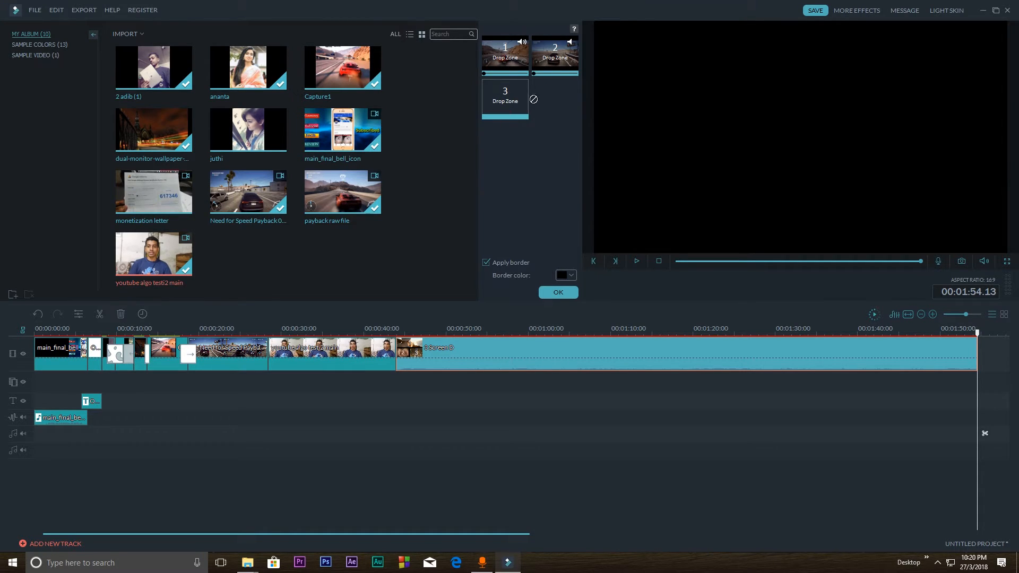
{"action": "left_click_drag", "start_coordinate": [502, 106], "coordinate": [500, 101]}
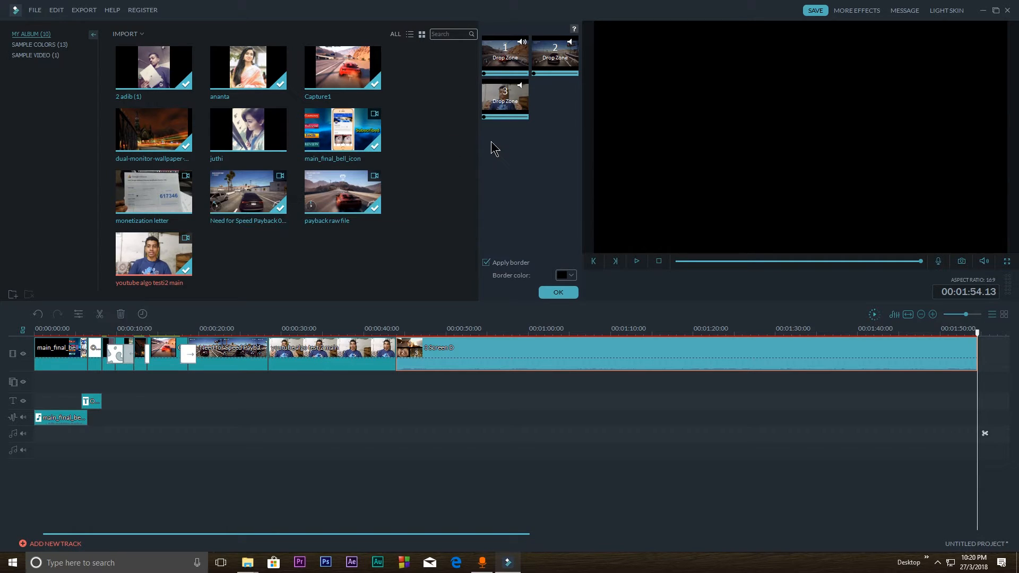
Set the split screen's border color to green and turn off Apply border
{"action": "left_click", "coordinate": [564, 276]}
{"action": "left_click", "coordinate": [588, 305]}
{"action": "left_click", "coordinate": [564, 277]}
{"action": "left_click", "coordinate": [485, 262]}
Play the split screen from its start and mute the audio of drop zone 1
{"action": "left_click_drag", "start_coordinate": [594, 338], "coordinate": [398, 334]}
{"action": "key", "text": "space"}
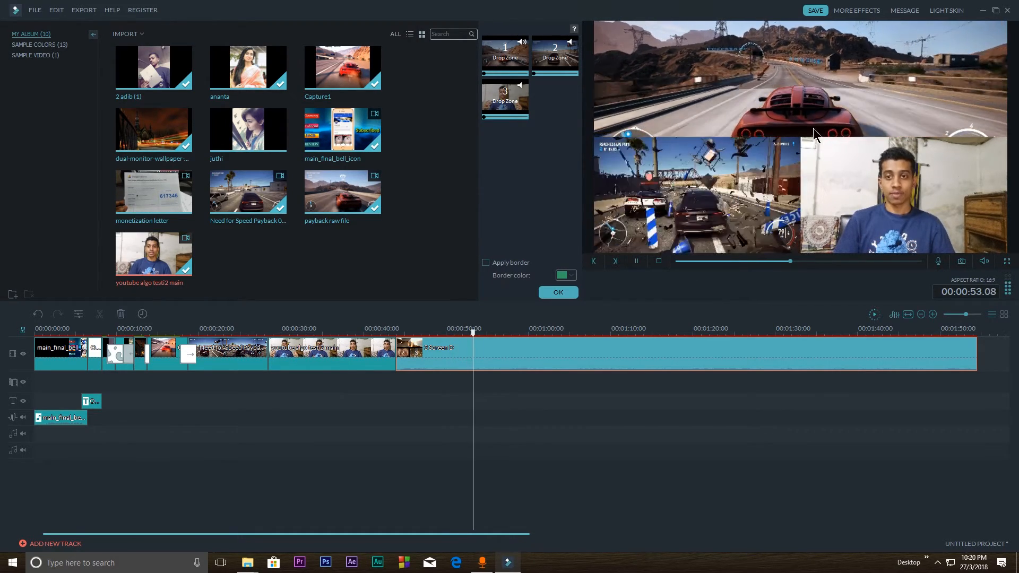
{"action": "left_click", "coordinate": [522, 42]}
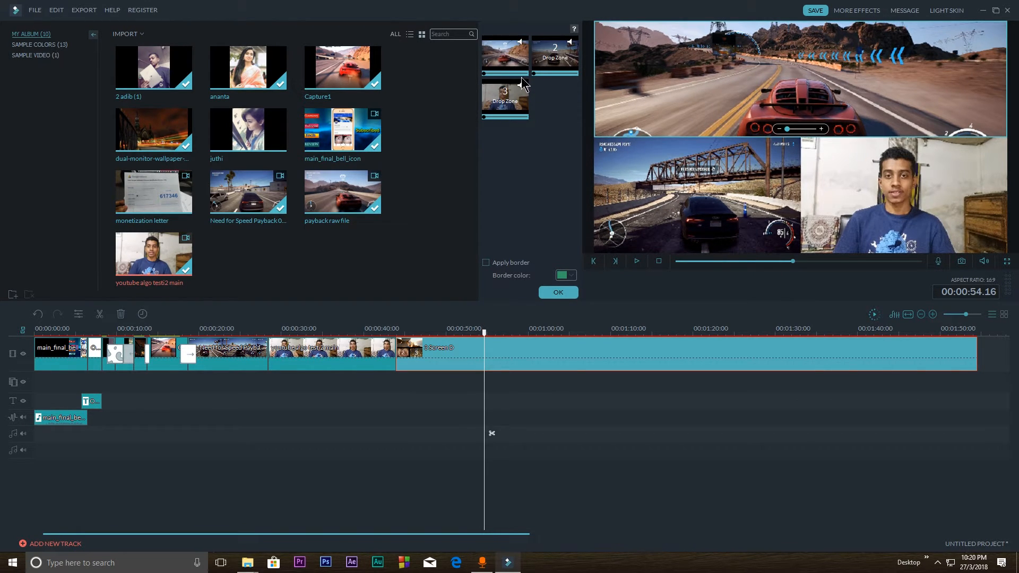
{"action": "key", "text": "space"}
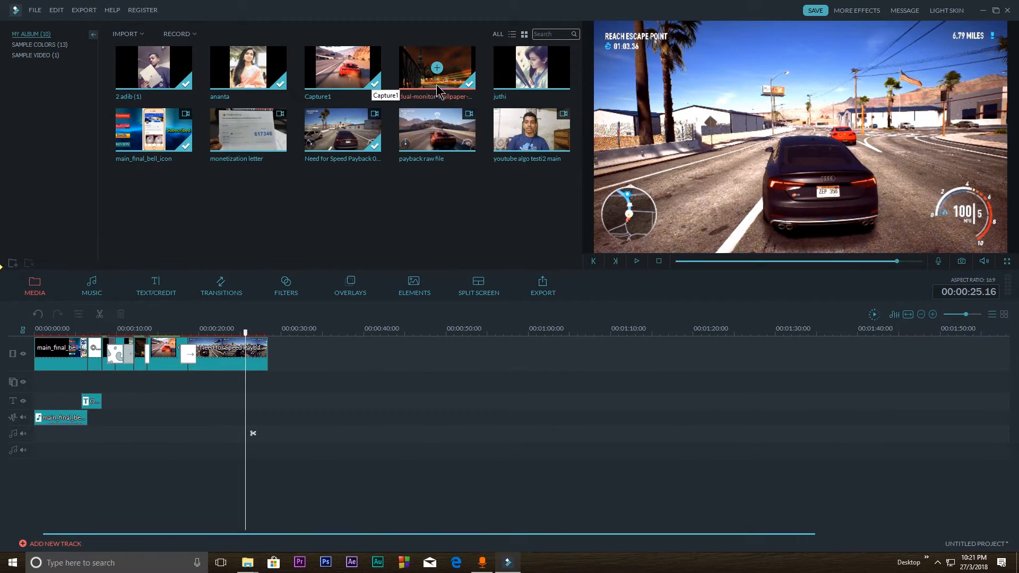
Add payback raw file to the video track after the Need for Speed clip and cut off everything beyond 00:00:44.21
{"action": "left_click_drag", "start_coordinate": [437, 130], "coordinate": [321, 364]}
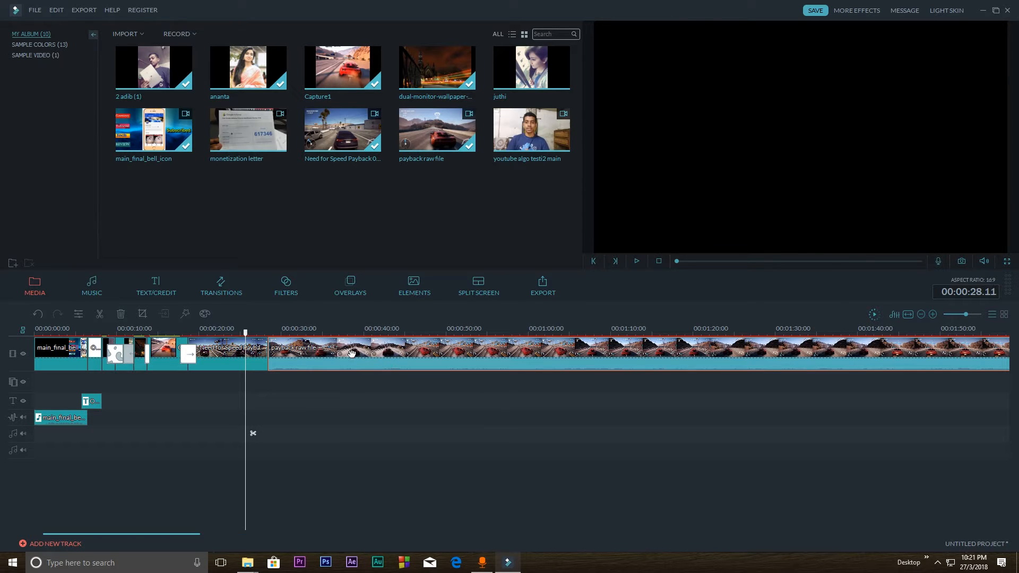
{"action": "left_click", "coordinate": [269, 342]}
{"action": "left_click_drag", "start_coordinate": [270, 337], "coordinate": [403, 335]}
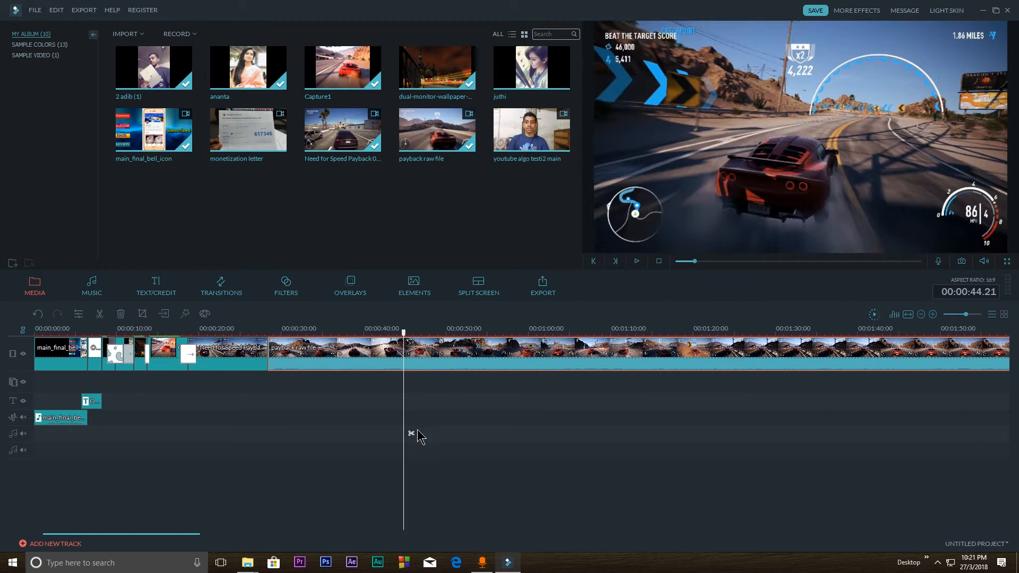
{"action": "left_click", "coordinate": [411, 433]}
{"action": "left_click", "coordinate": [445, 350]}
{"action": "key", "text": "Delete"}
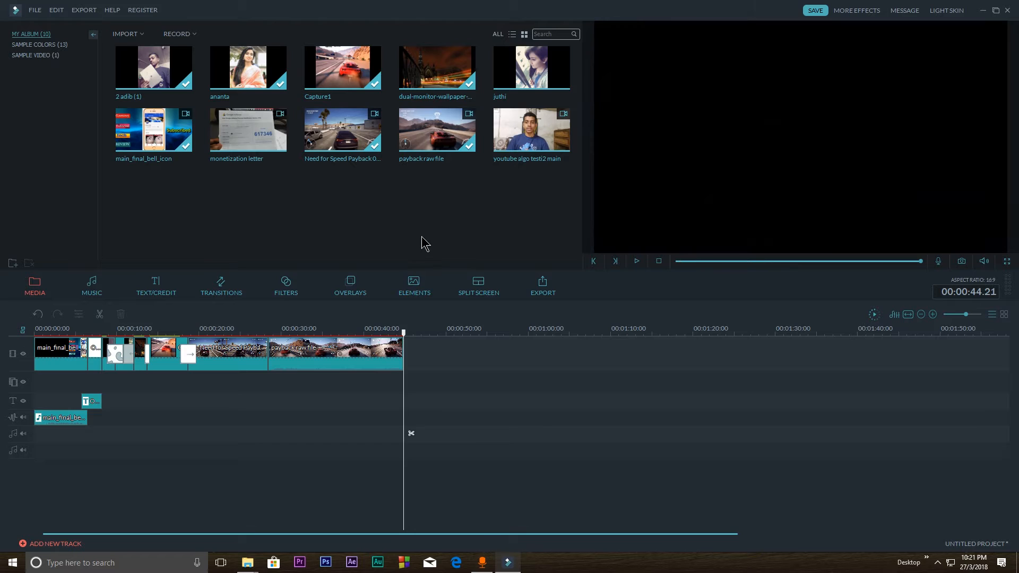
Append youtube algo testi2 main after the payback clip and cut off everything beyond 00:00:59.17
{"action": "left_click_drag", "start_coordinate": [461, 352], "coordinate": [525, 334]}
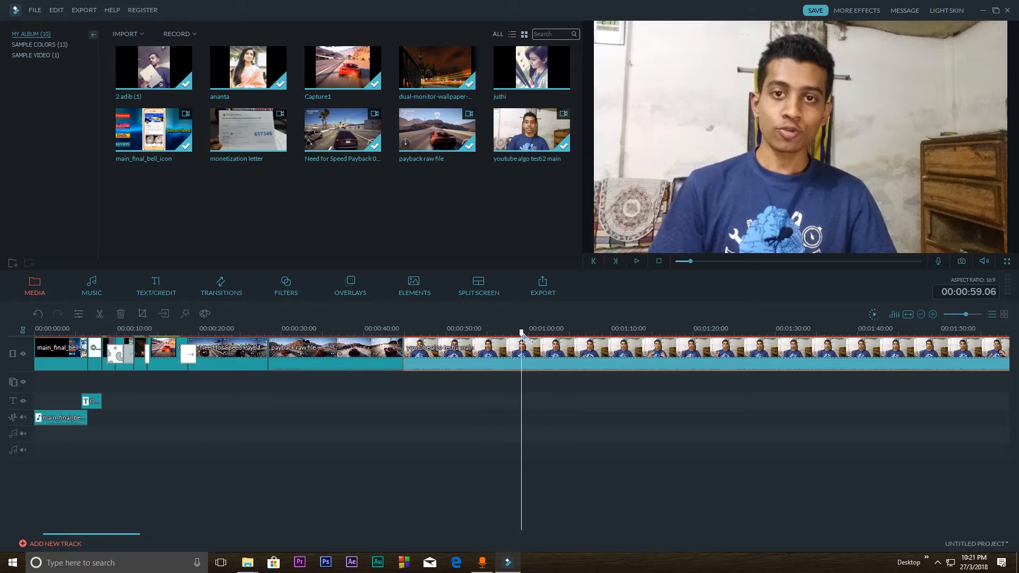
{"action": "left_click", "coordinate": [536, 434]}
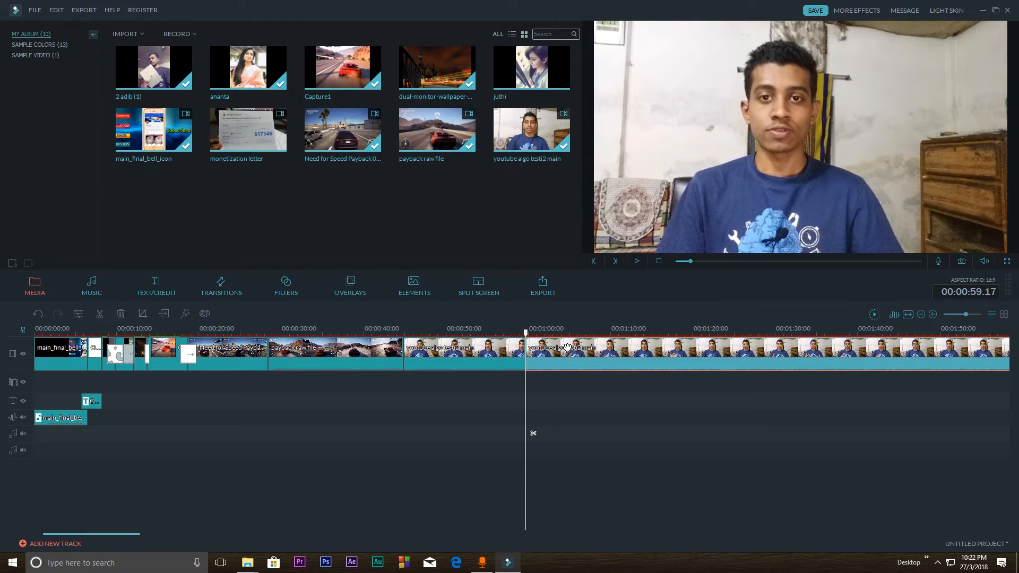
{"action": "left_click", "coordinate": [567, 347]}
{"action": "key", "text": "Delete"}
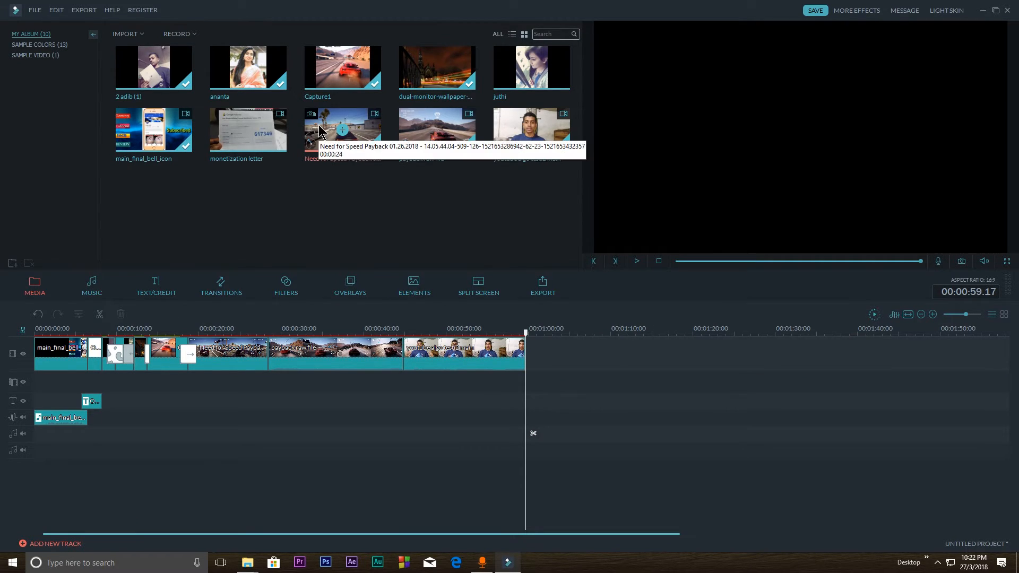
Append the Need for Speed Payback clip at the end of the video track and cut off everything beyond 00:01:18.16
{"action": "left_click_drag", "start_coordinate": [320, 130], "coordinate": [682, 334]}
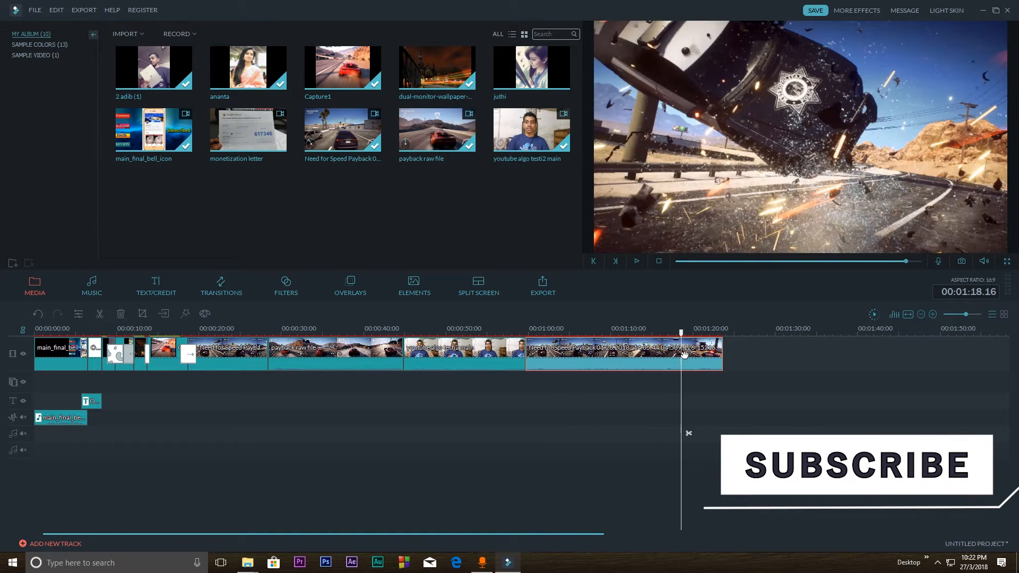
{"action": "left_click", "coordinate": [690, 433]}
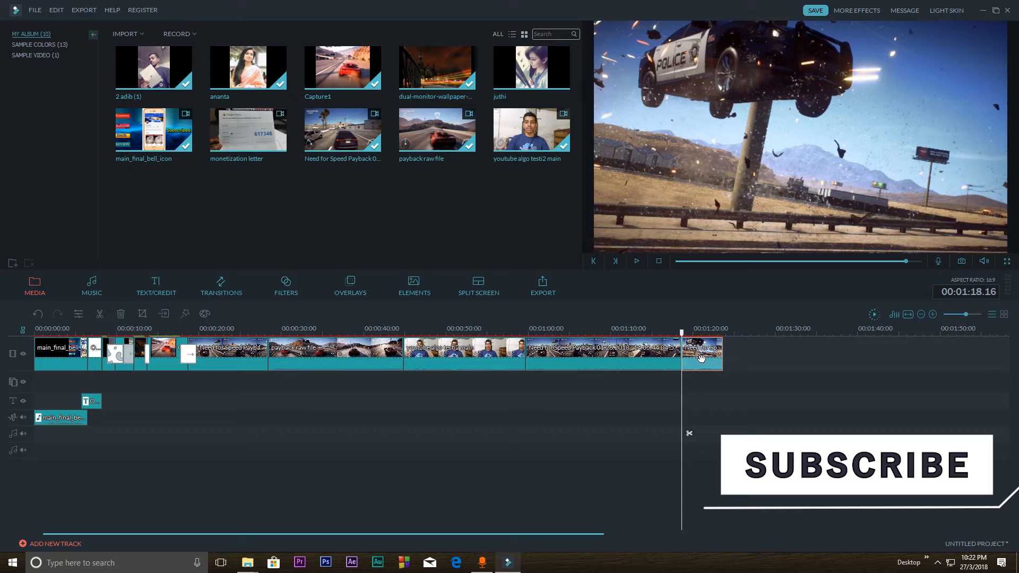
{"action": "key", "text": "Delete"}
{"action": "left_click_drag", "start_coordinate": [615, 359], "coordinate": [630, 398]}
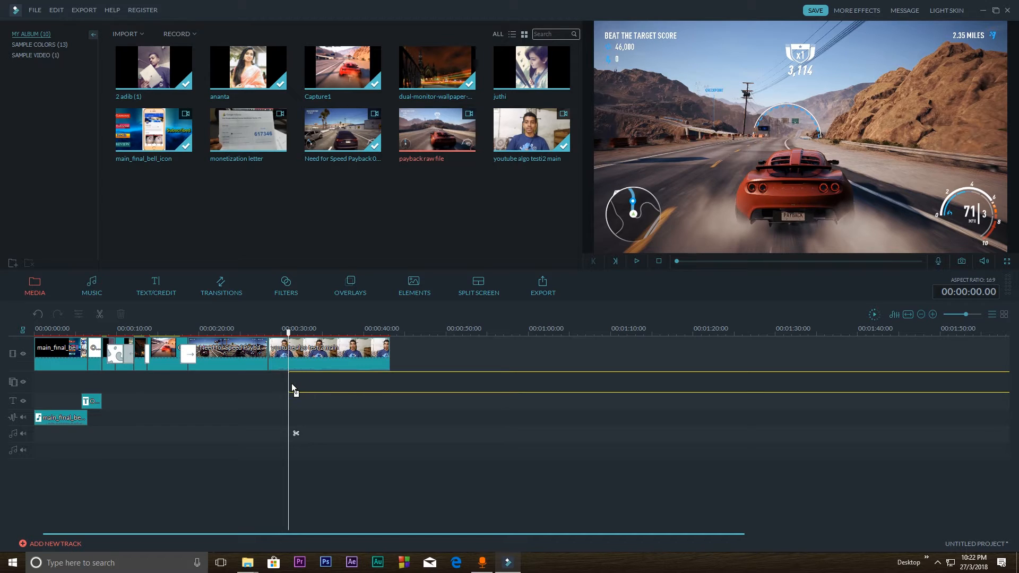
Place payback raw file on the overlay track from 00:00:30.22 and trim its end to 00:00:43.03, matching the talking clip
{"action": "left_click_drag", "start_coordinate": [291, 383], "coordinate": [291, 383]}
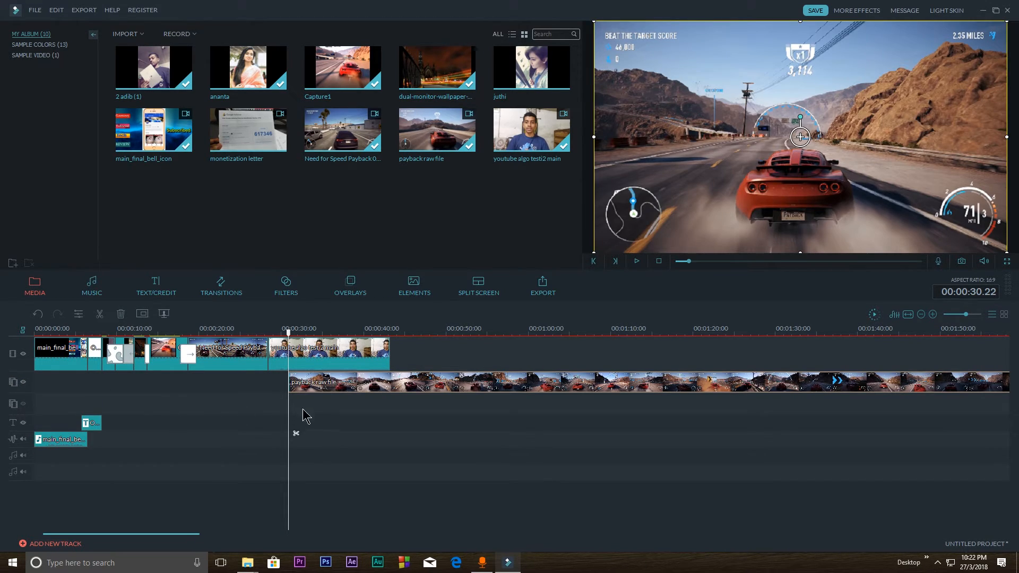
{"action": "left_click_drag", "start_coordinate": [289, 333], "coordinate": [391, 343]}
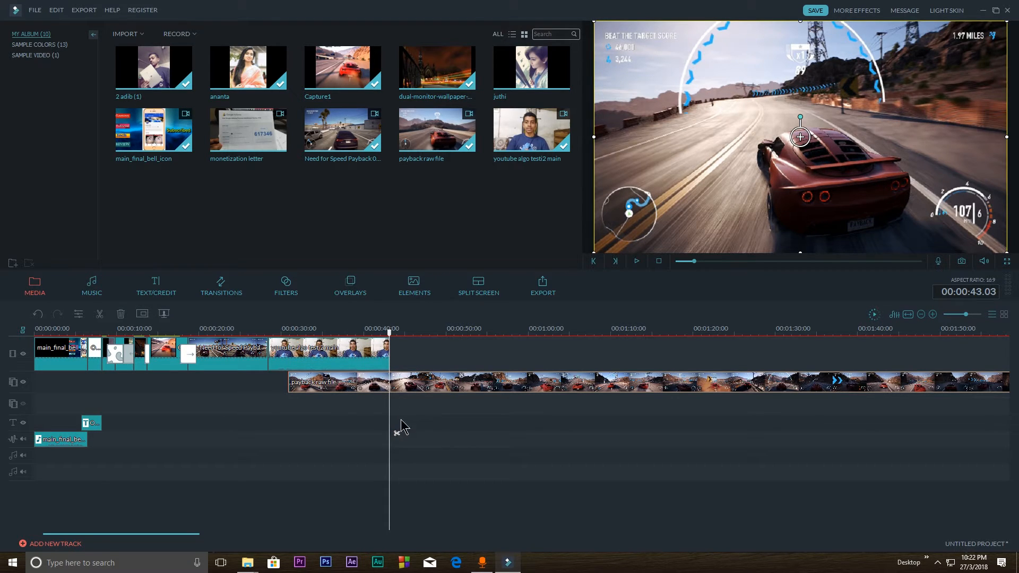
{"action": "left_click", "coordinate": [397, 433]}
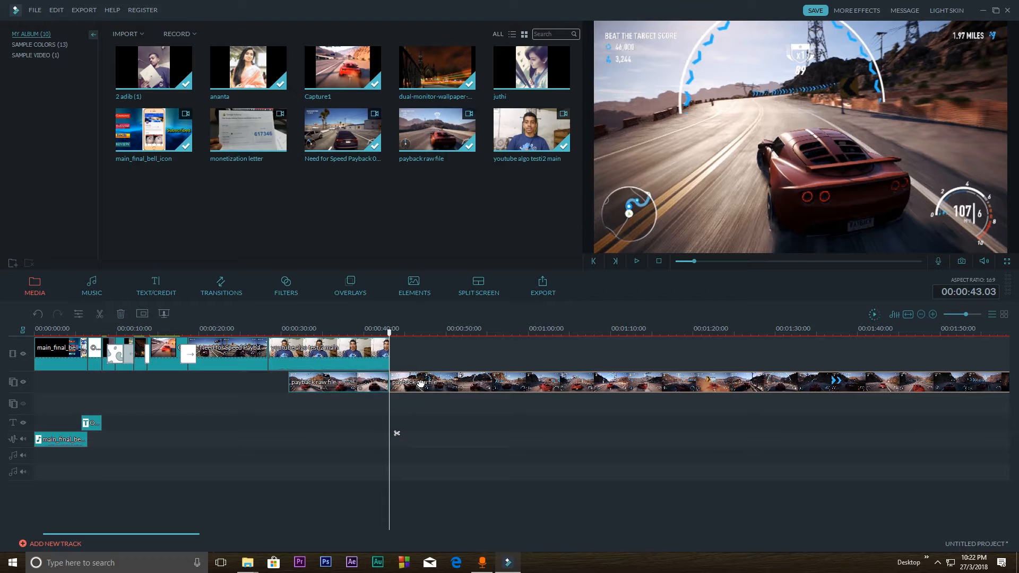
{"action": "left_click", "coordinate": [419, 383]}
{"action": "key", "text": "Delete"}
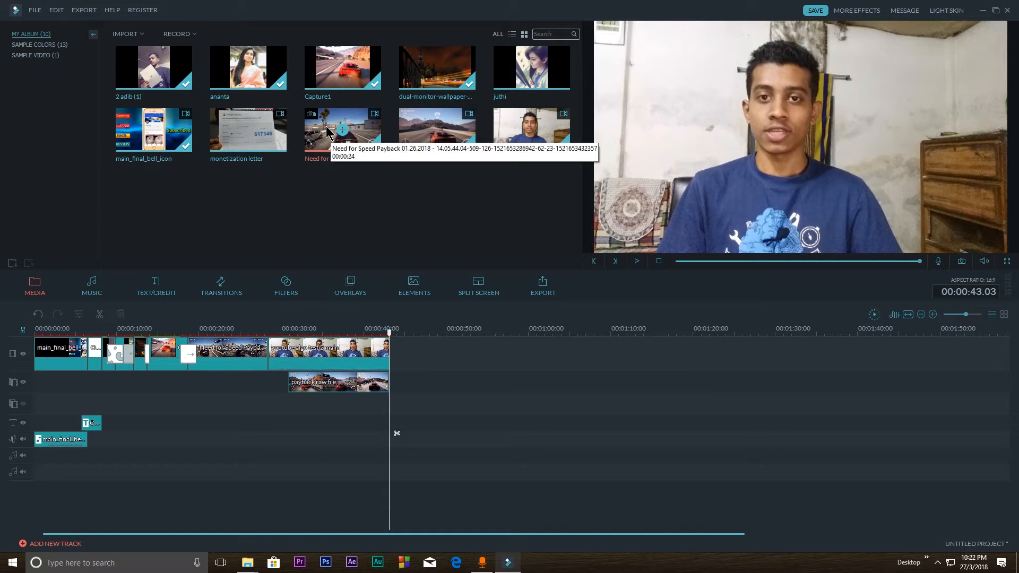
Place the Need for Speed Payback clip on a second overlay track from 00:00:30.22 and trim its end to 00:00:43.03
{"action": "left_click_drag", "start_coordinate": [327, 132], "coordinate": [291, 402]}
{"action": "left_click", "coordinate": [397, 434]}
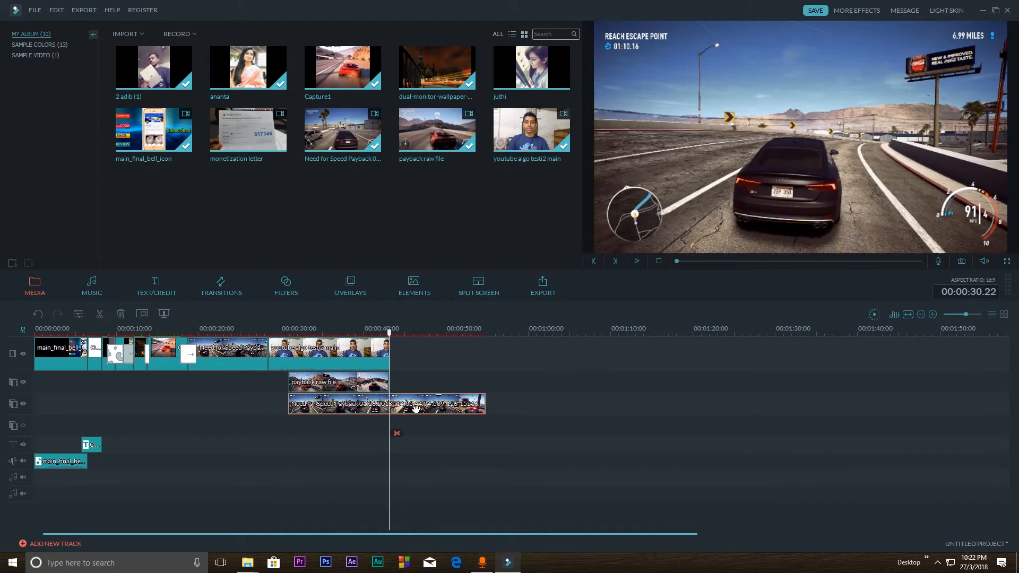
{"action": "left_click", "coordinate": [415, 403]}
{"action": "key", "text": "Delete"}
Shrink the payback raw file overlay to about half the frame width and the Need for Speed overlay to about 60% in the lower-right corner
{"action": "left_click_drag", "start_coordinate": [290, 341], "coordinate": [302, 340]}
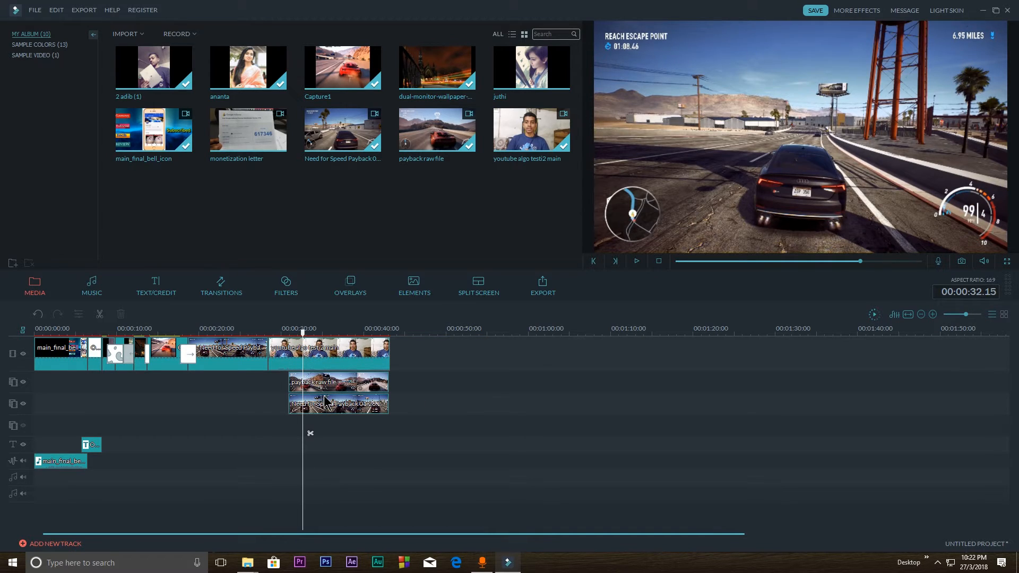
{"action": "left_click", "coordinate": [322, 387]}
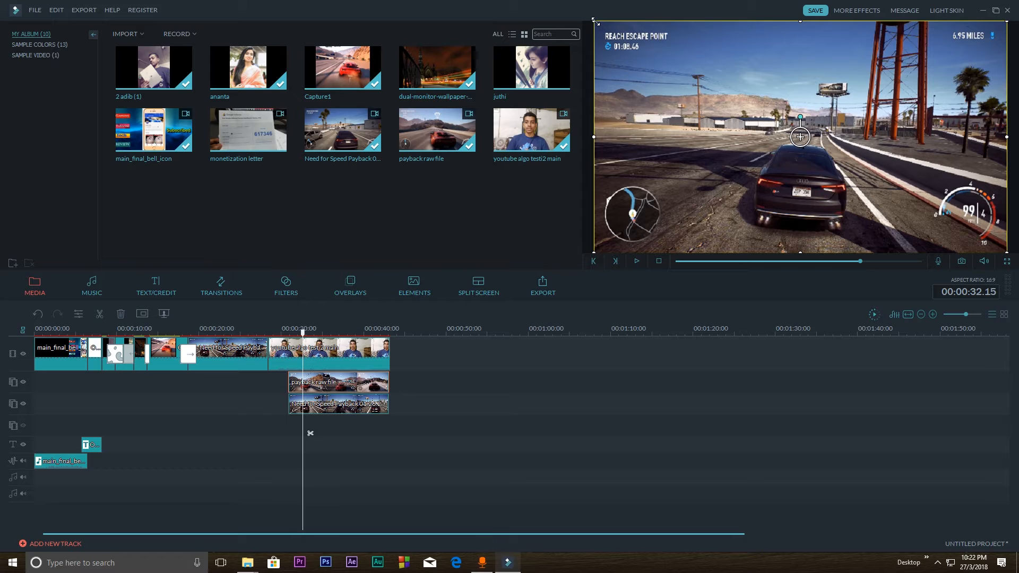
{"action": "left_click_drag", "start_coordinate": [596, 21], "coordinate": [801, 137]}
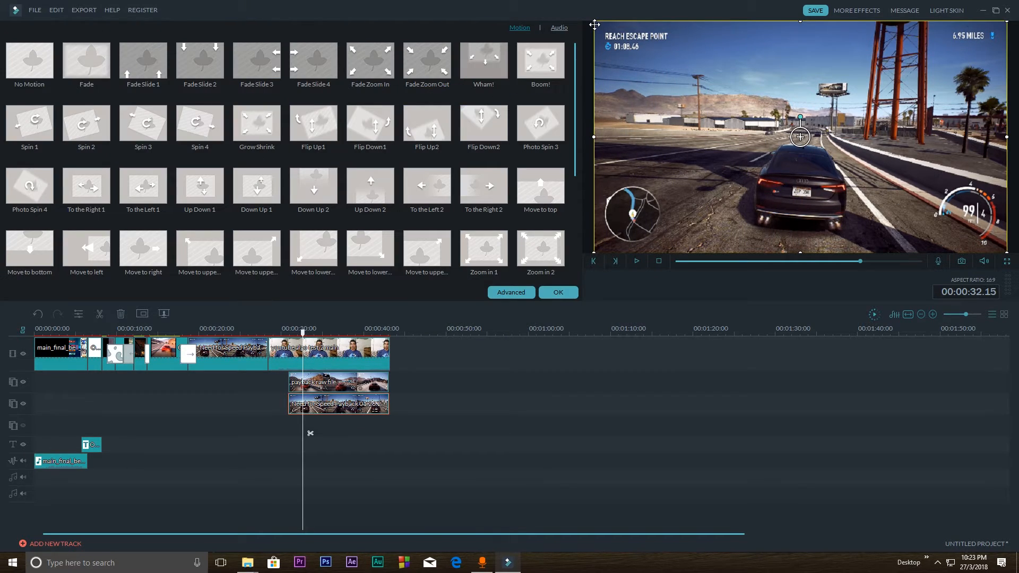
{"action": "left_click_drag", "start_coordinate": [591, 21], "coordinate": [745, 105]}
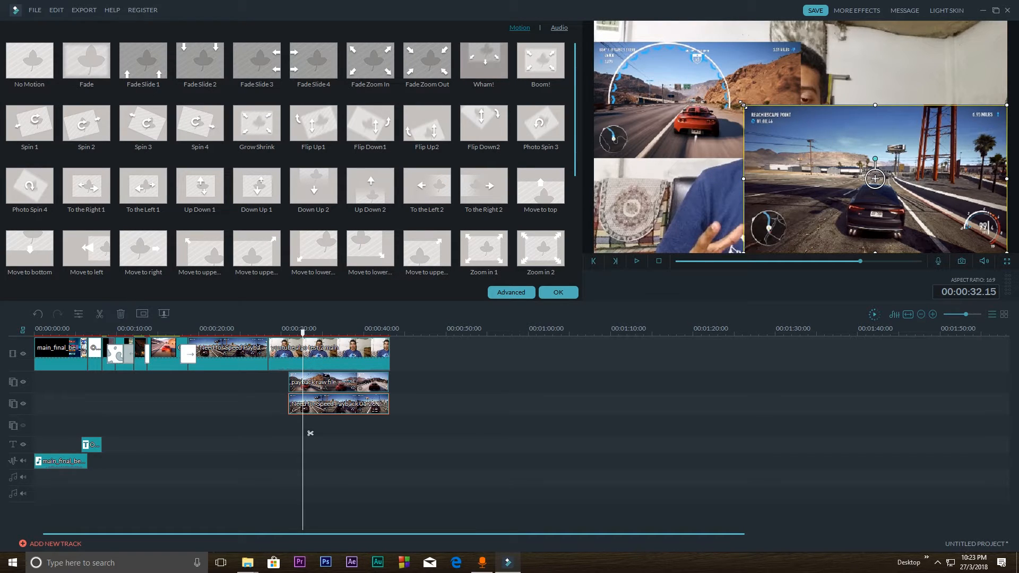
{"action": "left_click_drag", "start_coordinate": [742, 104], "coordinate": [762, 114]}
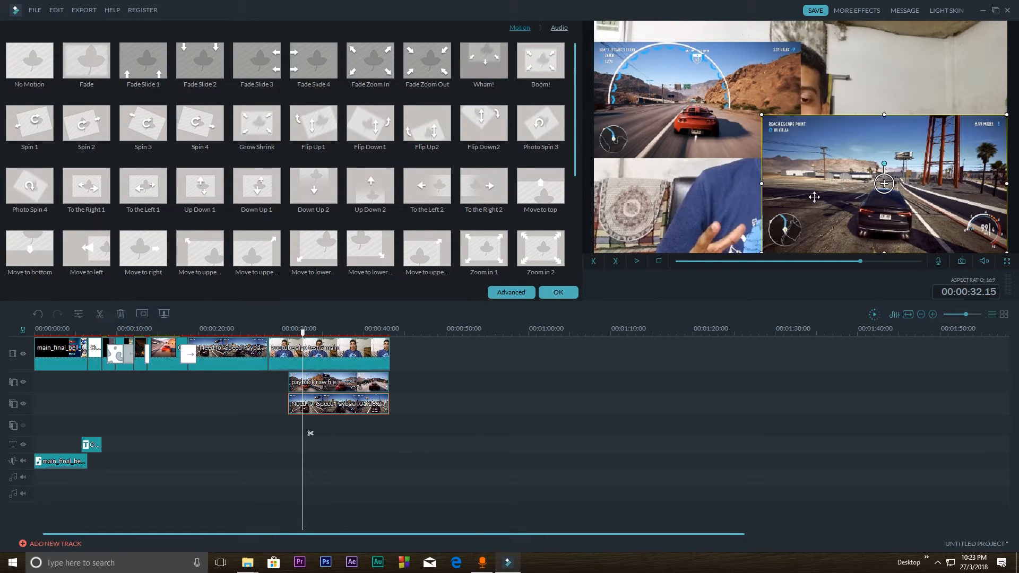
Shrink the Need for Speed overlay to about 36% of the frame width and the payback raw file overlay to about 40% along the left edge
{"action": "left_click_drag", "start_coordinate": [814, 197], "coordinate": [814, 173]}
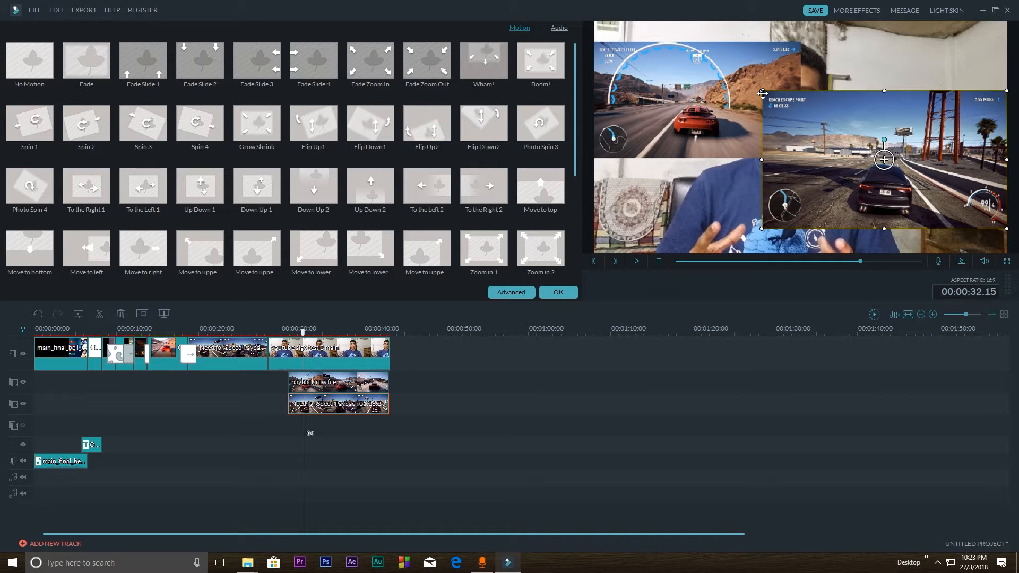
{"action": "left_click_drag", "start_coordinate": [759, 92], "coordinate": [878, 192]}
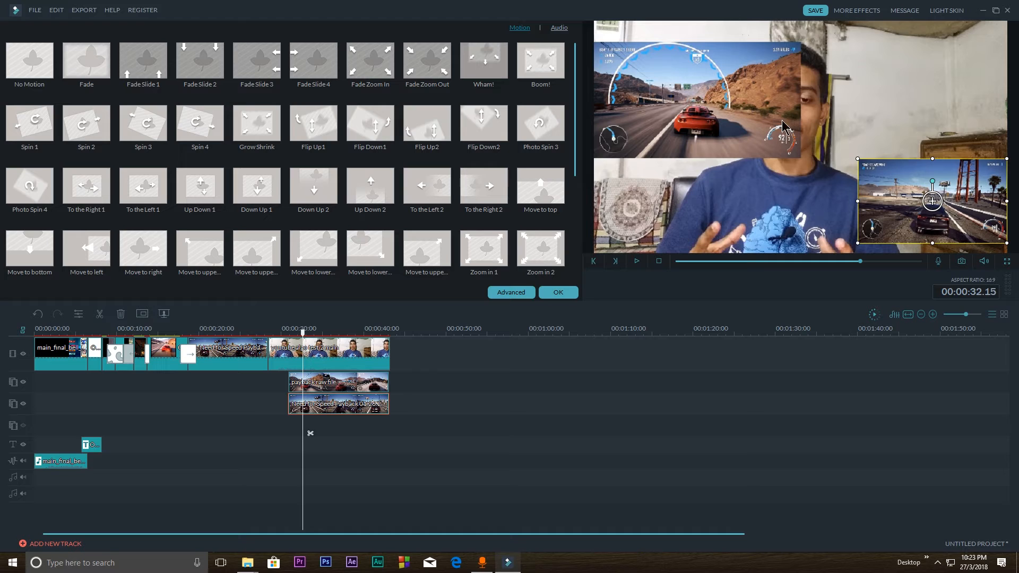
{"action": "left_click", "coordinate": [666, 72]}
{"action": "left_click_drag", "start_coordinate": [593, 42], "coordinate": [607, 50]}
{"action": "left_click_drag", "start_coordinate": [665, 130], "coordinate": [653, 98]}
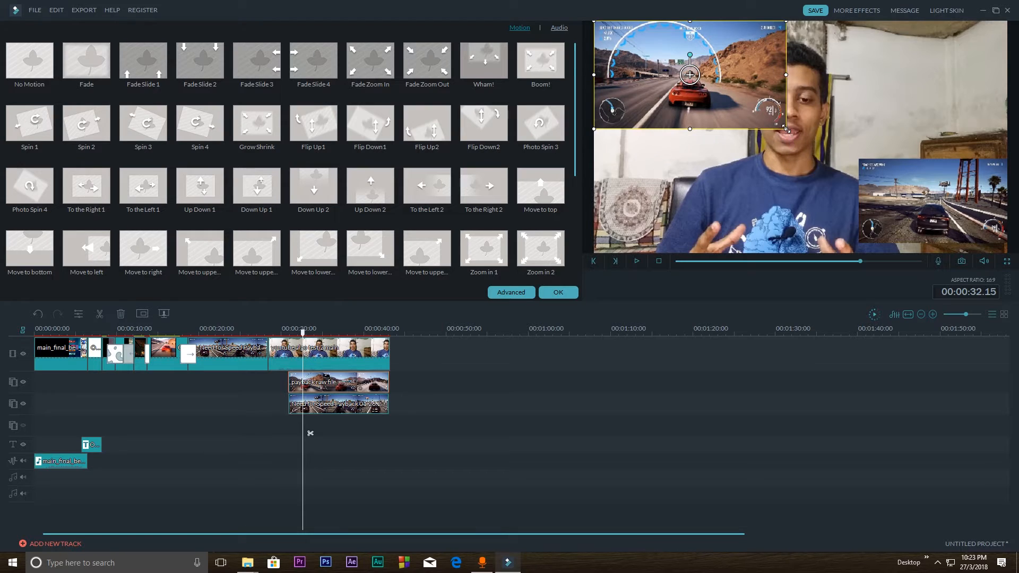
{"action": "left_click_drag", "start_coordinate": [786, 128], "coordinate": [689, 114]}
{"action": "mouse_move", "coordinate": [733, 56]}
{"action": "left_mouse_down"}
{"action": "mouse_move", "coordinate": [743, 33]}
{"action": "mouse_move", "coordinate": [726, 46]}
{"action": "left_mouse_up"}
{"action": "left_click_drag", "start_coordinate": [697, 83], "coordinate": [703, 75]}
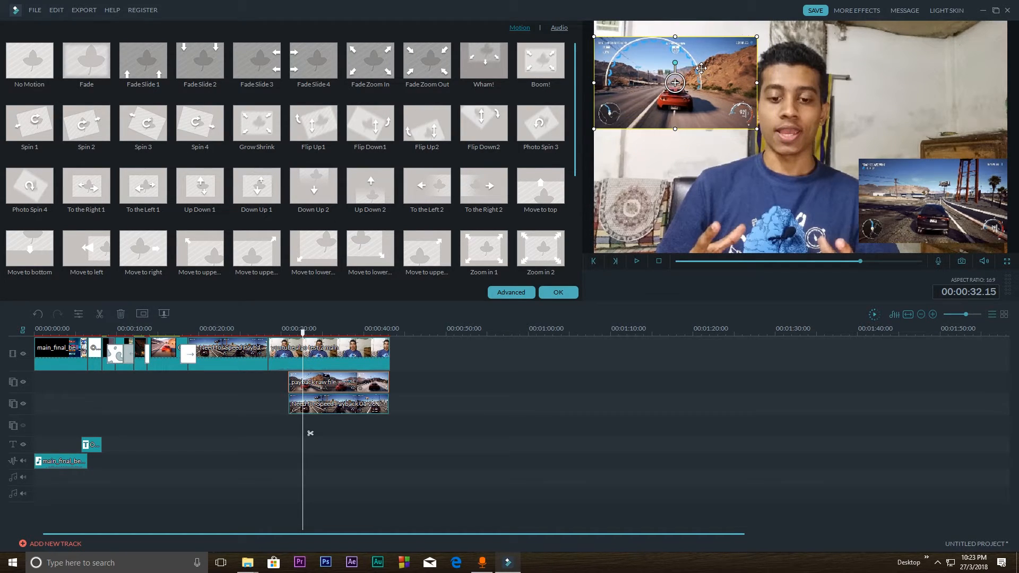
Enlarge the Need for Speed overlay slightly, move it up along the frame's right edge and accept the overlay settings
{"action": "left_click", "coordinate": [931, 197]}
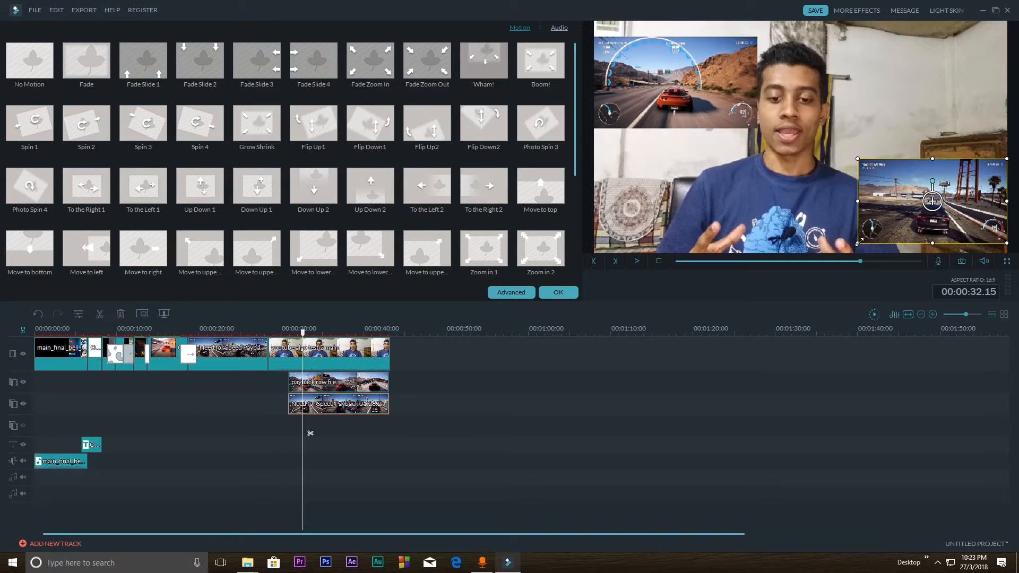
{"action": "left_click_drag", "start_coordinate": [859, 242], "coordinate": [853, 253]}
{"action": "left_click_drag", "start_coordinate": [880, 221], "coordinate": [879, 129]}
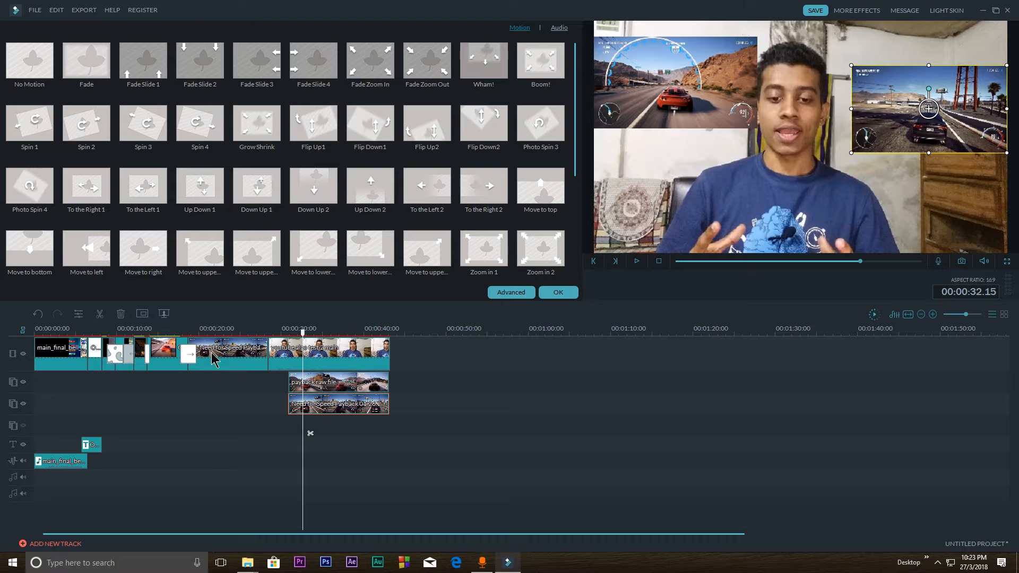
{"action": "left_click", "coordinate": [557, 293]}
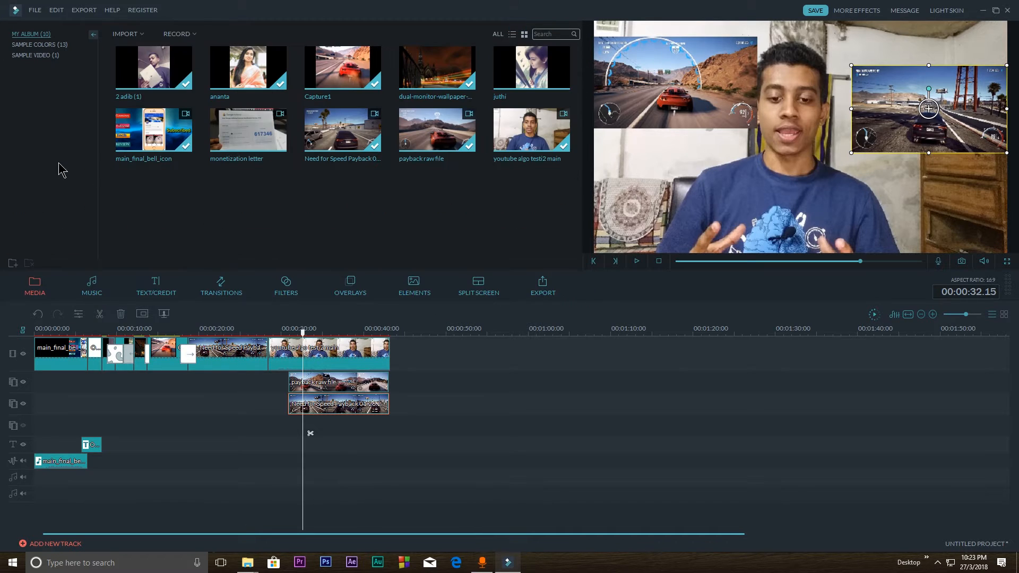
Place the sari portrait photo on a third overlay track under the other two, shrink it by about a quarter and move it to the lower-left corner
{"action": "left_click_drag", "start_coordinate": [229, 69], "coordinate": [391, 428]}
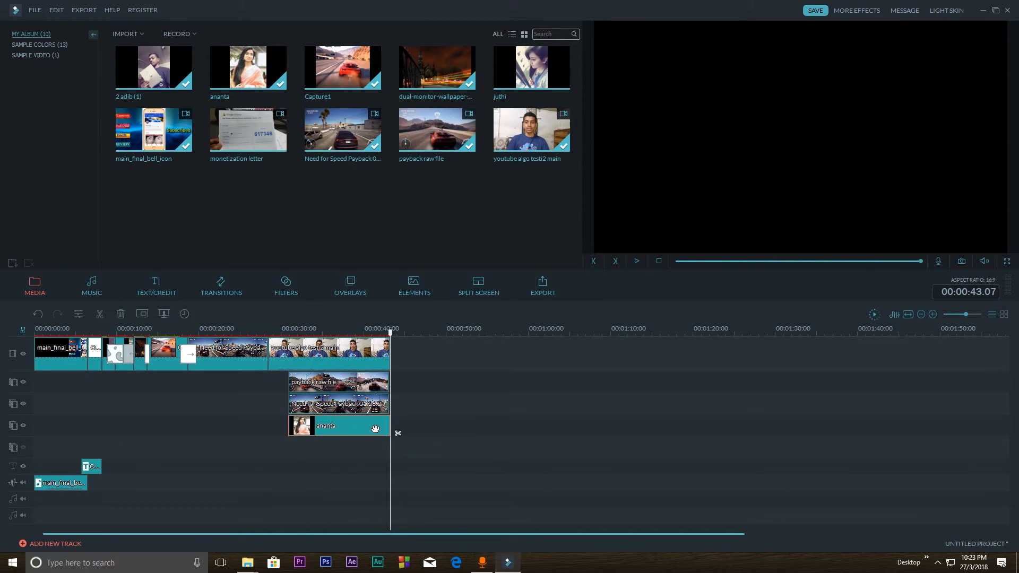
{"action": "double_click", "coordinate": [333, 427]}
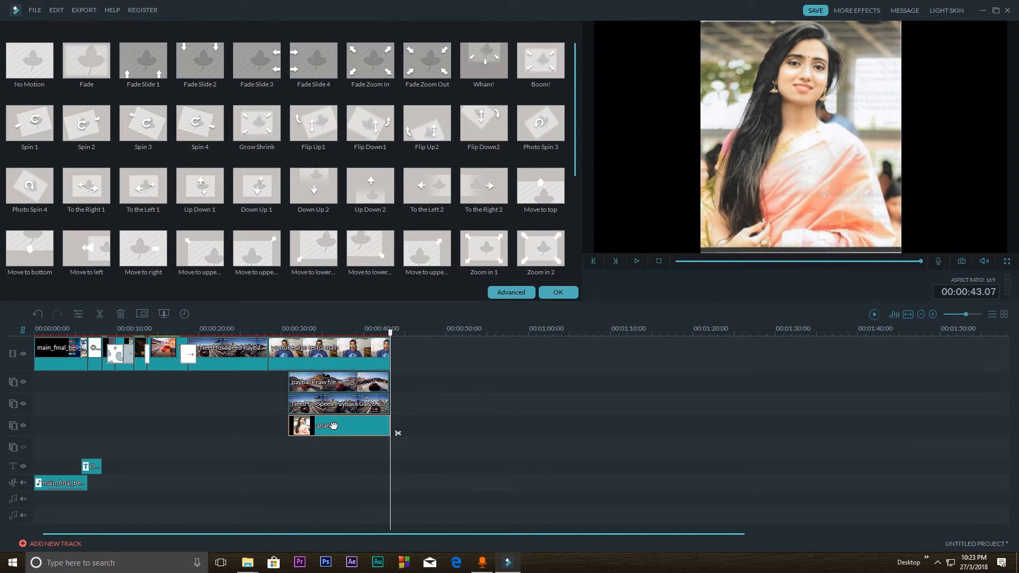
{"action": "left_click", "coordinate": [558, 292]}
{"action": "left_click", "coordinate": [319, 432]}
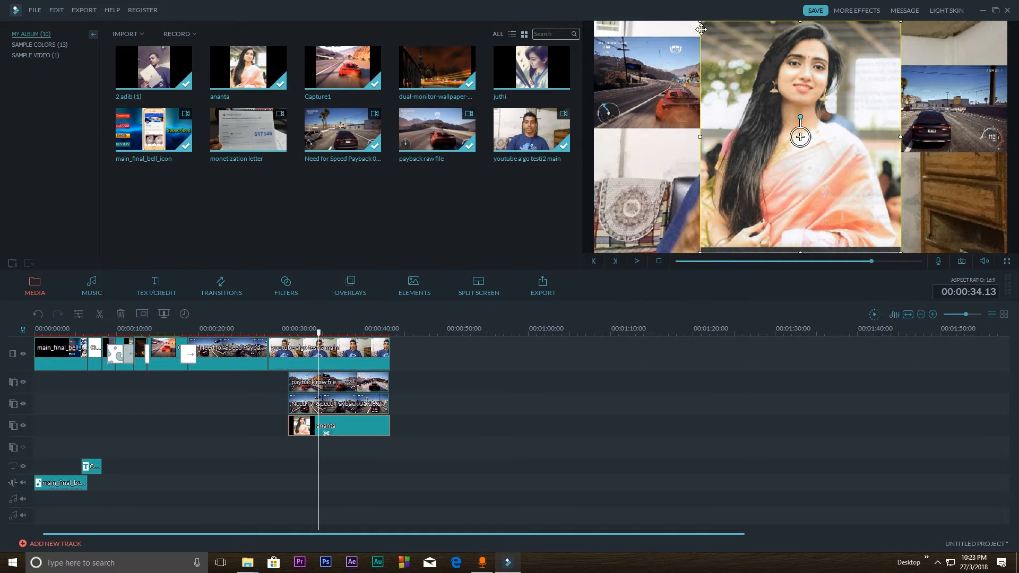
{"action": "left_click_drag", "start_coordinate": [701, 23], "coordinate": [752, 81]}
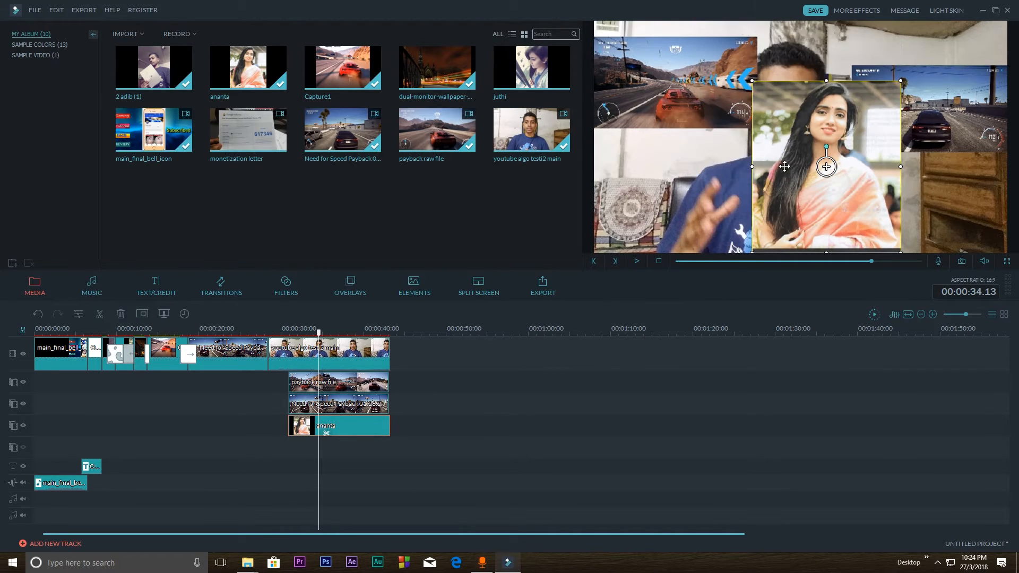
{"action": "left_click", "coordinate": [641, 173]}
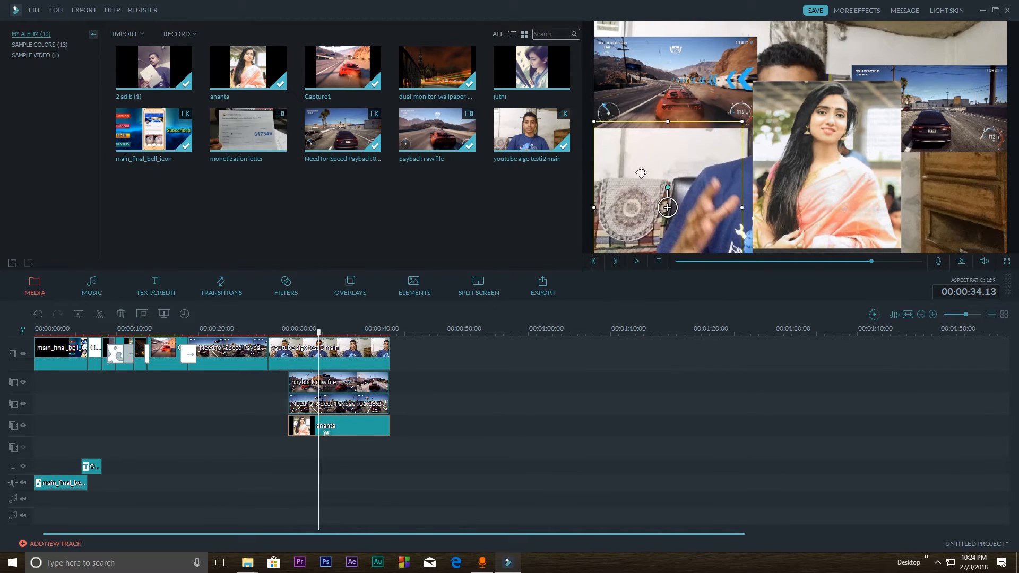
Shrink the payback raw file overlay to about 35% of the frame width away from the frame edges, and move the portrait overlay slightly up
{"action": "left_click", "coordinate": [596, 120]}
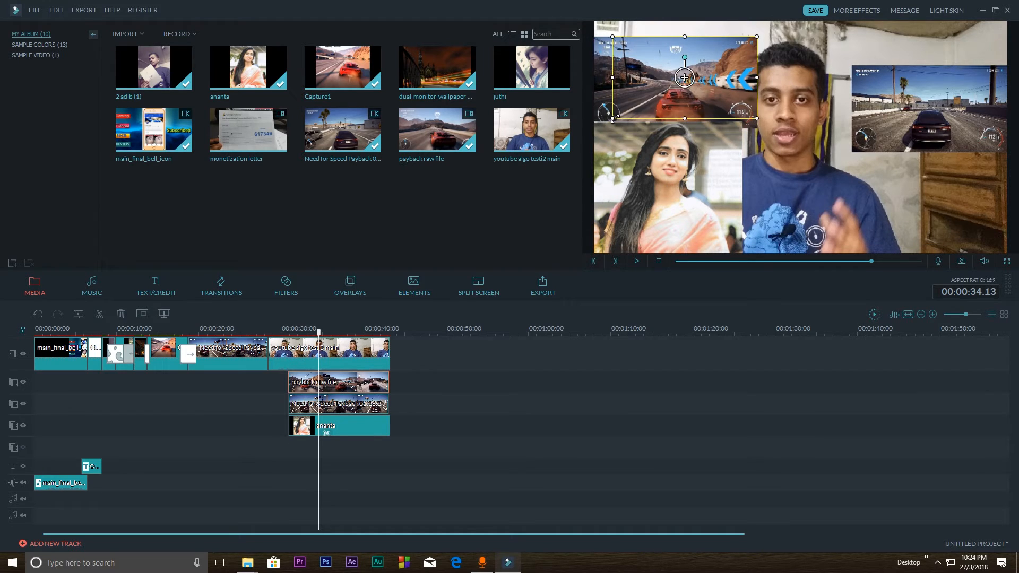
{"action": "left_click_drag", "start_coordinate": [593, 130], "coordinate": [603, 108]}
{"action": "left_click", "coordinate": [632, 157]}
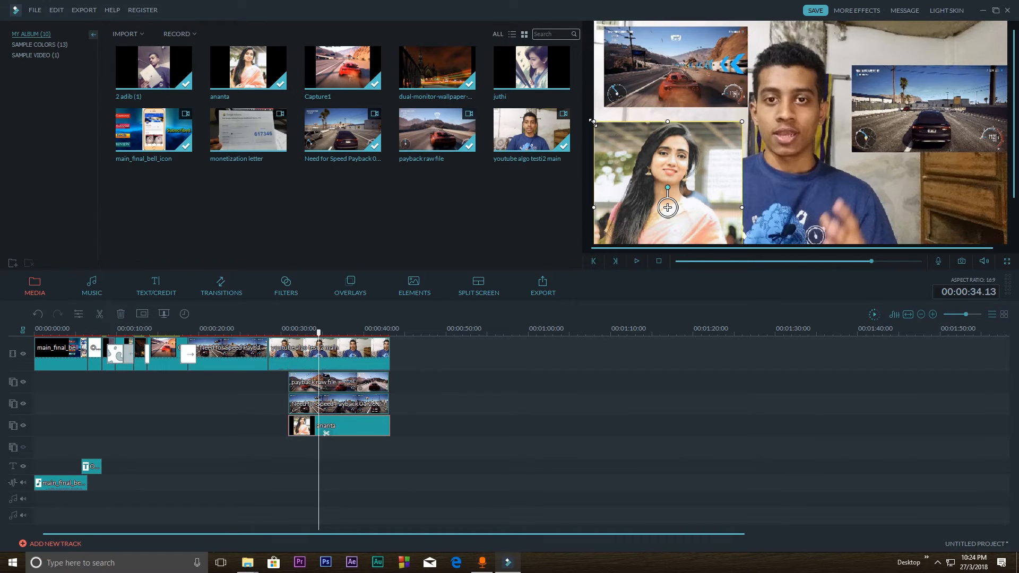
{"action": "left_click_drag", "start_coordinate": [614, 131], "coordinate": [598, 117]}
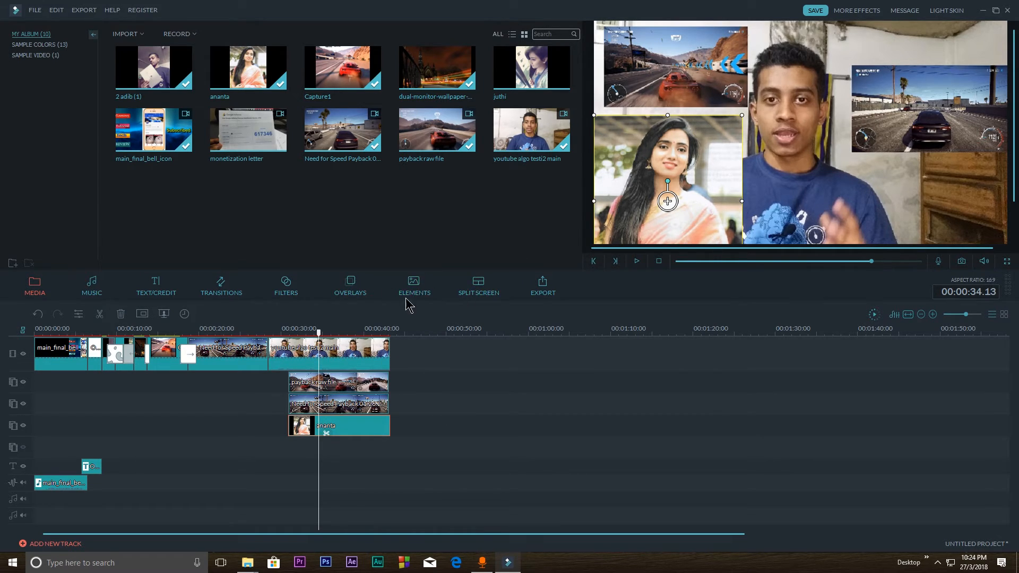
Delete all three overlay clips stacked under the talking clip
{"action": "left_click", "coordinate": [476, 292]}
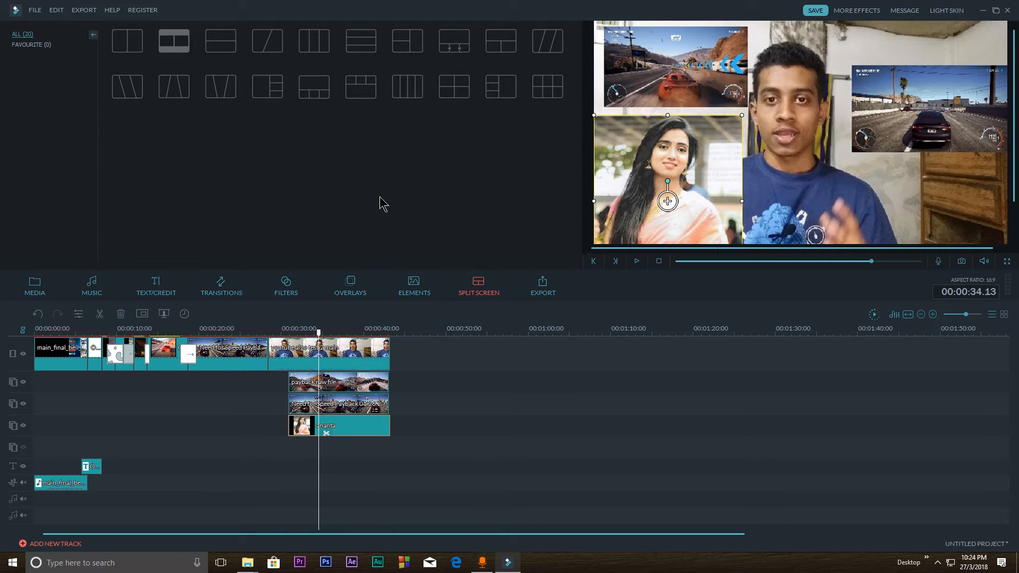
{"action": "left_click", "coordinate": [327, 378]}
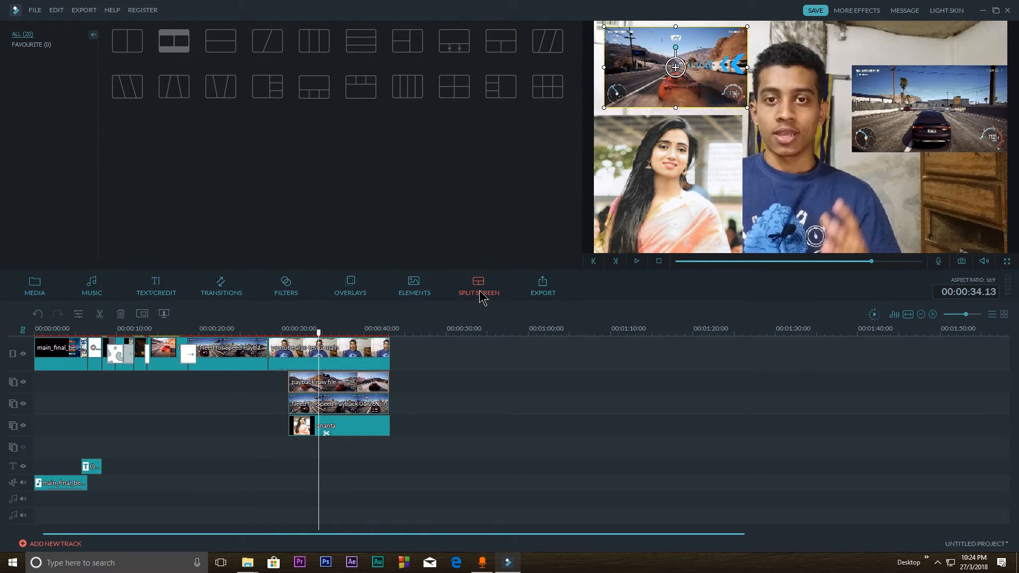
{"action": "left_click", "coordinate": [340, 408]}
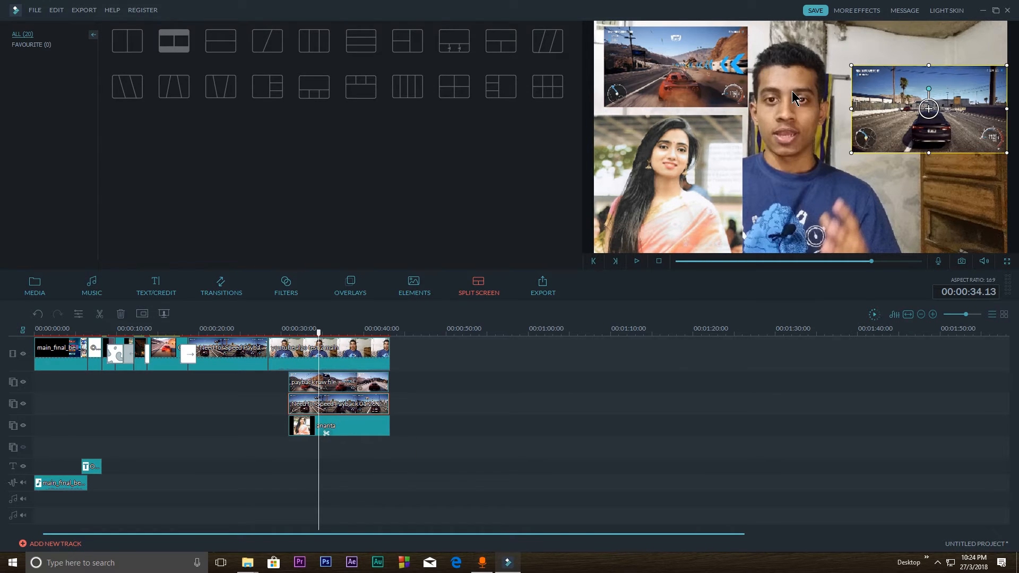
{"action": "left_click", "coordinate": [642, 57]}
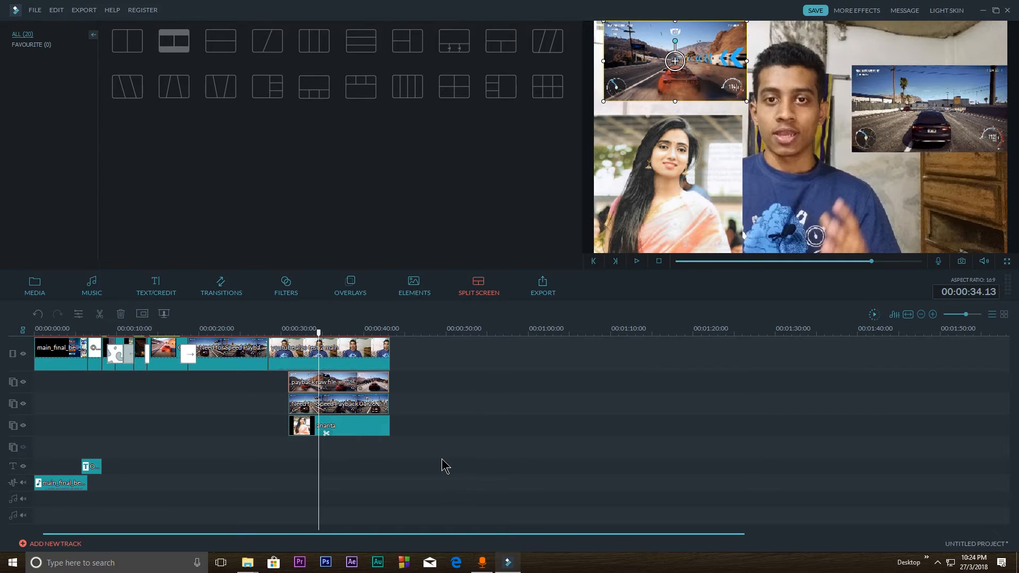
{"action": "left_click_drag", "start_coordinate": [438, 455], "coordinate": [350, 380]}
{"action": "key", "text": "Delete"}
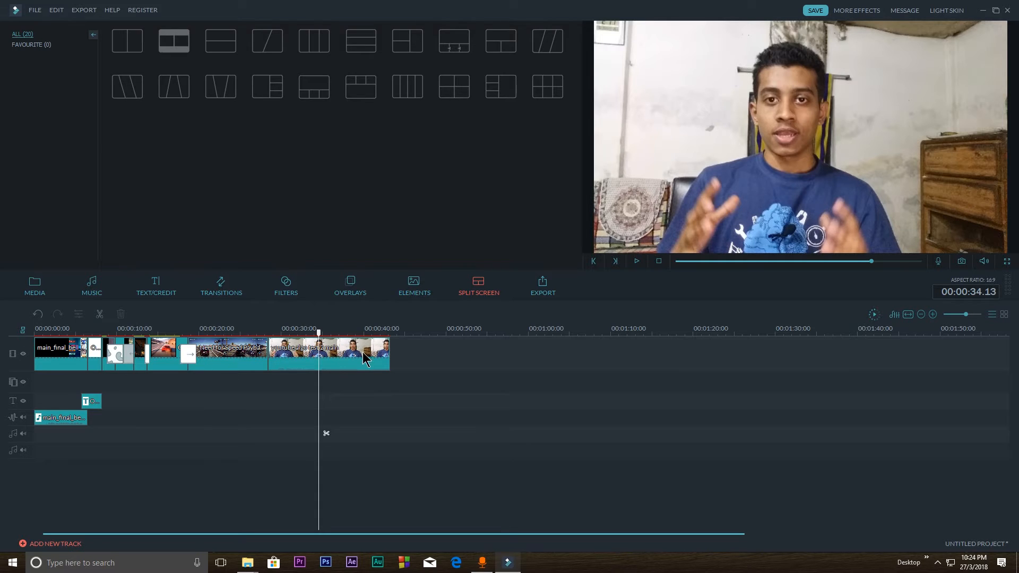
Look through the media, music, title, transition, filter, overlay, element and split-screen libraries
{"action": "left_click_drag", "start_coordinate": [320, 334], "coordinate": [153, 335]}
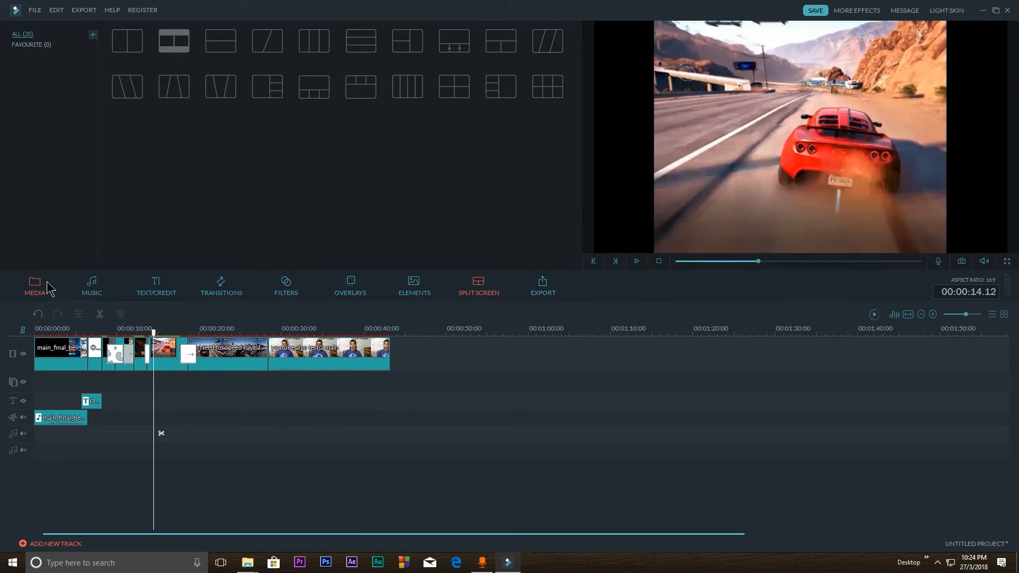
{"action": "left_click", "coordinate": [44, 286]}
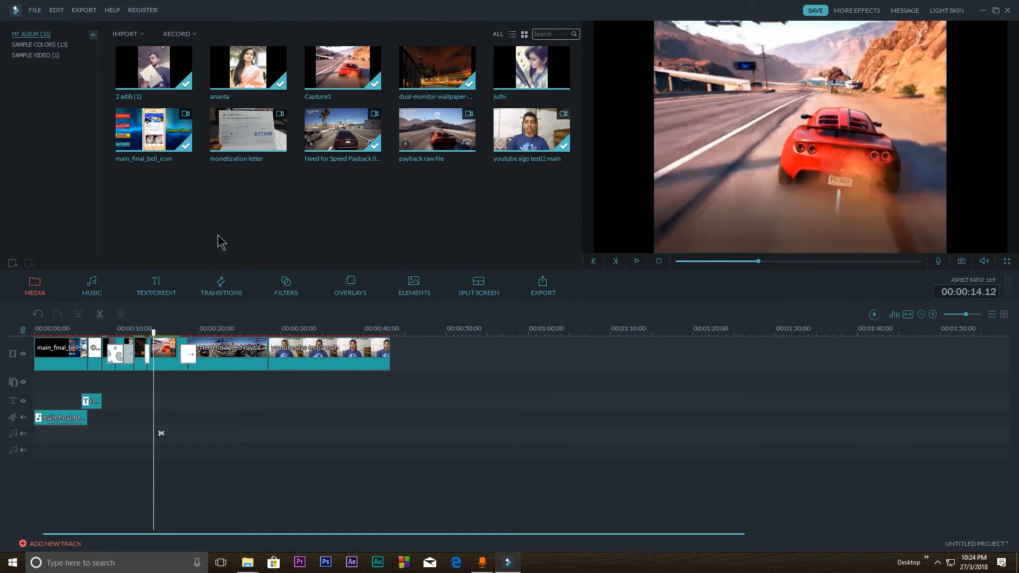
{"action": "left_click", "coordinate": [93, 286]}
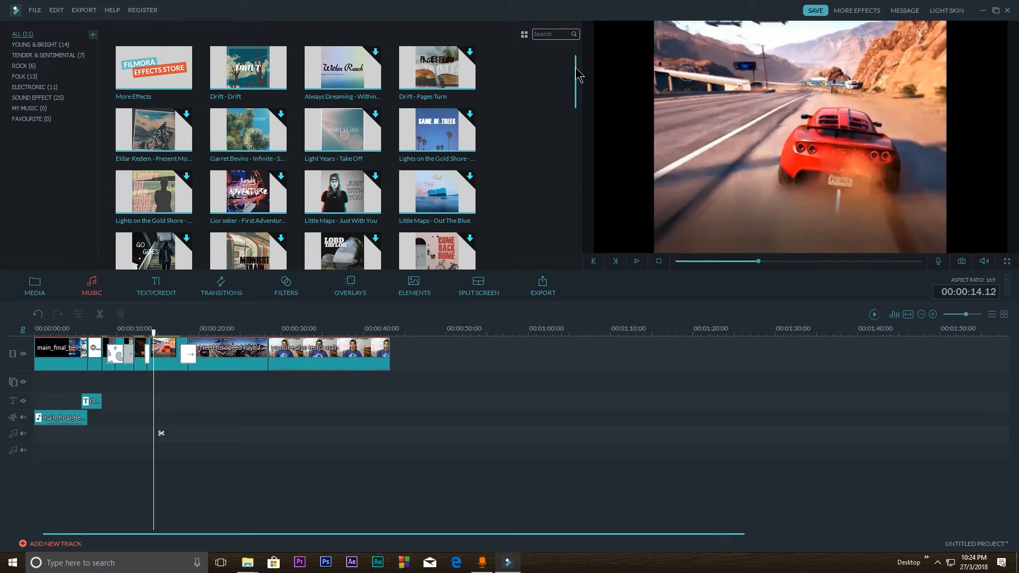
{"action": "scroll", "coordinate": [414, 154], "scroll_direction": "down", "scroll_amount": 3}
{"action": "left_click", "coordinate": [159, 286]}
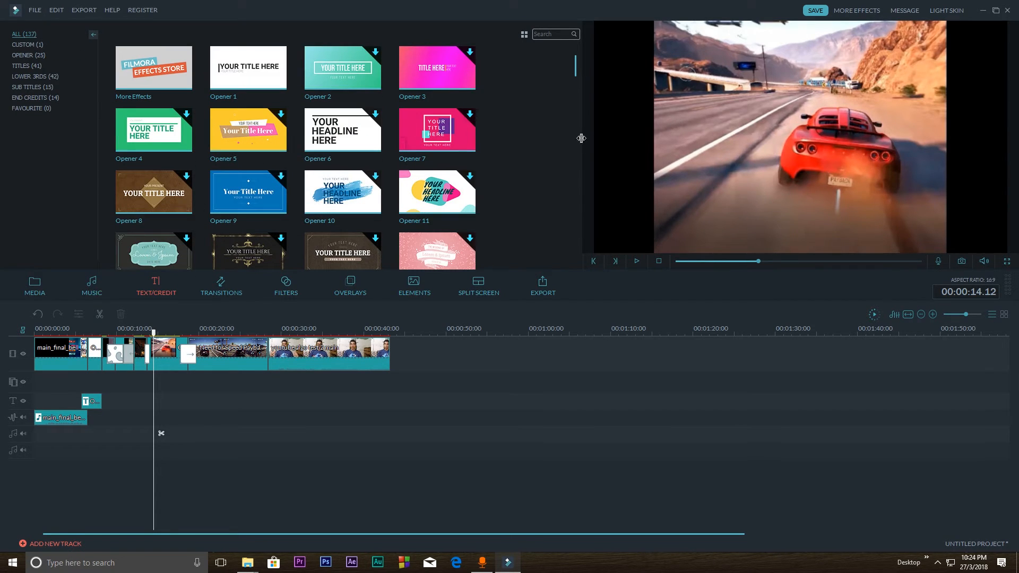
{"action": "mouse_move", "coordinate": [576, 66]}
{"action": "left_mouse_down"}
{"action": "mouse_move", "coordinate": [576, 139]}
{"action": "mouse_move", "coordinate": [576, 61]}
{"action": "left_mouse_up"}
{"action": "scroll", "coordinate": [576, 68], "scroll_direction": "down", "scroll_amount": 1}
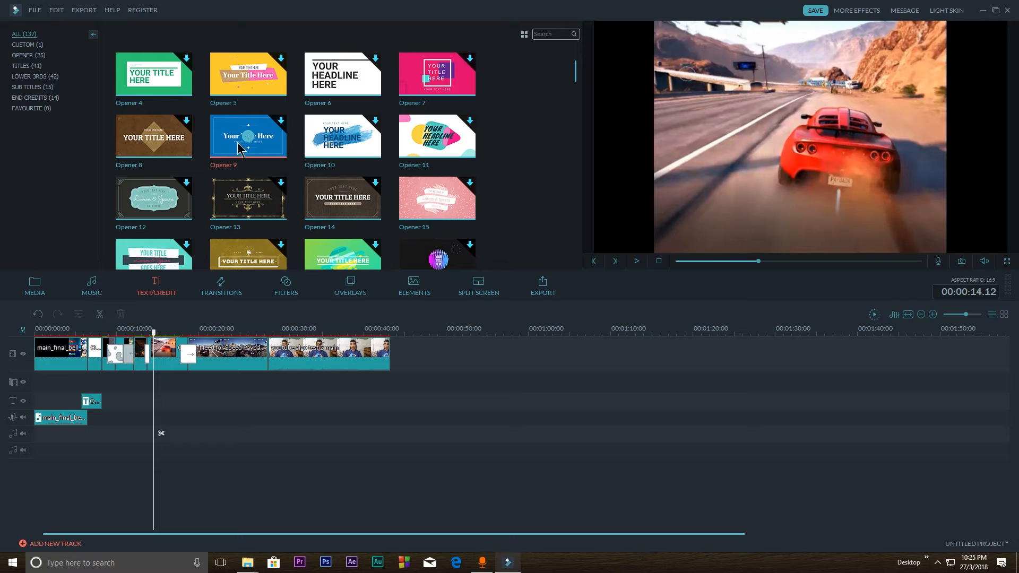
{"action": "left_click", "coordinate": [223, 294]}
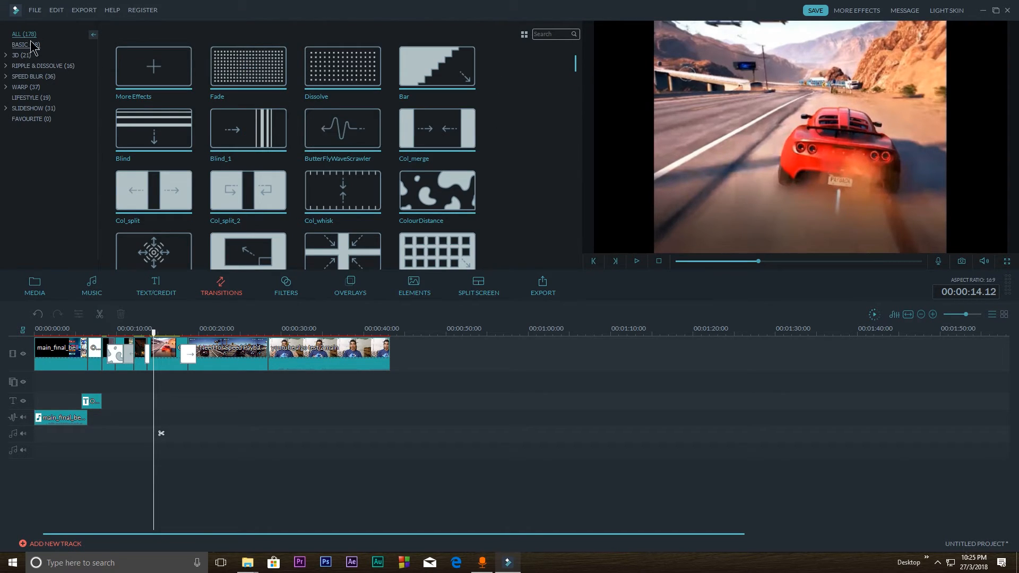
{"action": "left_click_drag", "start_coordinate": [576, 63], "coordinate": [575, 77]}
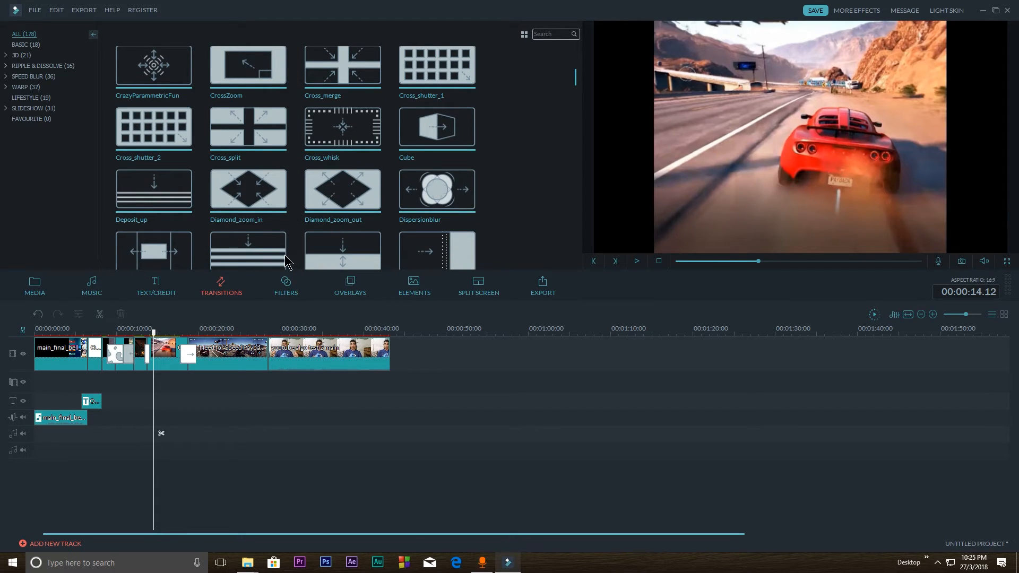
{"action": "left_click", "coordinate": [191, 354]}
{"action": "left_click", "coordinate": [286, 289]}
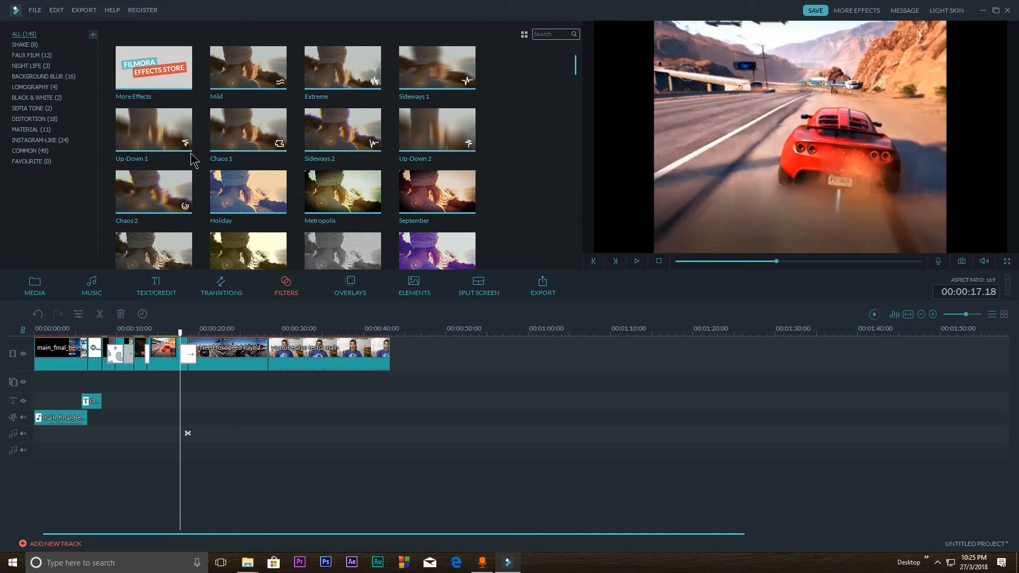
{"action": "left_click", "coordinate": [350, 289]}
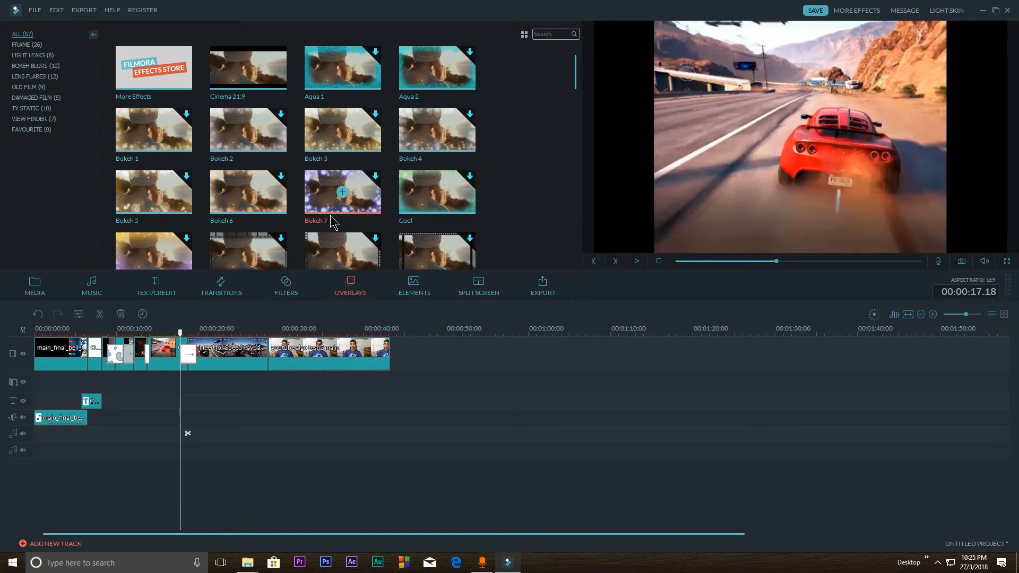
{"action": "left_click", "coordinate": [414, 289]}
{"action": "left_click", "coordinate": [480, 291]}
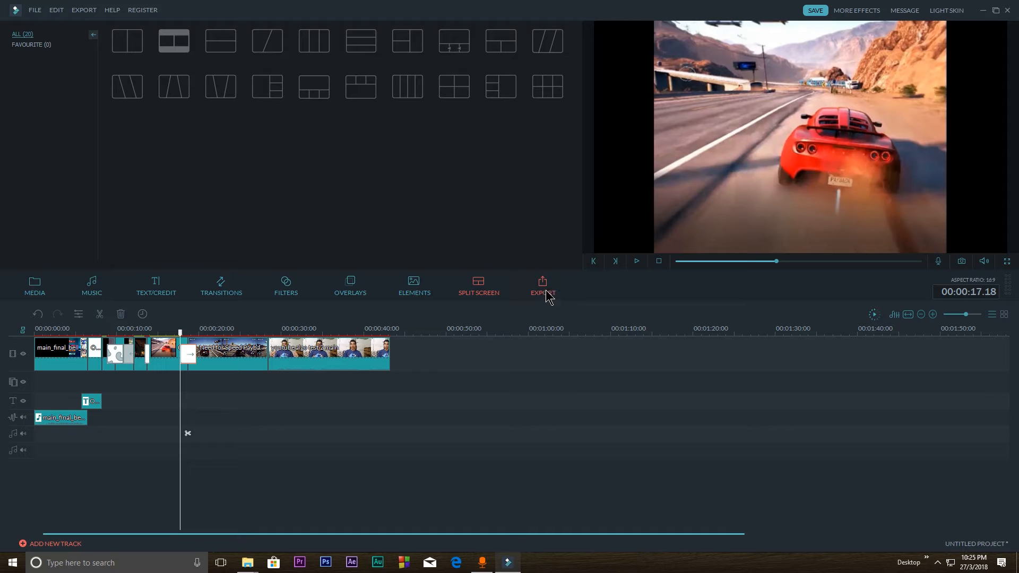
Insert a freeze frame in the Need for Speed Payback clip at 00:00:21.10 and play it back from 00:00:20.12
{"action": "left_click", "coordinate": [210, 354]}
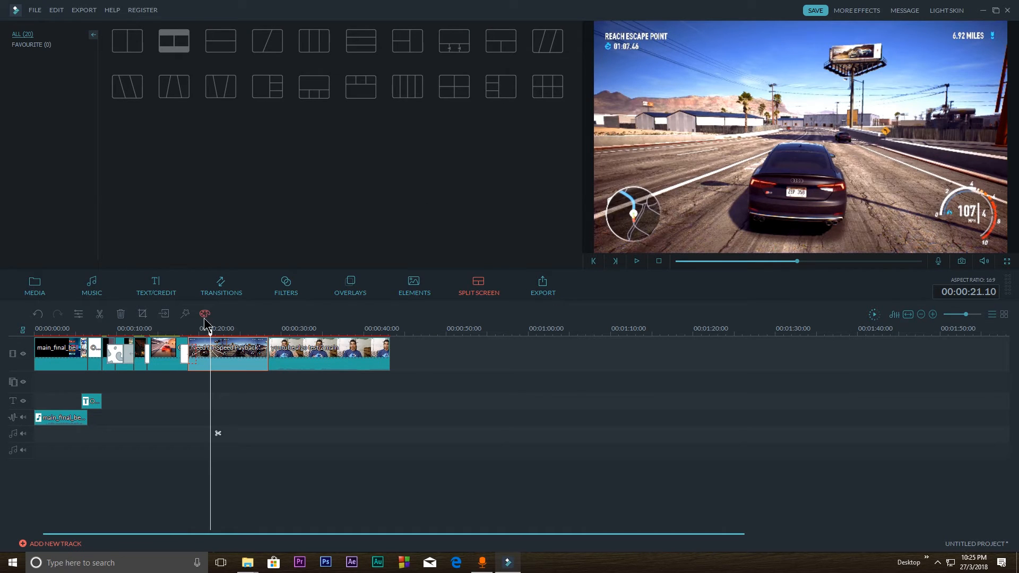
{"action": "left_click", "coordinate": [165, 315]}
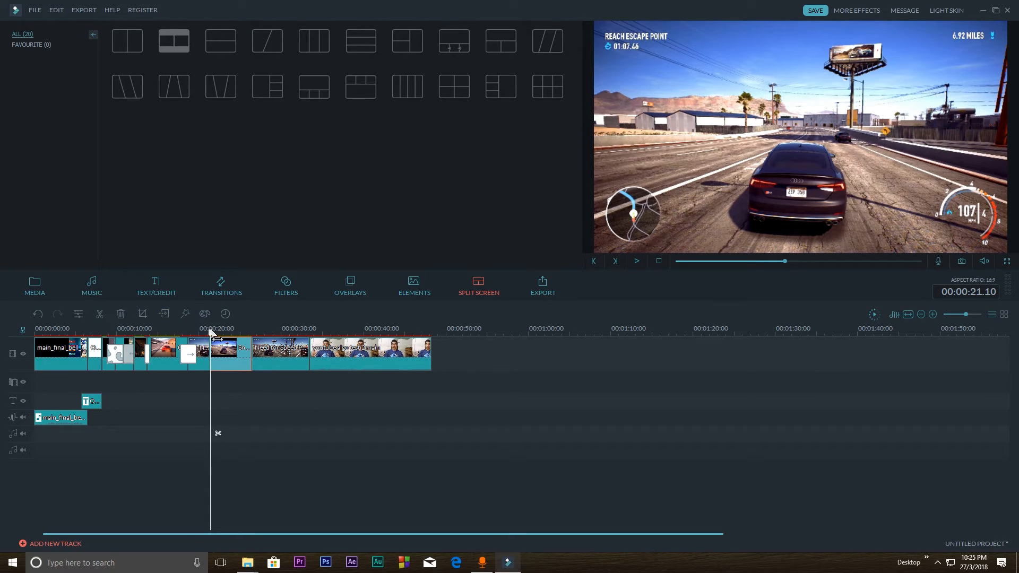
{"action": "mouse_move", "coordinate": [212, 332]}
{"action": "left_mouse_down"}
{"action": "mouse_move", "coordinate": [232, 332]}
{"action": "mouse_move", "coordinate": [203, 325]}
{"action": "left_mouse_up"}
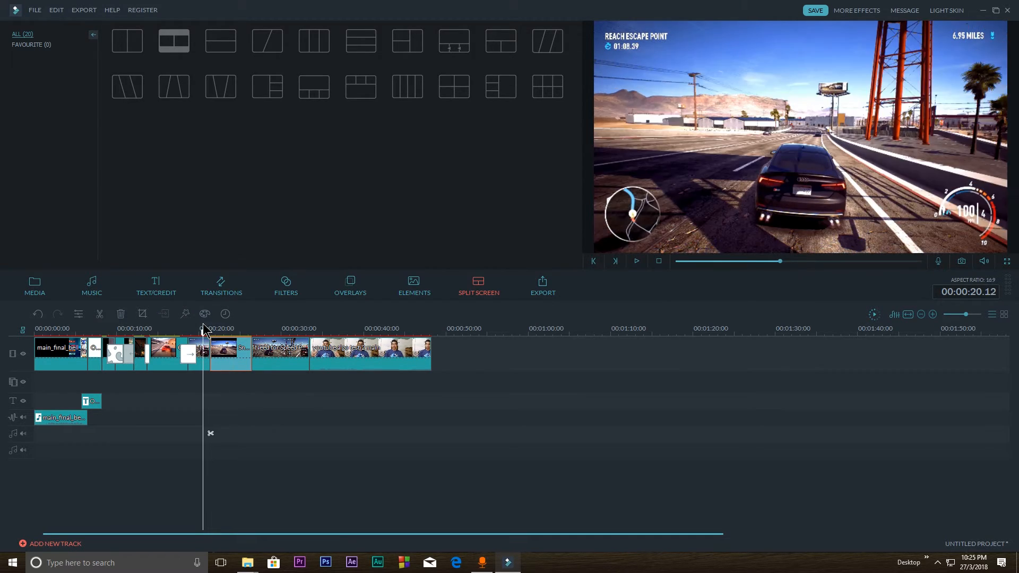
{"action": "key", "text": "space"}
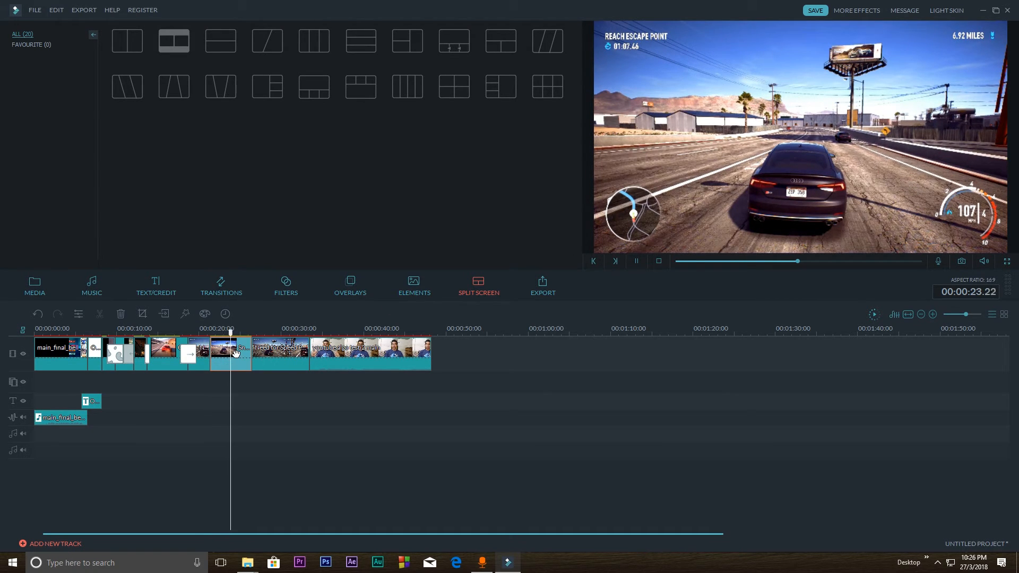
{"action": "key", "text": "space"}
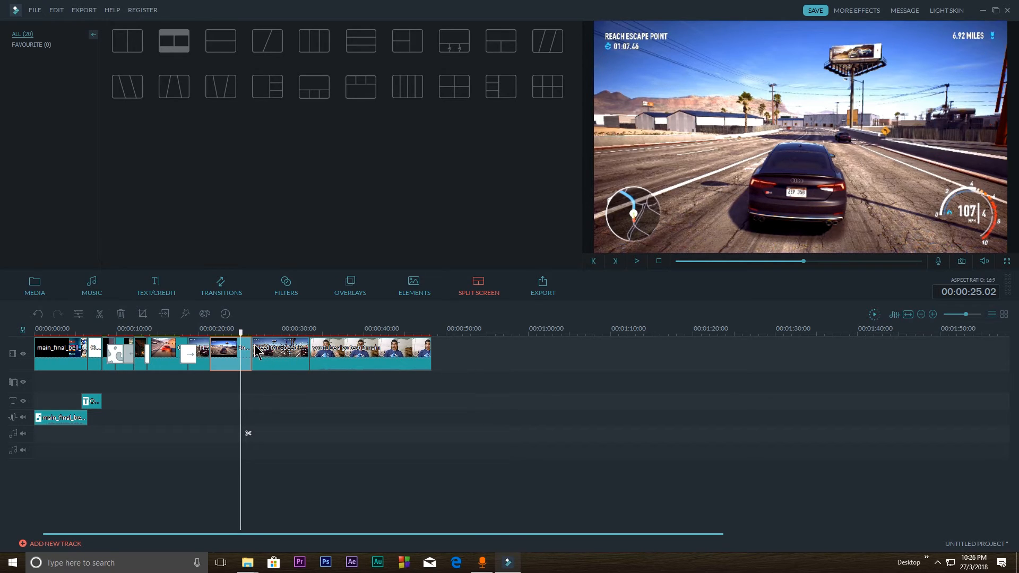
Lengthen and shorten the freeze frame by its end edge, and delete it from the payback footage
{"action": "left_click_drag", "start_coordinate": [251, 343], "coordinate": [264, 344]}
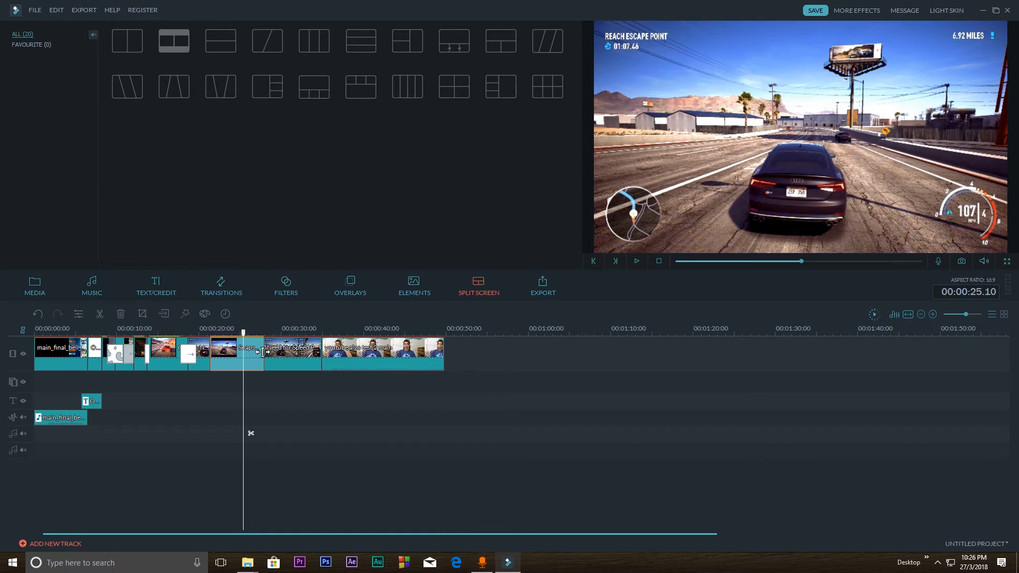
{"action": "left_click_drag", "start_coordinate": [263, 352], "coordinate": [246, 351]}
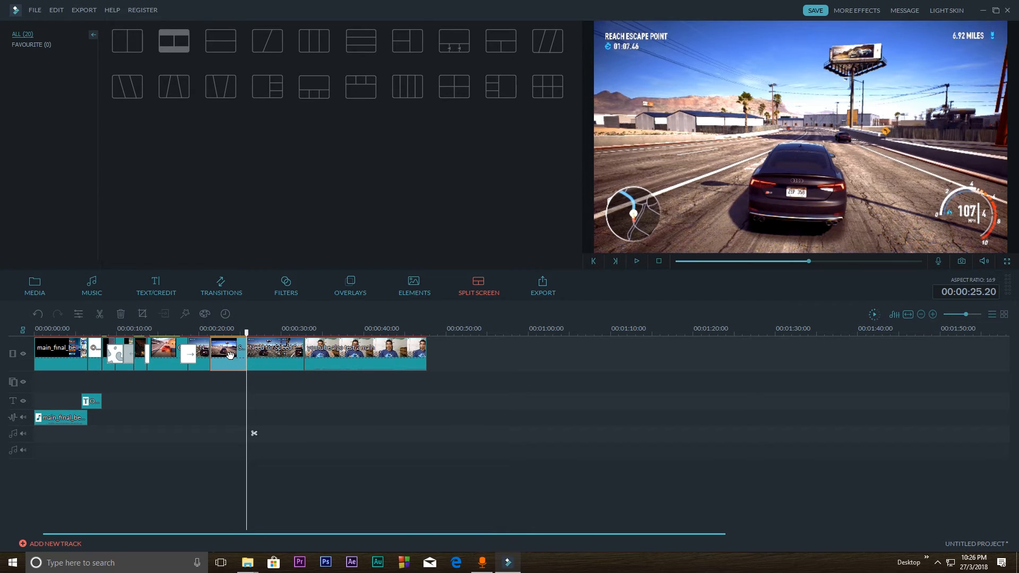
{"action": "key", "text": "Delete"}
{"action": "right_click", "coordinate": [243, 352]}
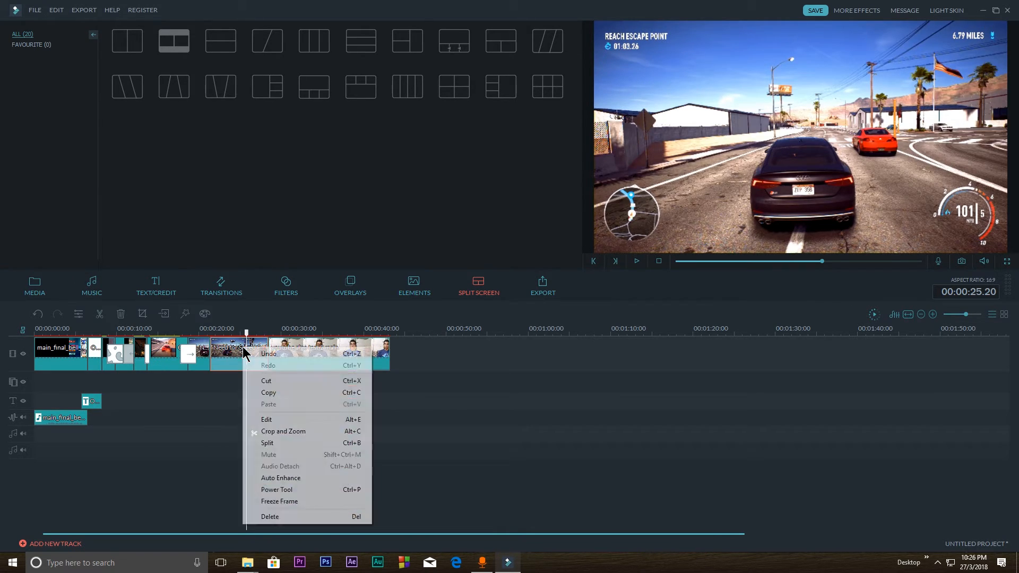
{"action": "left_click", "coordinate": [233, 350]}
{"action": "right_click", "coordinate": [228, 351]}
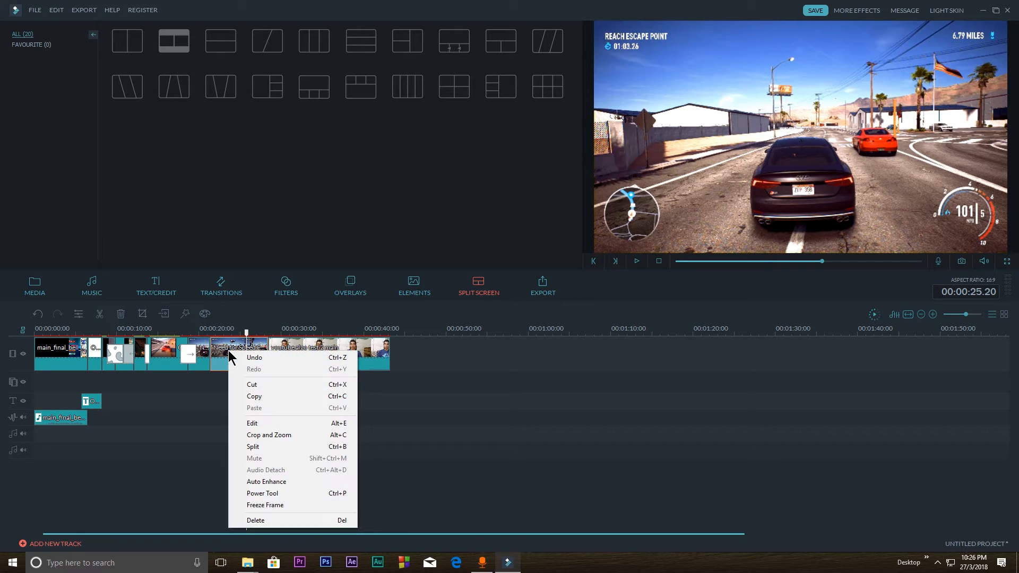
Try cropping the payback clip to a 16:9 area of about 1259 x 708 around the car
{"action": "left_click", "coordinate": [227, 350]}
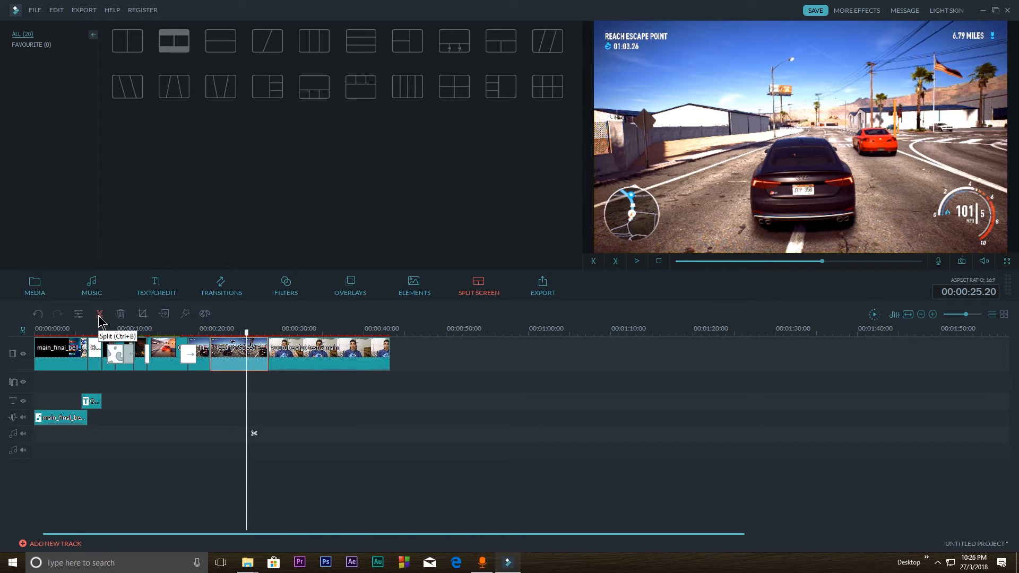
{"action": "left_click", "coordinate": [143, 318]}
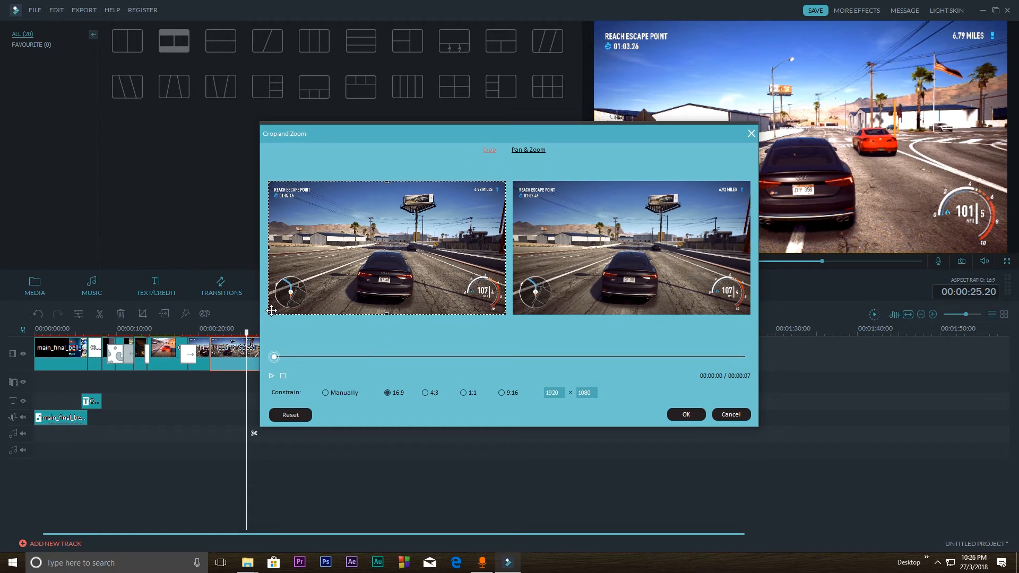
{"action": "left_click_drag", "start_coordinate": [293, 192], "coordinate": [314, 220]}
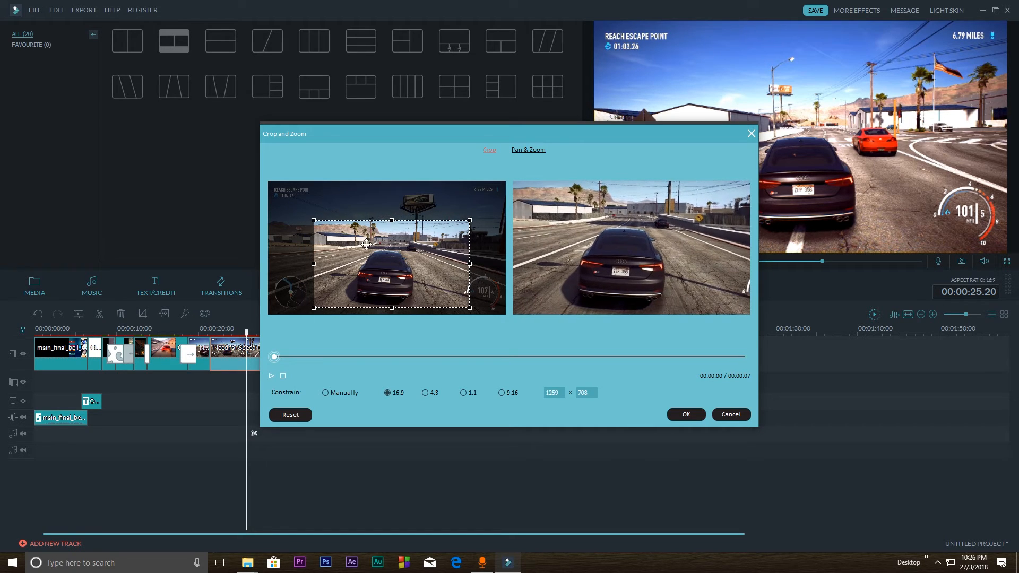
{"action": "mouse_move", "coordinate": [371, 245]}
{"action": "left_mouse_down"}
{"action": "mouse_move", "coordinate": [363, 244]}
{"action": "mouse_move", "coordinate": [373, 262]}
{"action": "mouse_move", "coordinate": [397, 261]}
{"action": "mouse_move", "coordinate": [387, 257]}
{"action": "left_mouse_up"}
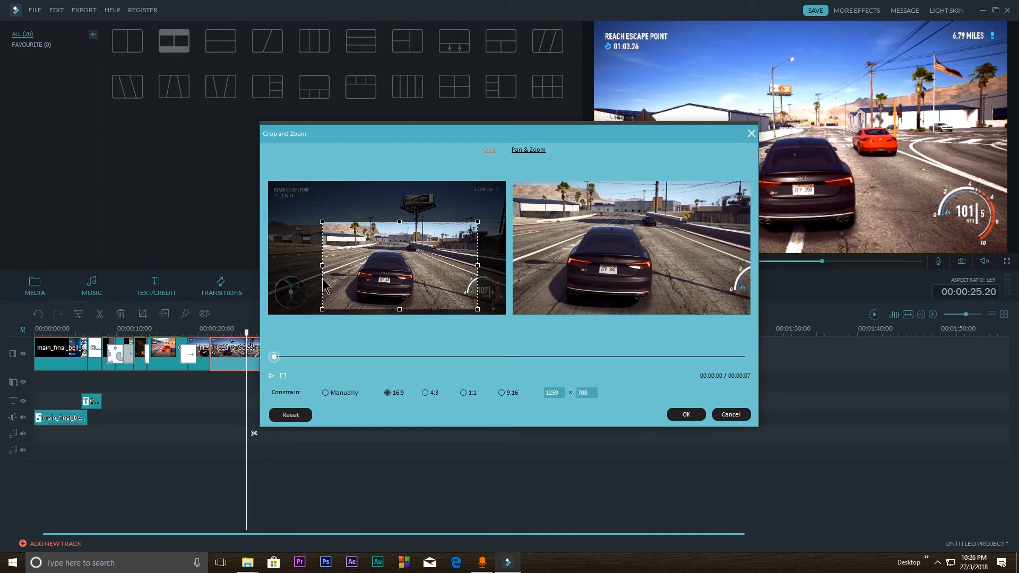
{"action": "left_click", "coordinate": [740, 418]}
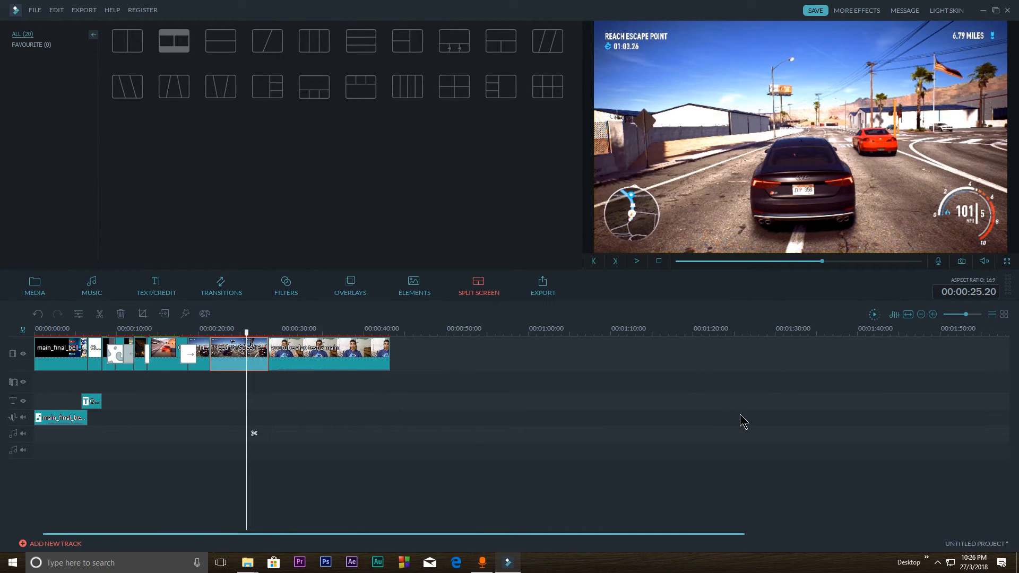
Apply a pan and zoom to the payback clip, with a start frame of about 964 x 542 over the minimap
{"action": "left_click", "coordinate": [143, 316]}
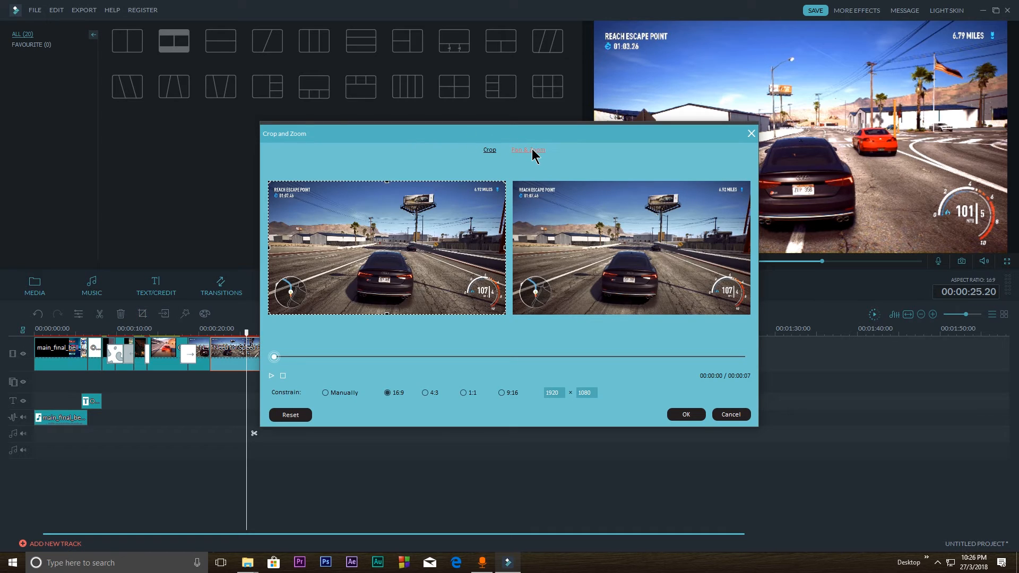
{"action": "left_click", "coordinate": [532, 150]}
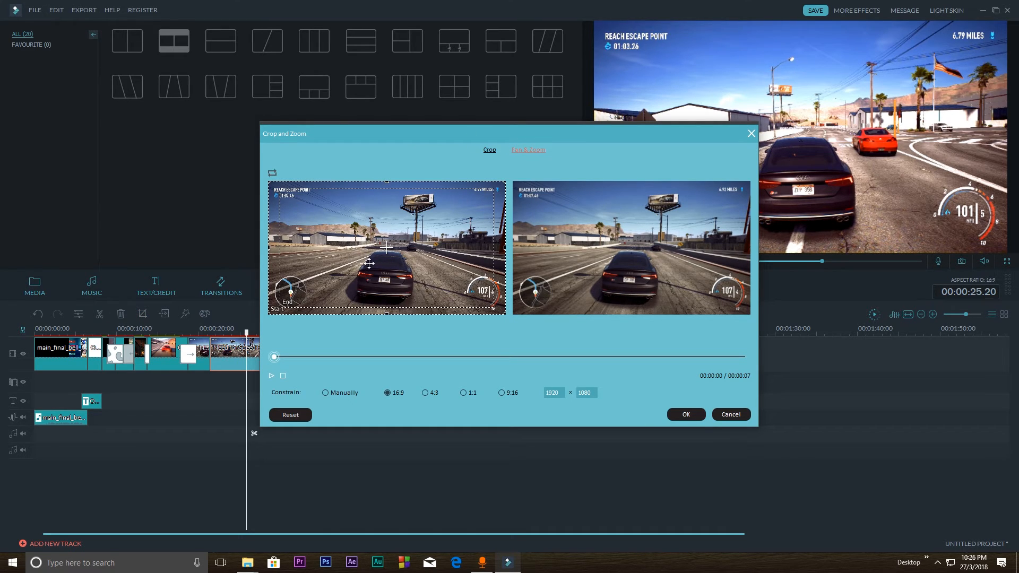
{"action": "left_click_drag", "start_coordinate": [269, 180], "coordinate": [388, 248]}
{"action": "left_click_drag", "start_coordinate": [421, 277], "coordinate": [374, 285]}
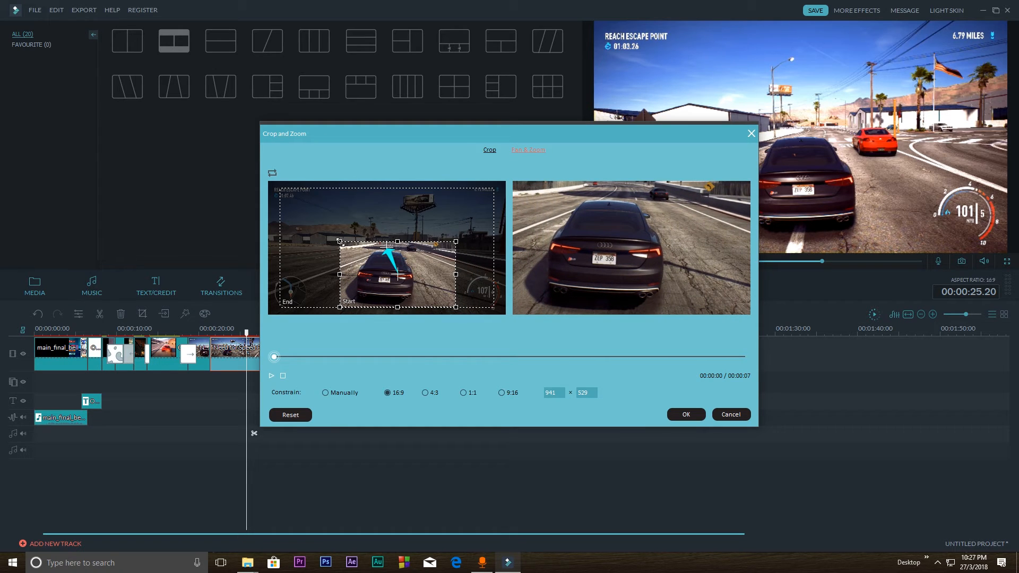
{"action": "left_click_drag", "start_coordinate": [339, 242], "coordinate": [257, 168]}
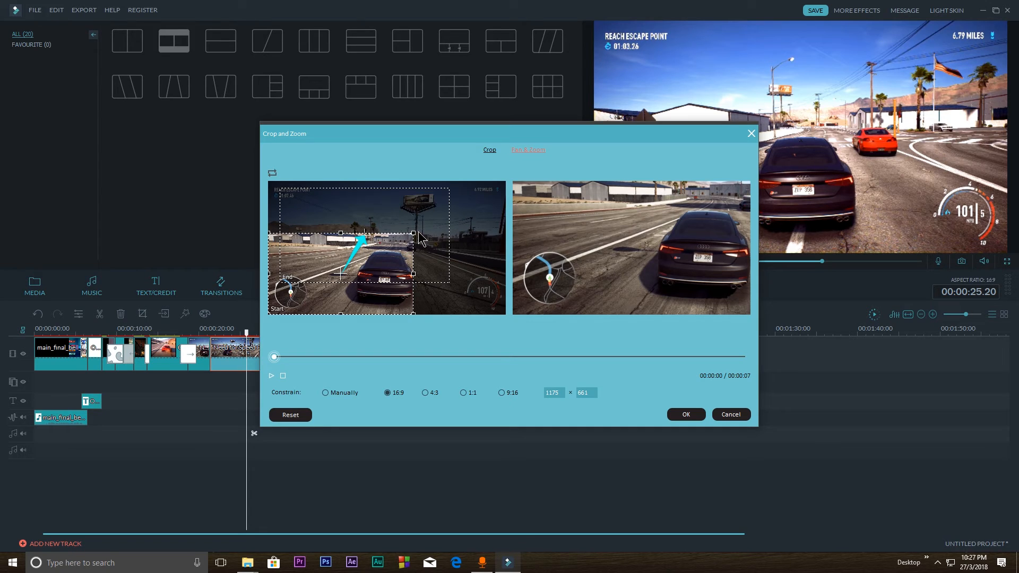
{"action": "left_click_drag", "start_coordinate": [414, 232], "coordinate": [356, 246]}
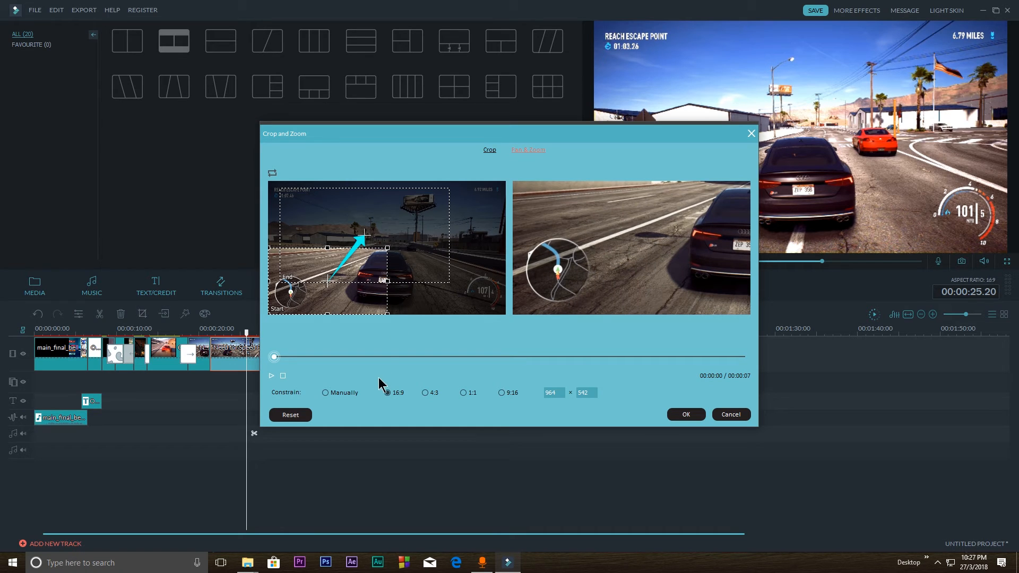
{"action": "left_click_drag", "start_coordinate": [275, 358], "coordinate": [721, 317]}
{"action": "left_click", "coordinate": [685, 415]}
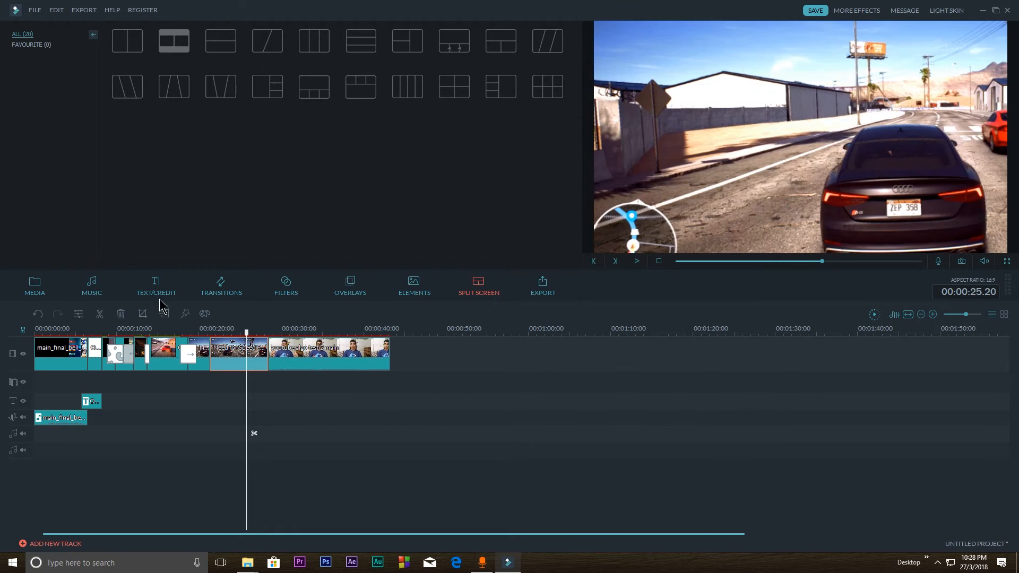
Play back the pan and zoom on the payback clip from 00:00:21.23
{"action": "left_click_drag", "start_coordinate": [248, 331], "coordinate": [216, 333]}
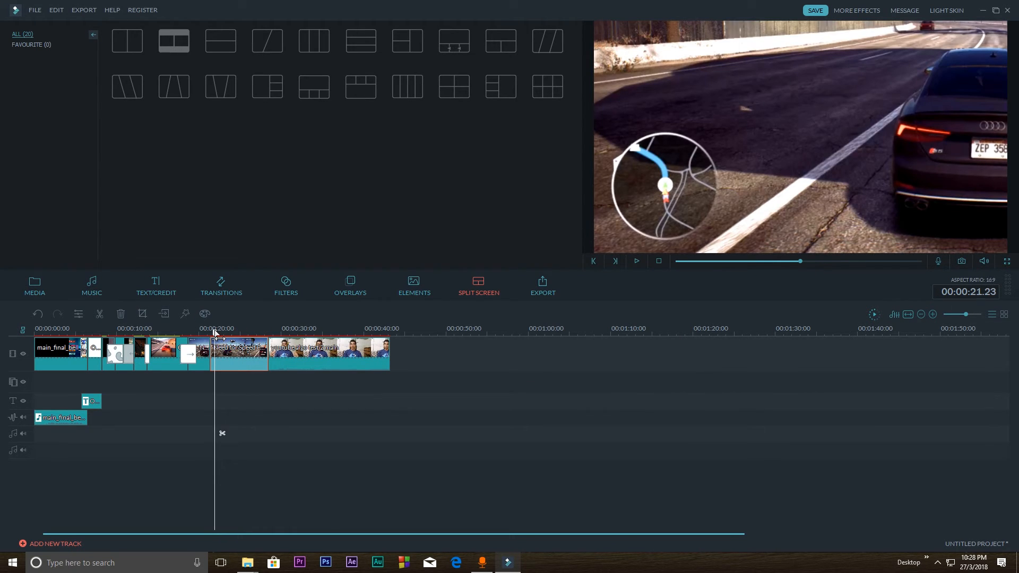
{"action": "key", "text": "space"}
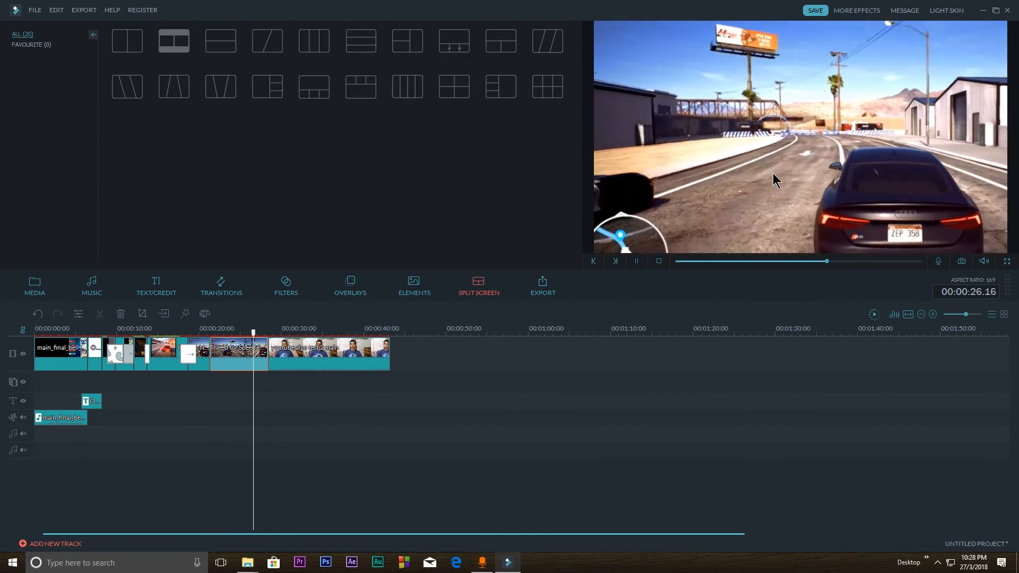
{"action": "key", "text": "space"}
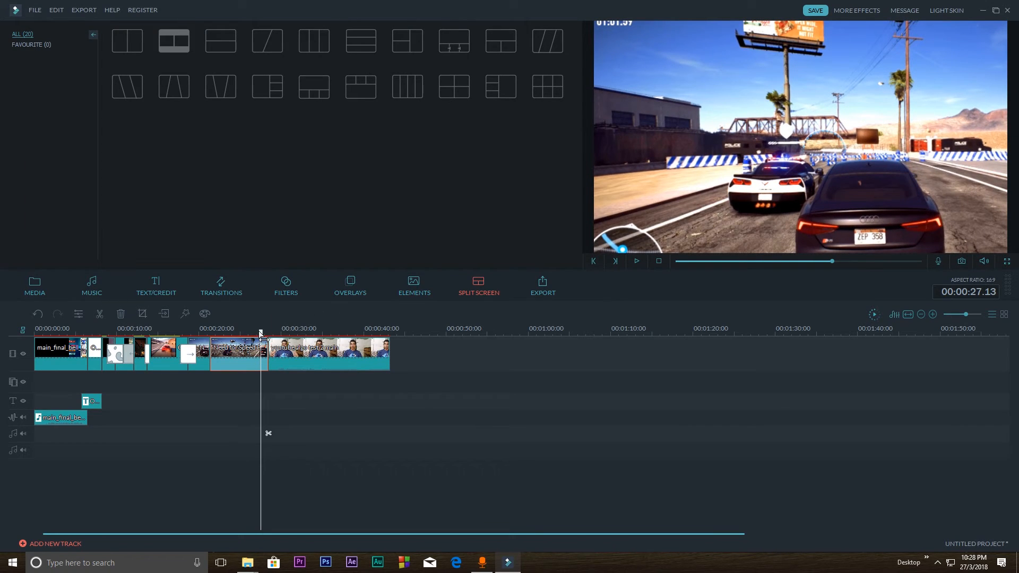
Undo the pan and zoom on the payback clip and set the playhead at 00:00:25.03
{"action": "left_click_drag", "start_coordinate": [263, 340], "coordinate": [223, 325]}
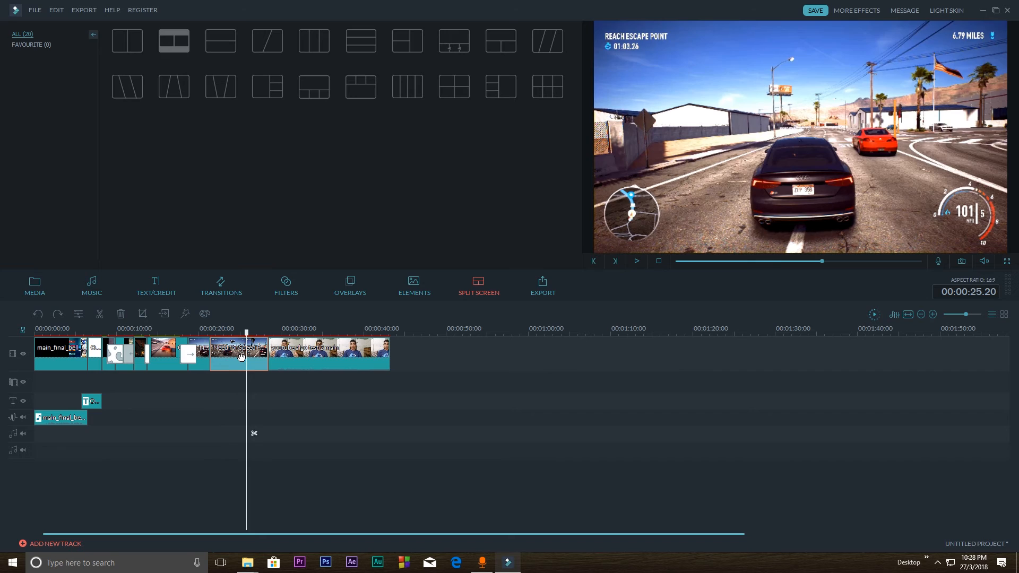
{"action": "mouse_move", "coordinate": [250, 341]}
{"action": "left_mouse_down"}
{"action": "mouse_move", "coordinate": [264, 333]}
{"action": "mouse_move", "coordinate": [241, 334]}
{"action": "left_mouse_up"}
{"action": "right_click", "coordinate": [238, 355]}
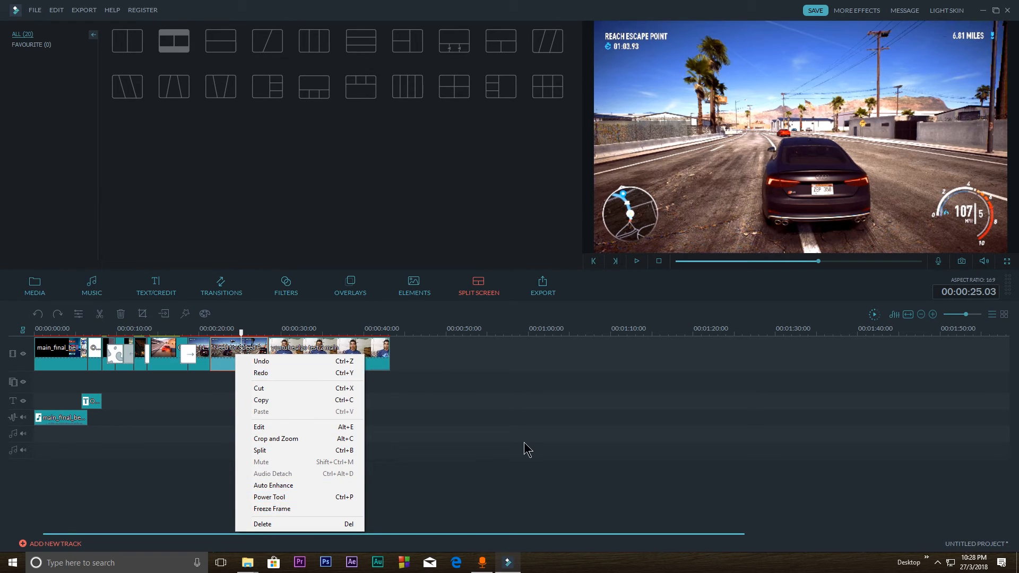
{"action": "left_click", "coordinate": [478, 414]}
Return the playhead to the timeline start and look through the export destinations, including YouTube and device output
{"action": "left_click_drag", "start_coordinate": [244, 330], "coordinate": [27, 311]}
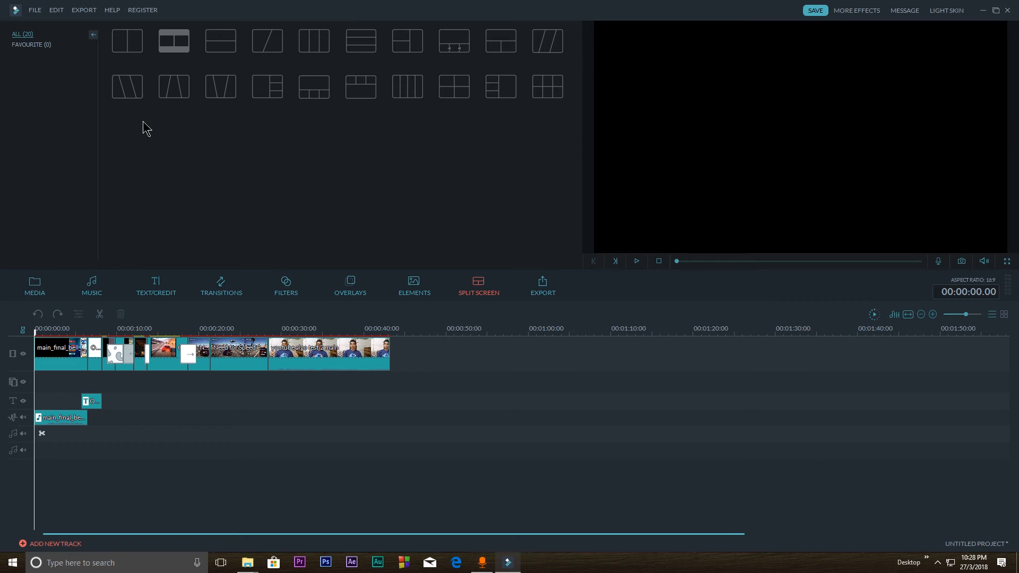
{"action": "left_click", "coordinate": [86, 10]}
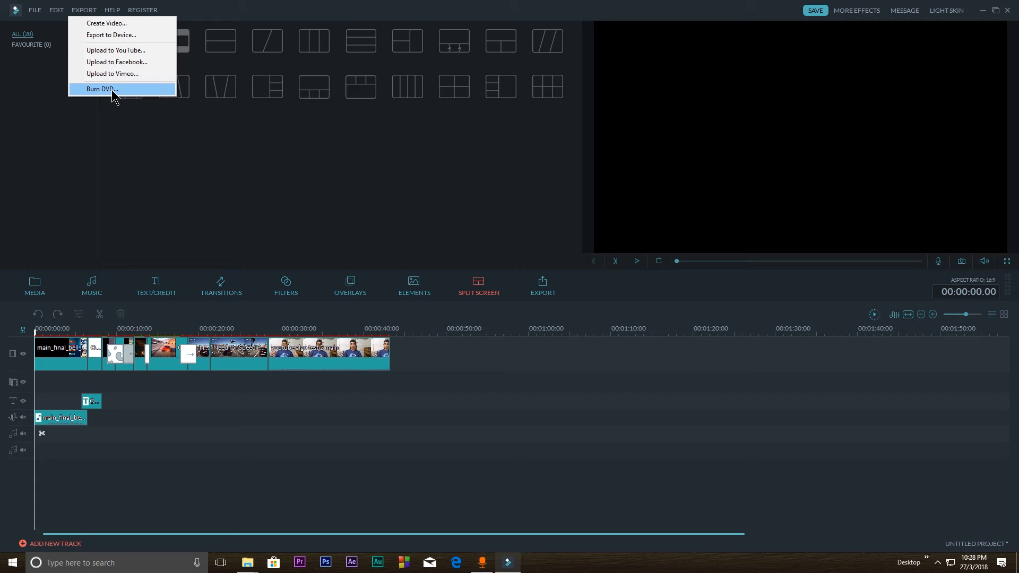
{"action": "left_click", "coordinate": [546, 290]}
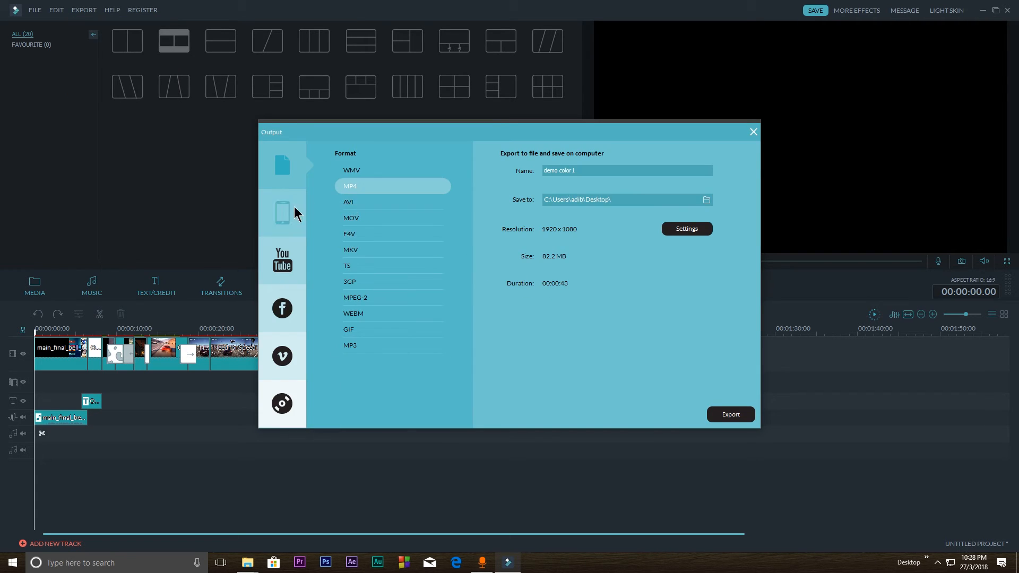
{"action": "left_click", "coordinate": [286, 257]}
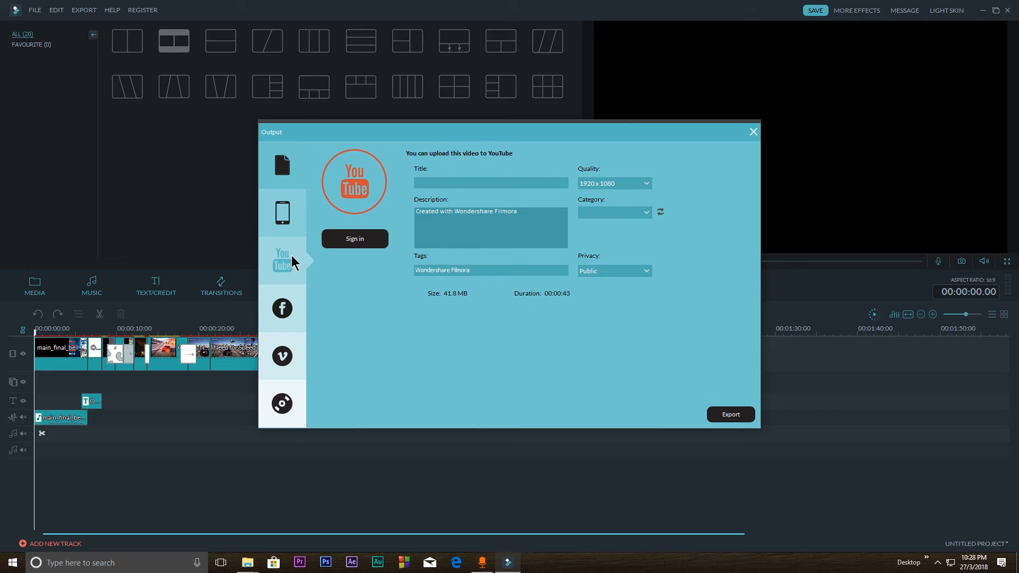
{"action": "left_click", "coordinate": [338, 247]}
{"action": "left_click", "coordinate": [284, 213]}
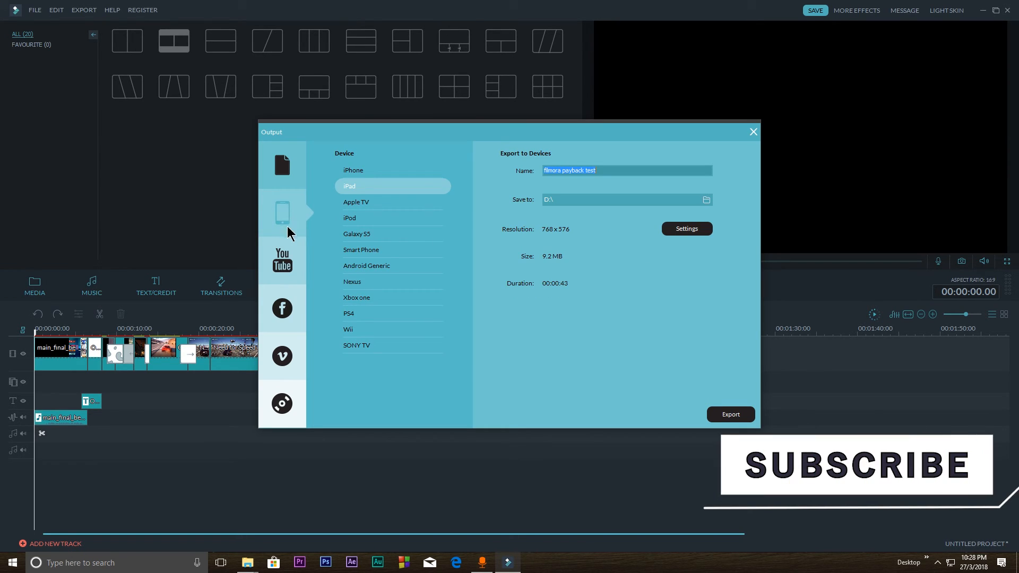
Name the MP4 file export "demo name" and keep the desktop as its save folder
{"action": "left_click", "coordinate": [291, 165]}
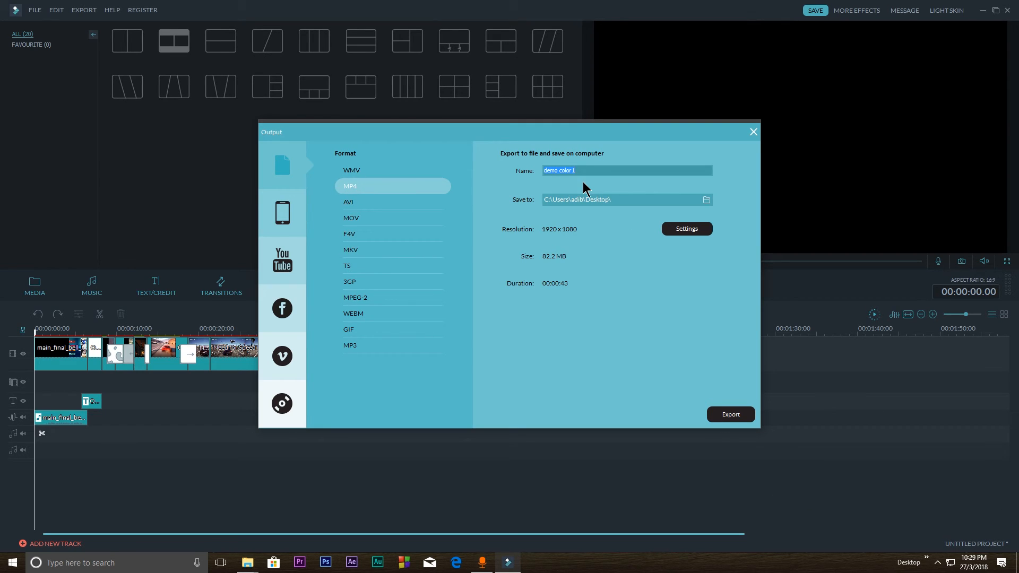
{"action": "type", "text": "demo name"}
{"action": "left_click", "coordinate": [707, 200]}
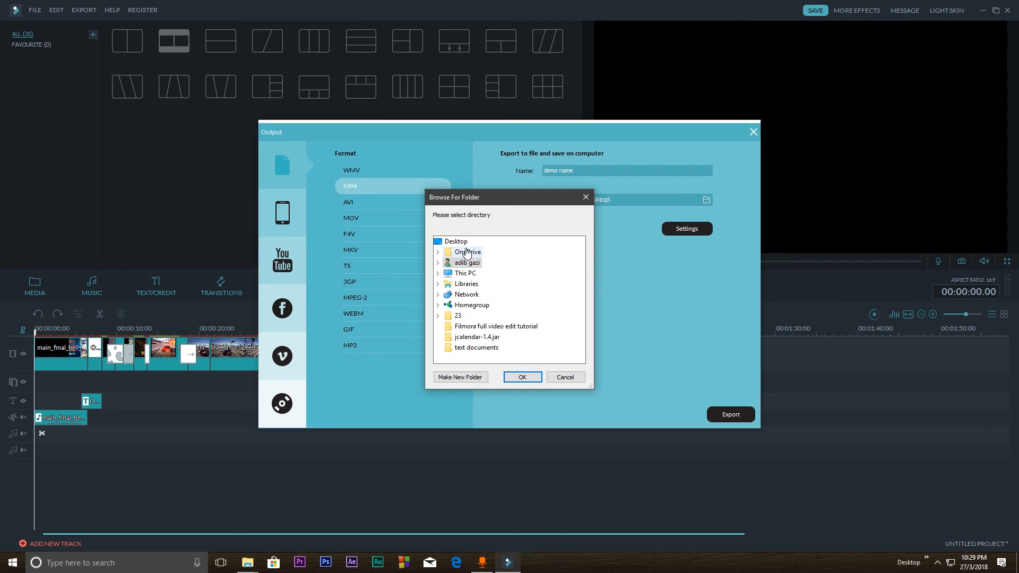
{"action": "left_click", "coordinate": [533, 378]}
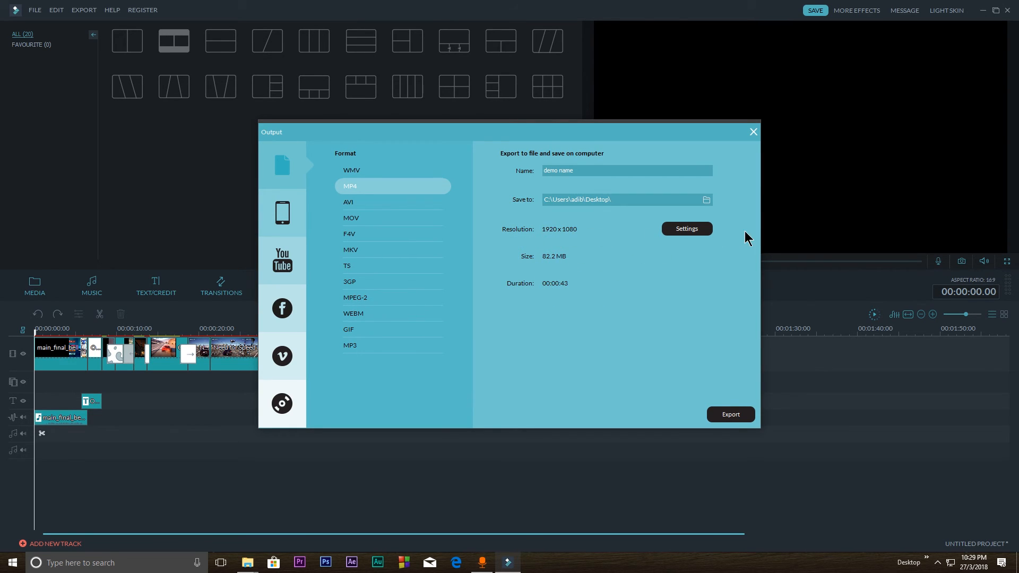
In the MP4 export settings, choose the H.264 (HD Optimized) video encoder and keep the resolution at 1920 x 1080
{"action": "left_click", "coordinate": [703, 231]}
{"action": "left_click", "coordinate": [499, 219]}
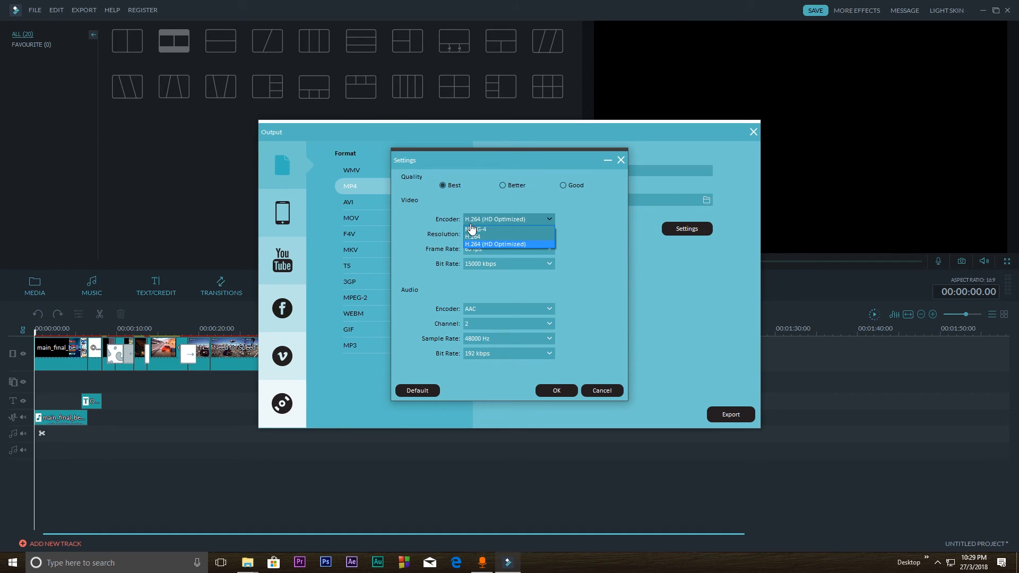
{"action": "left_click", "coordinate": [506, 245]}
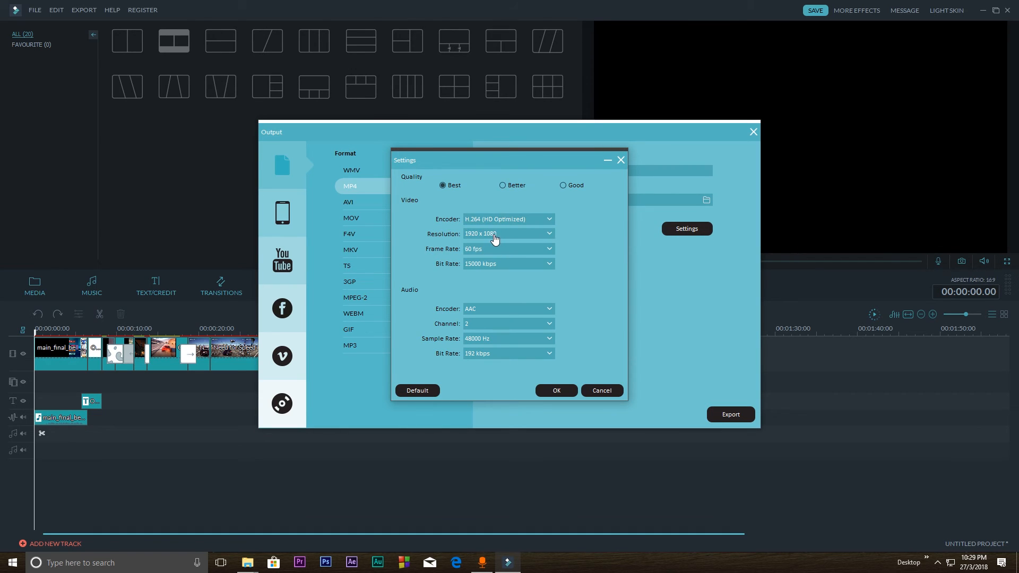
{"action": "left_click", "coordinate": [522, 234]}
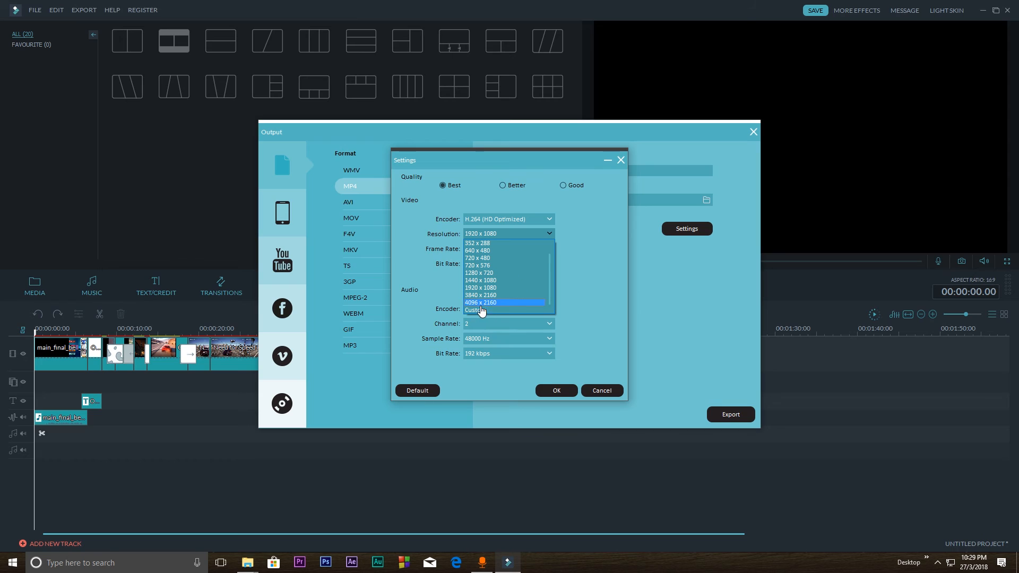
{"action": "left_click", "coordinate": [504, 236]}
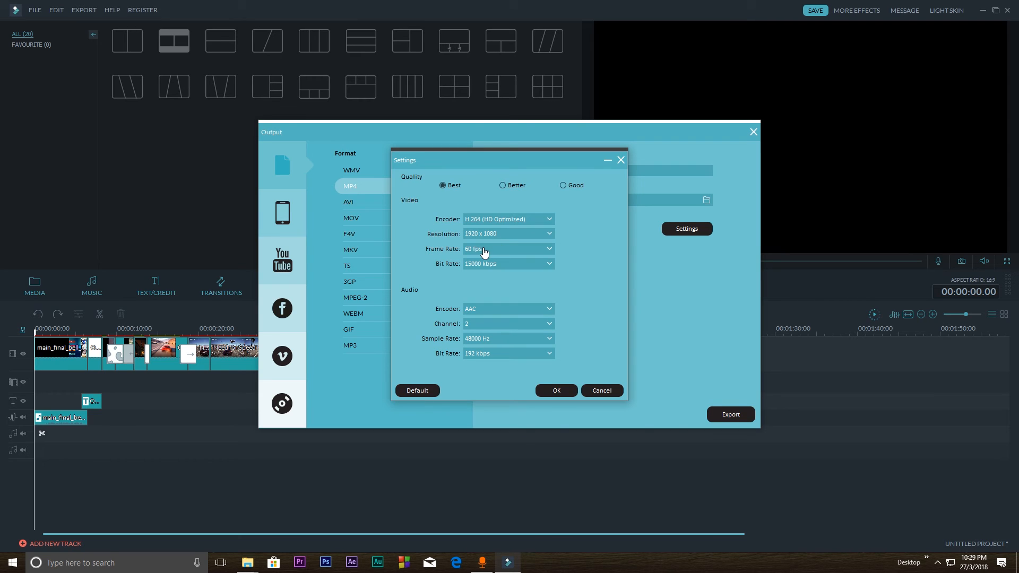
Keep the export frame rate at 60 fps, select a video bit rate of 15000 kbps, and accept the settings
{"action": "left_click", "coordinate": [484, 250]}
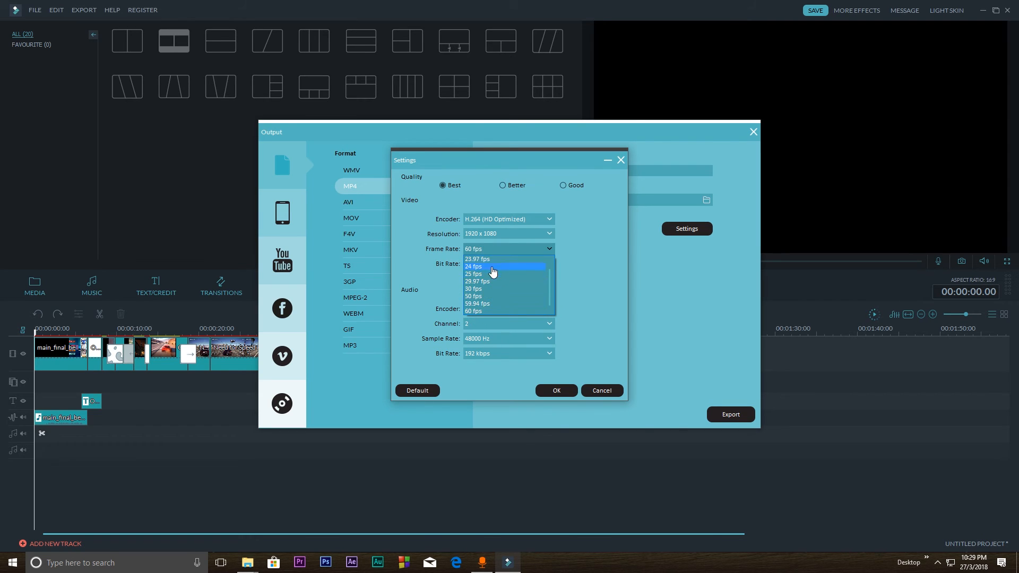
{"action": "left_click", "coordinate": [488, 255]}
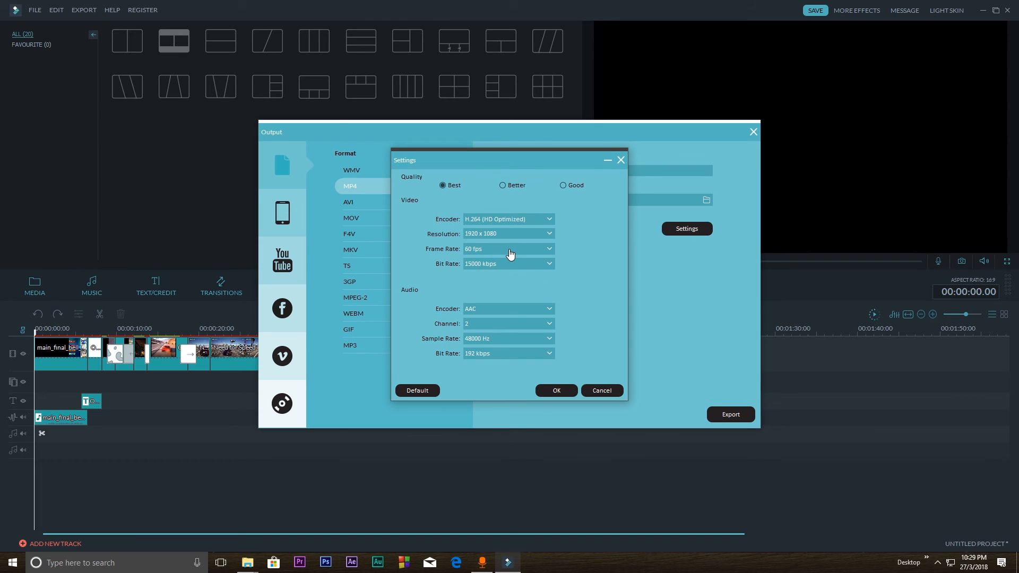
{"action": "left_click", "coordinate": [510, 254]}
{"action": "left_click", "coordinate": [509, 254]}
{"action": "left_click", "coordinate": [497, 268]}
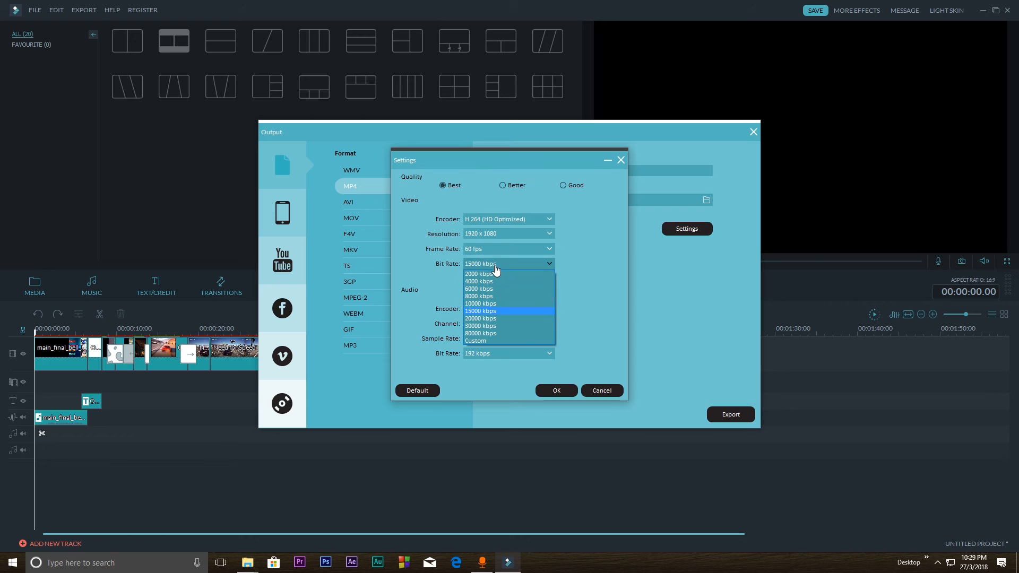
{"action": "left_click", "coordinate": [476, 313]}
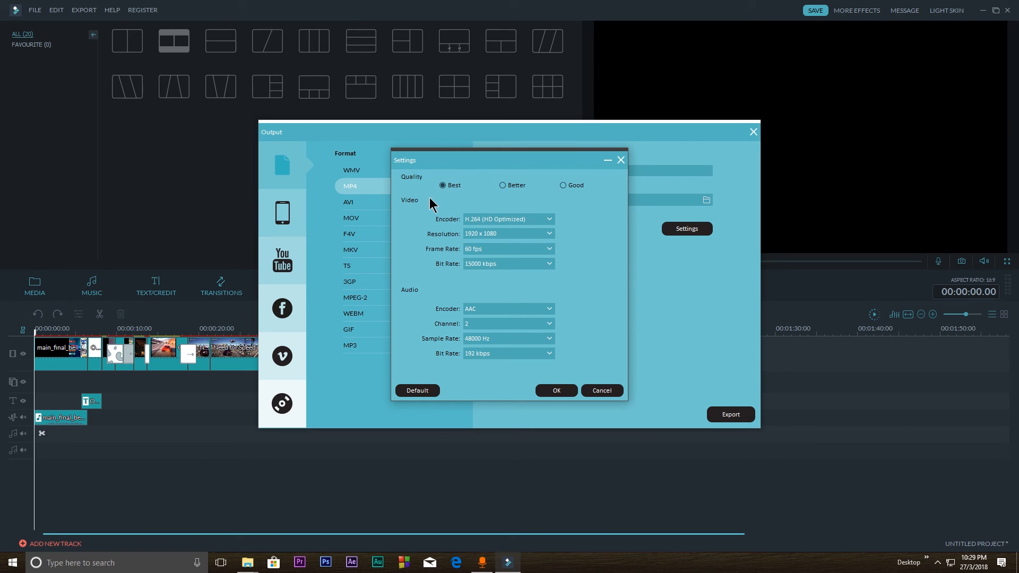
{"action": "left_click", "coordinate": [557, 393]}
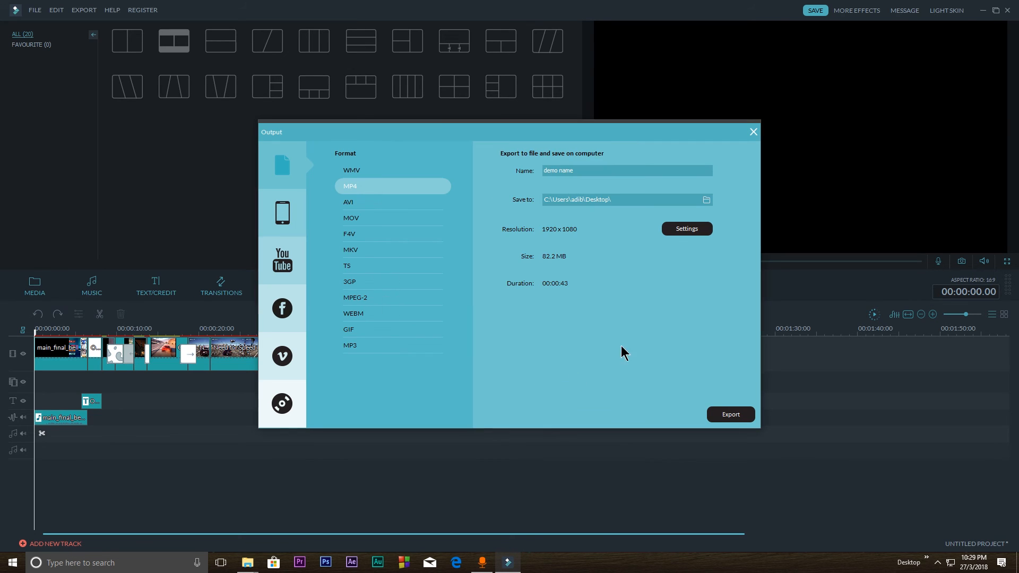
Start exporting the MP4 file and open the finish action choices for the conversion
{"action": "left_click", "coordinate": [728, 413]}
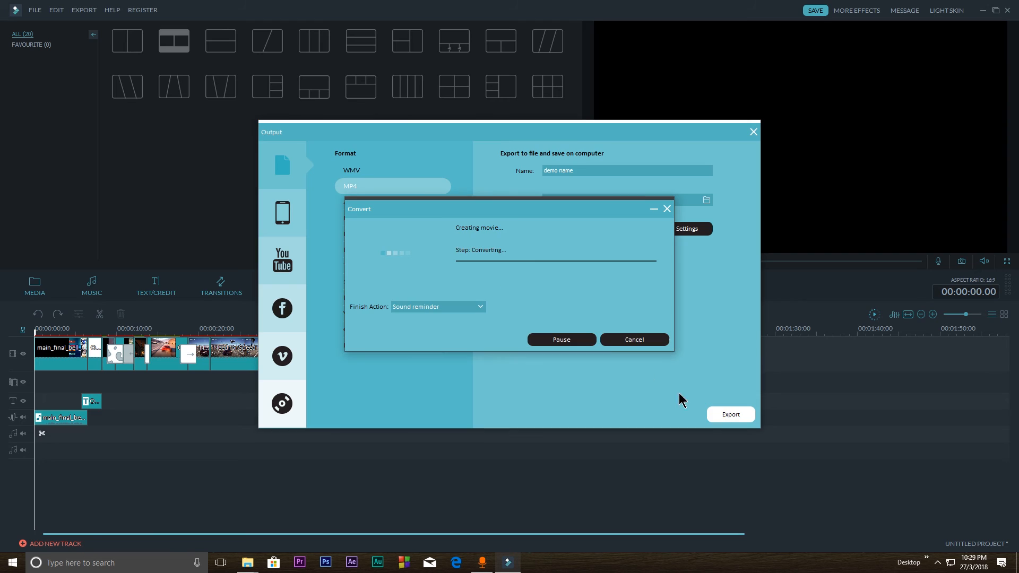
{"action": "left_click", "coordinate": [431, 311]}
{"action": "left_click", "coordinate": [432, 333]}
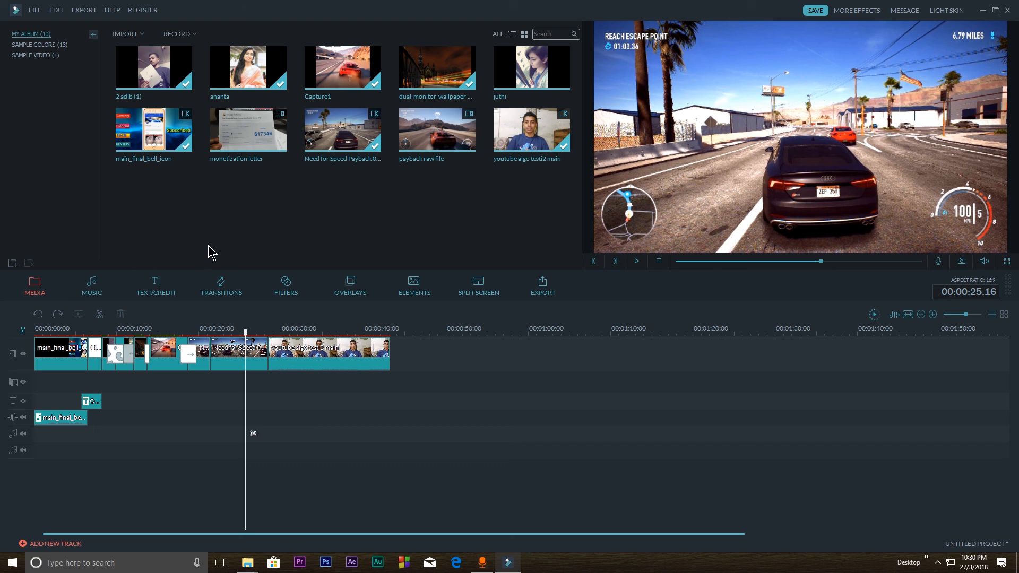
Look through the text, transition, filter, overlay, element and split-screen libraries
{"action": "left_click", "coordinate": [170, 294]}
{"action": "left_click", "coordinate": [201, 285]}
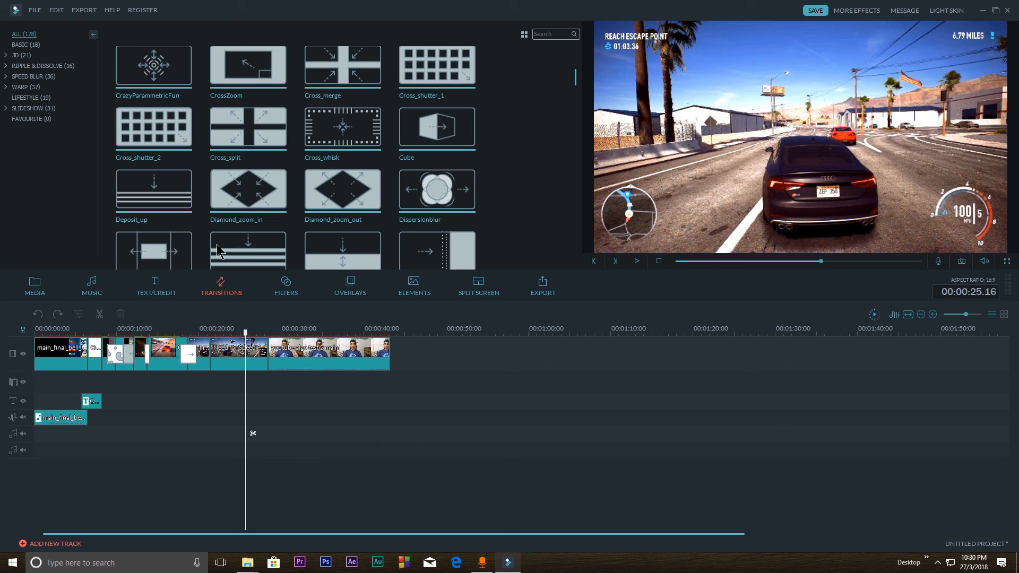
{"action": "left_click", "coordinate": [276, 289]}
{"action": "left_click", "coordinate": [350, 289]}
{"action": "left_click", "coordinate": [414, 289]}
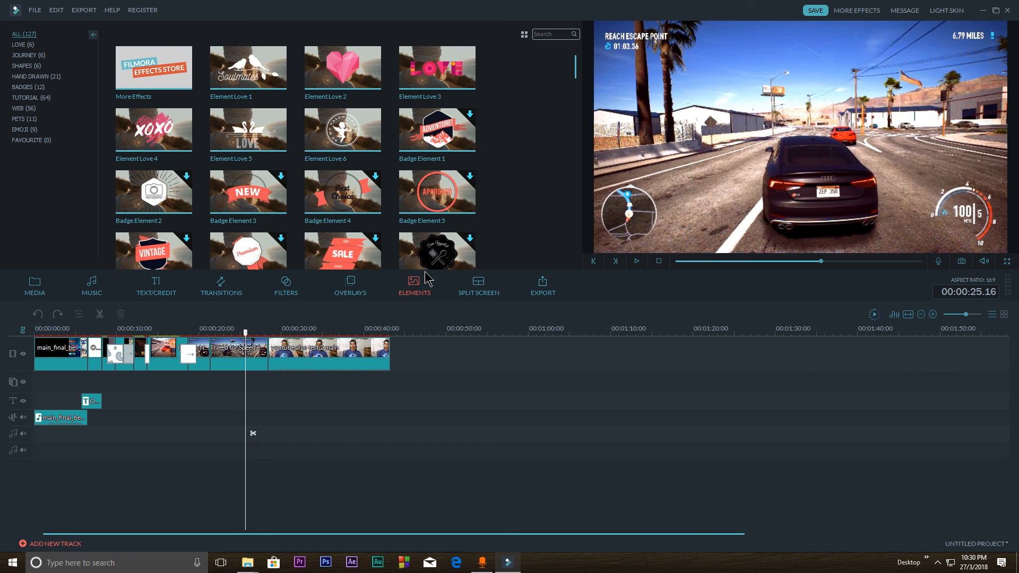
{"action": "left_click", "coordinate": [480, 289]}
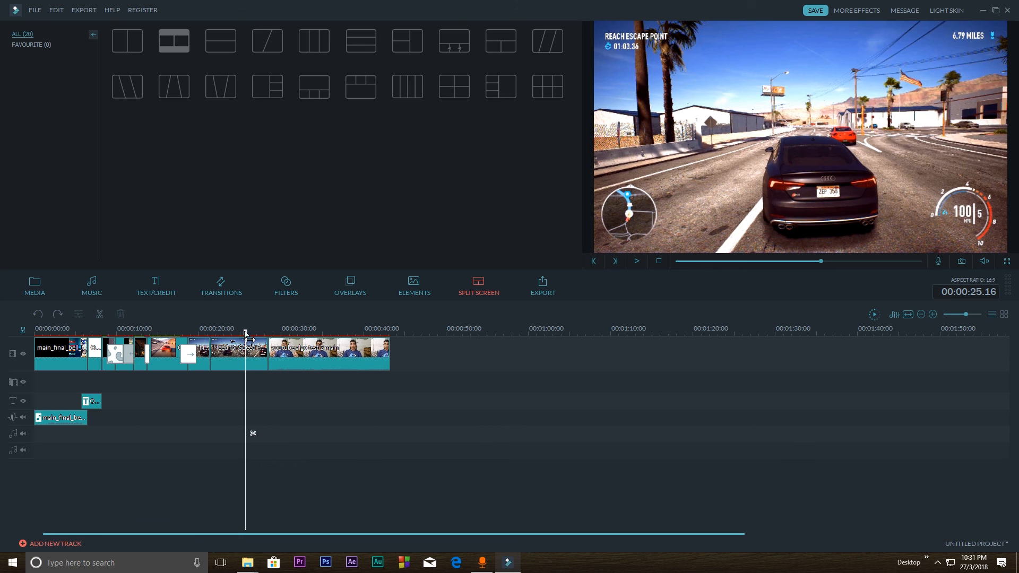
Set the playhead at 00:00:23.14 on the payback clip and review the clip's color and speed editing options
{"action": "left_click_drag", "start_coordinate": [249, 339], "coordinate": [233, 340]}
{"action": "right_click", "coordinate": [237, 356]}
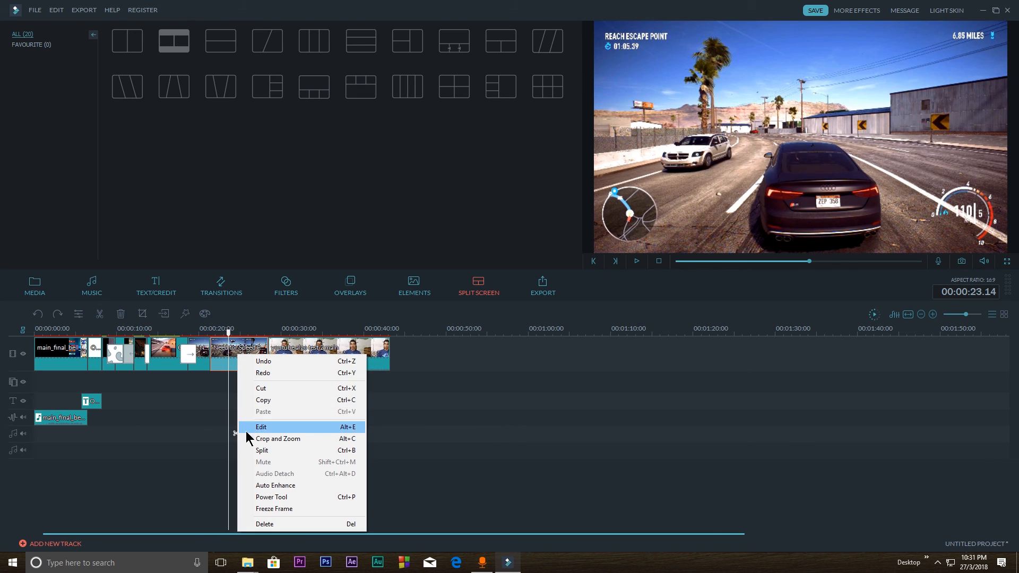
{"action": "left_click", "coordinate": [223, 355]}
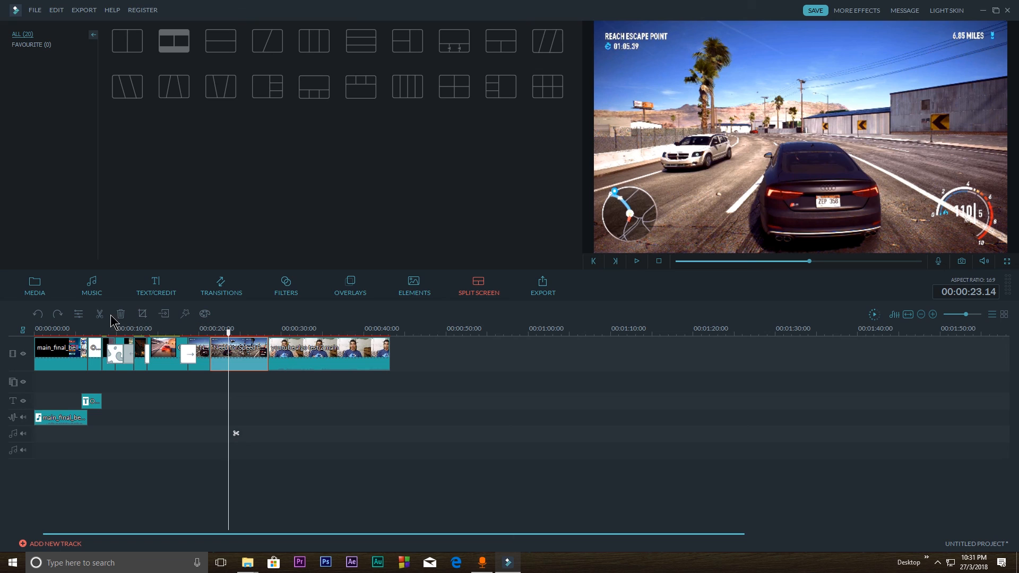
{"action": "left_click", "coordinate": [80, 316]}
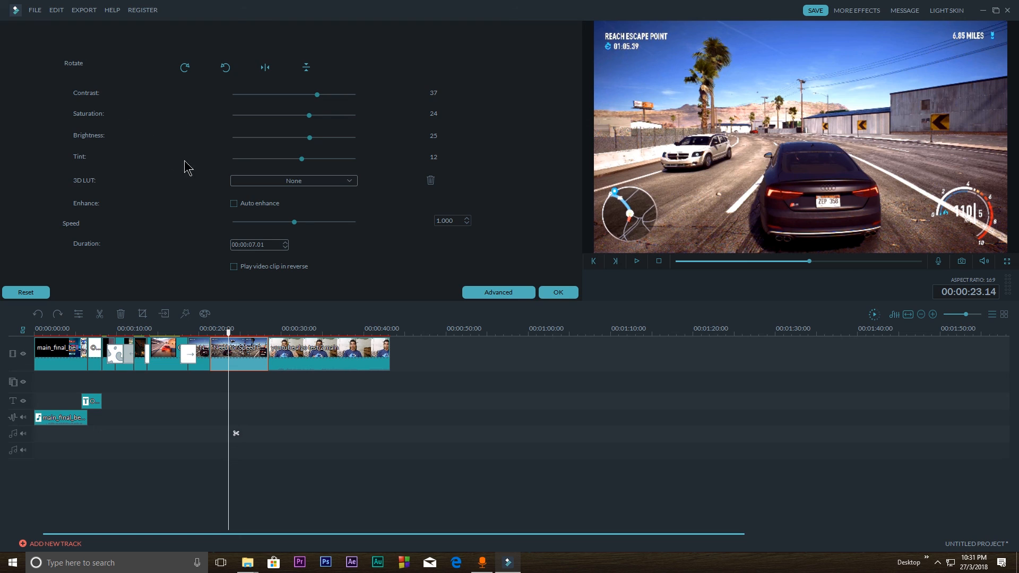
{"action": "left_click", "coordinate": [558, 294]}
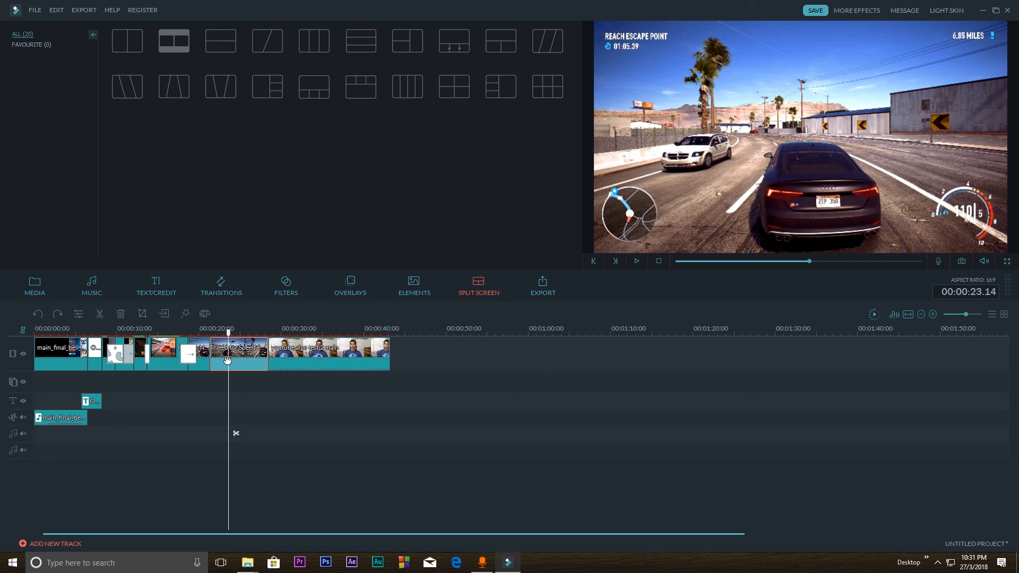